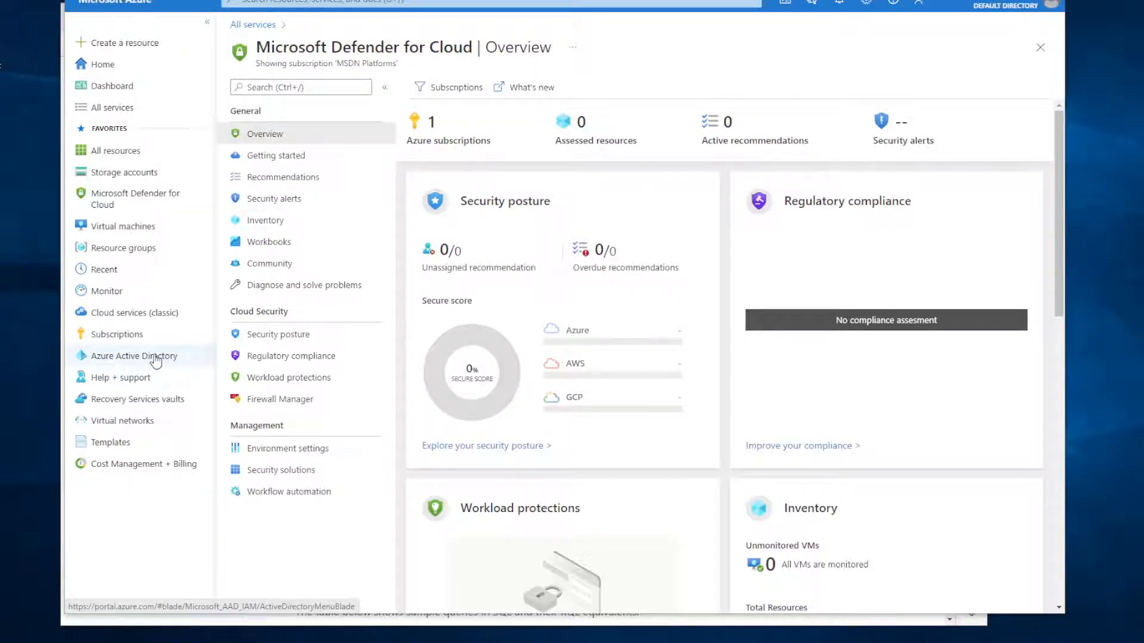
Start adding a new diagnostic setting for the Azure Active Directory default directory.
mouse_move(156, 361)
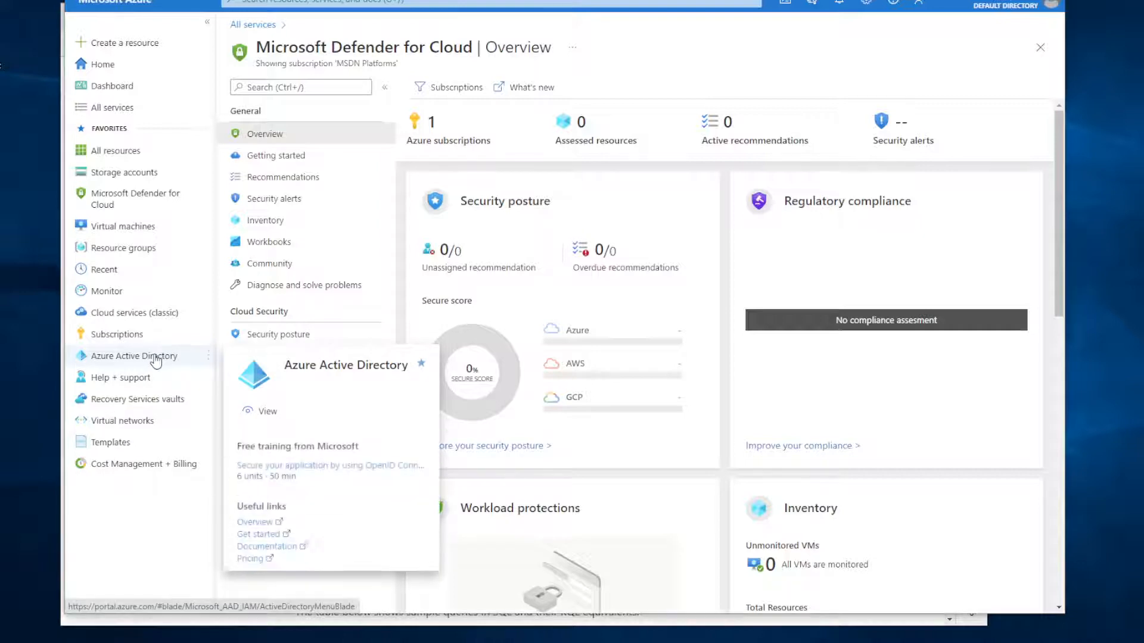
click(156, 361)
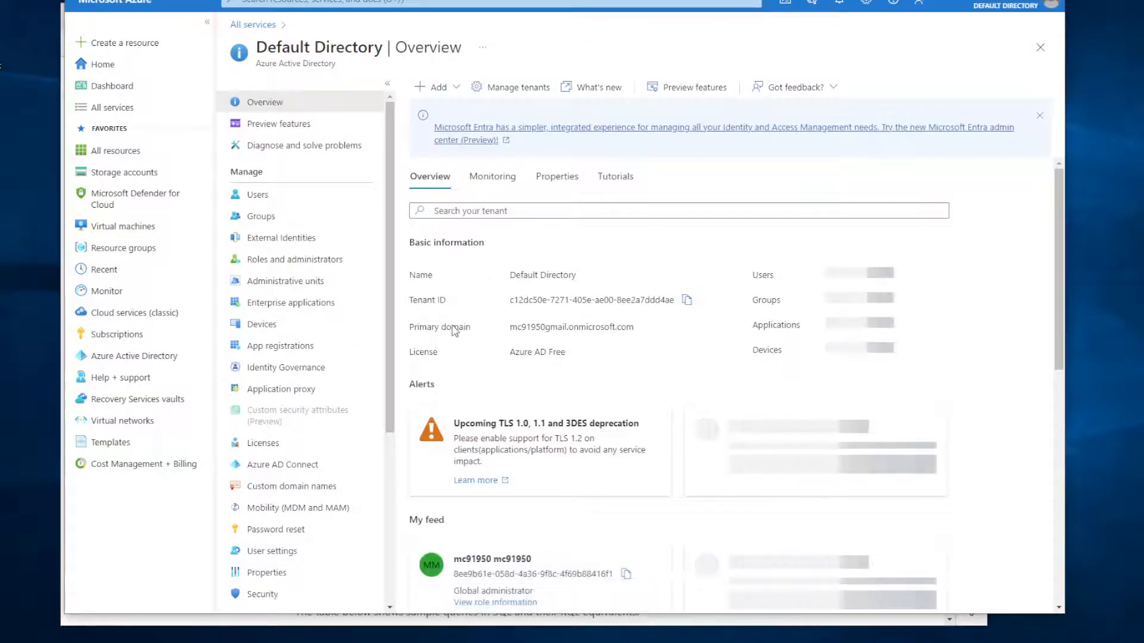
scroll(333, 387, down, 5)
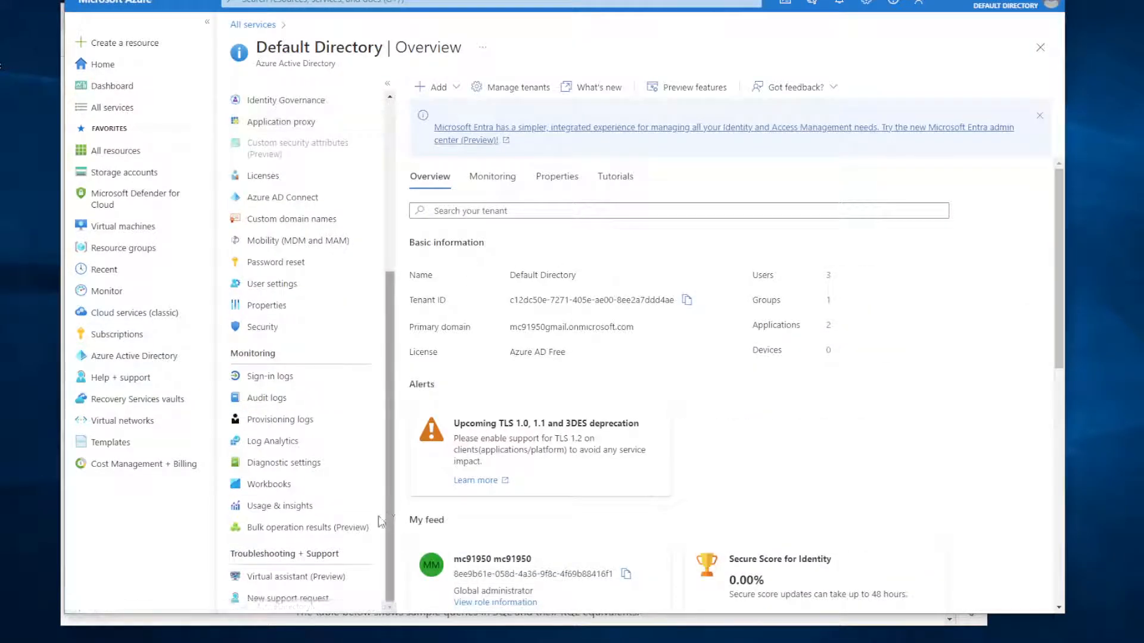
click(290, 466)
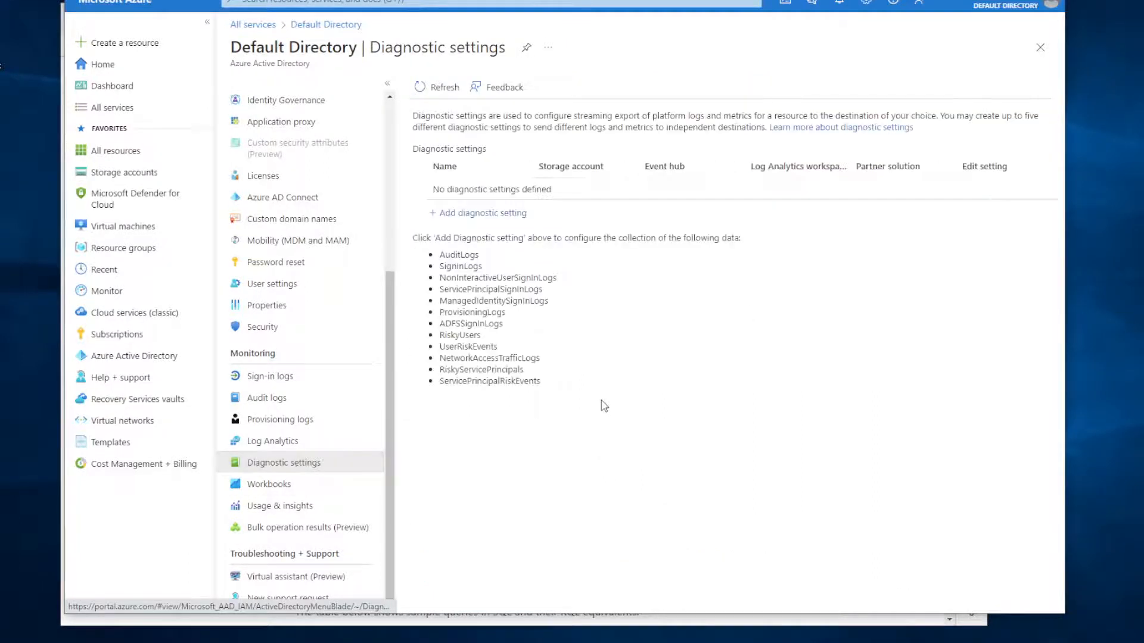
click(483, 214)
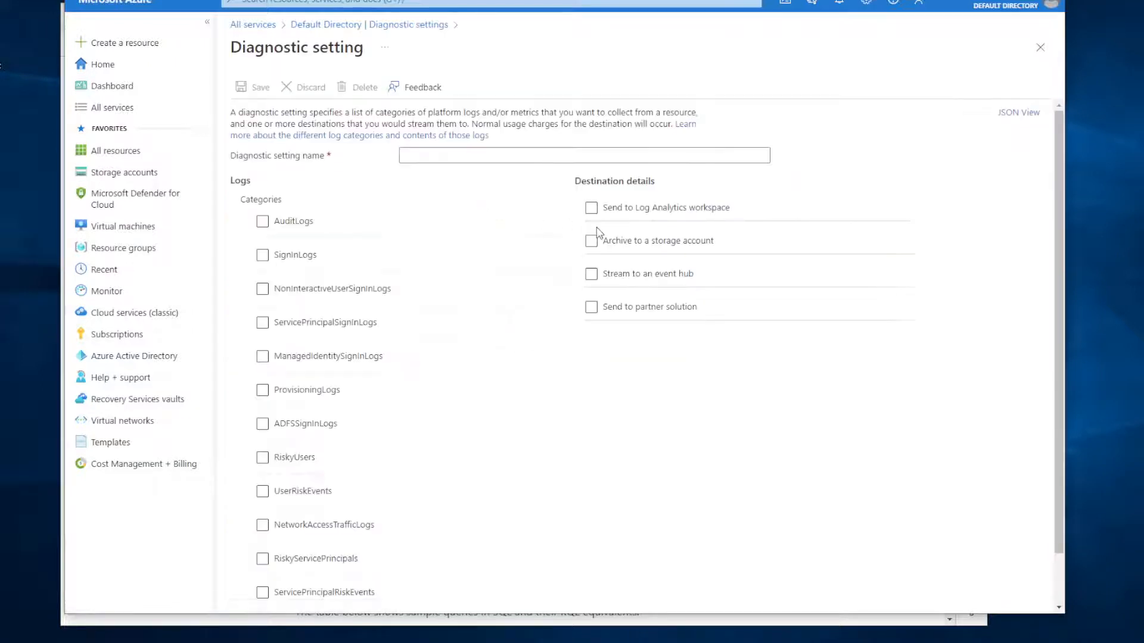
Select the AuditLogs, SignInLogs, NonInteractiveUserSignInLogs and ServicePrincipalSignInLogs categories for the diagnostic setting.
click(262, 221)
click(262, 255)
click(262, 288)
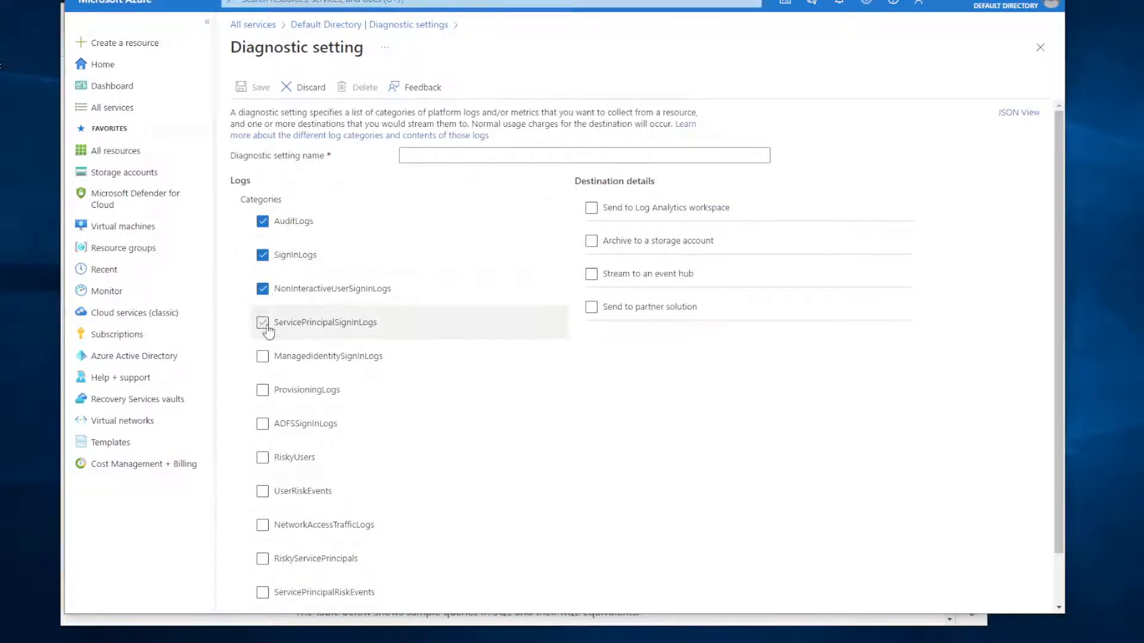
click(262, 323)
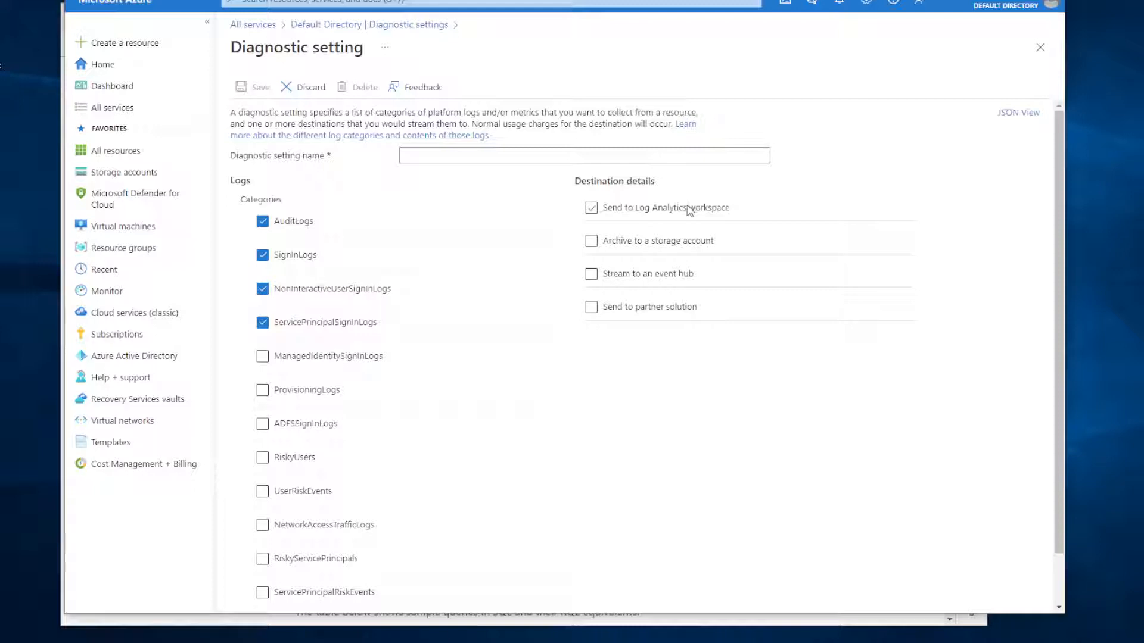
Set the log destination to a Log Analytics workspace and check the workspaces available for selection, keeping law1.
click(592, 210)
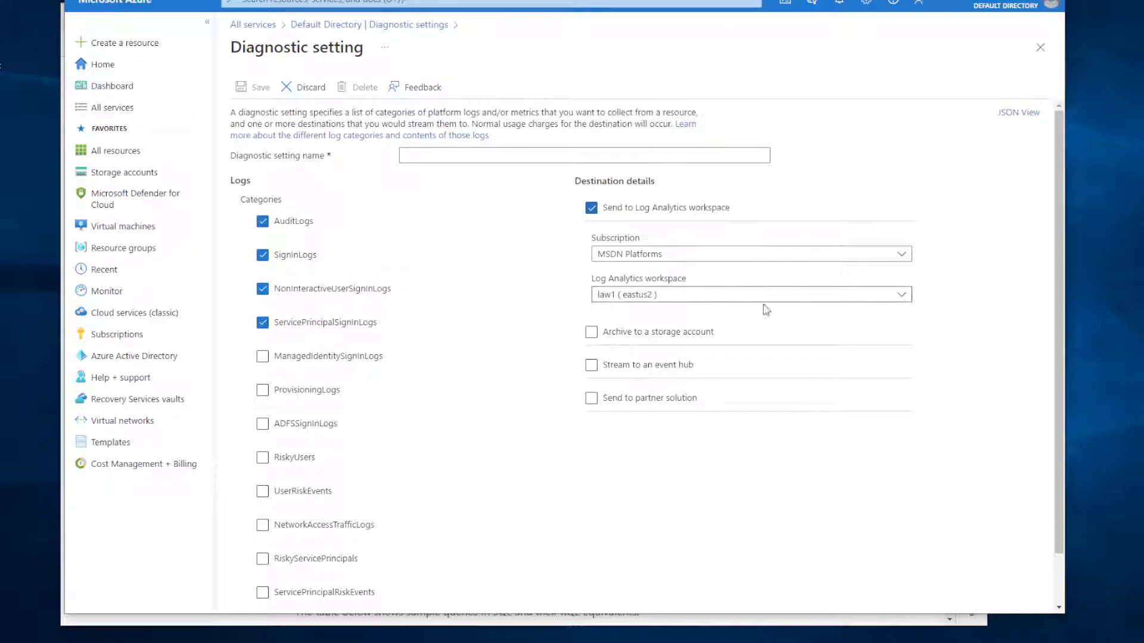
click(683, 294)
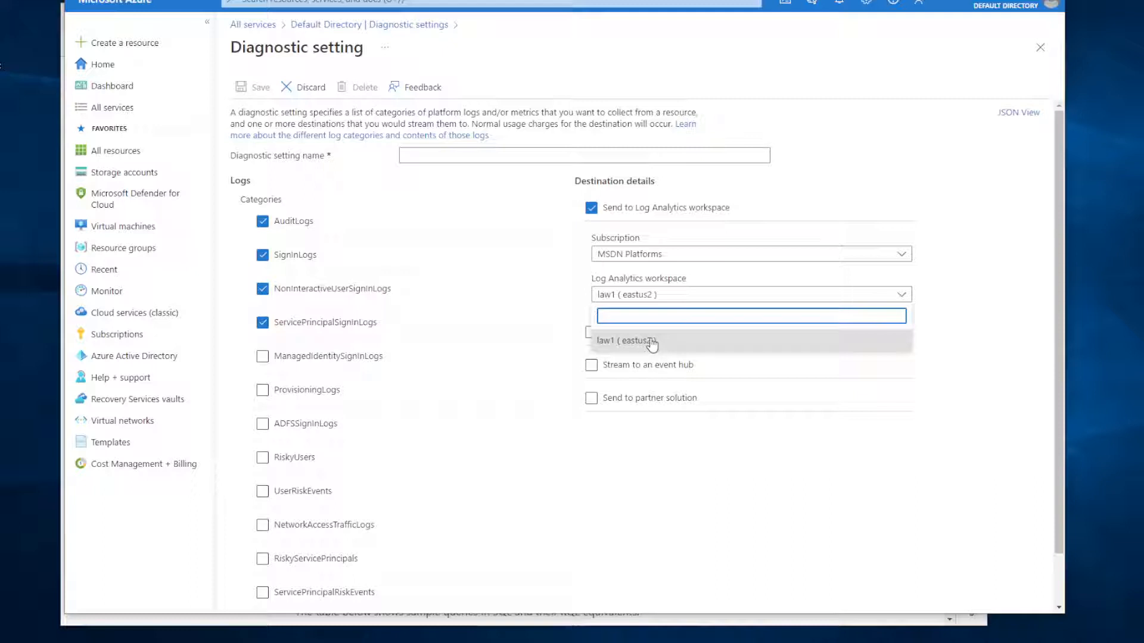
click(983, 306)
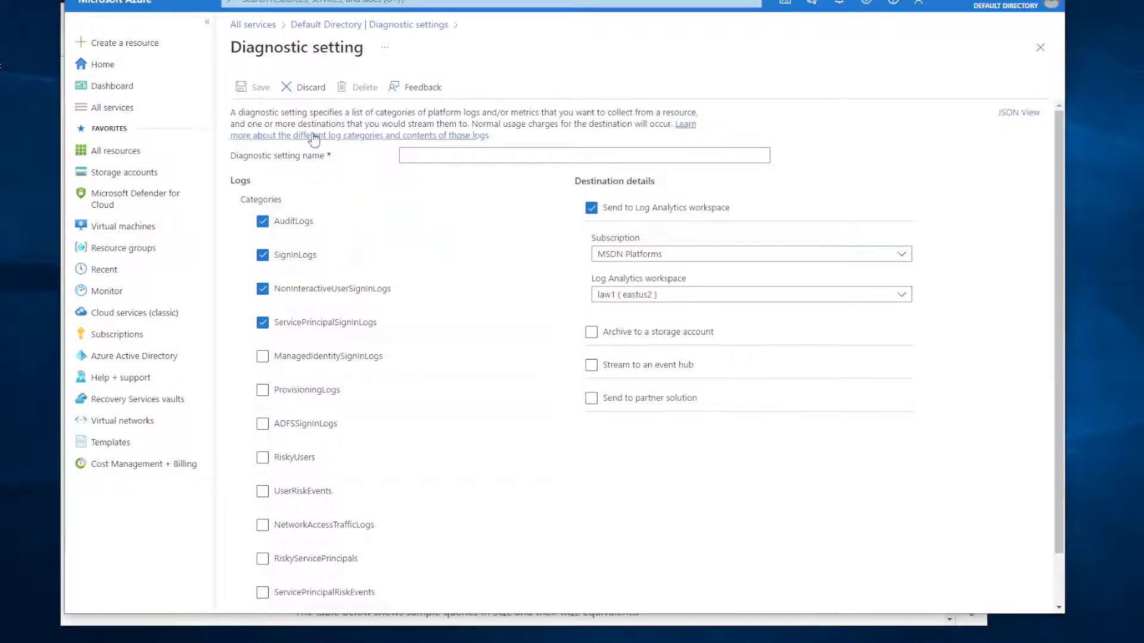
Discard the unsaved diagnostic setting, filter all services for "log" and open Log Analytics workspaces.
click(114, 108)
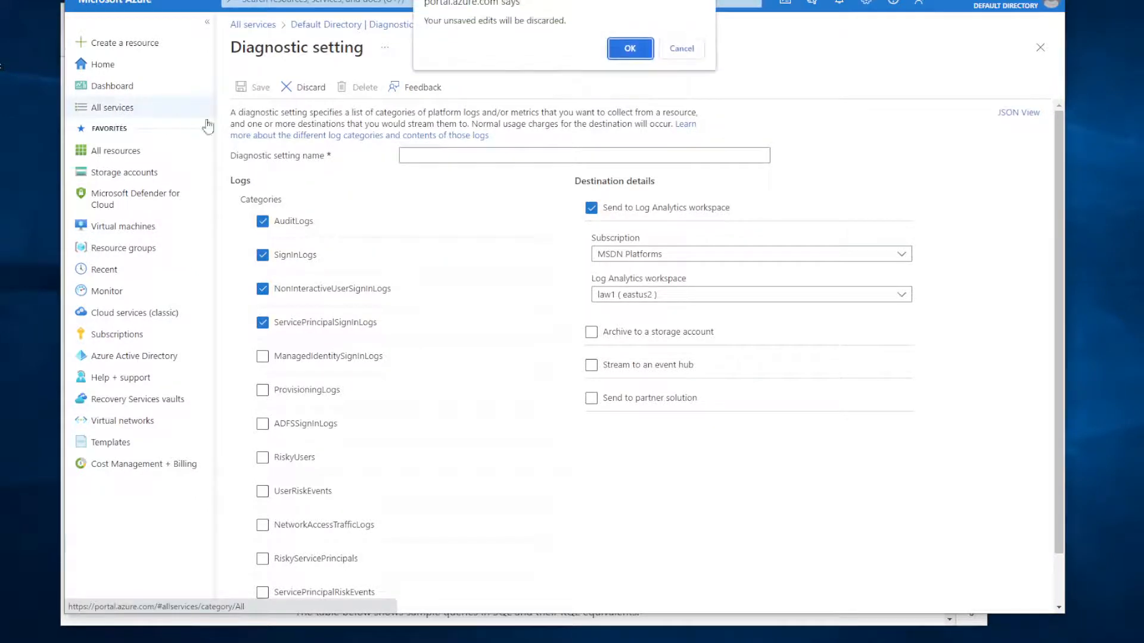
click(629, 48)
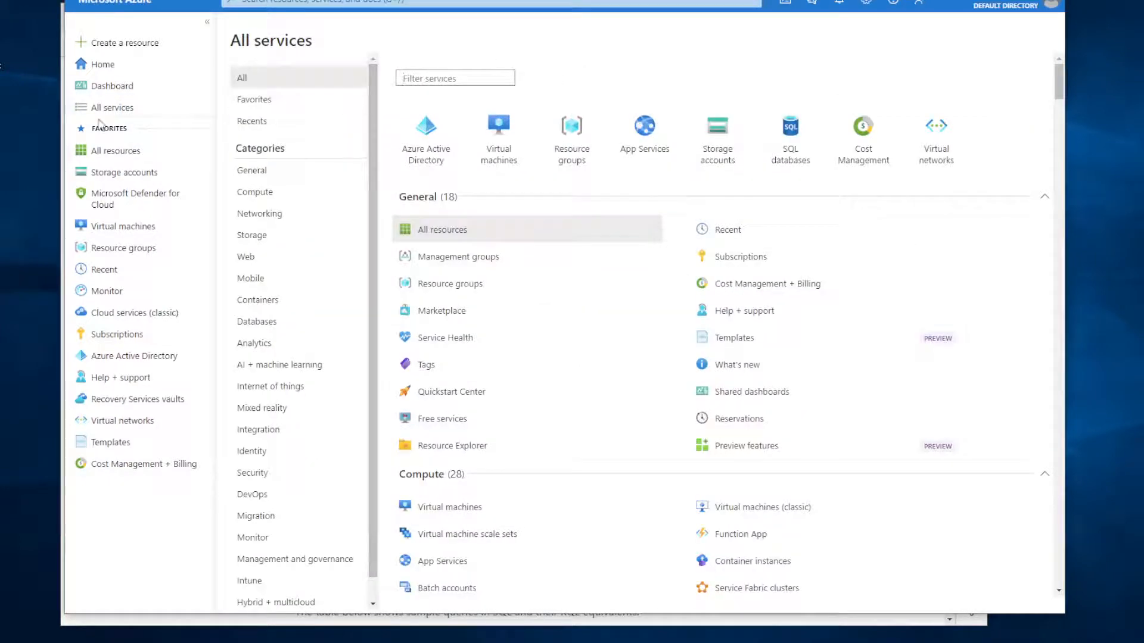
click(468, 78)
text(log)
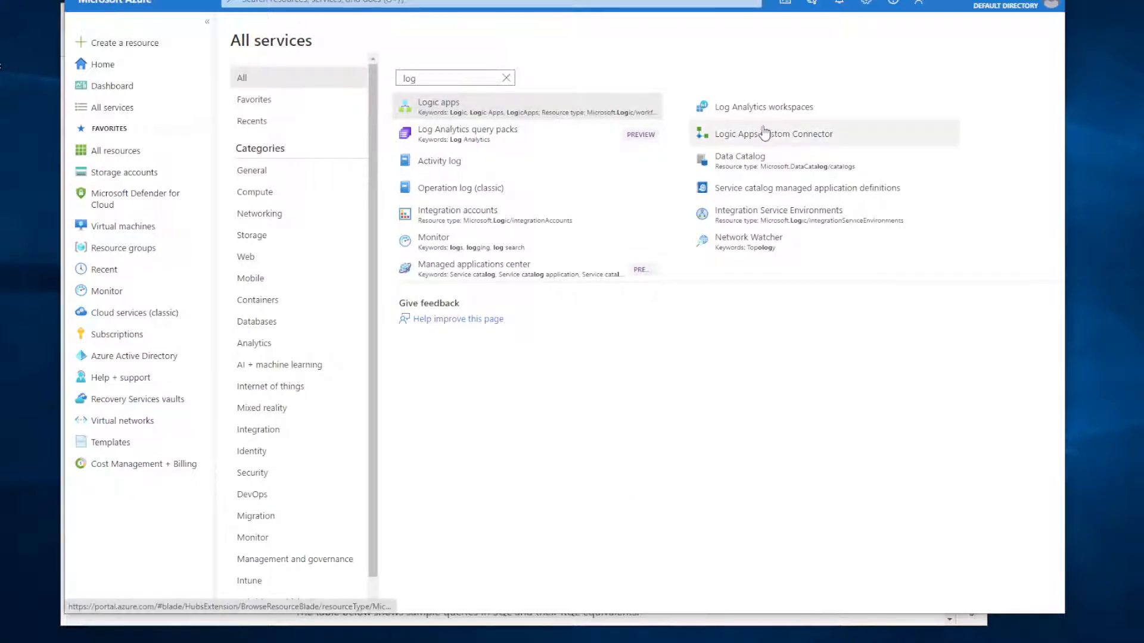
click(756, 109)
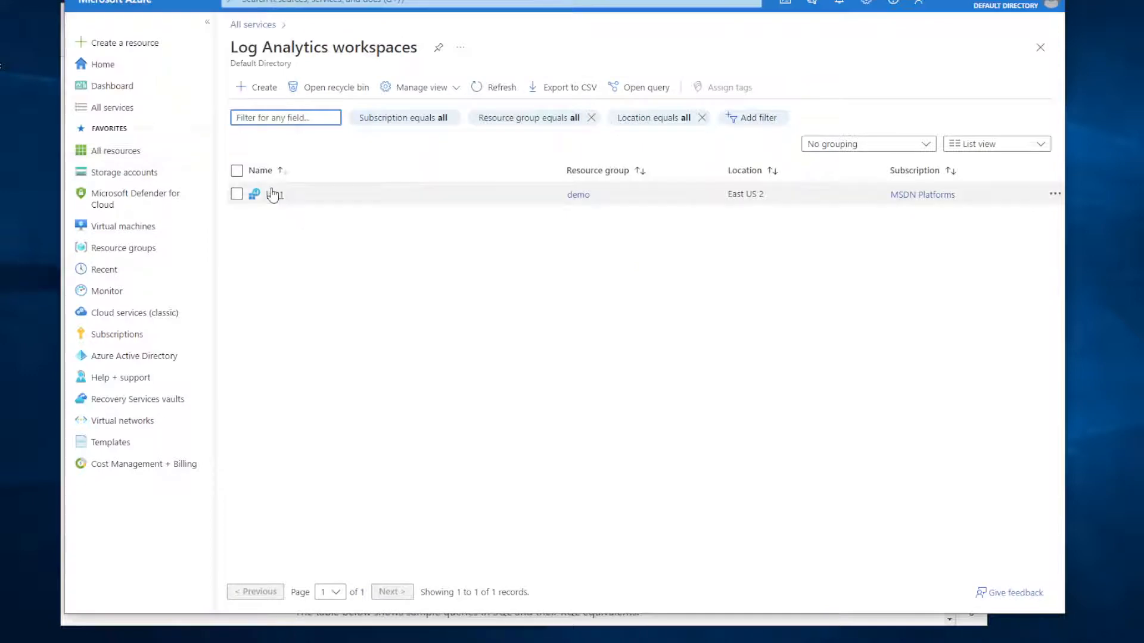
View the creation form for a new Log Analytics workspace and return to the workspace list.
click(265, 88)
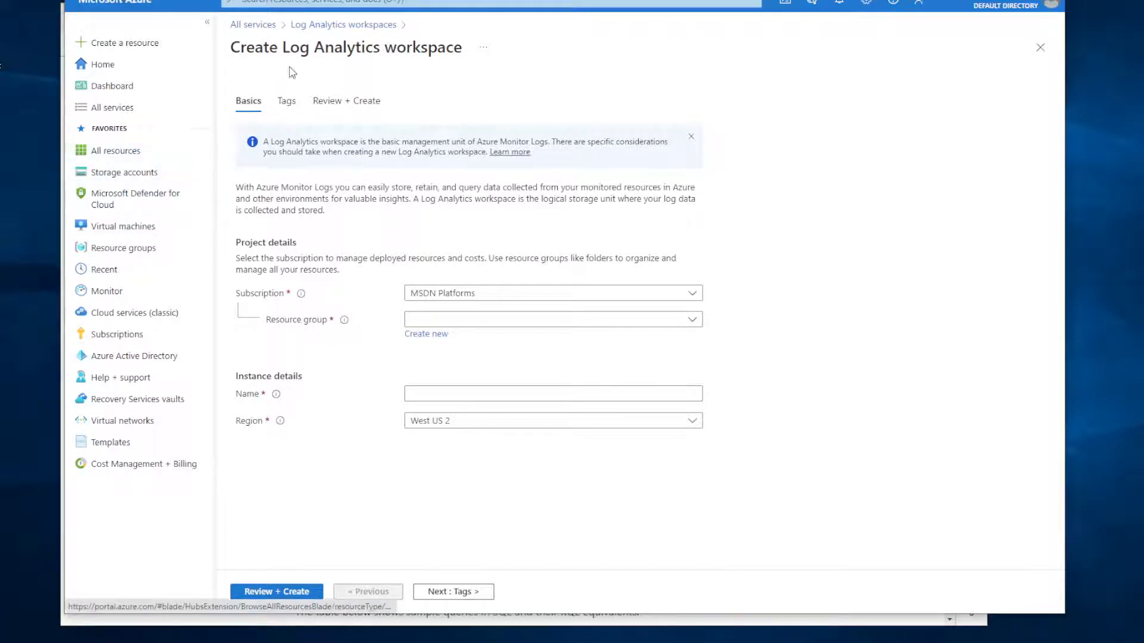
click(377, 25)
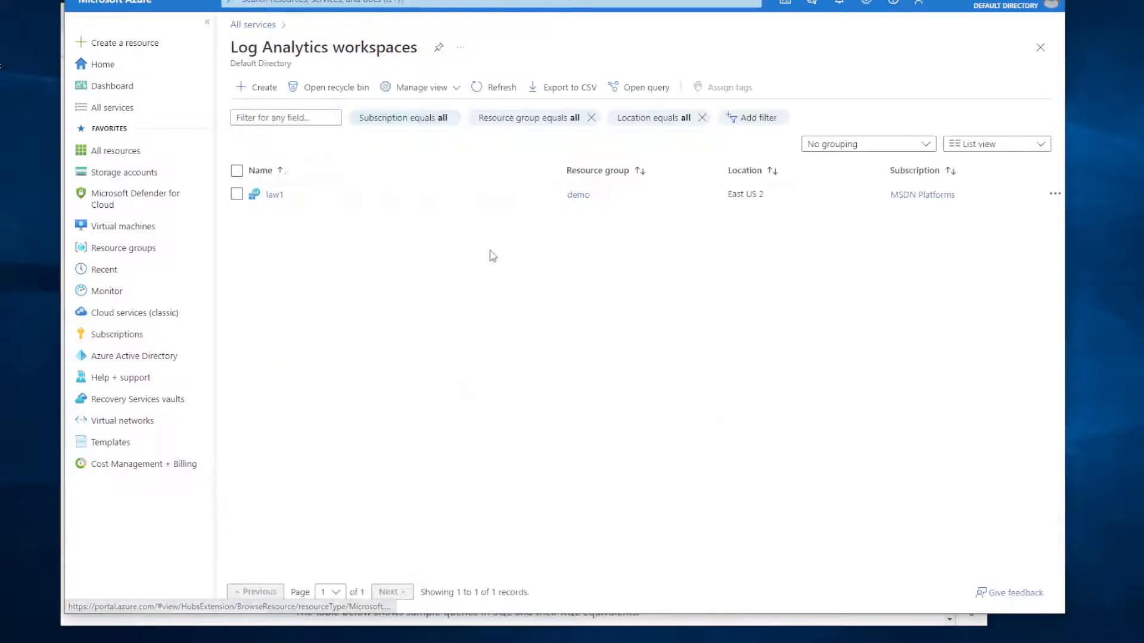
Open agents management for the law1 workspace and expand the Log Analytics agent instructions.
click(275, 195)
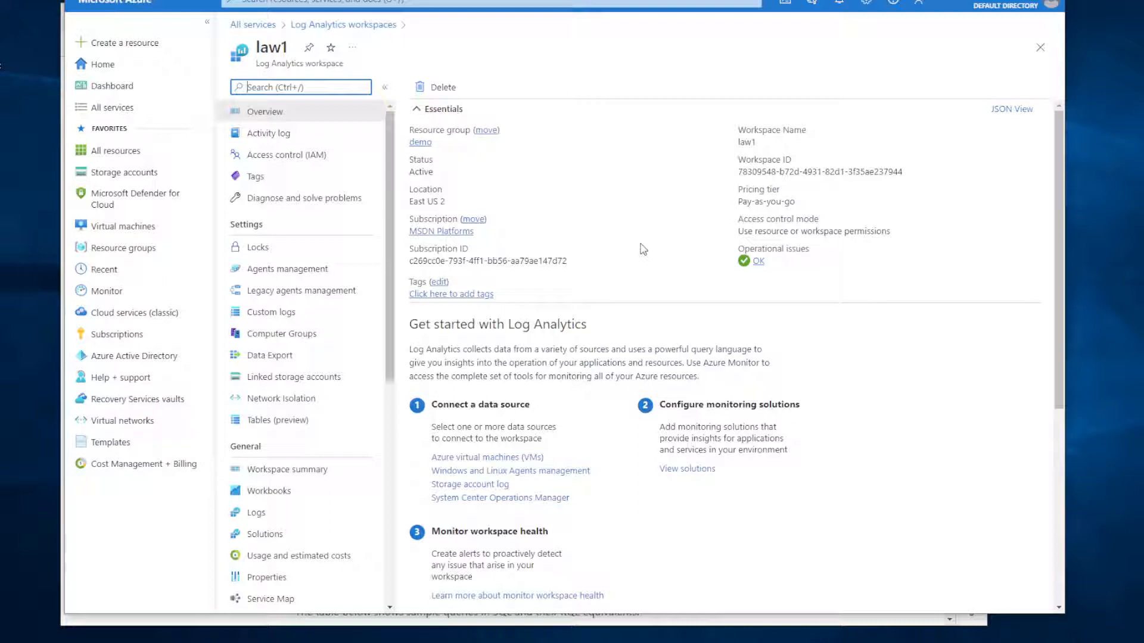
click(296, 271)
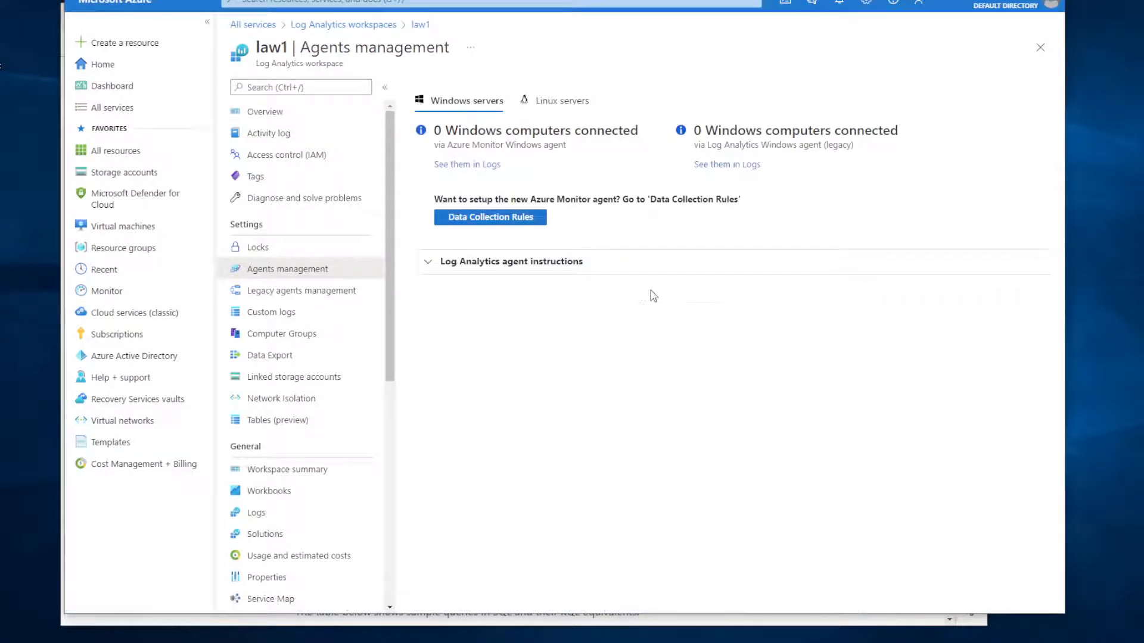
click(441, 265)
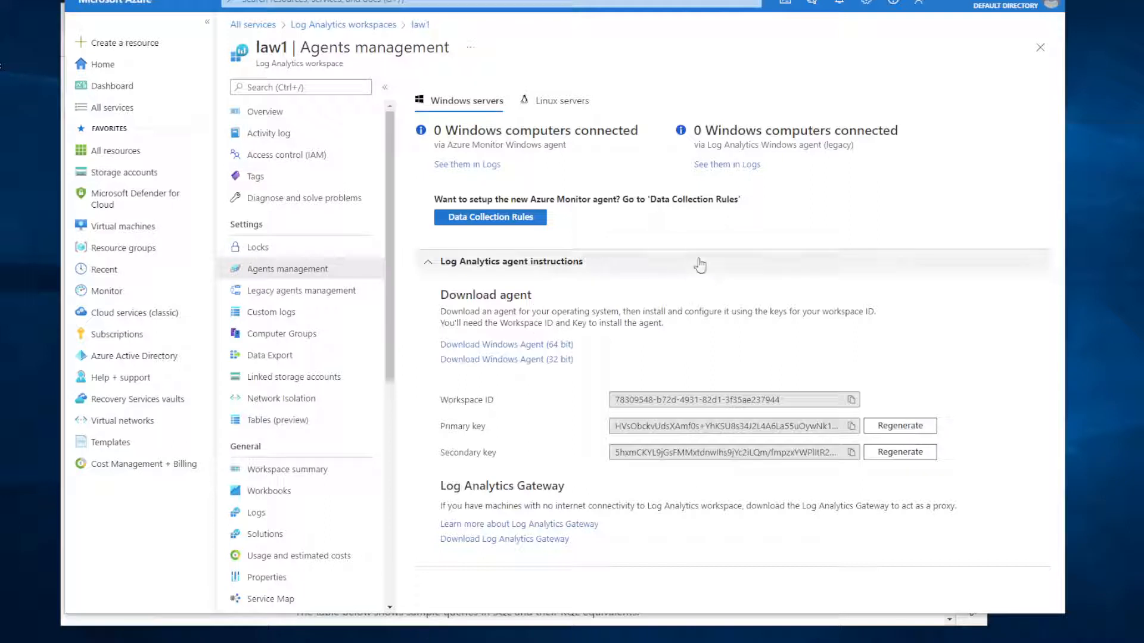
Open the Log Analytics demo environment at aka.ms/lademo in a new browser tab.
key(ctrl+t)
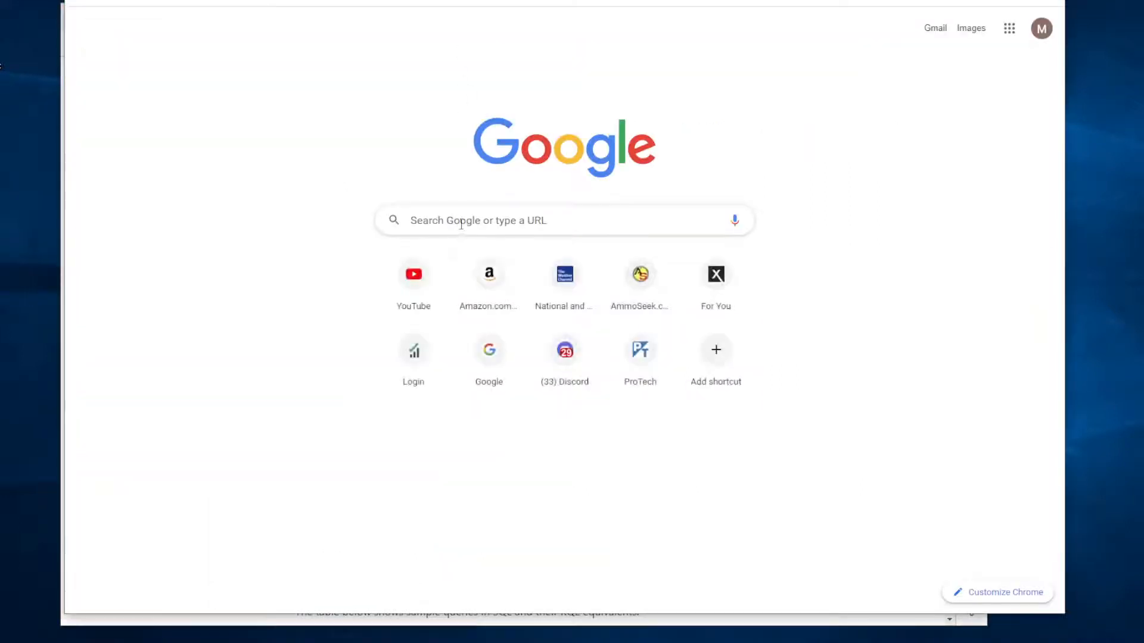
click(461, 221)
text(Aka.ms/lademo)
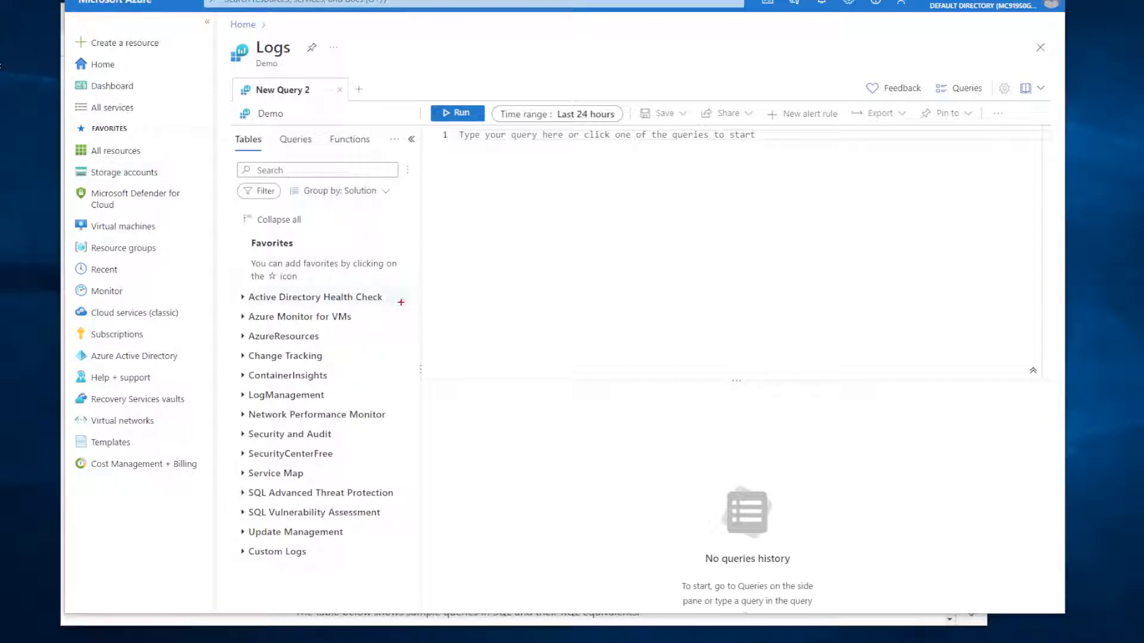
mouse_move(411, 294)
mouse_down()
mouse_move(322, 212)
mouse_move(227, 220)
mouse_move(223, 479)
mouse_move(262, 574)
mouse_move(440, 391)
mouse_move(411, 292)
mouse_up()
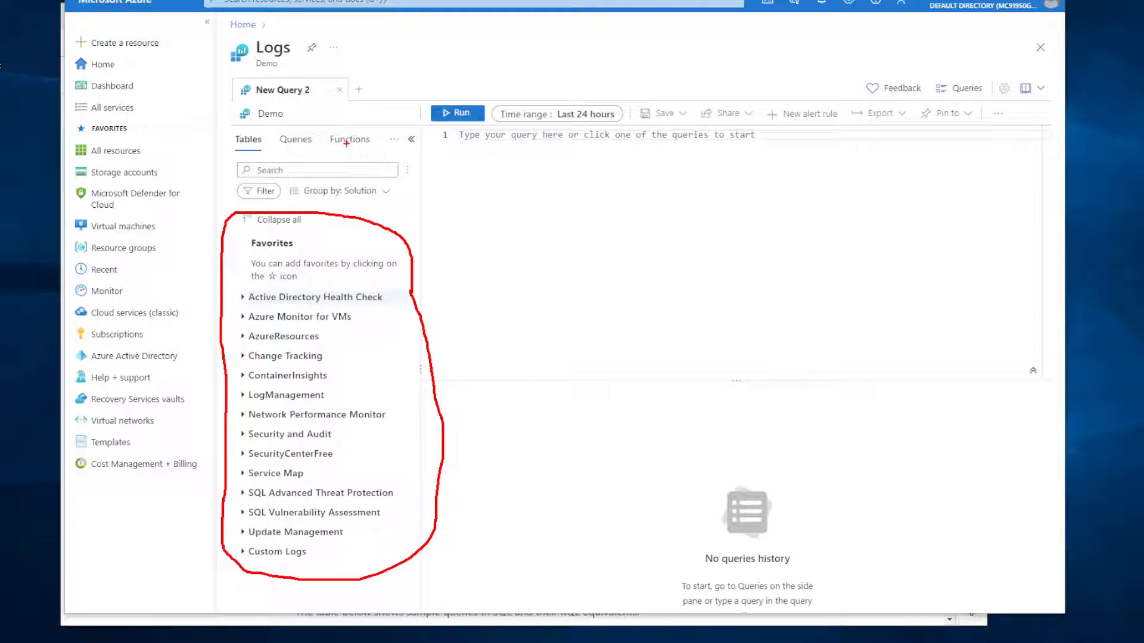
mouse_move(235, 147)
mouse_down()
mouse_move(225, 144)
mouse_move(237, 130)
mouse_move(227, 172)
mouse_move(238, 218)
mouse_up()
drag(221, 204, 238, 218)
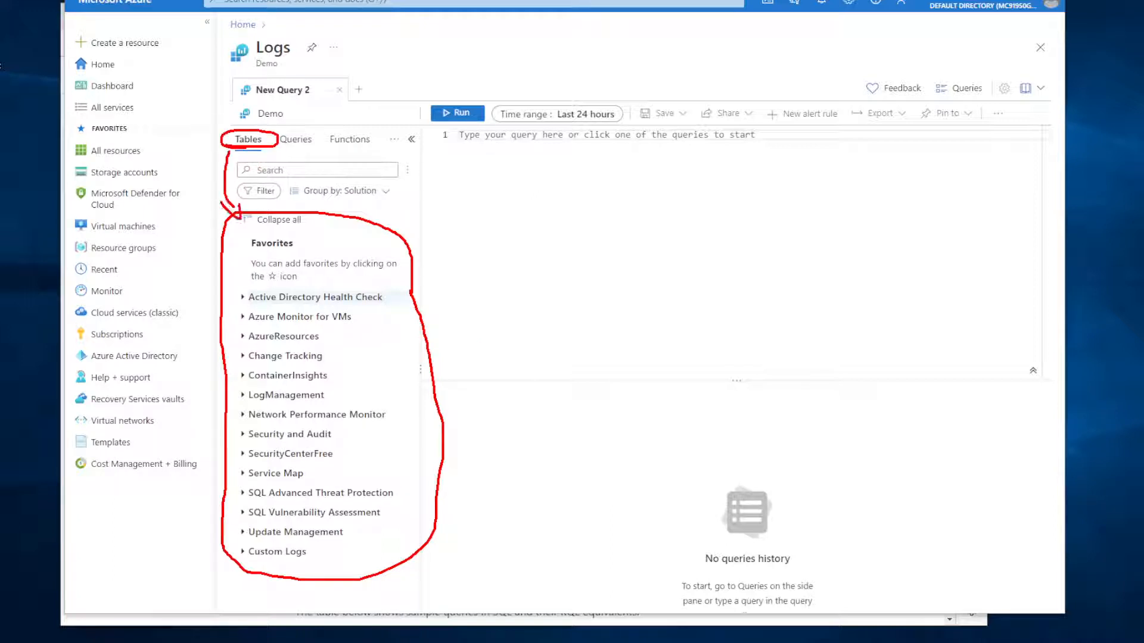
drag(276, 121, 314, 112)
drag(314, 112, 236, 122)
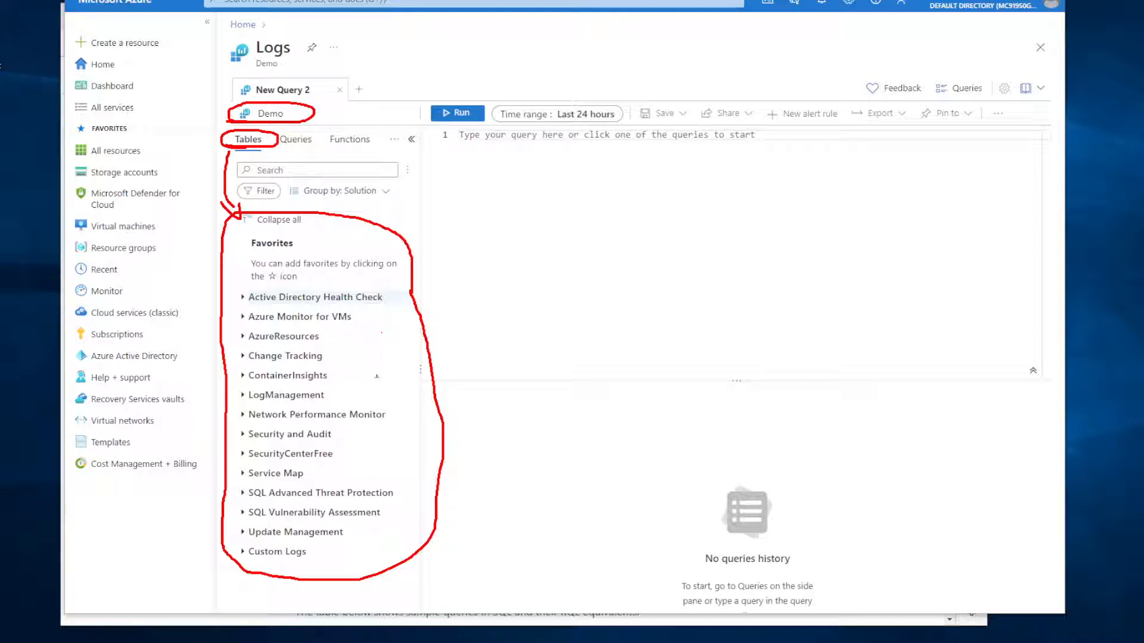
key(Escape)
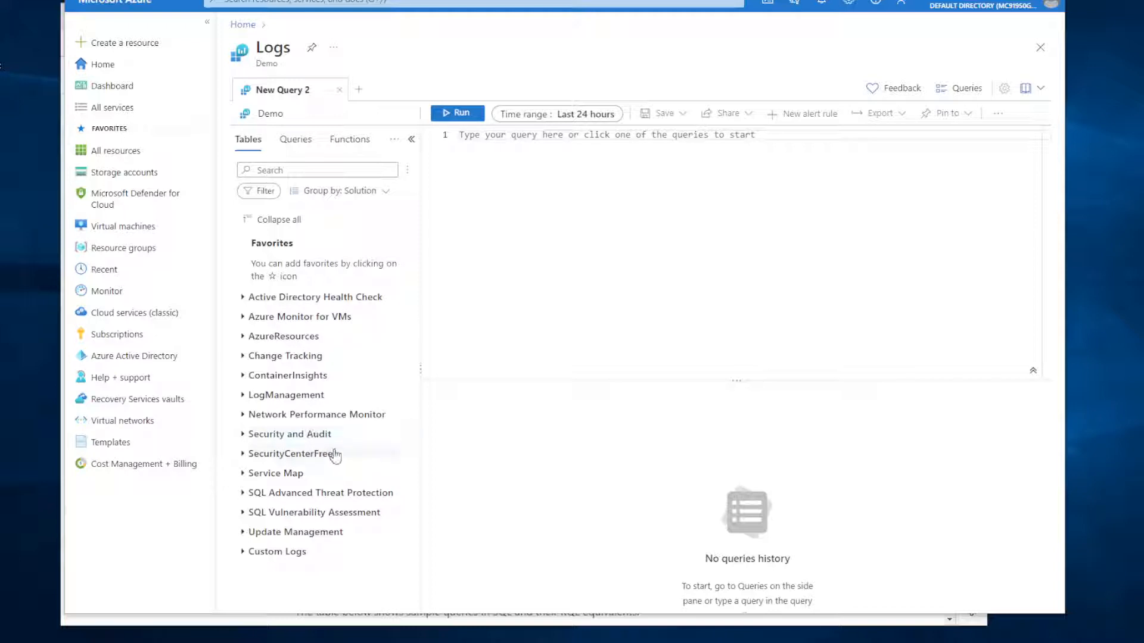
Expand the Security and Audit table group and examine the columns of its ProtectionStatus table.
click(245, 436)
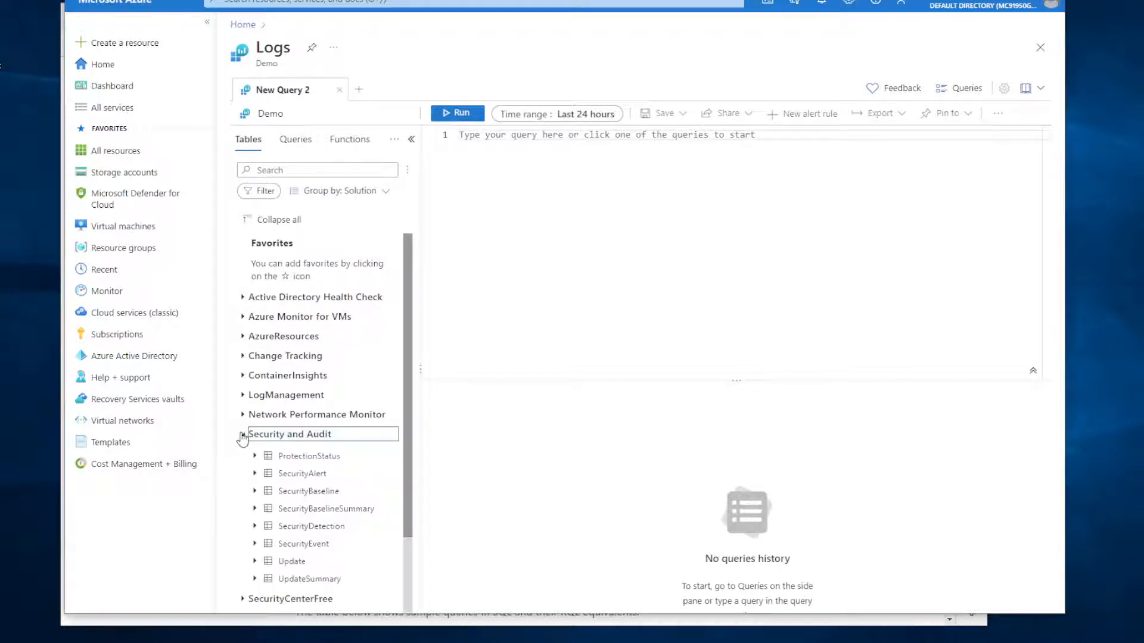
scroll(320, 443, down, 1)
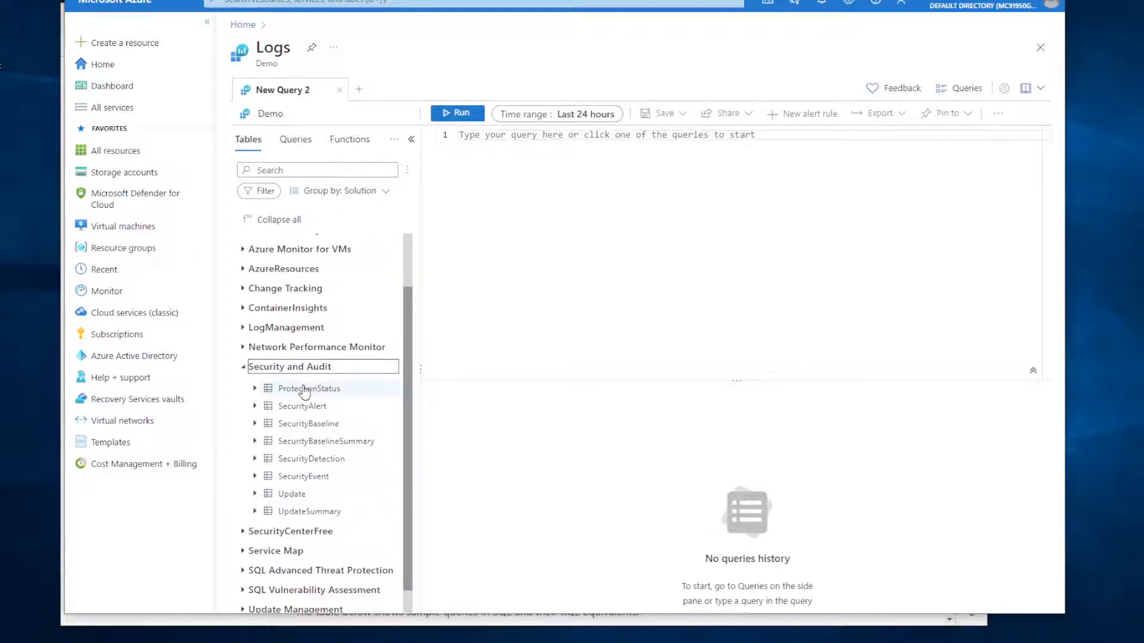
mouse_move(298, 392)
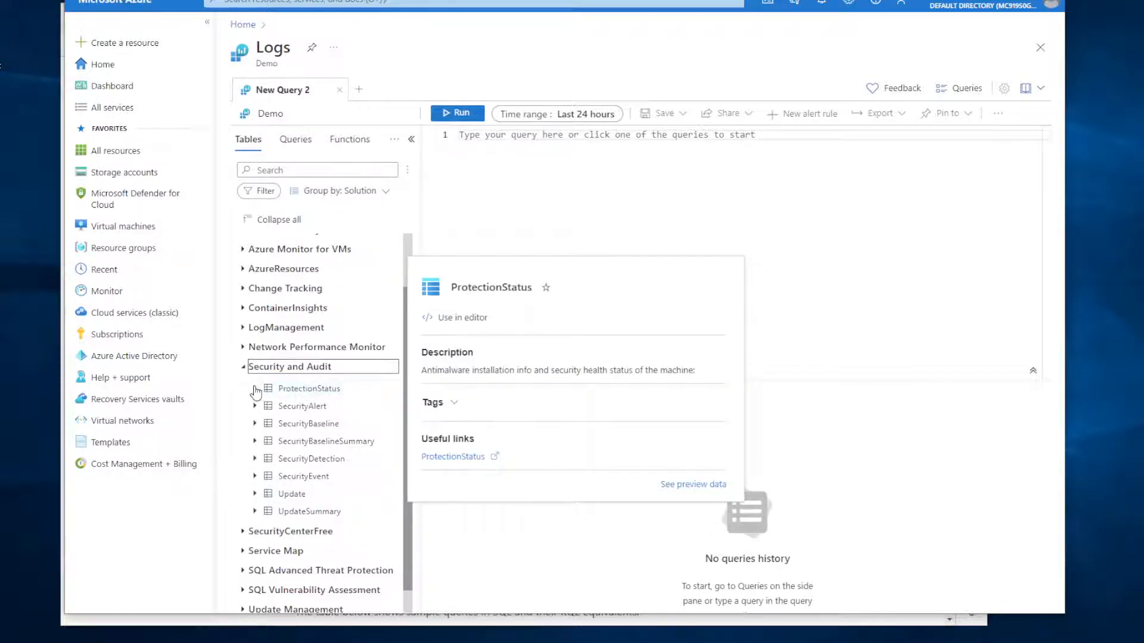
click(255, 389)
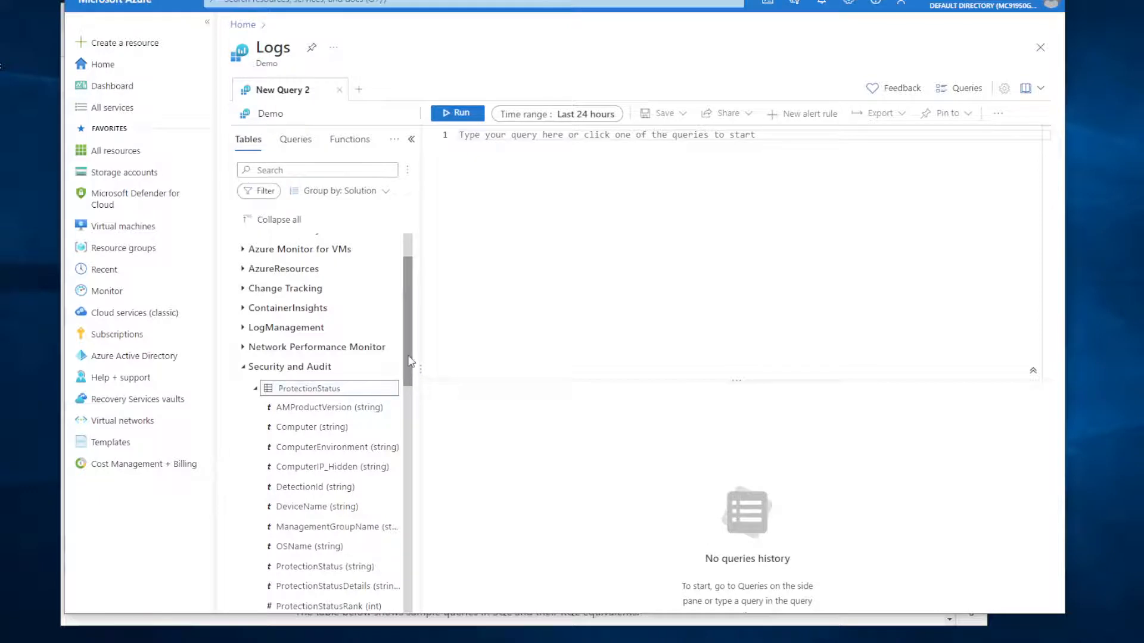
mouse_move(410, 363)
mouse_down()
mouse_move(411, 420)
mouse_move(411, 394)
mouse_up()
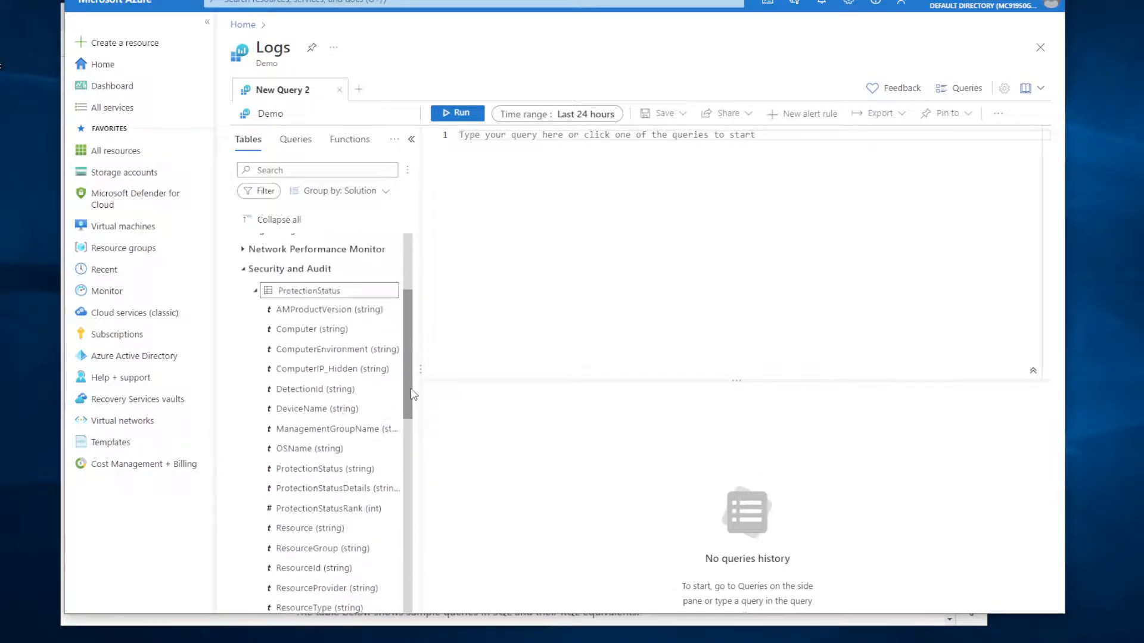
key(ctrl+2)
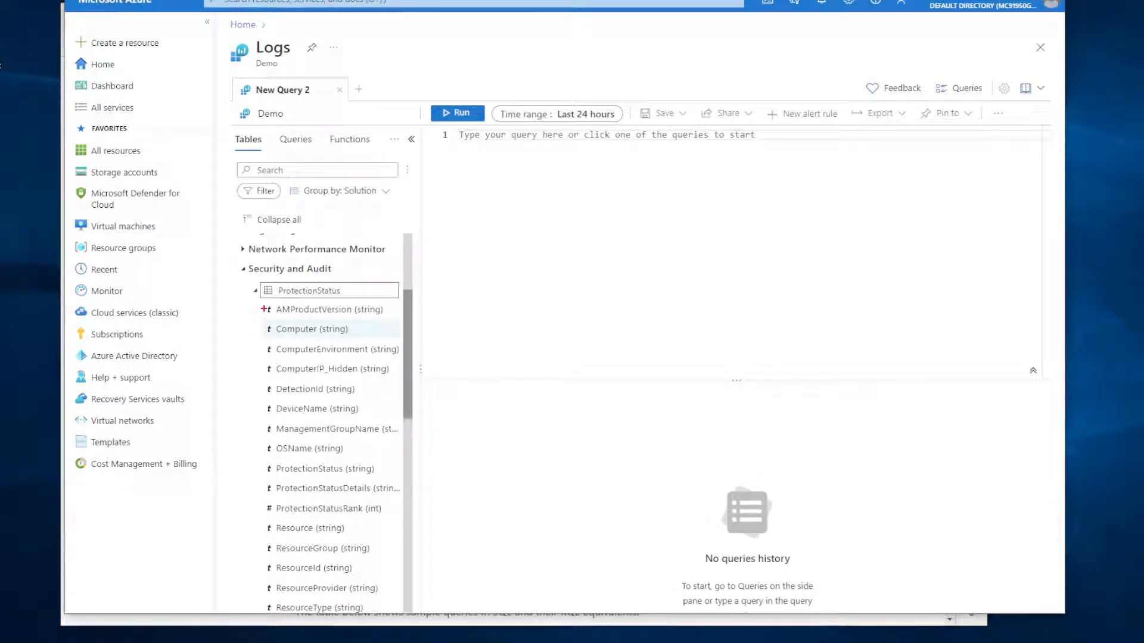
mouse_move(265, 310)
mouse_down()
mouse_move(234, 305)
mouse_move(252, 429)
mouse_up()
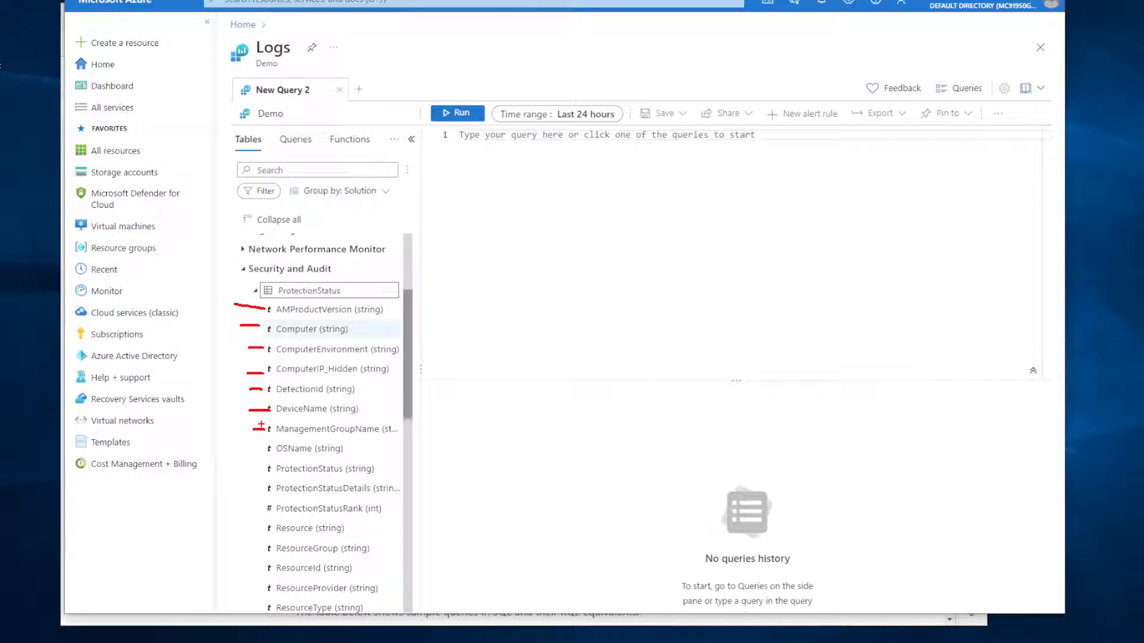
key(Escape)
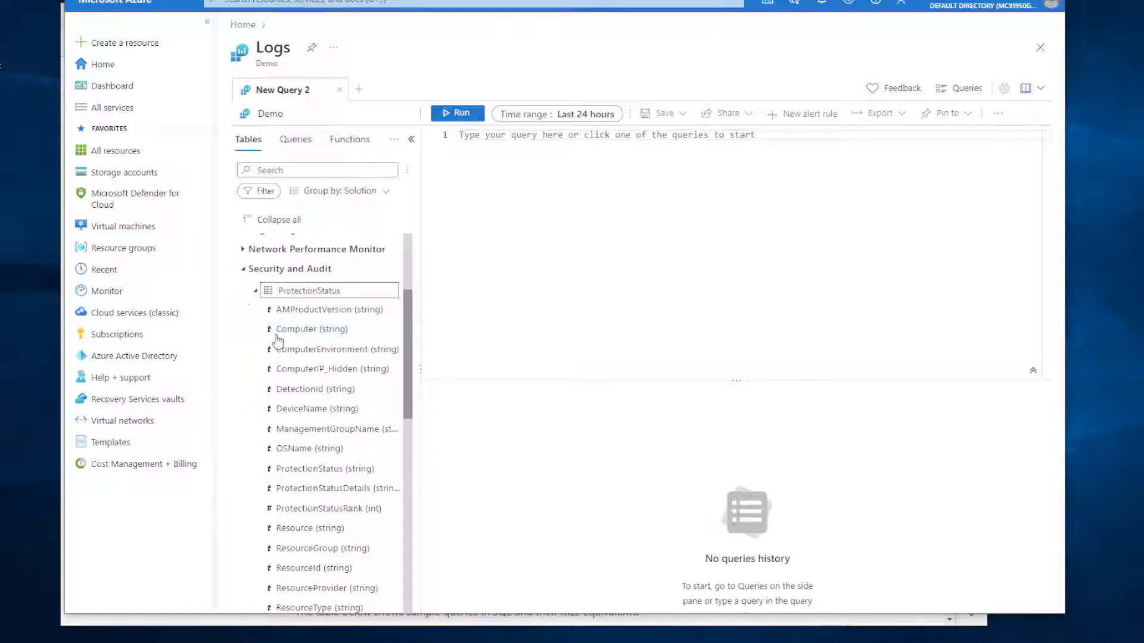
Collapse the Security and Audit group and show the list of sample queries by category.
click(242, 270)
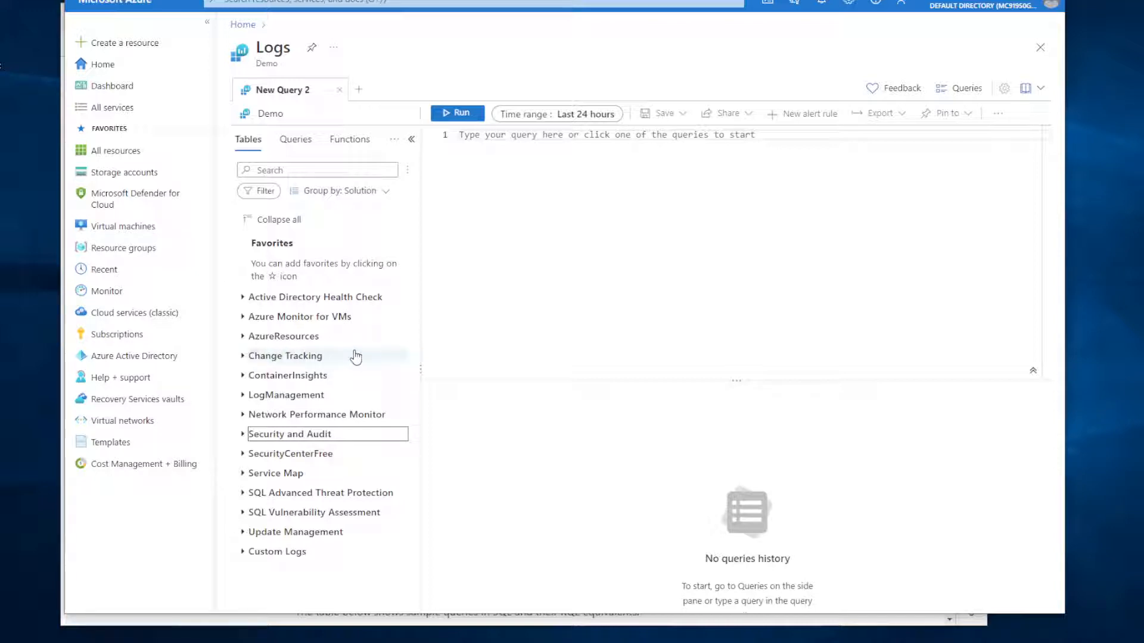
click(293, 142)
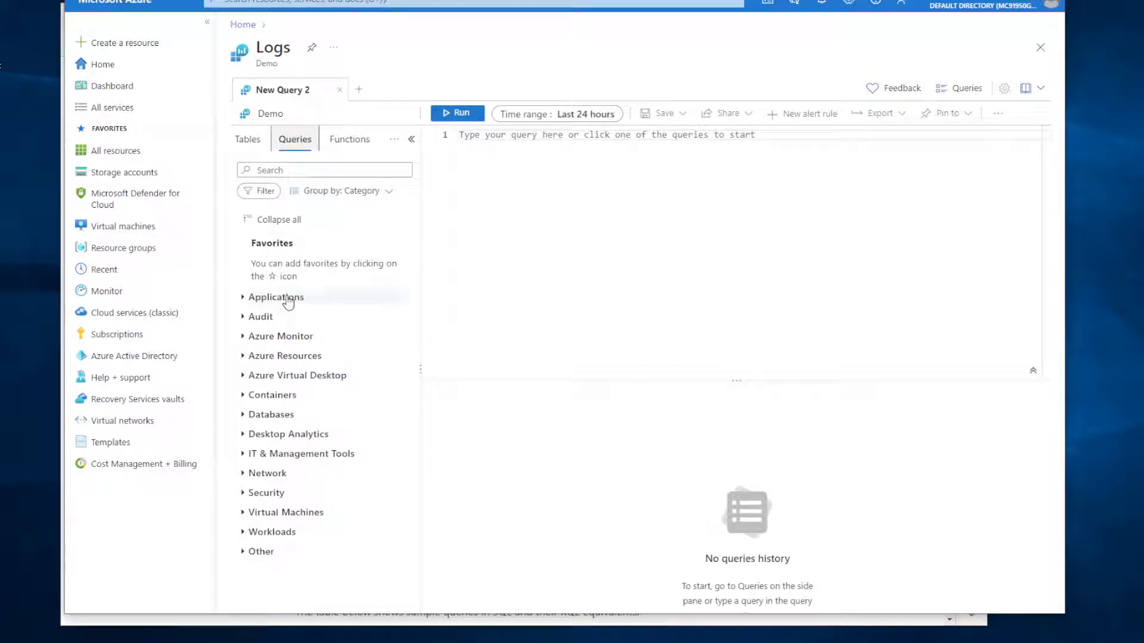
Load the Failed operations sample query from the Applications category into the editor, clear the editor again and collapse the category.
click(244, 298)
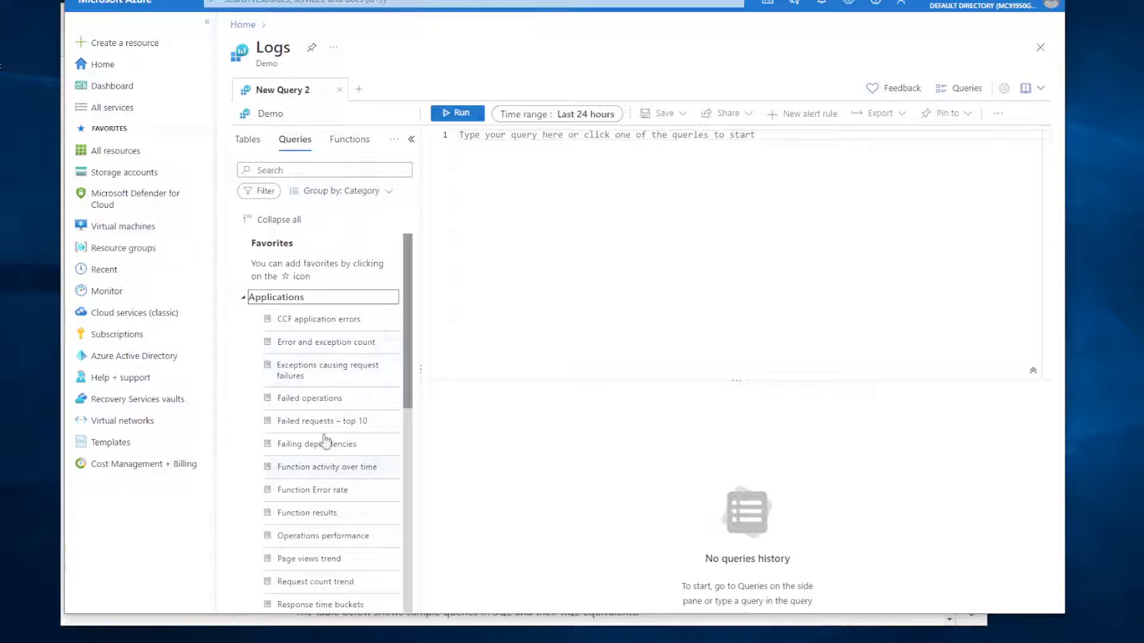
double_click(316, 399)
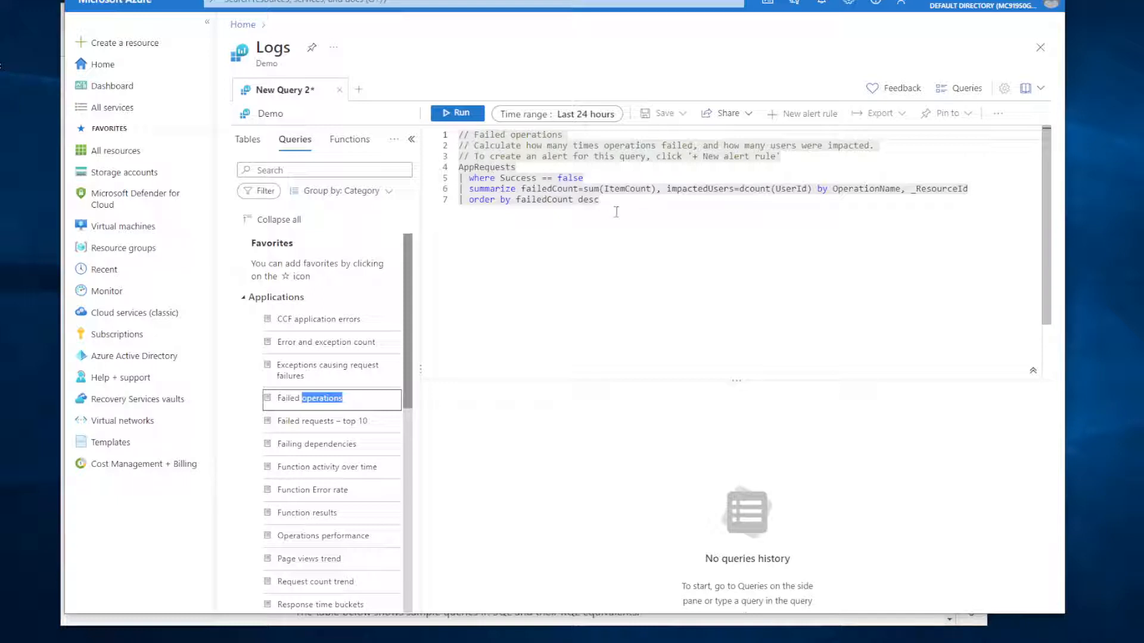
drag(616, 212, 456, 136)
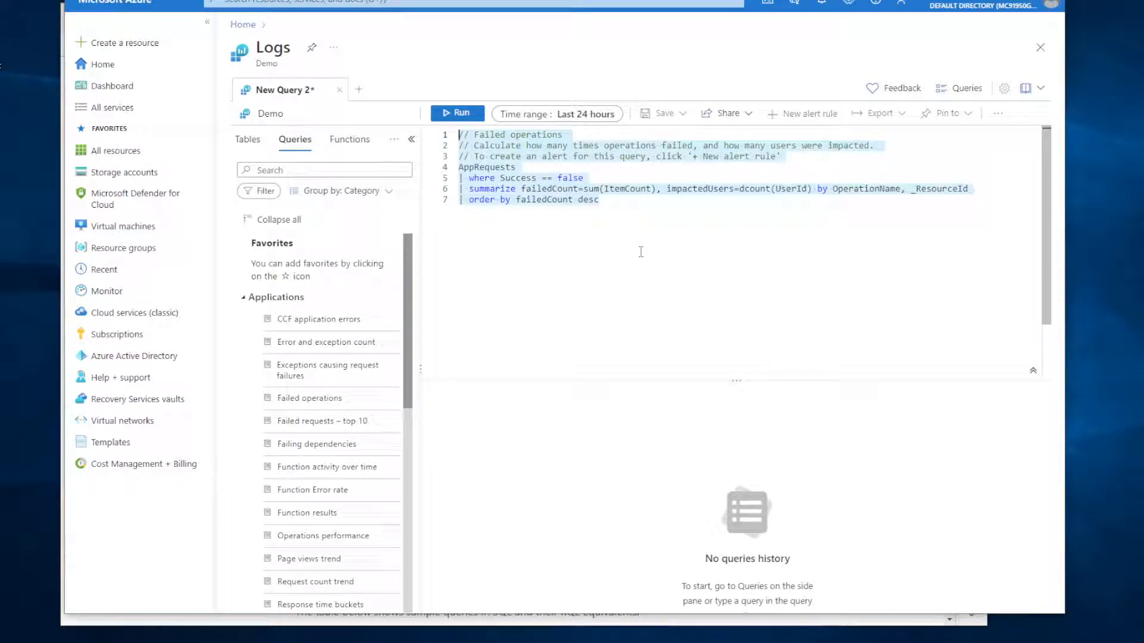
key(Delete)
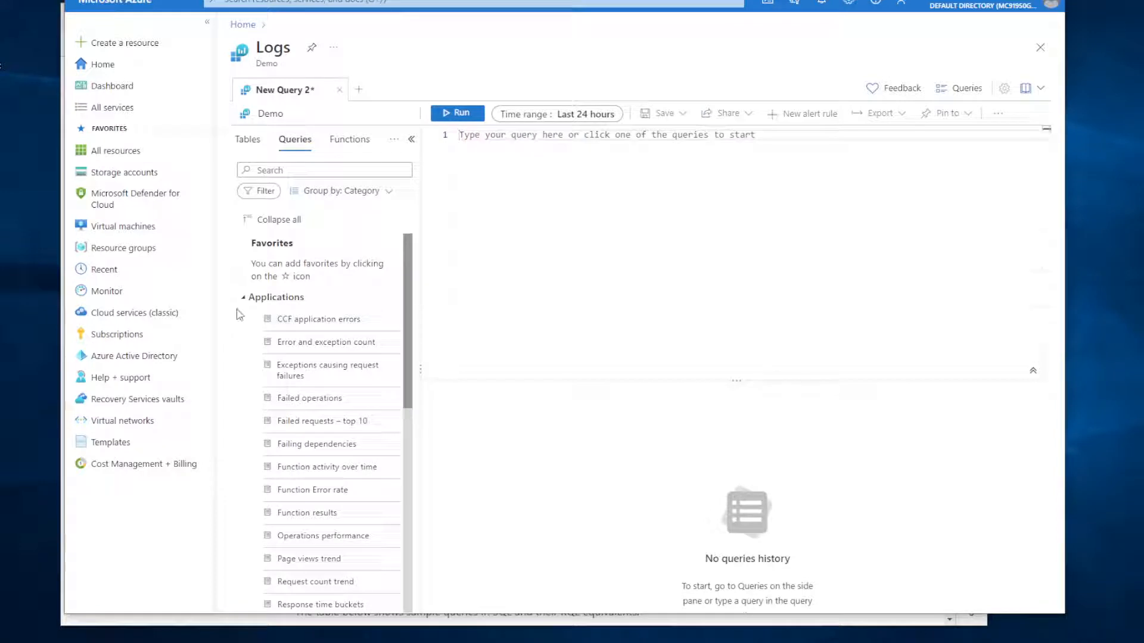
click(245, 301)
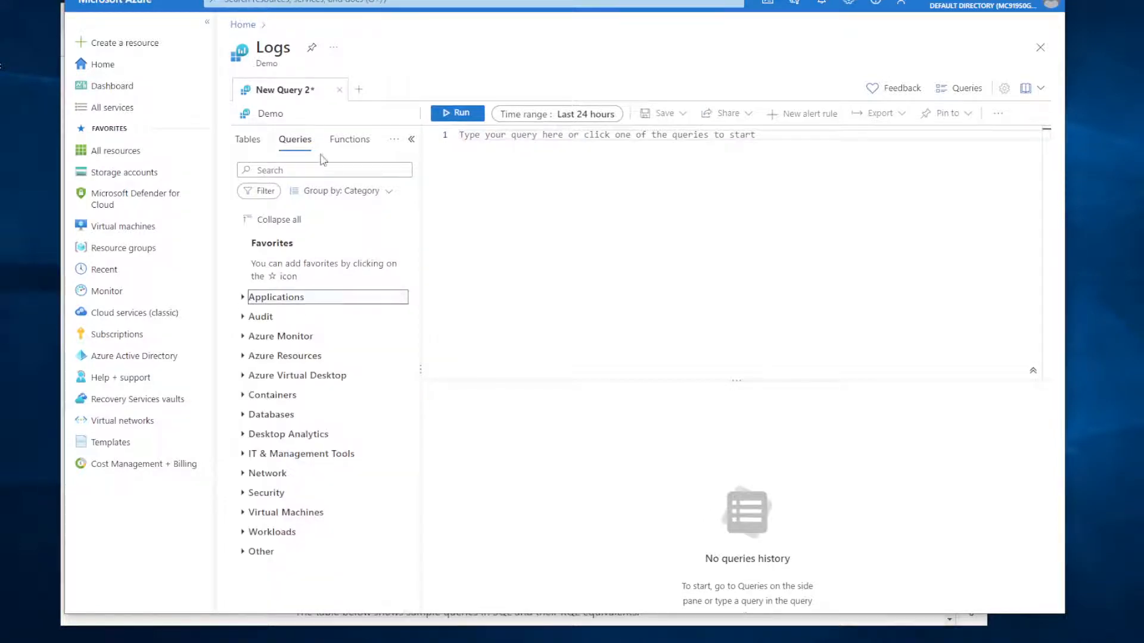
Show the available functions, examine those in the LogManagement group, and return to the list of tables.
click(360, 143)
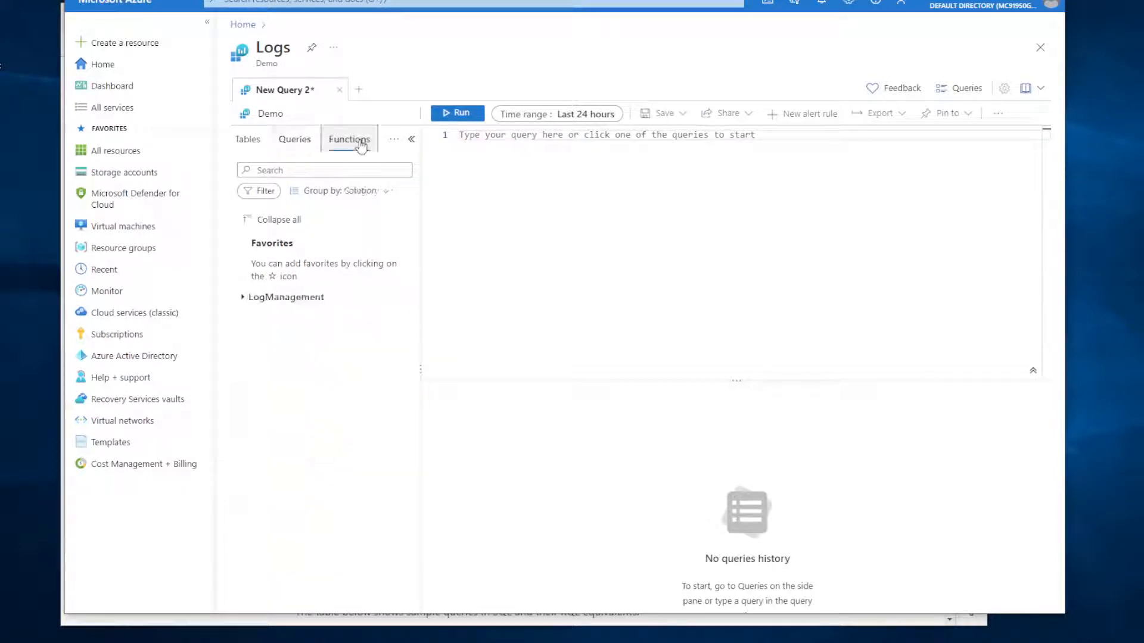
click(246, 297)
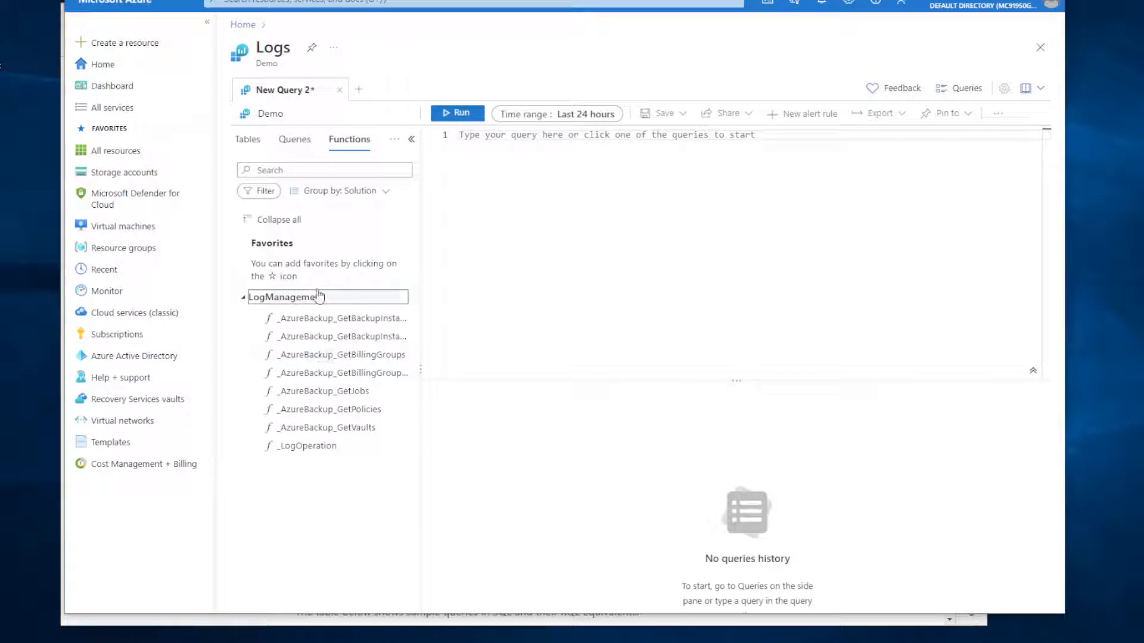
click(244, 299)
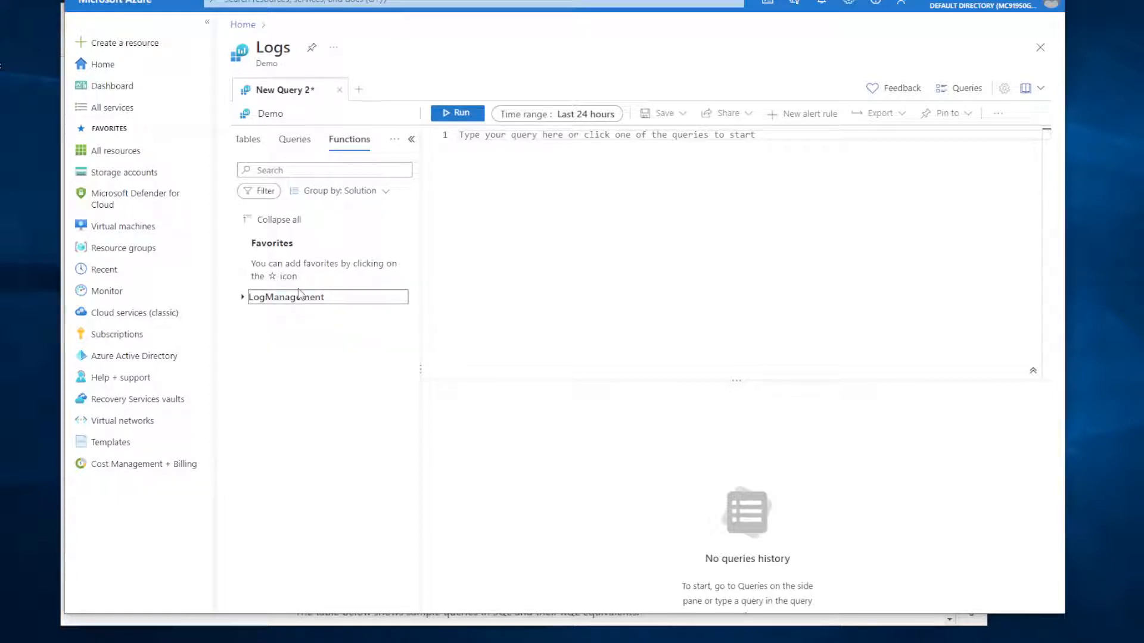
click(248, 139)
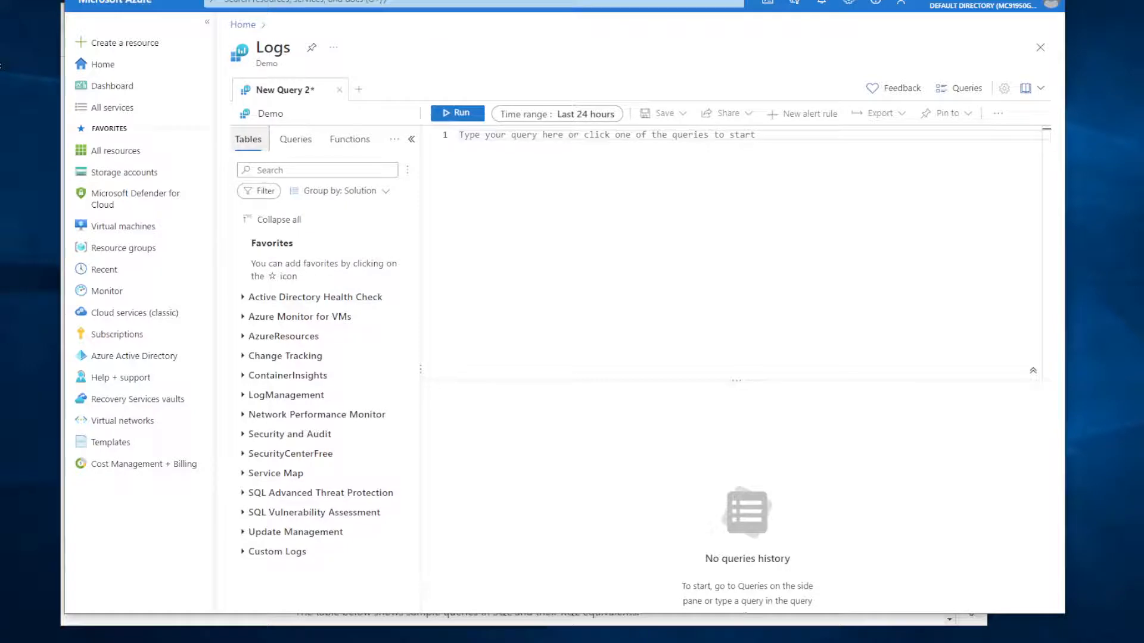
Switch to the Microsoft Docs browser window and examine the Kusto Query Language (KQL) overview article.
mouse_move(329, 642)
key(alt+Tab)
click(190, 21)
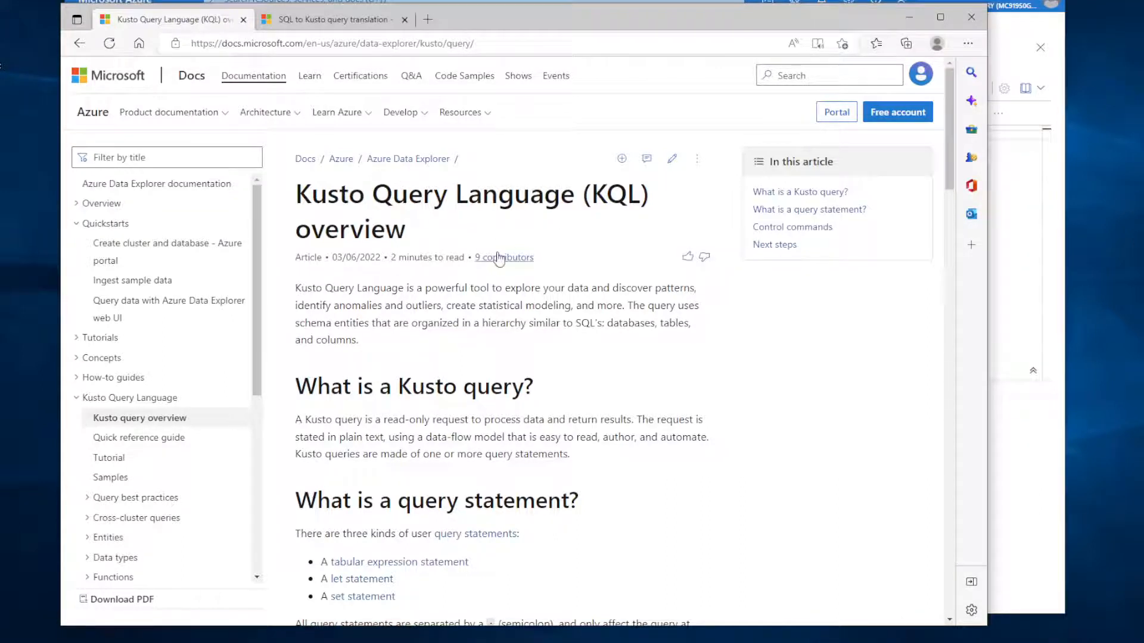
drag(296, 196, 575, 194)
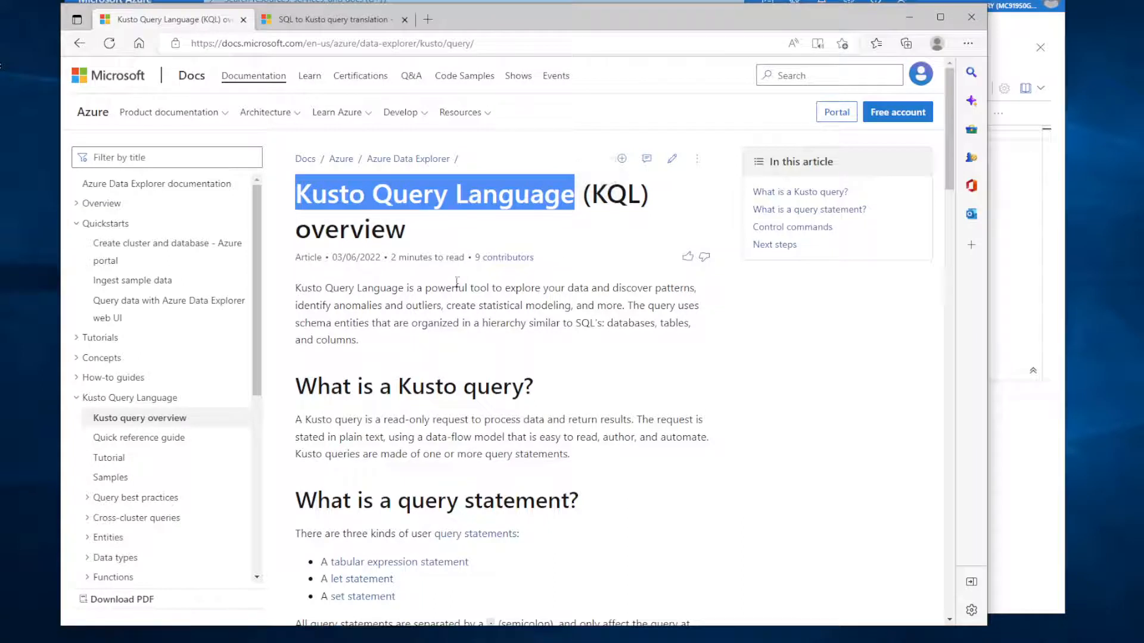
click(459, 231)
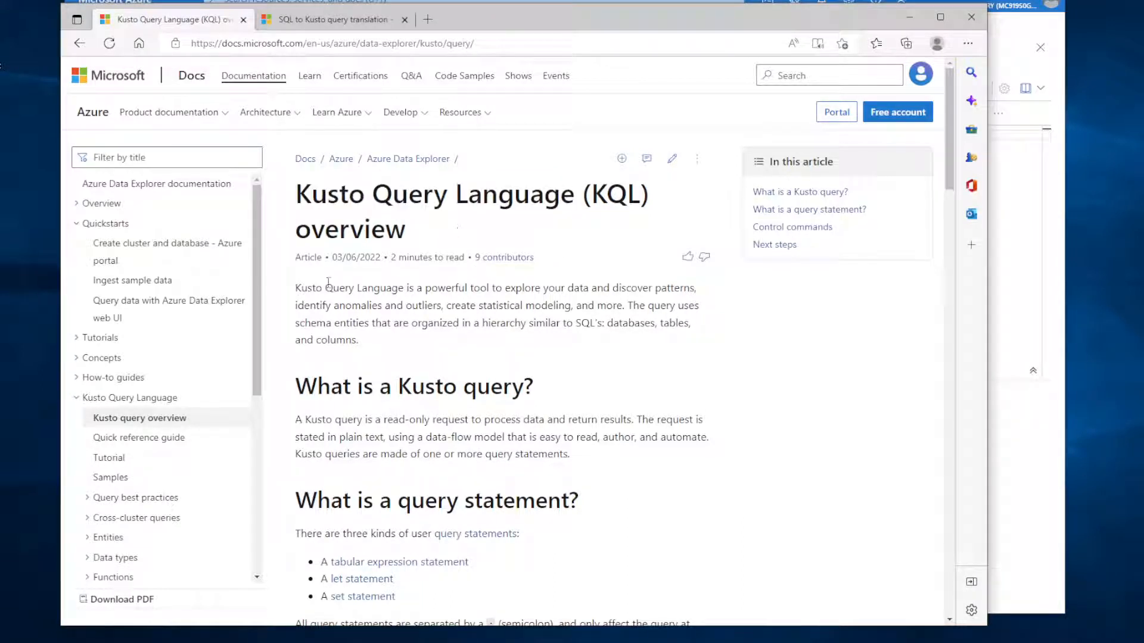
Open the Kusto Query Language quick reference guide, tutorial and samples articles one after another.
scroll(259, 333, down, 3)
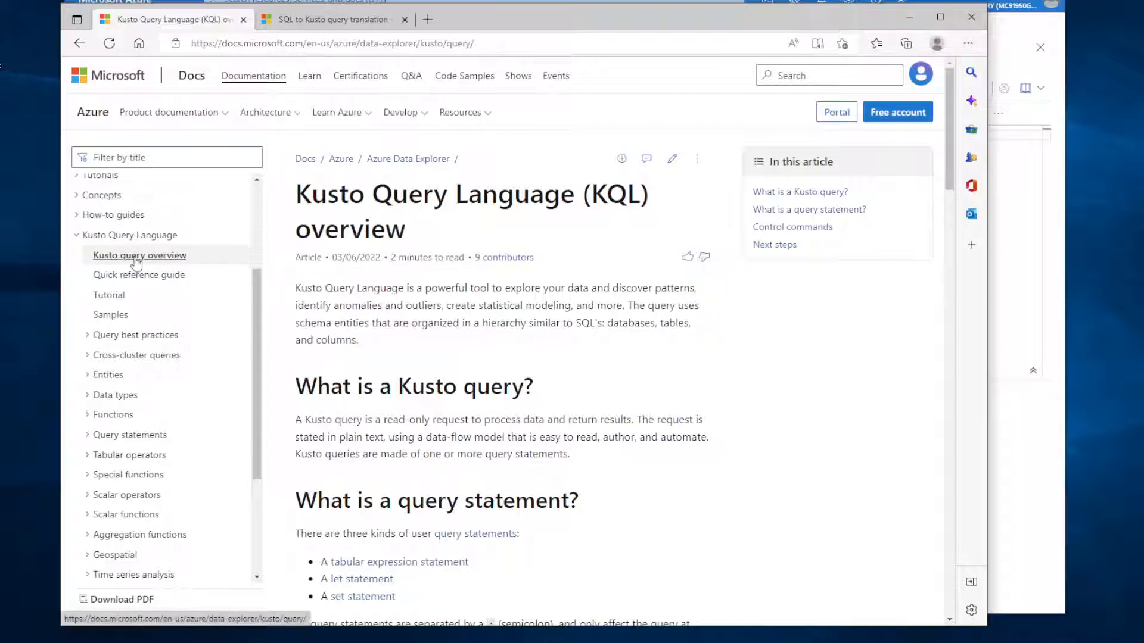
click(152, 276)
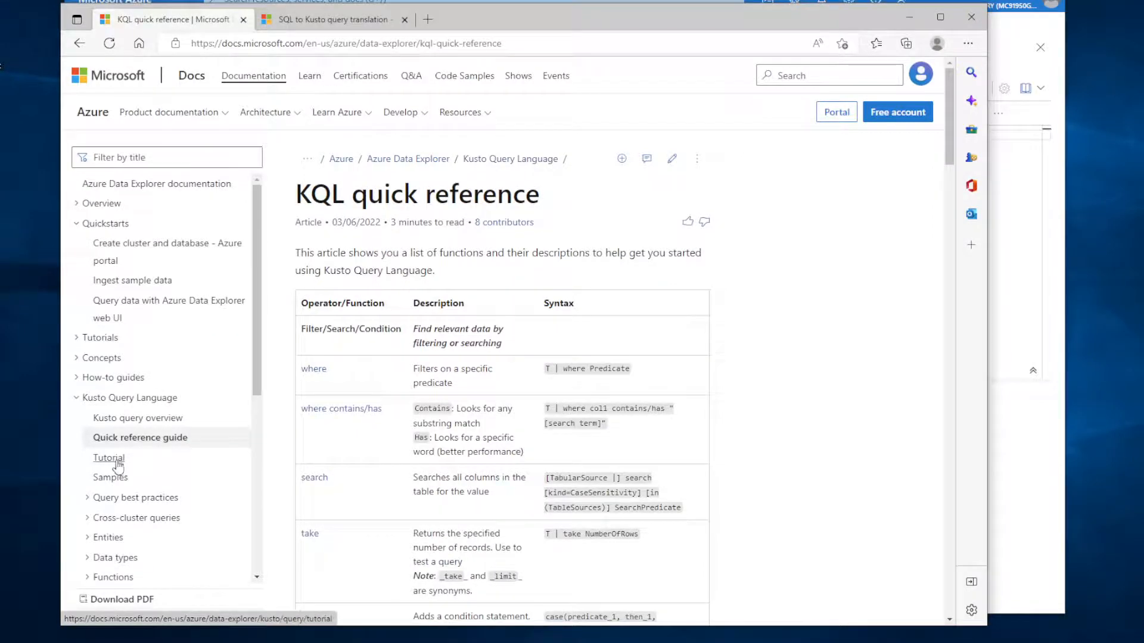
click(111, 458)
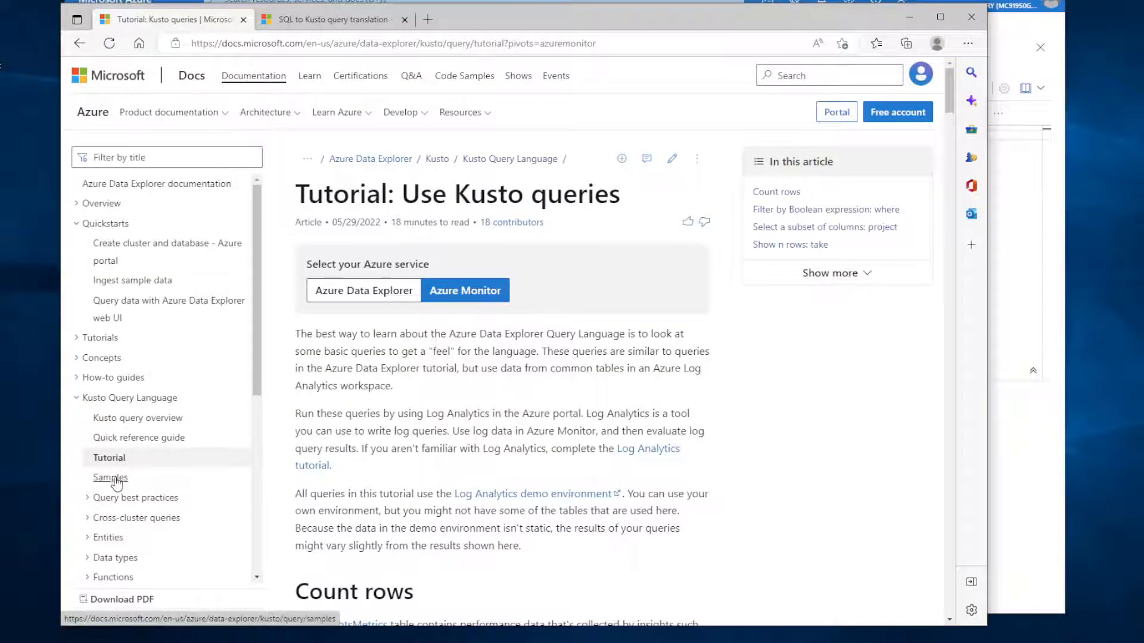
click(114, 480)
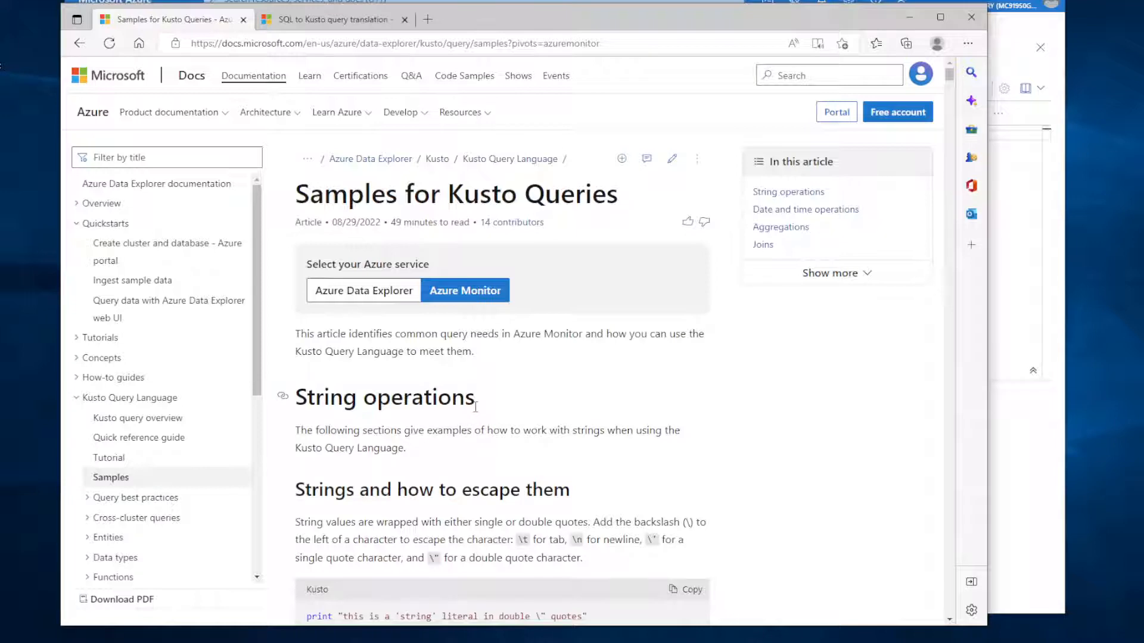
Open the SQL to Kusto cheat sheet and compare the SELECT * FROM dependencies query with its Kusto equivalent.
click(338, 22)
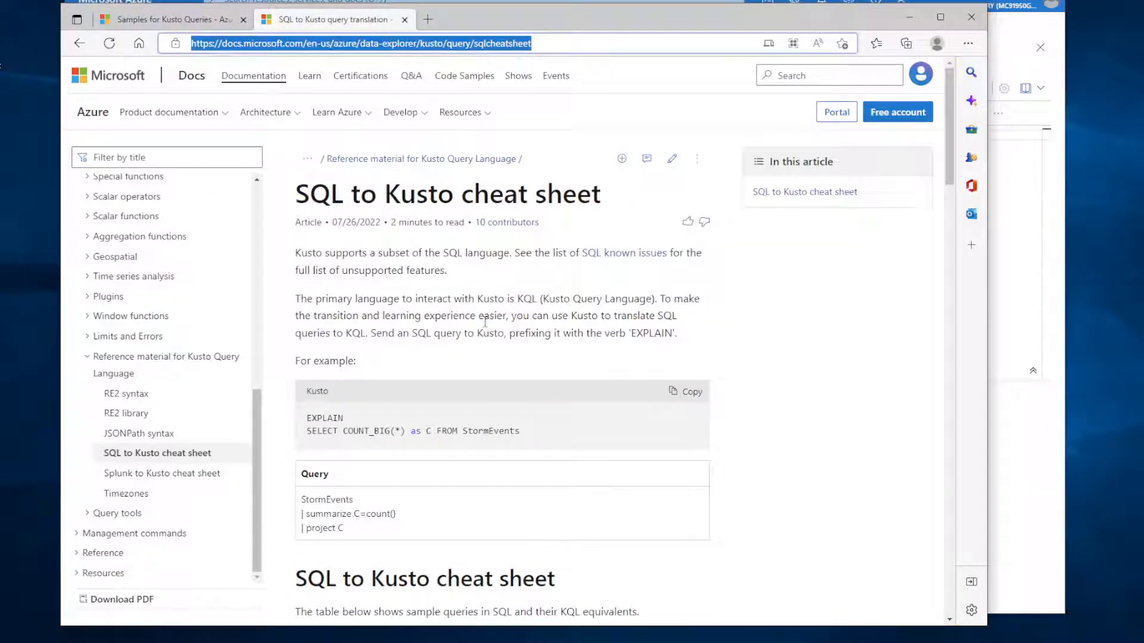
key(alt+Tab)
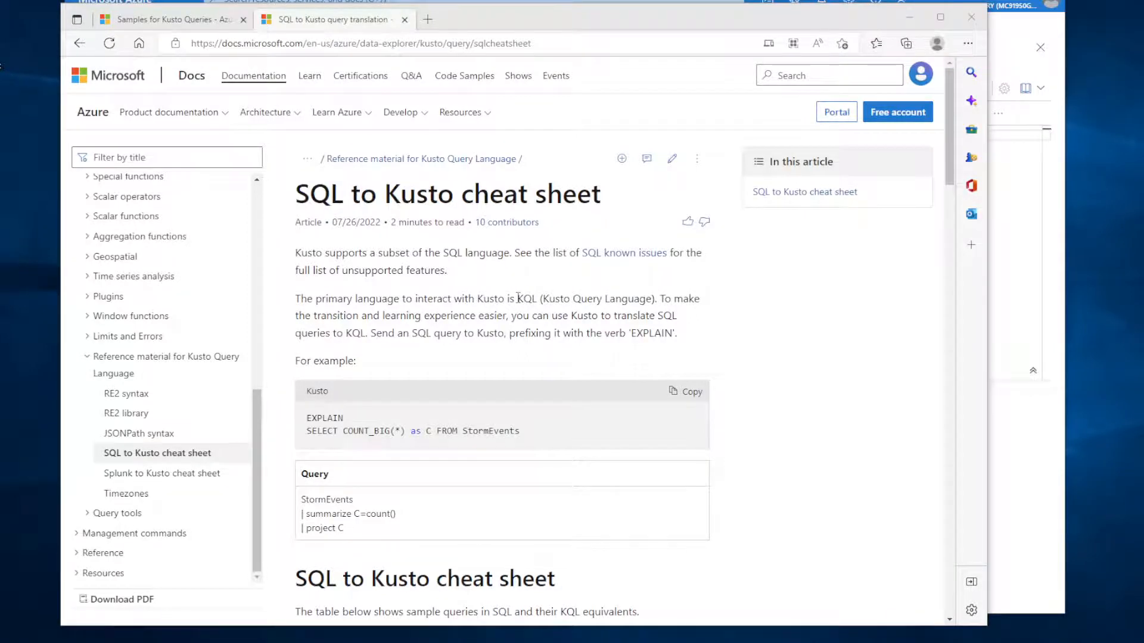
scroll(517, 297, down, 6)
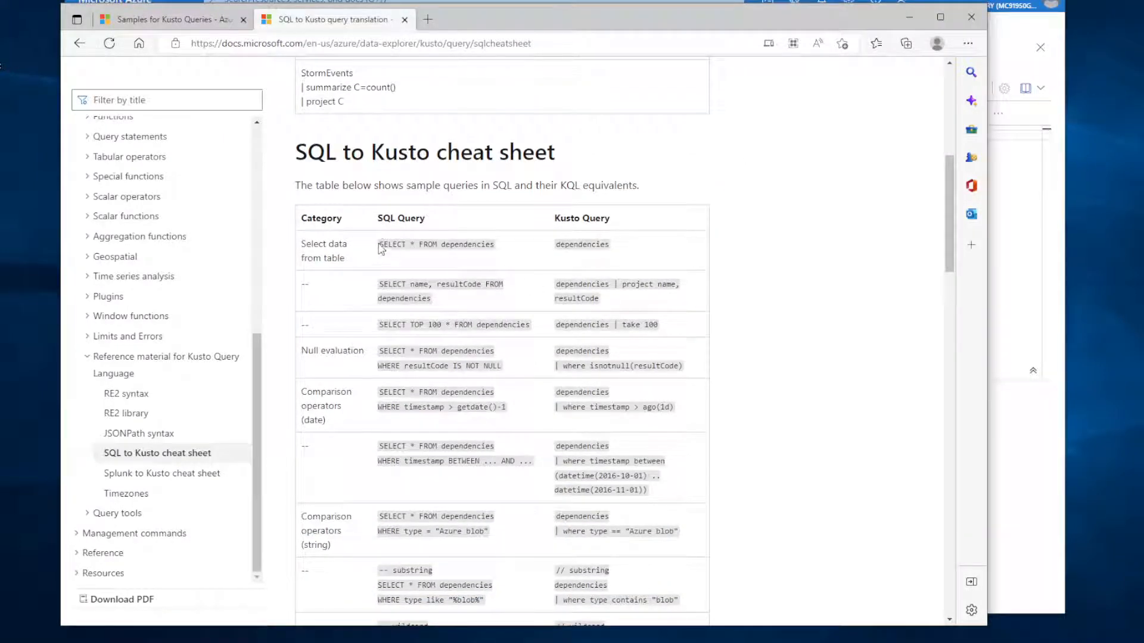
drag(379, 246, 638, 250)
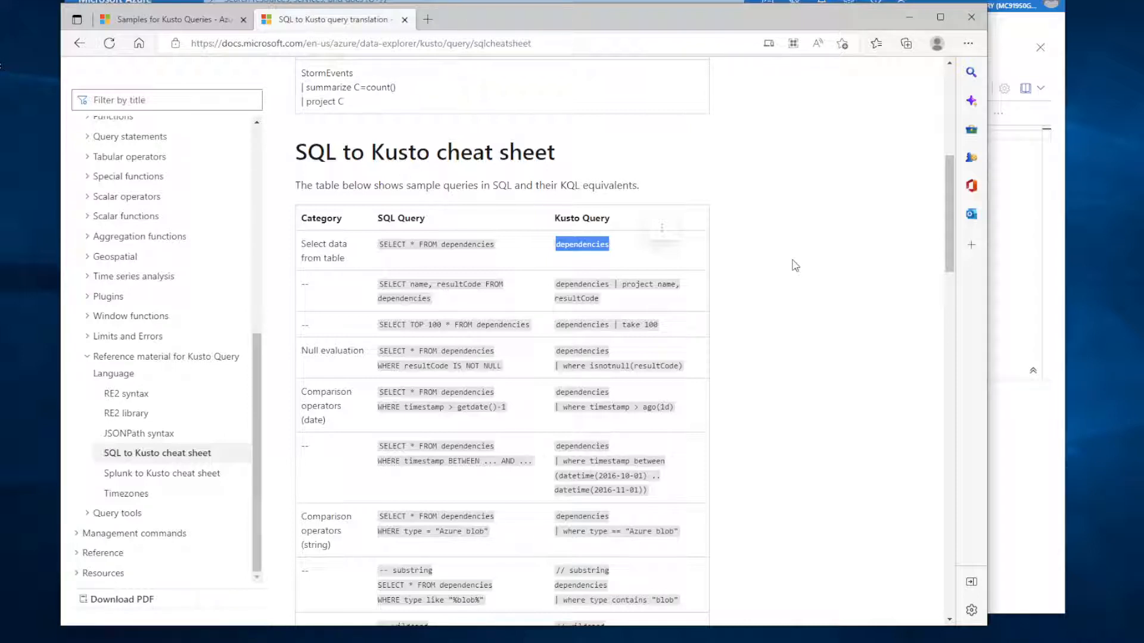
click(779, 270)
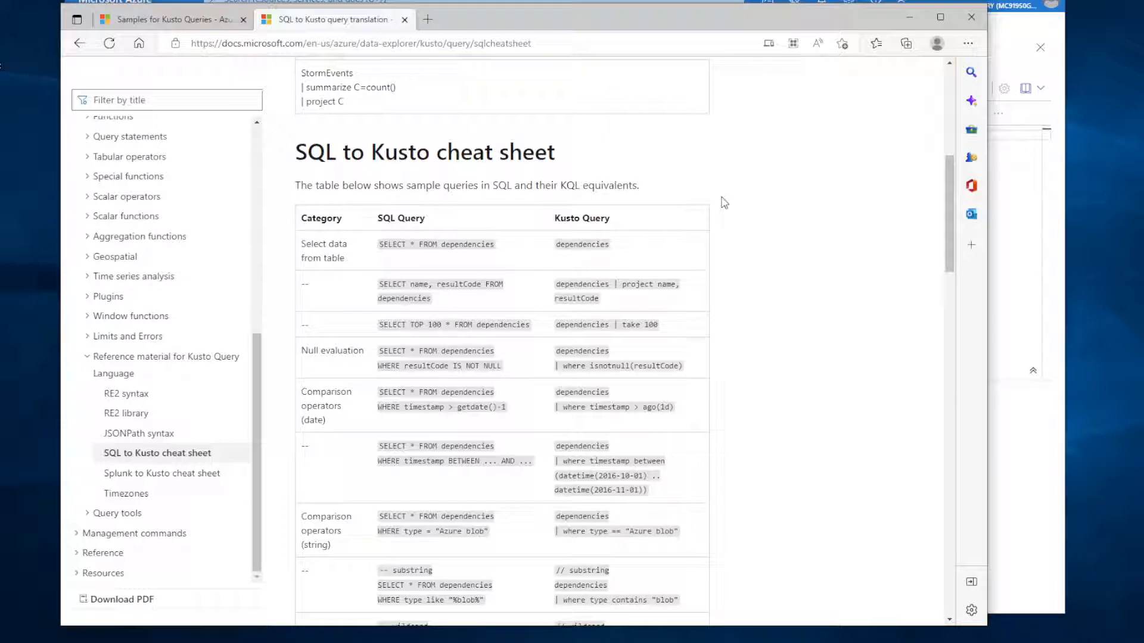
click(203, 21)
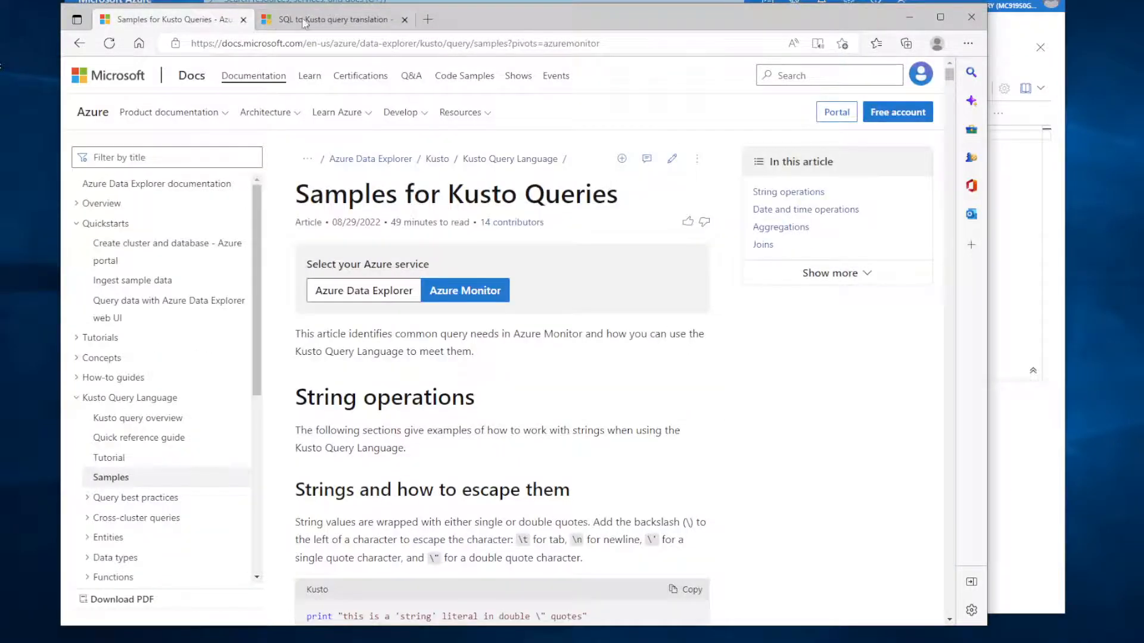
click(334, 20)
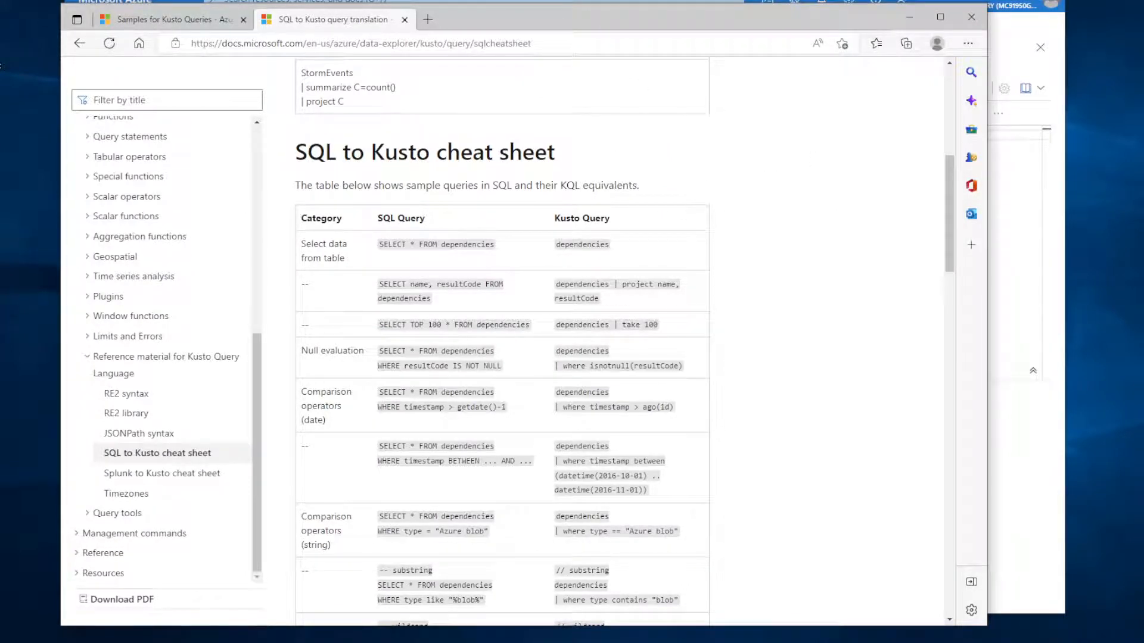
Return to the Azure portal Logs window and examine the tables under Active Directory Health Check and Azure Monitor for VMs.
click(481, 2)
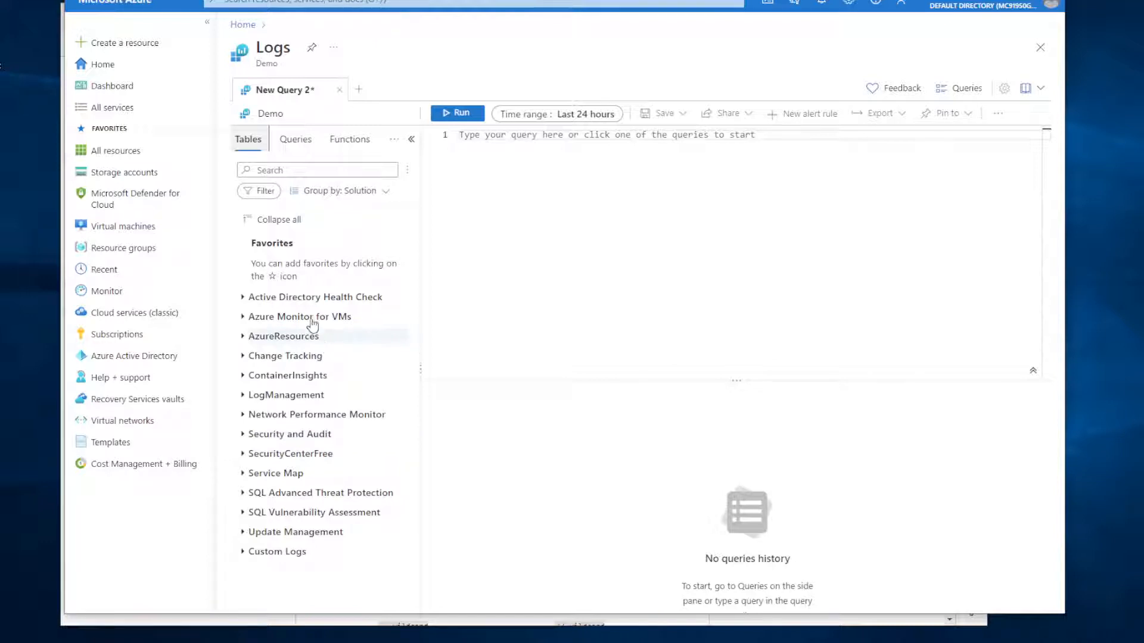
click(242, 297)
click(242, 297)
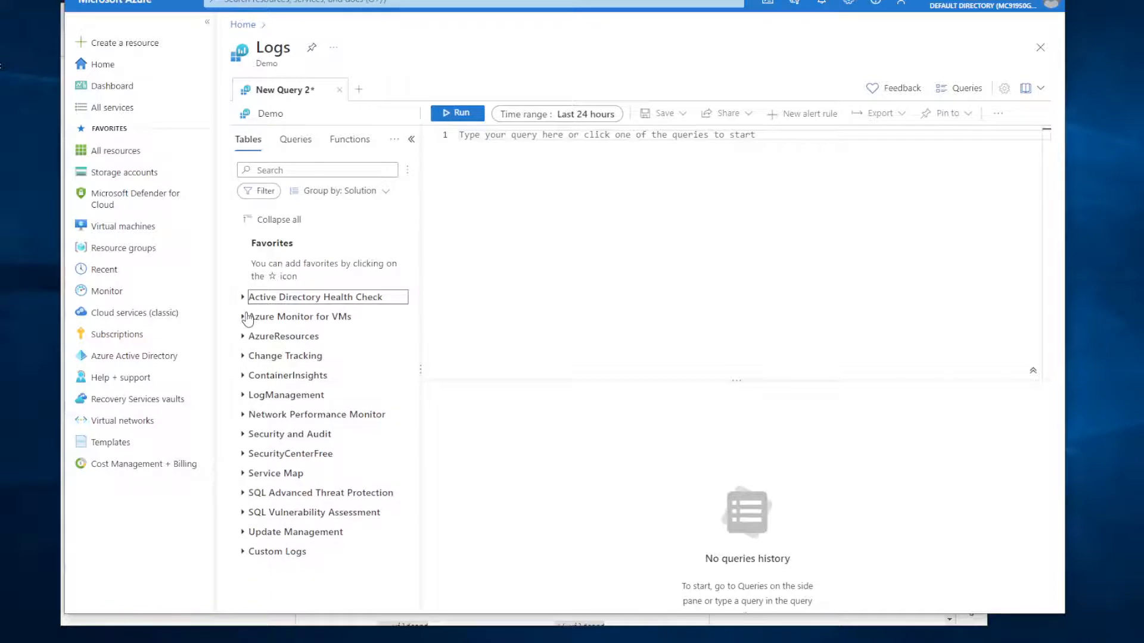
click(242, 317)
click(243, 316)
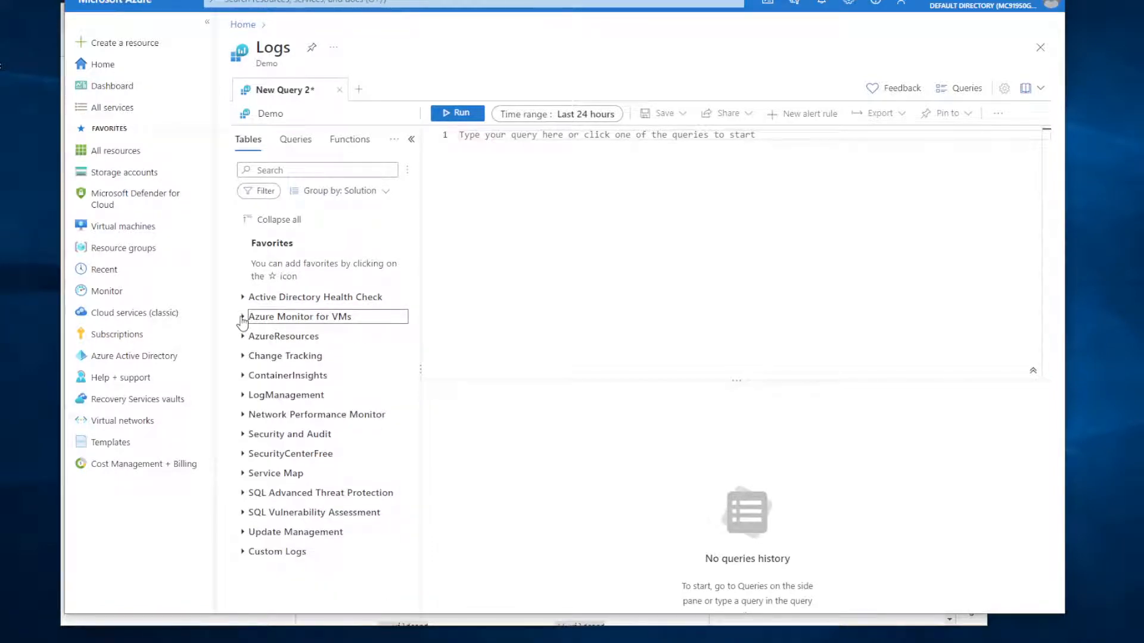
click(243, 298)
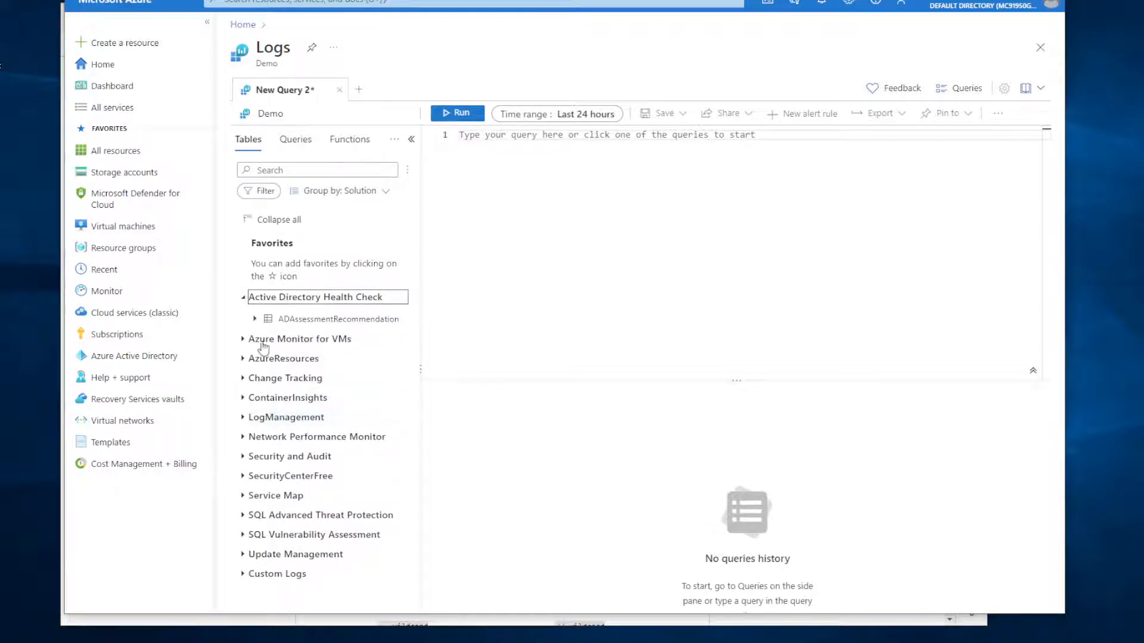
click(243, 340)
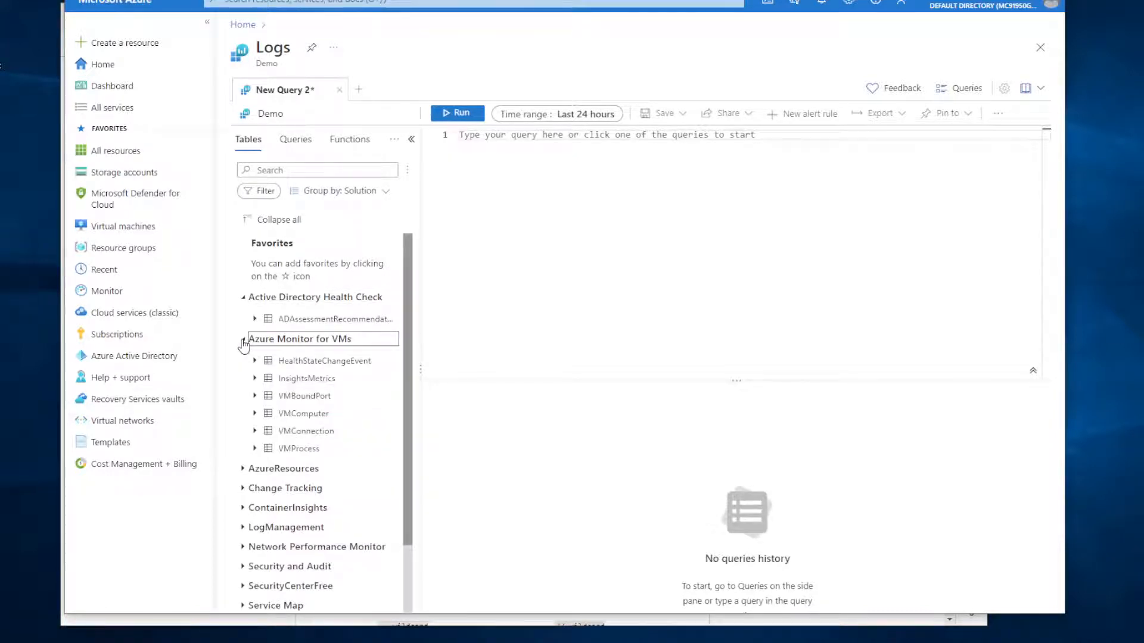
click(243, 340)
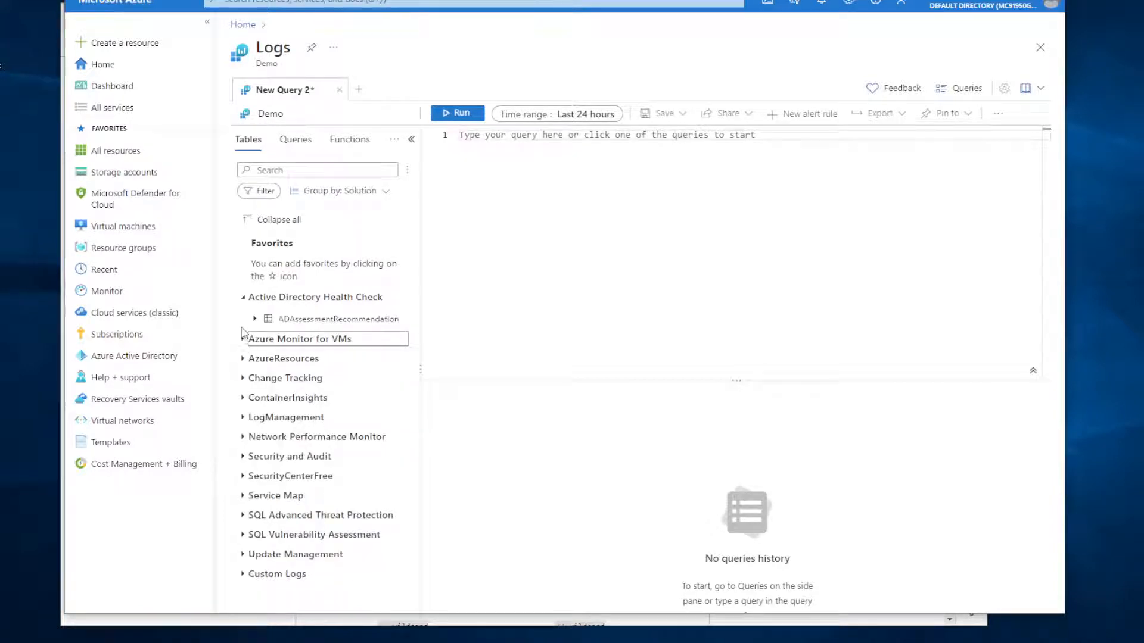
click(243, 298)
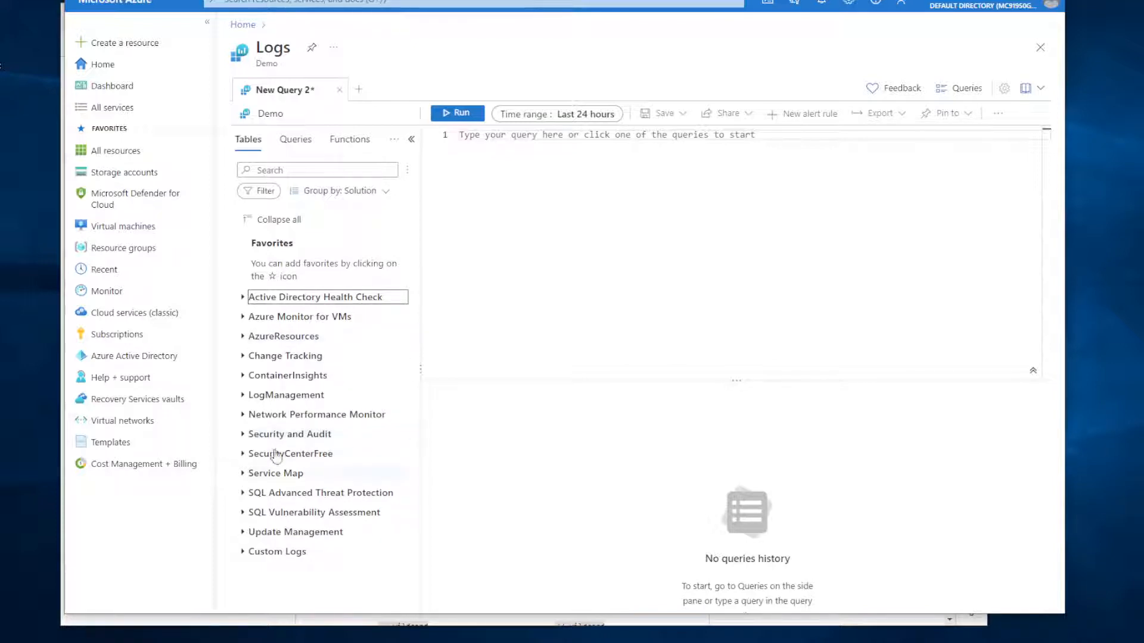
Expand the Security and Audit group, collapse the ProtectionStatus columns, and examine the group's security tables.
click(243, 435)
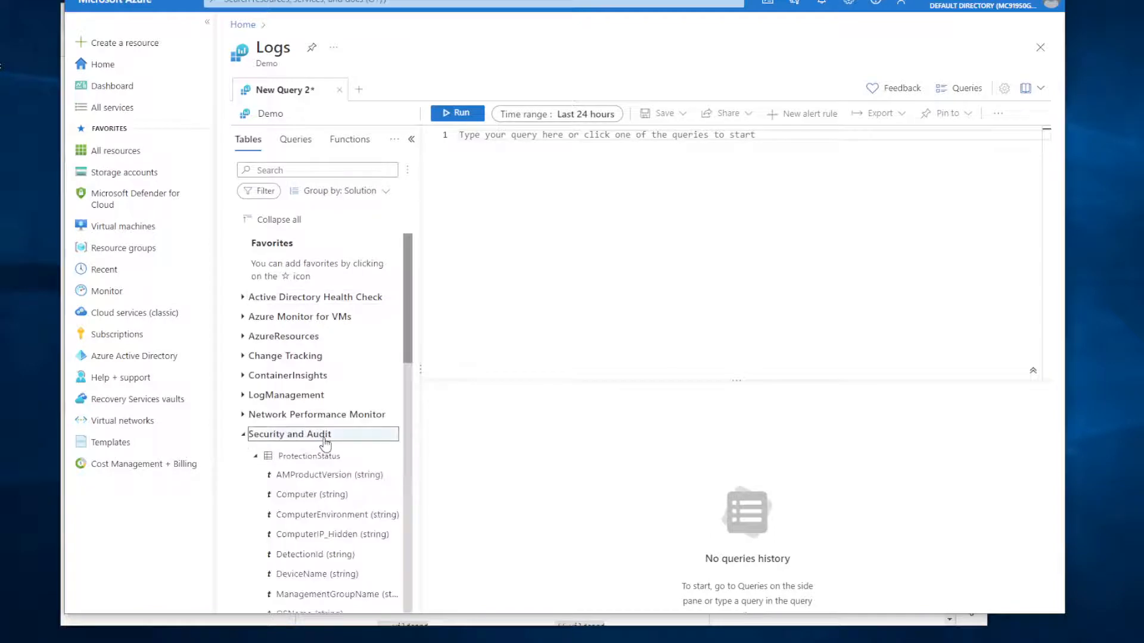
click(256, 456)
scroll(310, 462, down, 1)
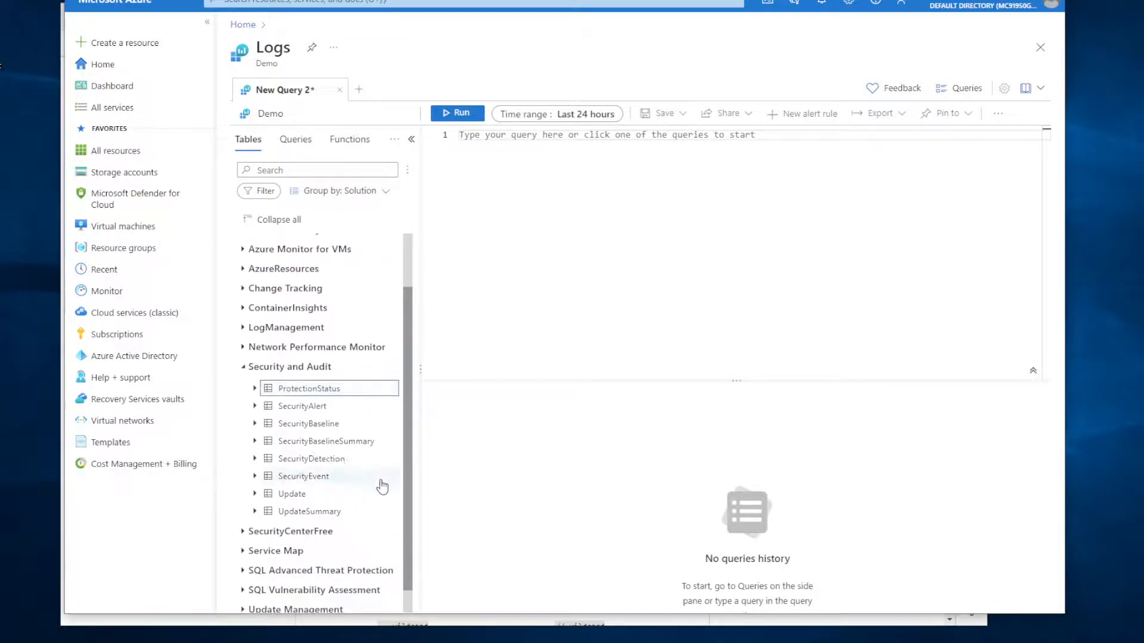
mouse_move(311, 476)
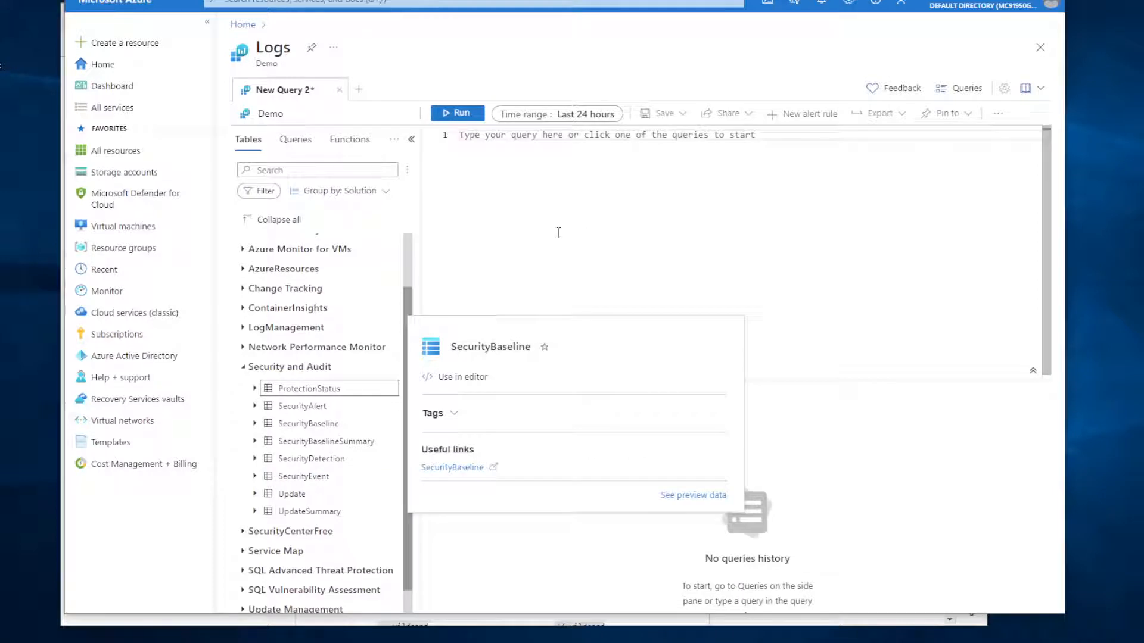
click(512, 135)
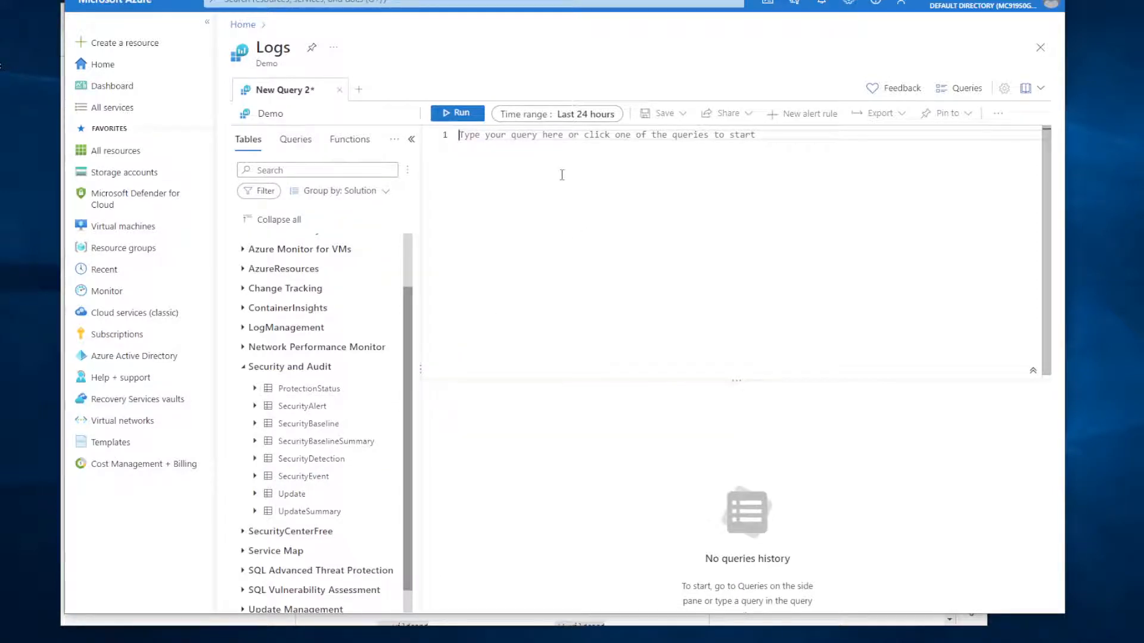
text(security)
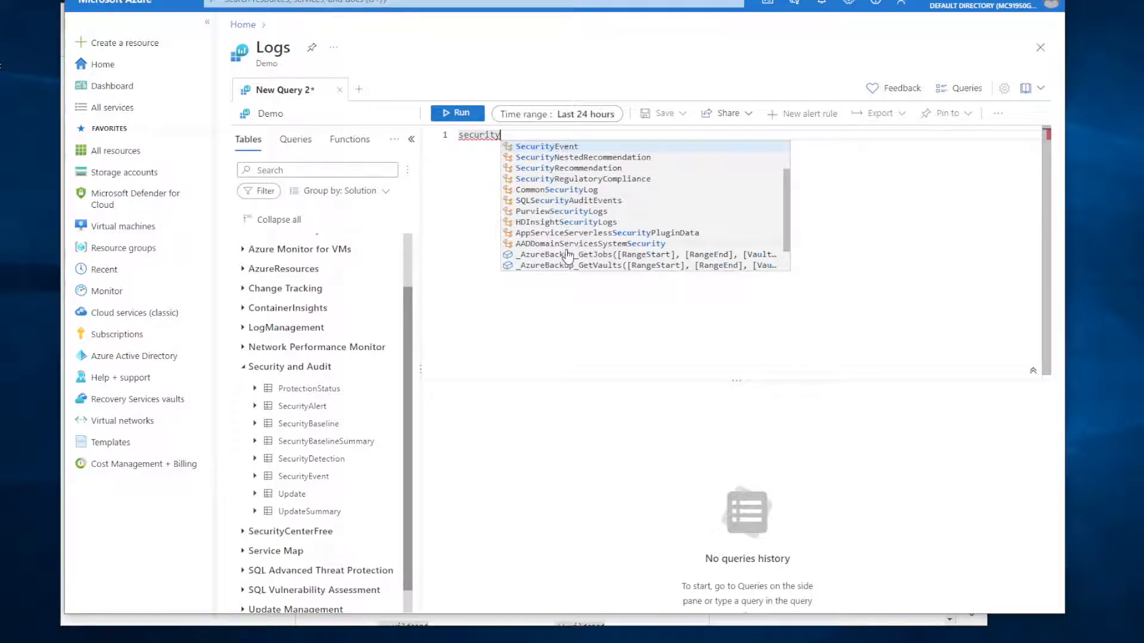
click(556, 147)
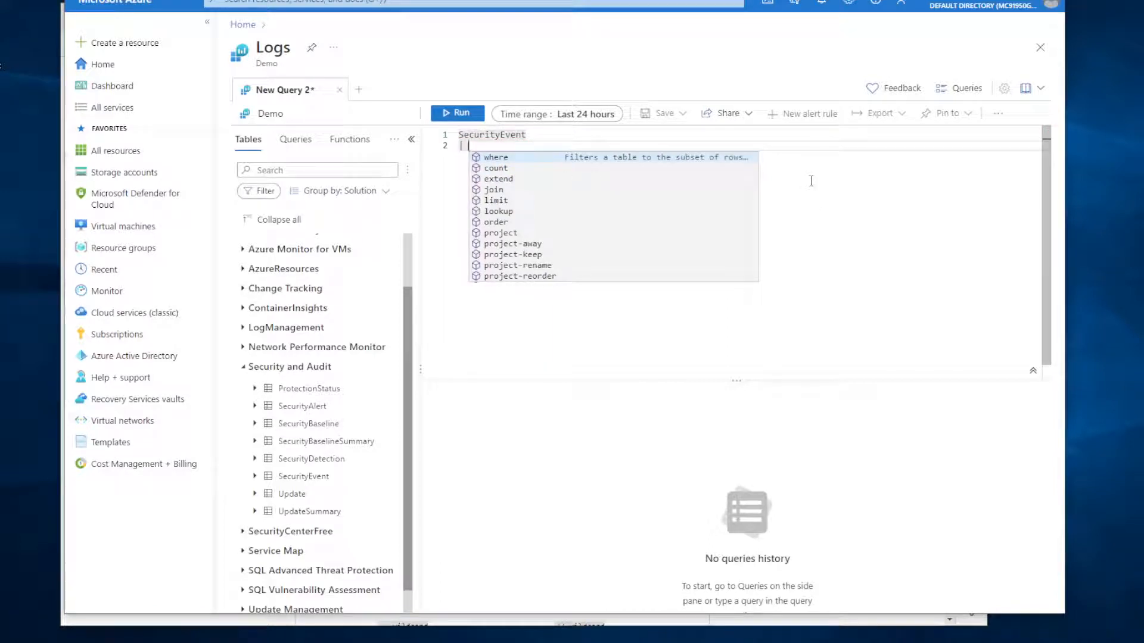
key(BackSpace)
key(BackSpace)
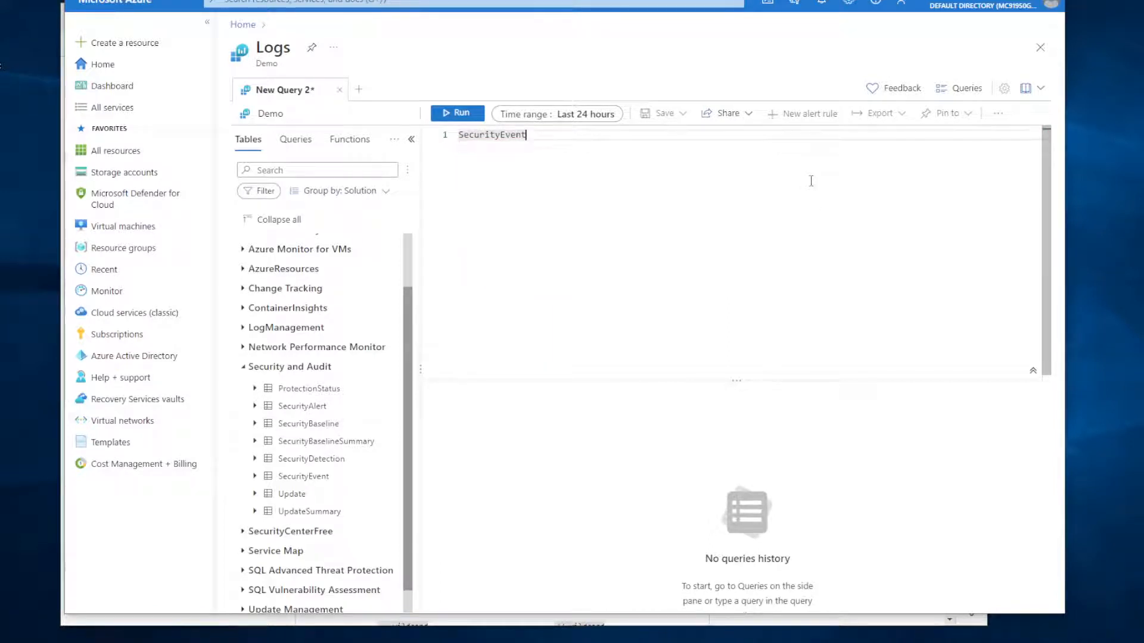
key(BackSpace)
key(BackSpace)
key(BackSpace)
key(BackSpace)
key(BackSpace)
key(BackSpace)
key(BackSpace)
key(BackSpace)
key(BackSpace)
key(BackSpace)
key(BackSpace)
key(BackSpace)
key(BackSpace)
Enter the SecurityEvent table as the query from the suggestions, without a trailing pipe, and run it.
text(secur)
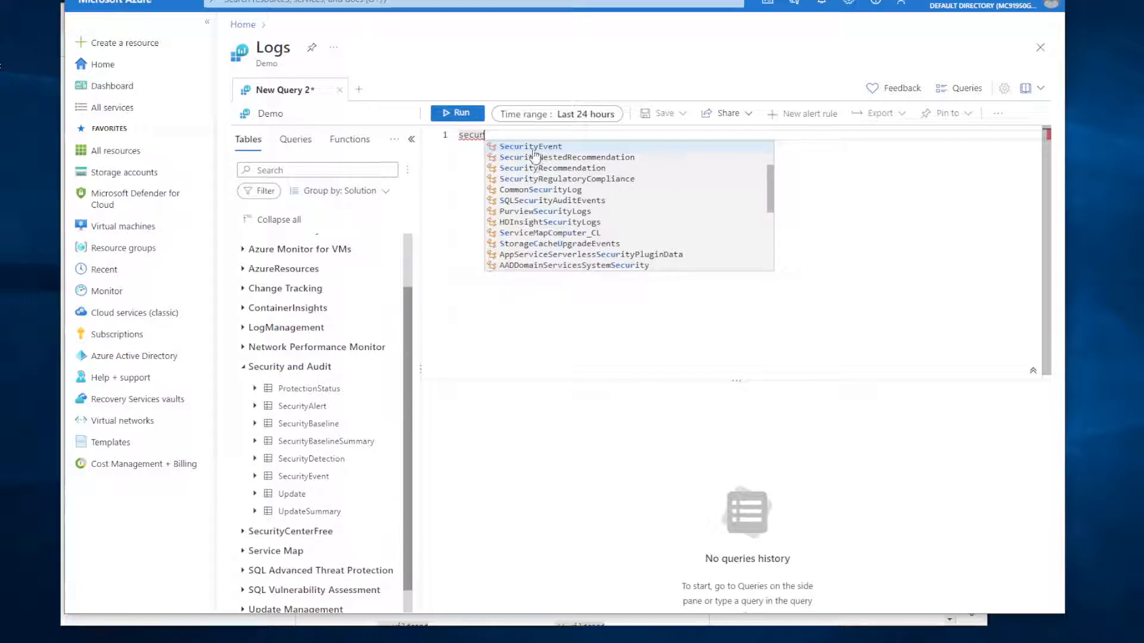
key(Down)
key(Down)
key(Down)
key(Down)
key(Down)
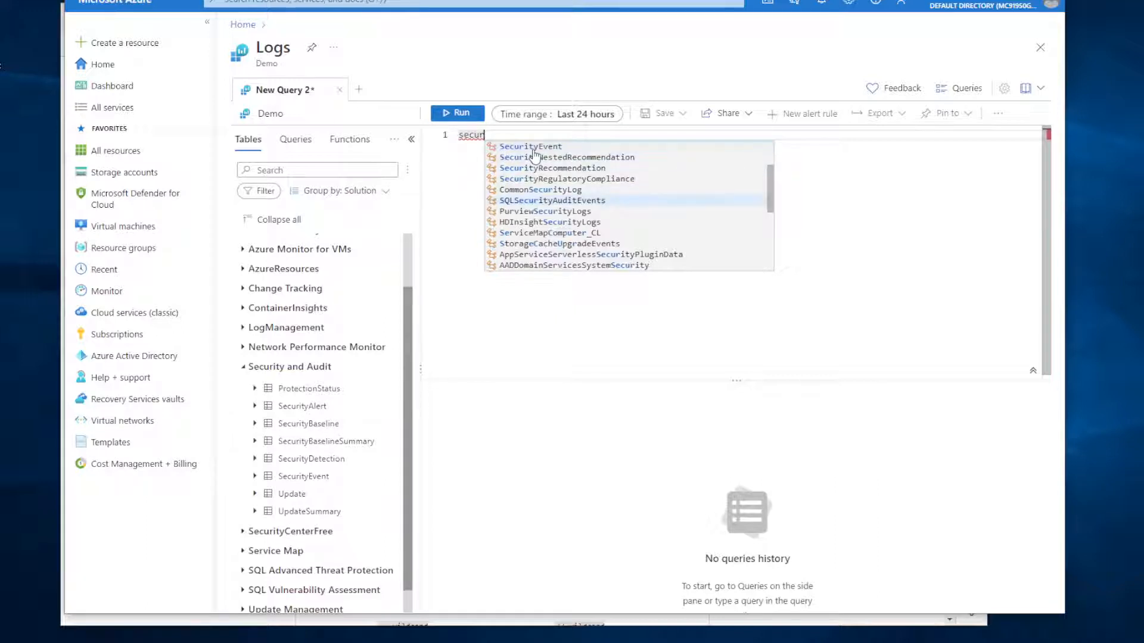
key(Up)
key(Up)
key(Up)
key(Up)
key(Up)
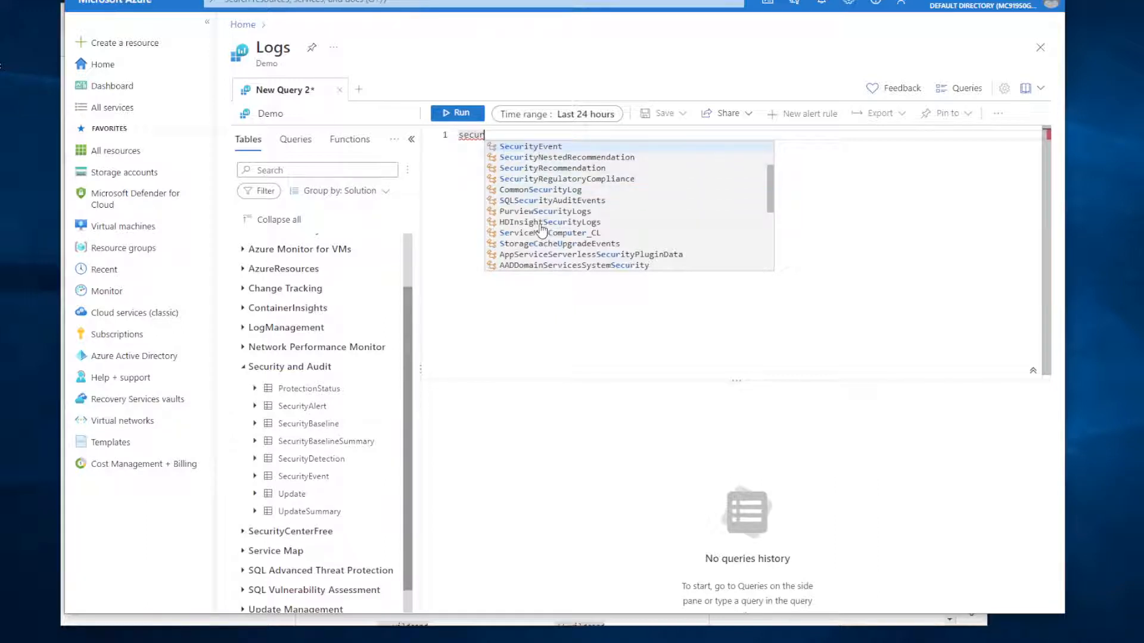
click(530, 147)
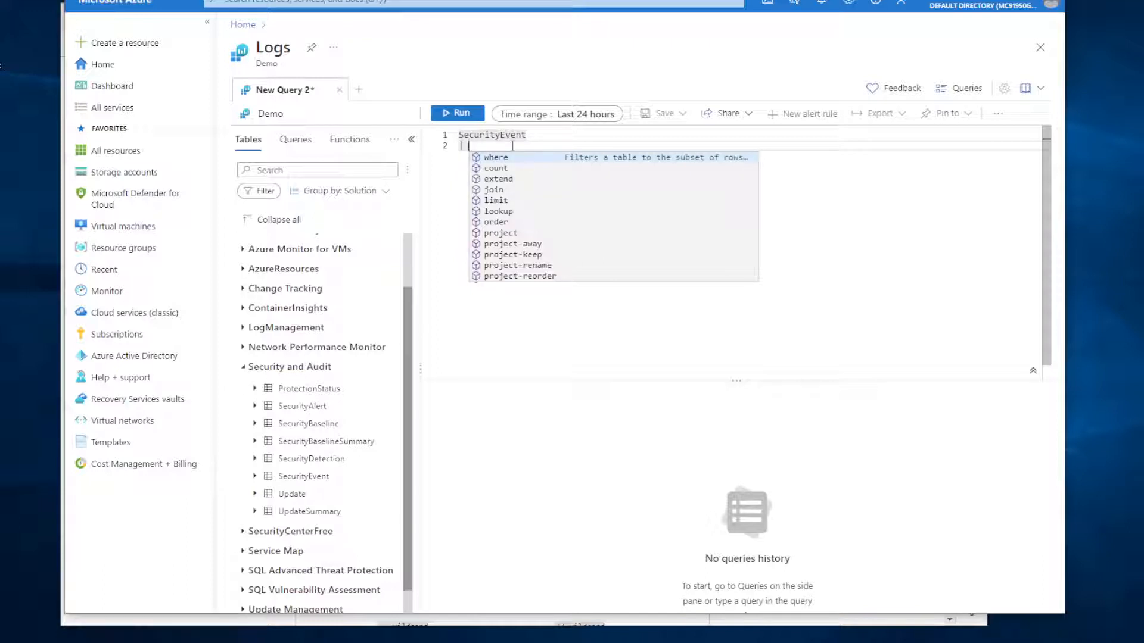
key(BackSpace)
key(BackSpace)
key(BackSpace)
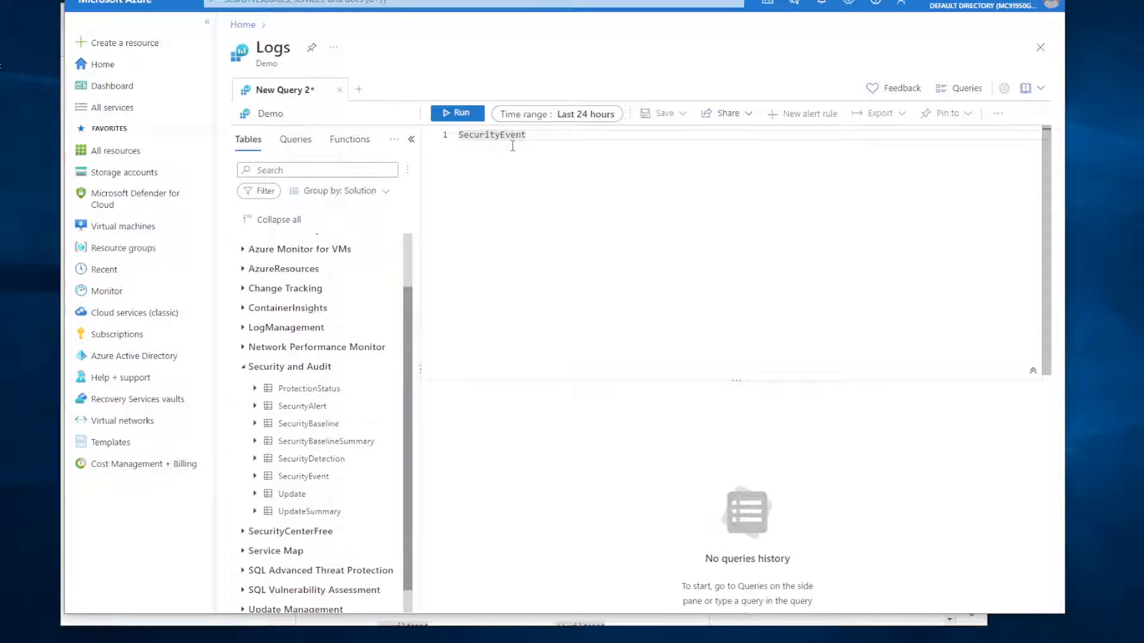
click(462, 113)
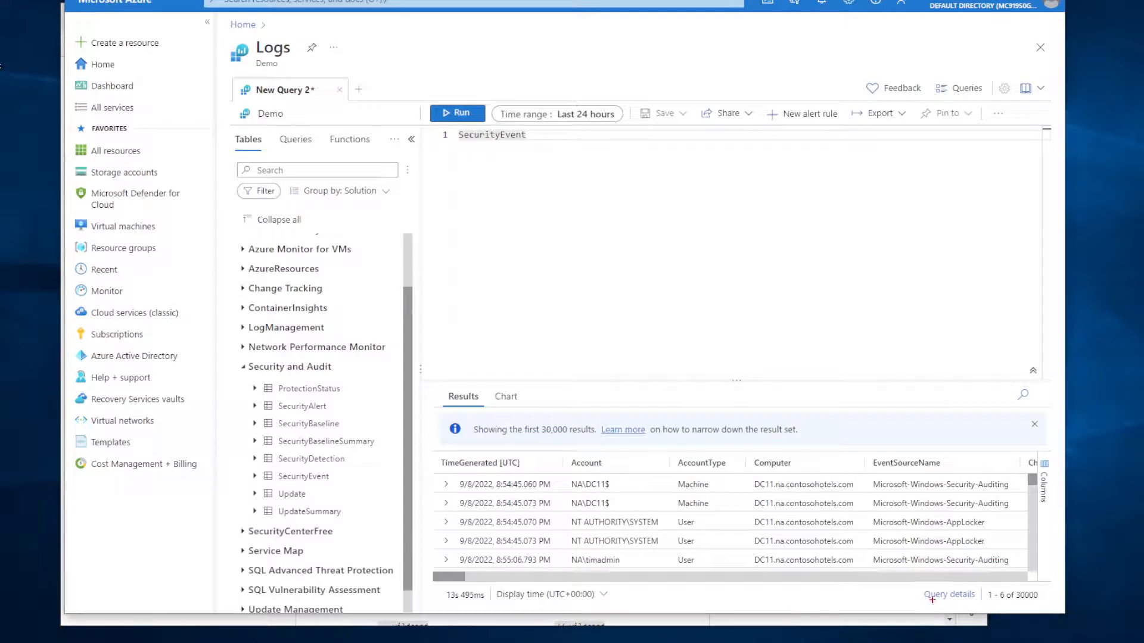
Enlarge the results area and examine the returned SecurityEvent records and their columns.
mouse_move(914, 607)
mouse_down()
mouse_move(979, 607)
mouse_move(1042, 582)
mouse_move(903, 597)
mouse_move(949, 613)
mouse_up()
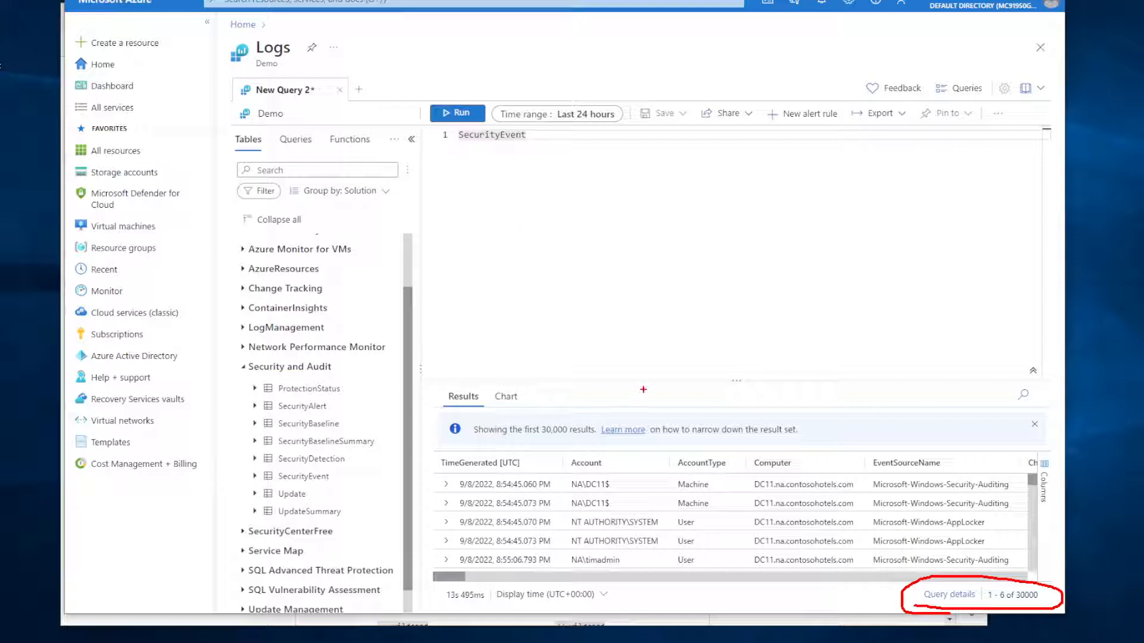
key(Escape)
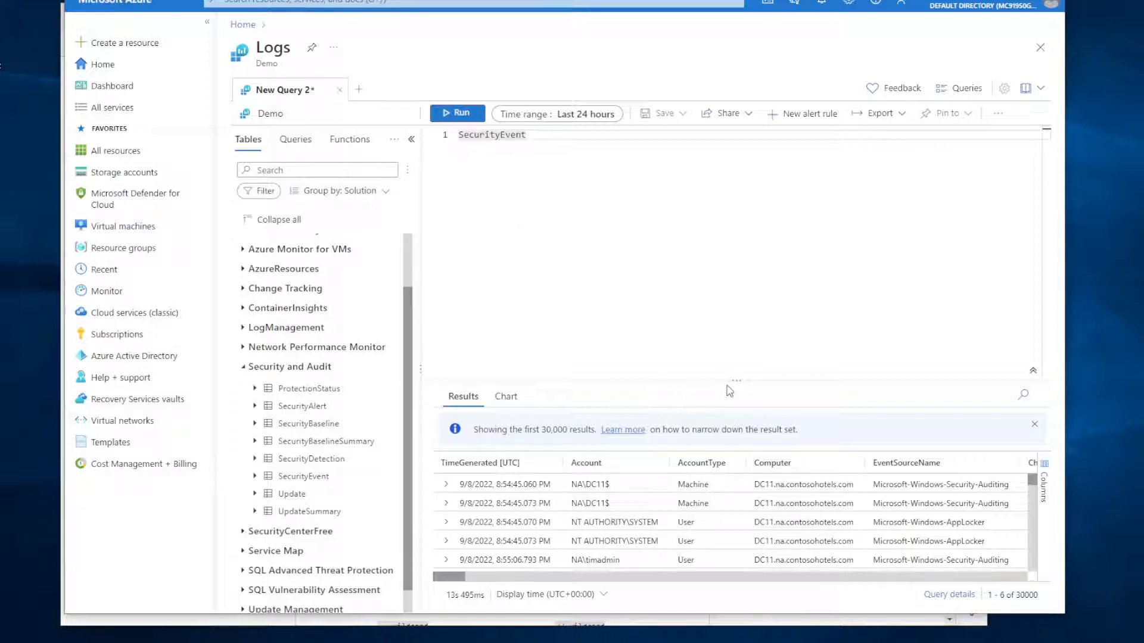
drag(729, 380, 730, 322)
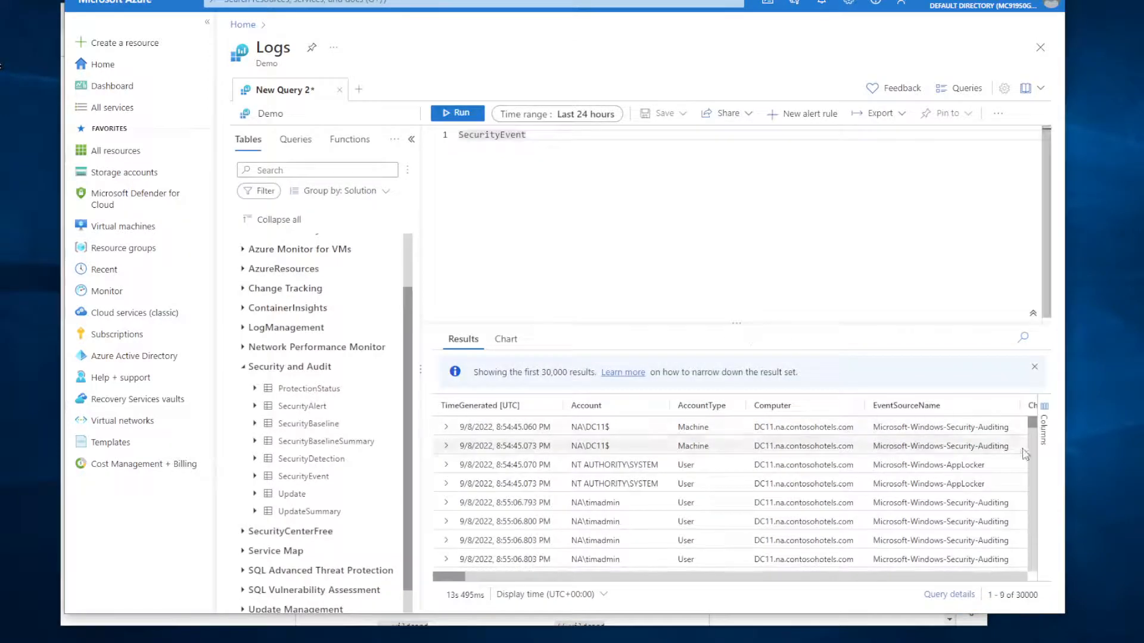
mouse_move(1033, 424)
mouse_down()
mouse_move(1052, 580)
mouse_move(1034, 411)
mouse_up()
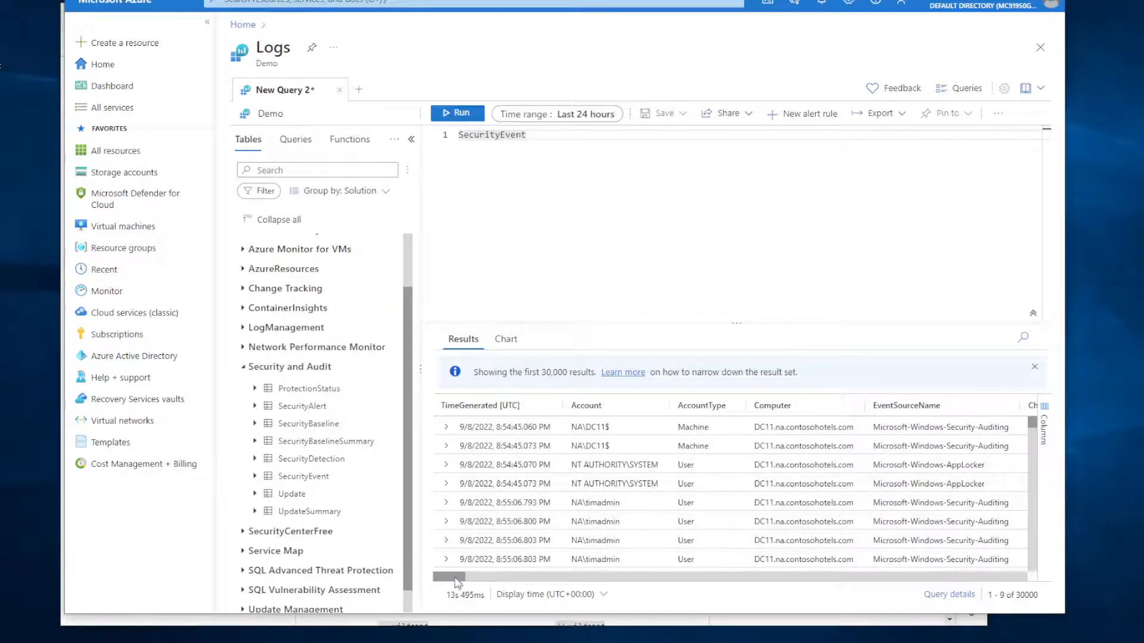
mouse_move(456, 577)
mouse_down()
mouse_move(671, 587)
mouse_move(453, 577)
mouse_up()
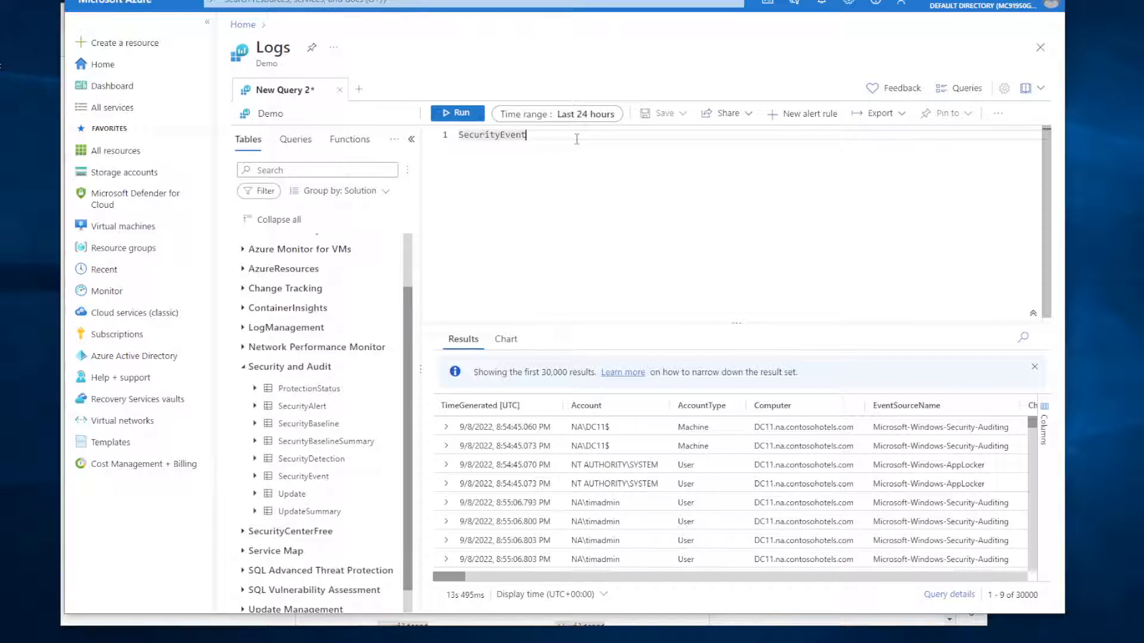
Replace the query with the table name in all lowercase, securityevent, and try to run it.
key(BackSpace)
key(BackSpace)
key(BackSpace)
key(BackSpace)
key(BackSpace)
key(BackSpace)
key(BackSpace)
key(BackSpace)
key(BackSpace)
key(BackSpace)
key(BackSpace)
key(BackSpace)
key(BackSpace)
text(secur)
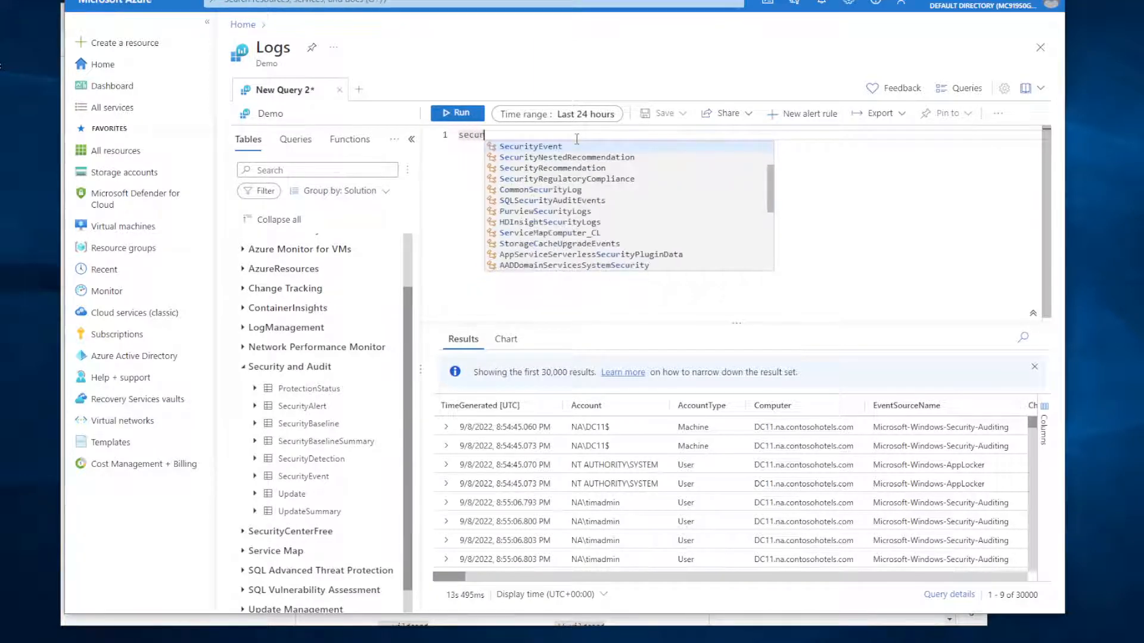
text(ityevent)
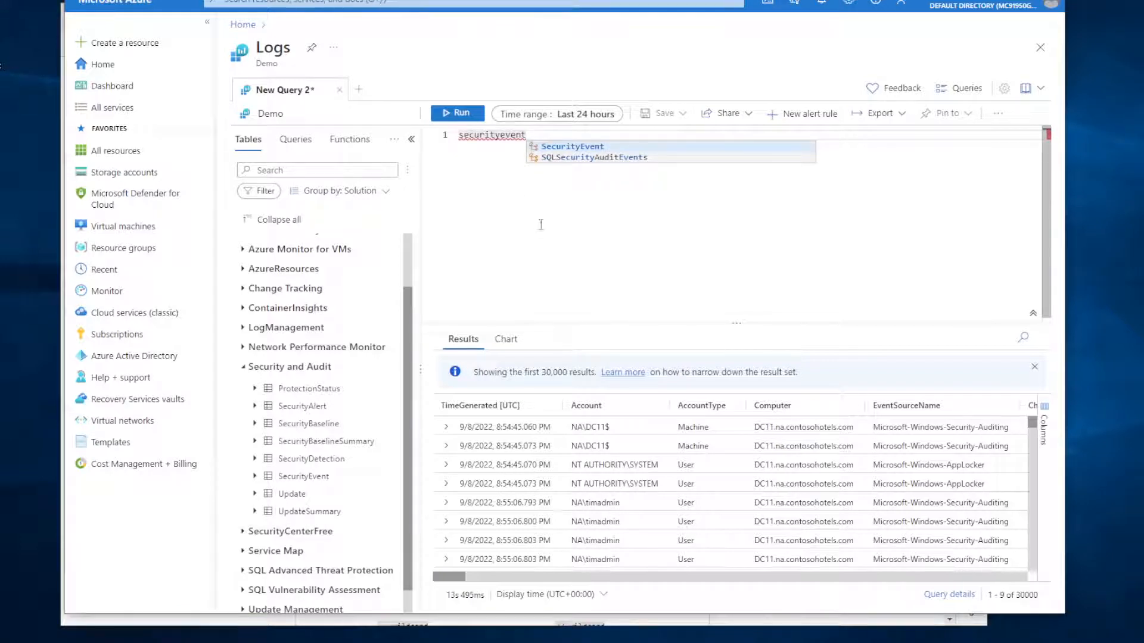
key(shift+Return)
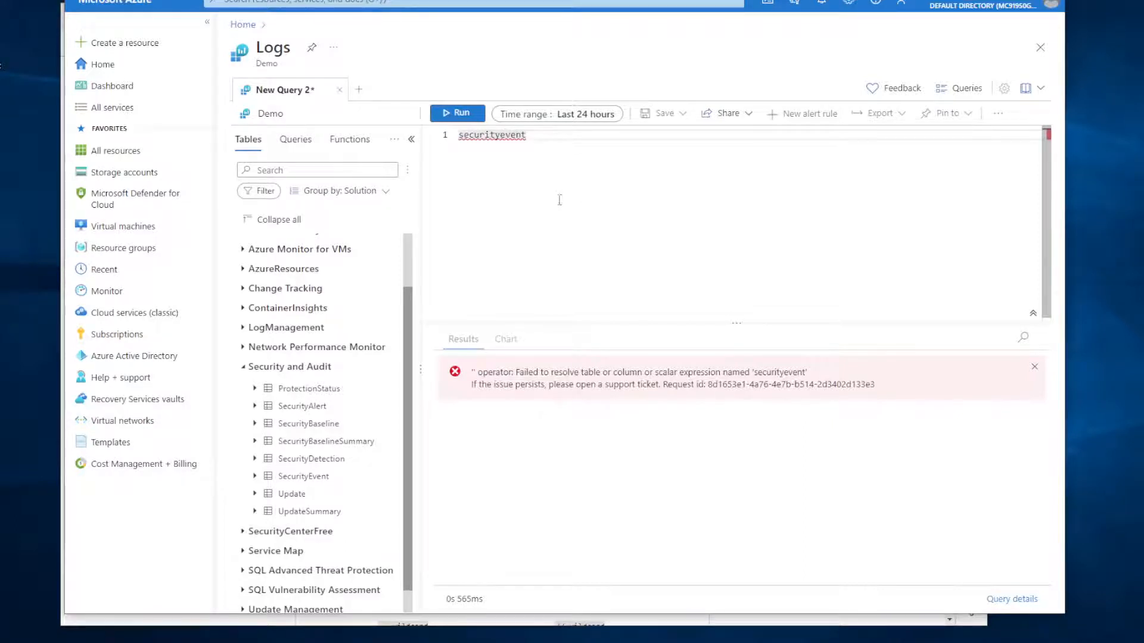
Replace the lowercase table name with the suggested SecurityEvent table and remove the automatically added pipe line.
click(540, 134)
drag(539, 134, 442, 137)
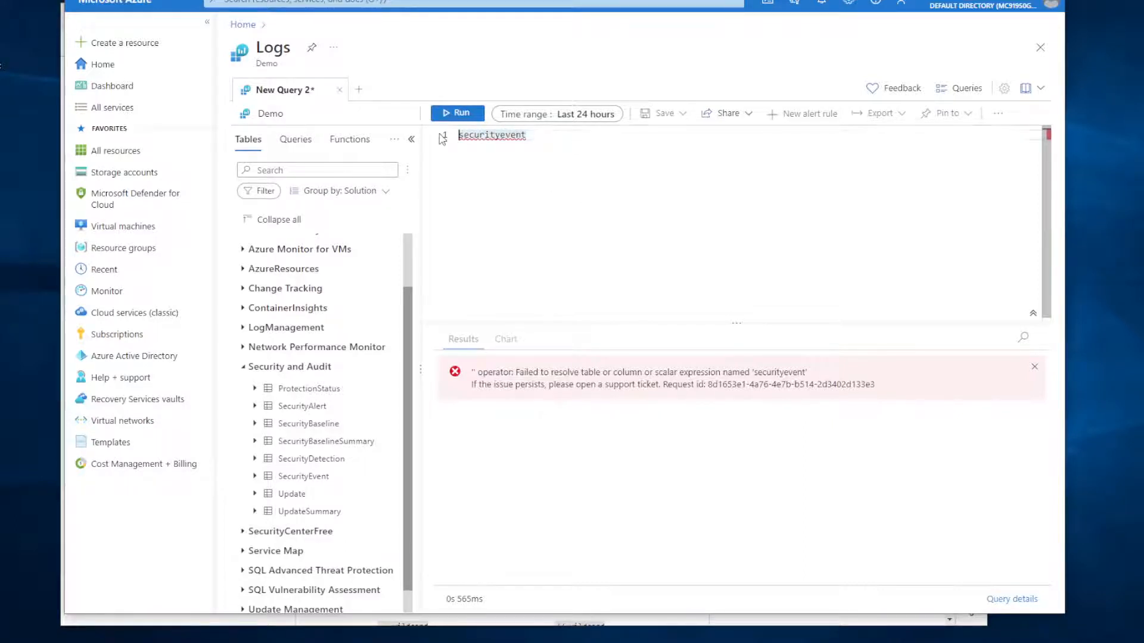
text(security)
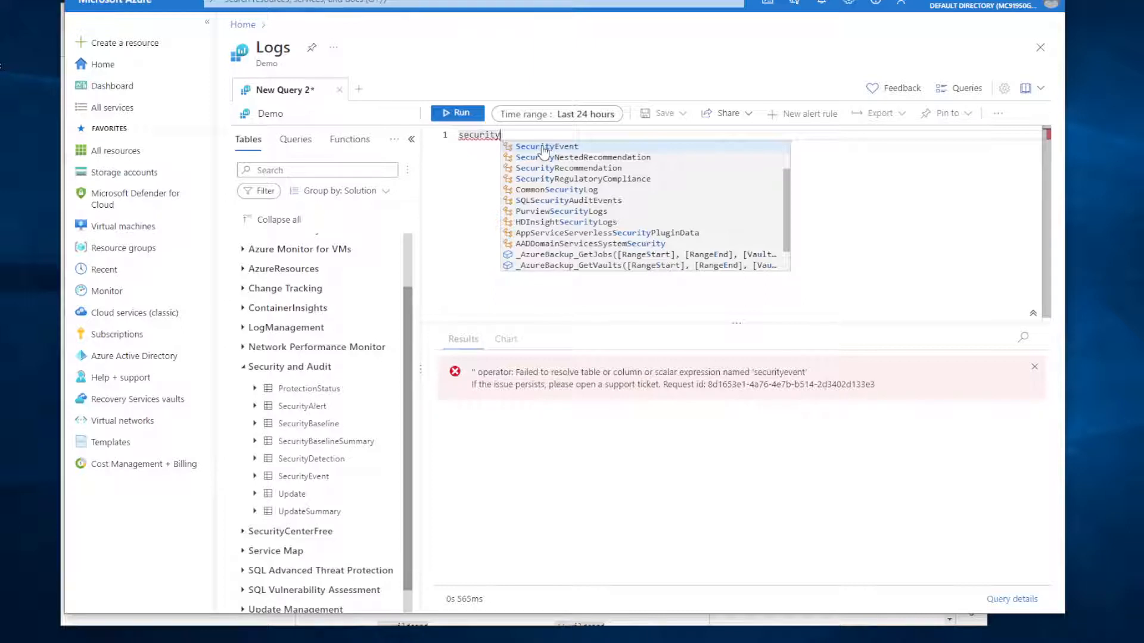
click(544, 151)
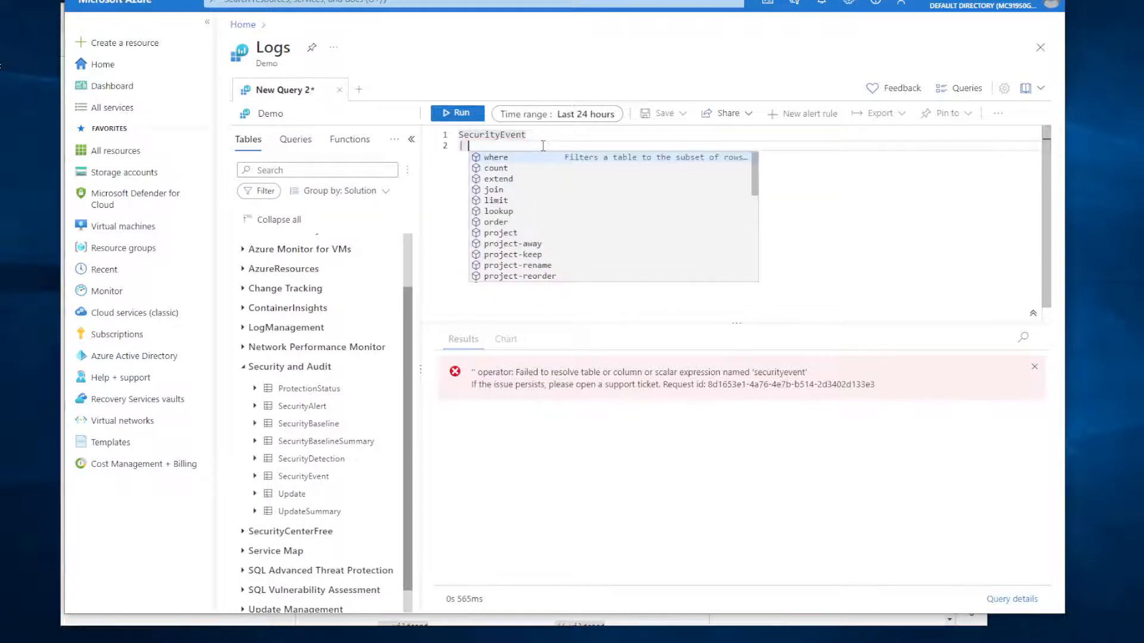
key(BackSpace)
key(BackSpace)
key(BackSpace)
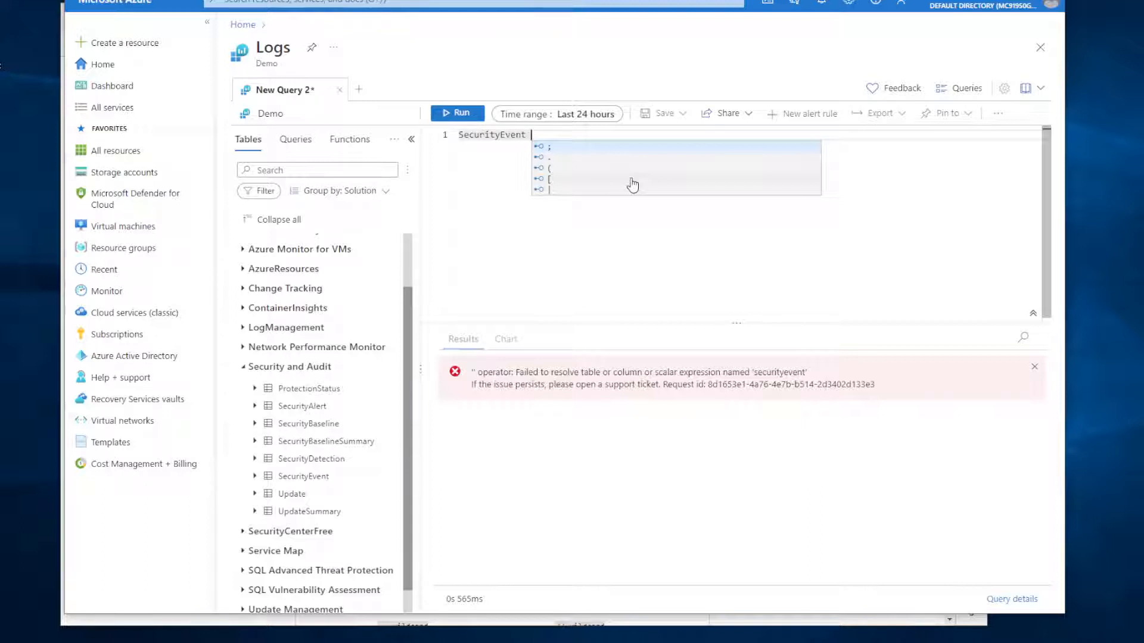
Extend the query to SecurityEvent | count and run it to get the number of records.
text(| )
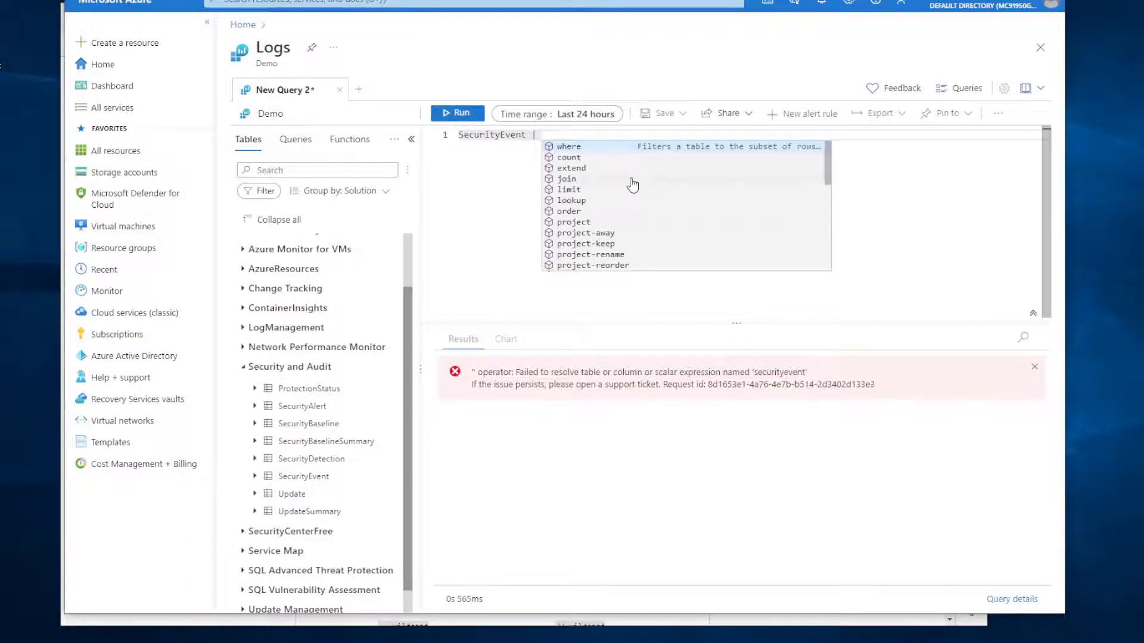
text(coun)
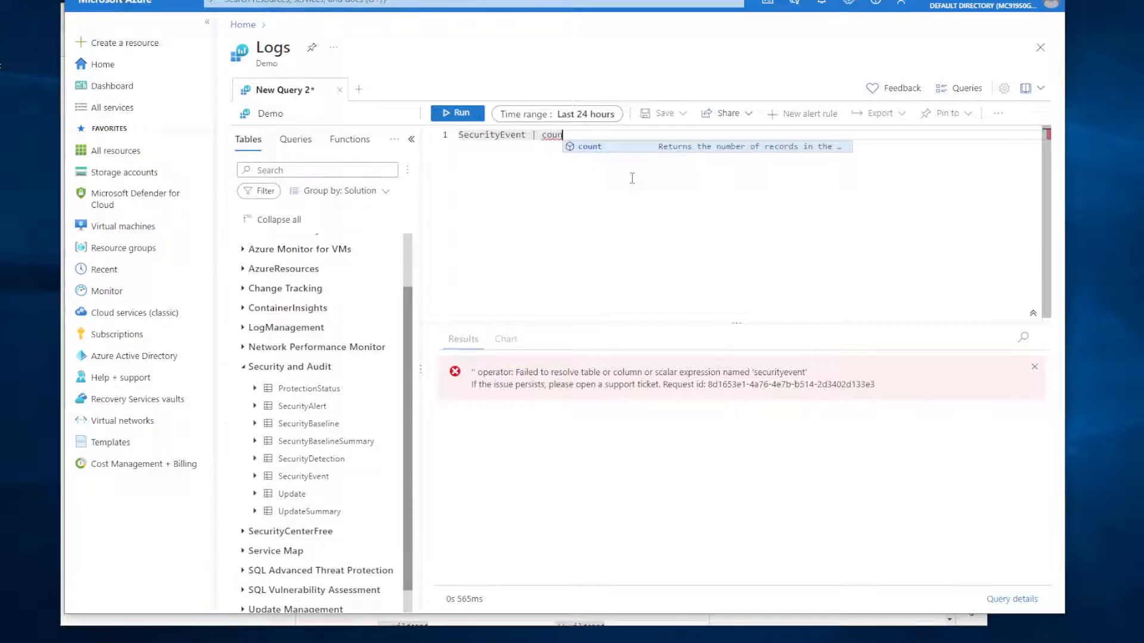
text(t)
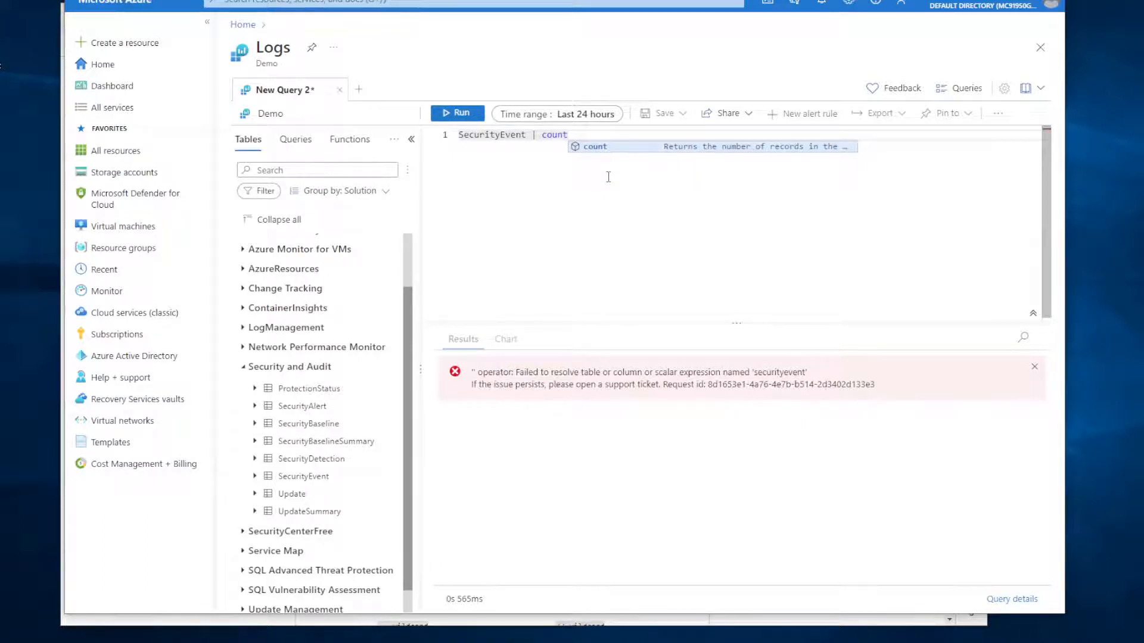
click(461, 113)
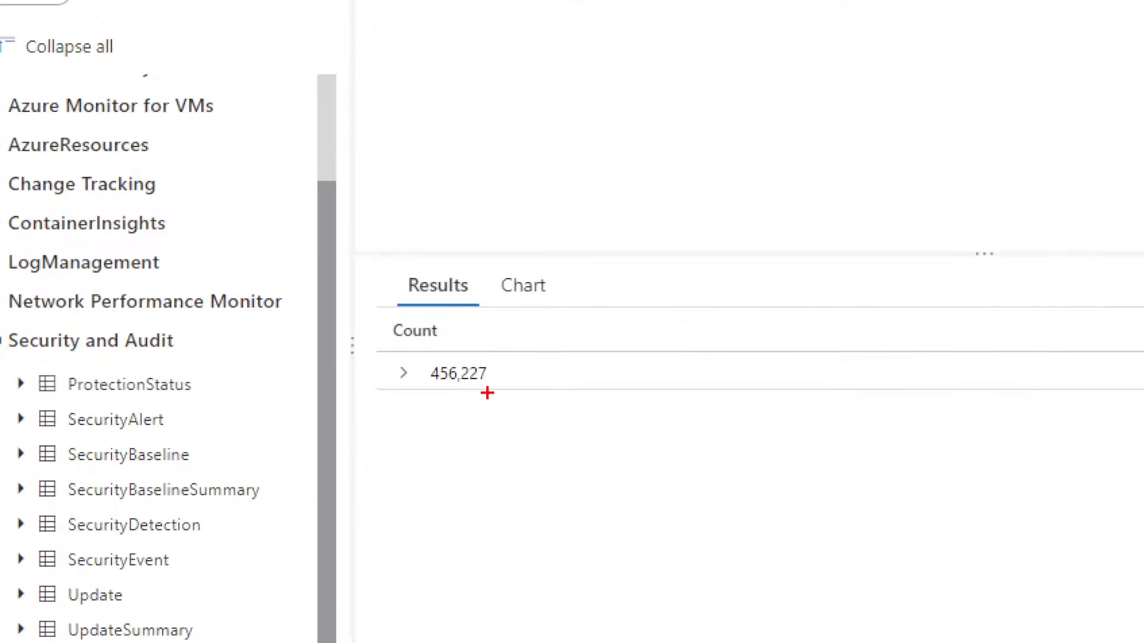
mouse_move(449, 393)
mouse_down()
mouse_move(518, 371)
mouse_move(411, 395)
mouse_up()
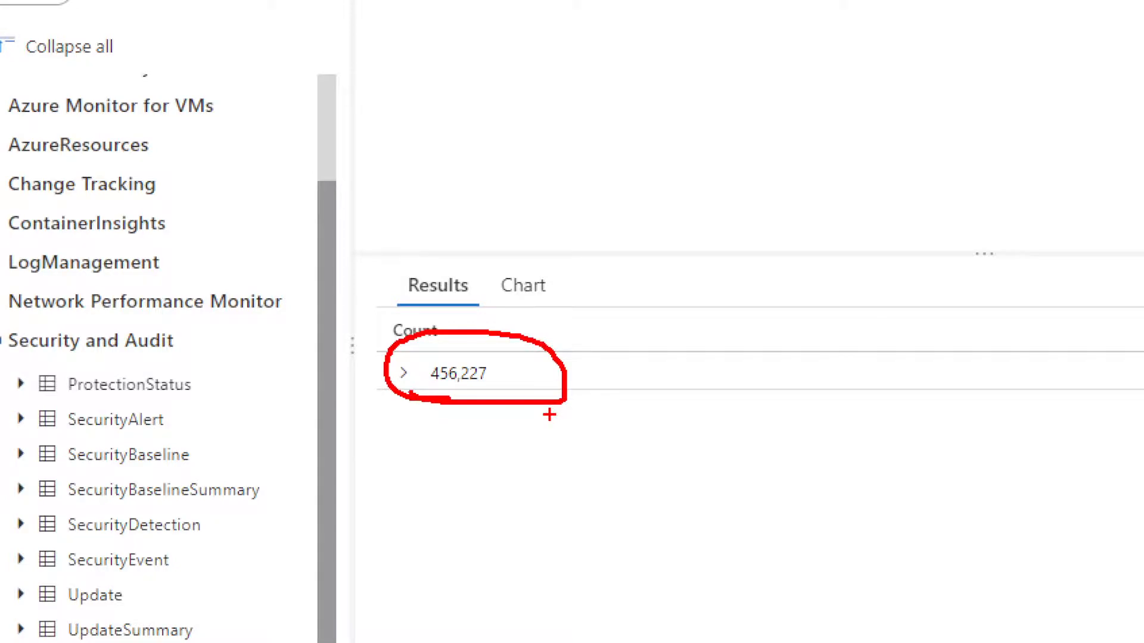
key(Escape)
Change the query to SecurityEvent | limit 10 and run it.
click(589, 135)
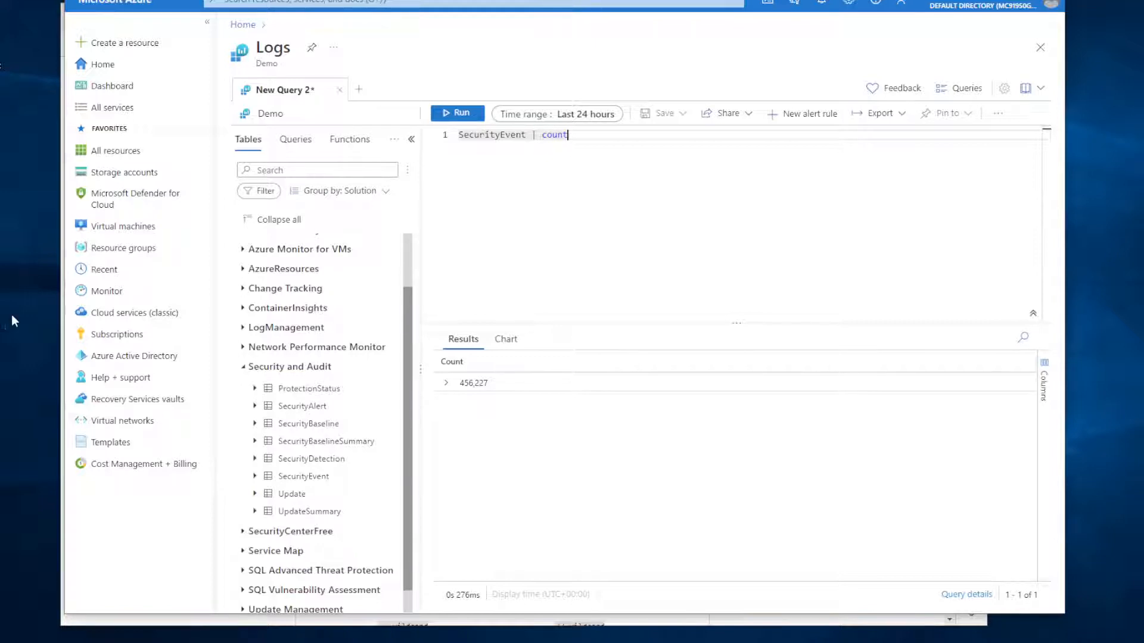
mouse_move(460, 137)
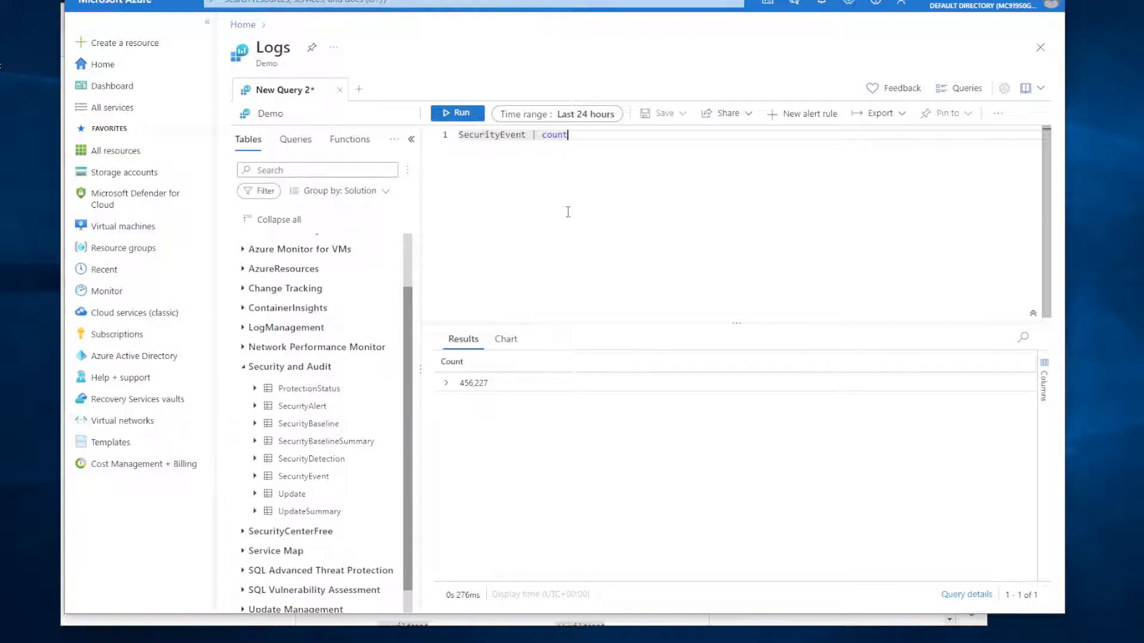
key(BackSpace)
key(BackSpace)
key(BackSpace)
key(BackSpace)
key(BackSpace)
text(limit )
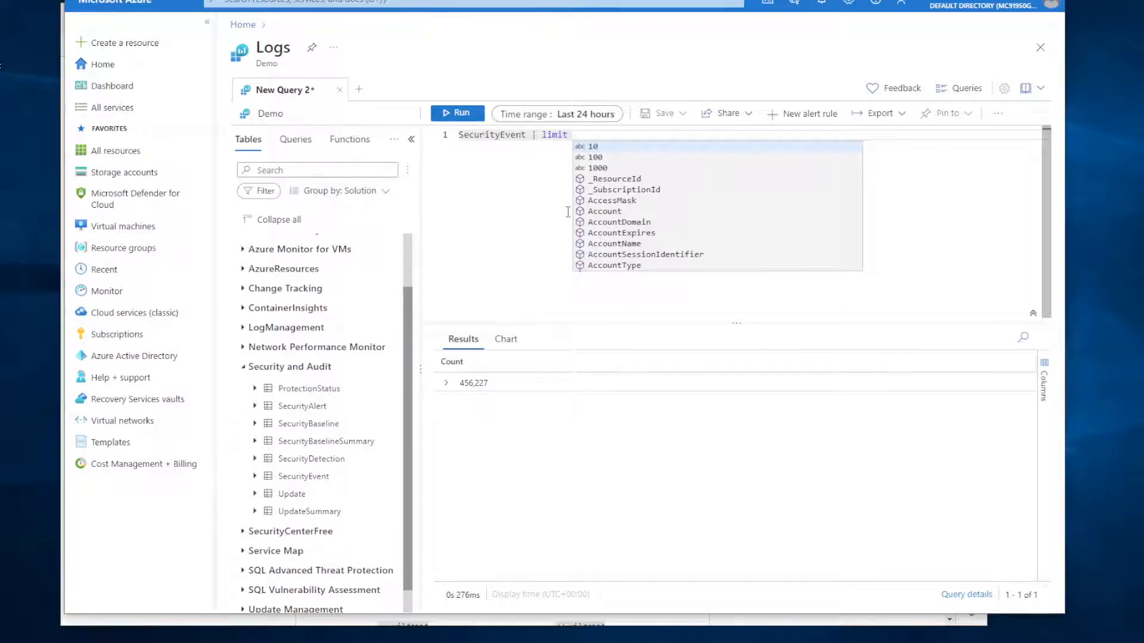
text(10)
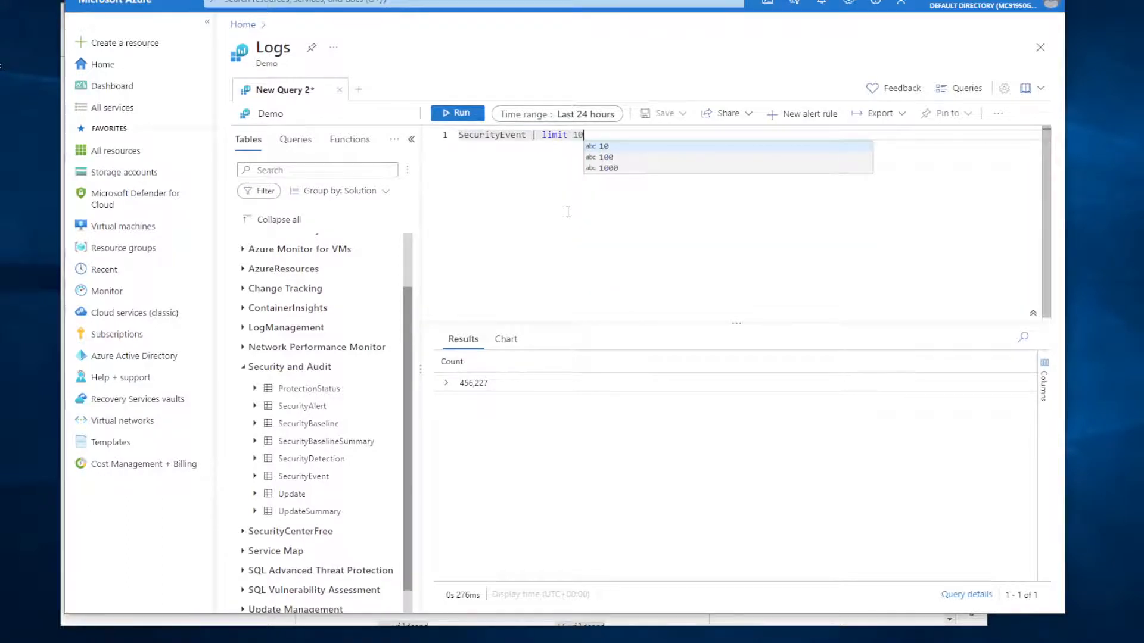
click(458, 113)
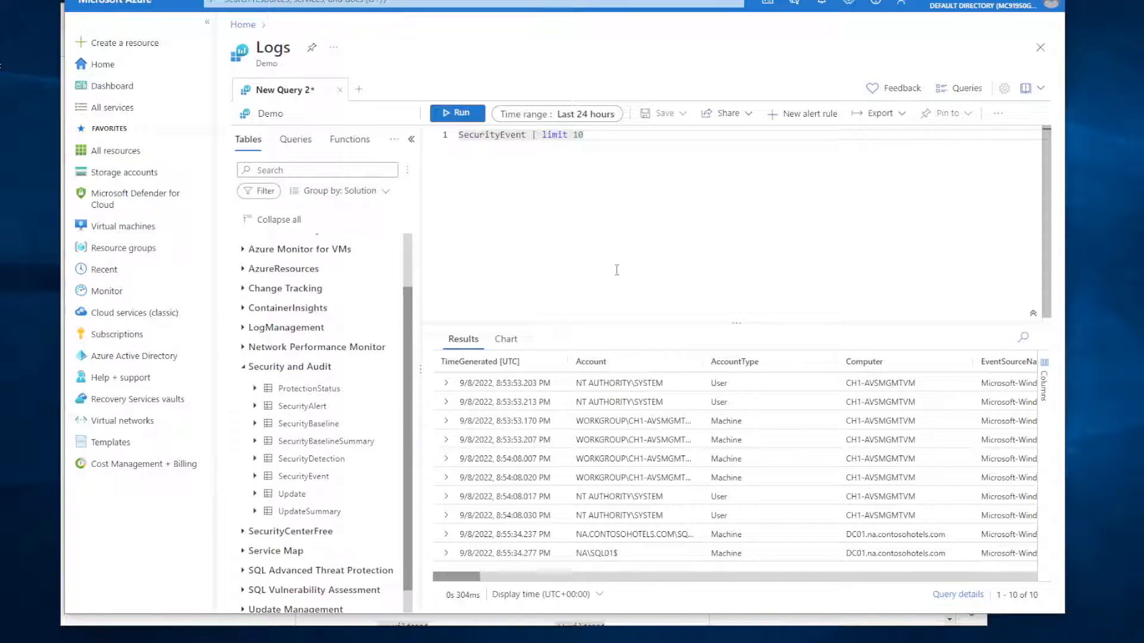
Collapse the Security and Audit group, expand LogManagement, and examine its tables down to AzureActivity and beyond.
click(243, 366)
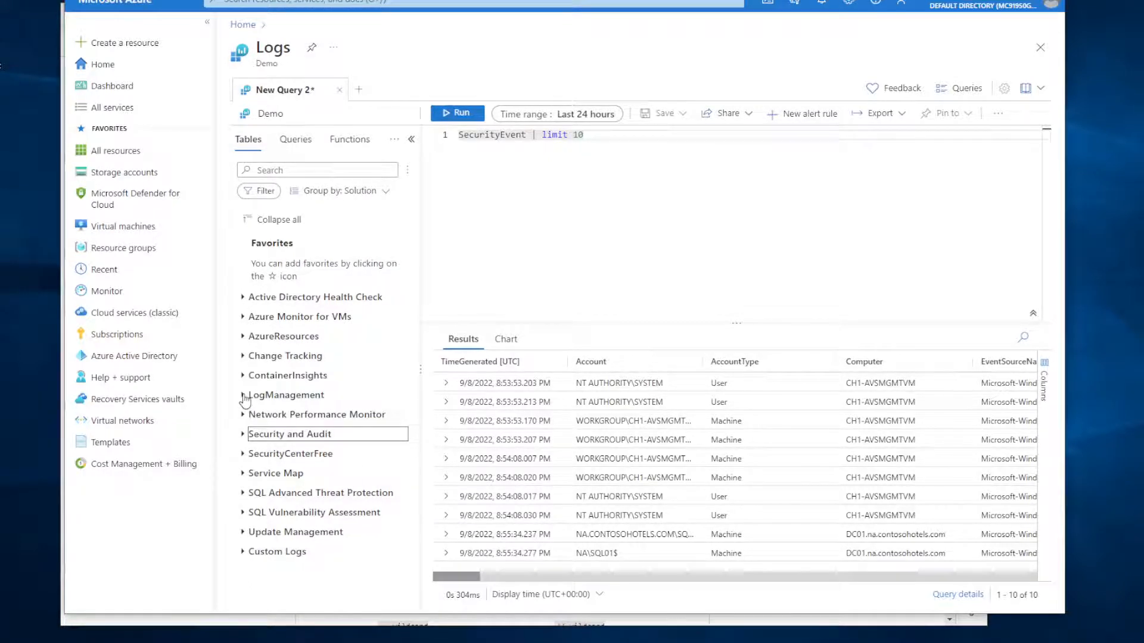
click(286, 395)
drag(410, 325, 417, 388)
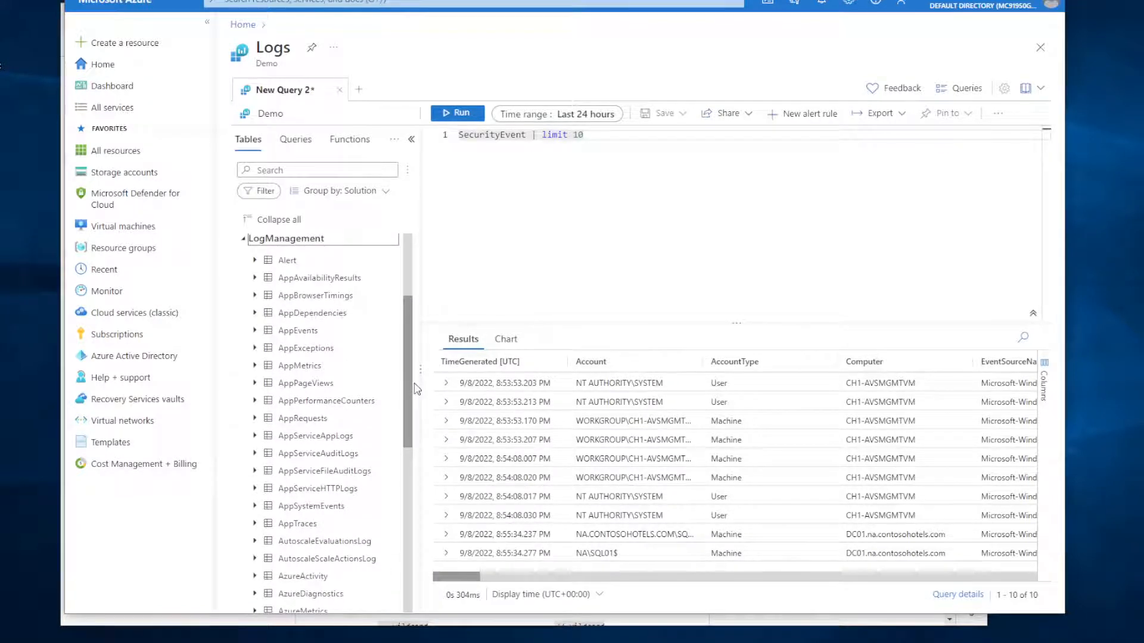
scroll(322, 417, down, 3)
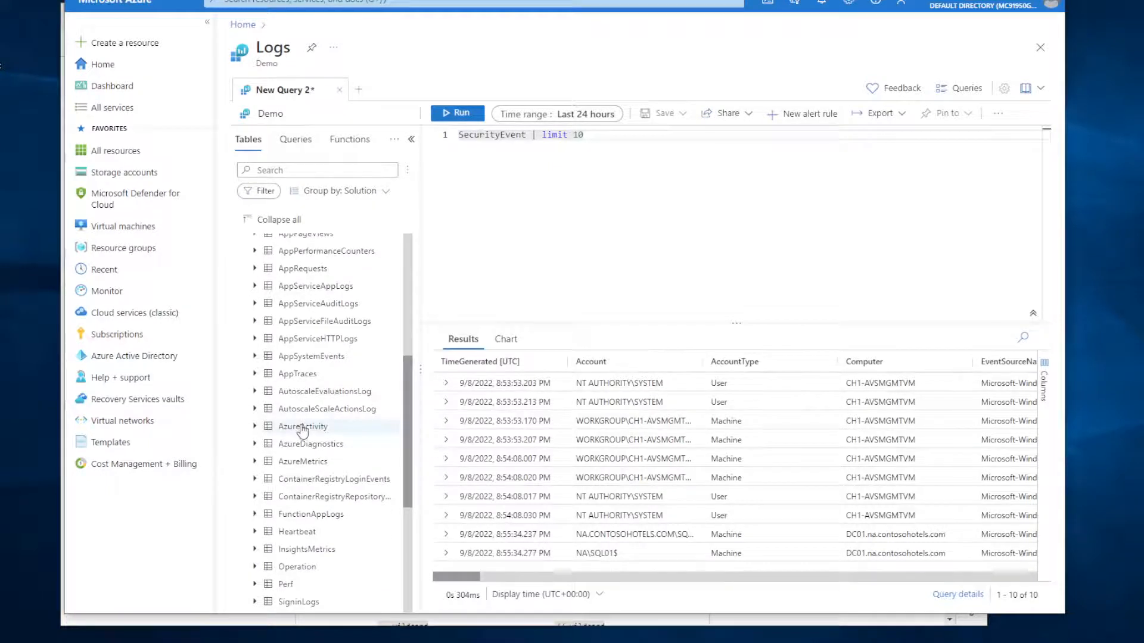
Replace the query with AzureActivity | count, inserting the AzureActivity table from the LogManagement group, and run it.
mouse_move(303, 430)
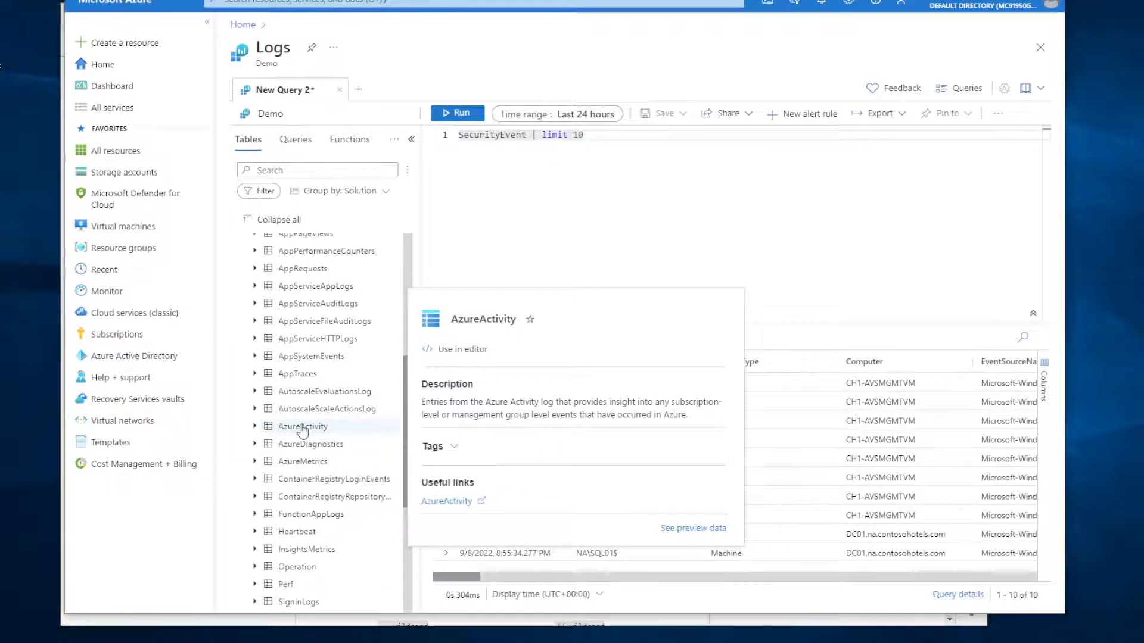
double_click(303, 427)
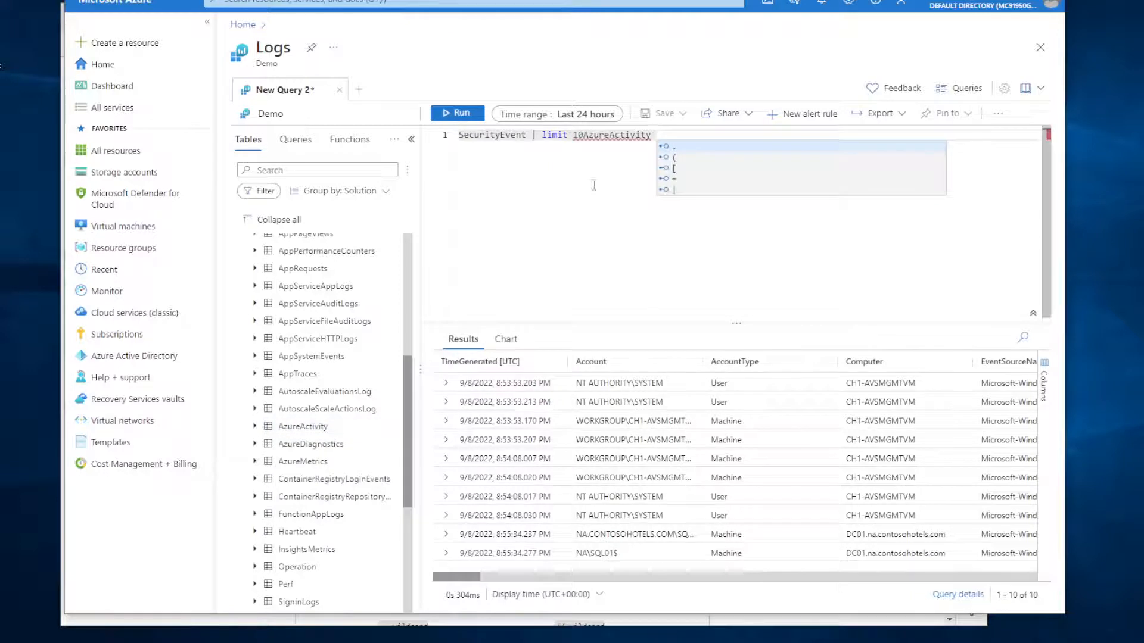
drag(651, 135, 443, 137)
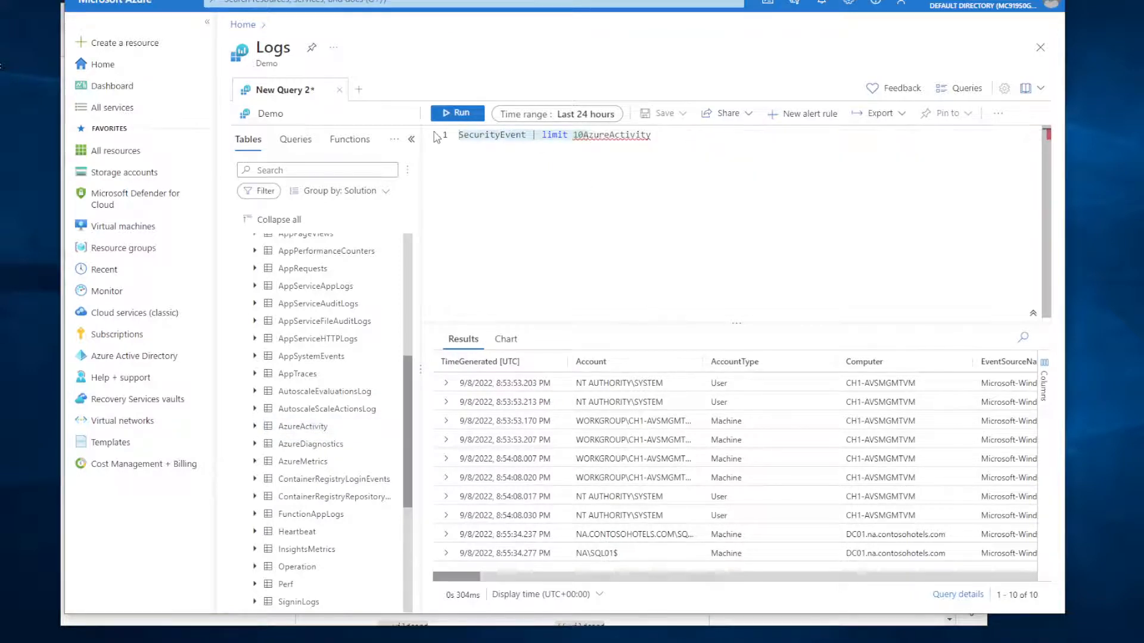
key(BackSpace)
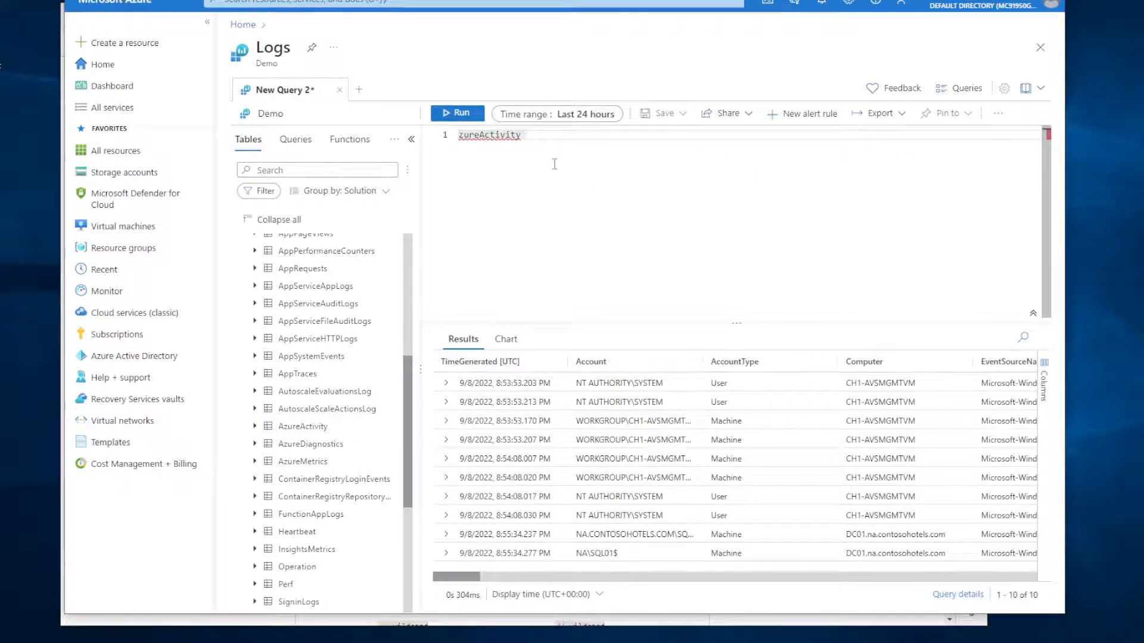
text(Activity)
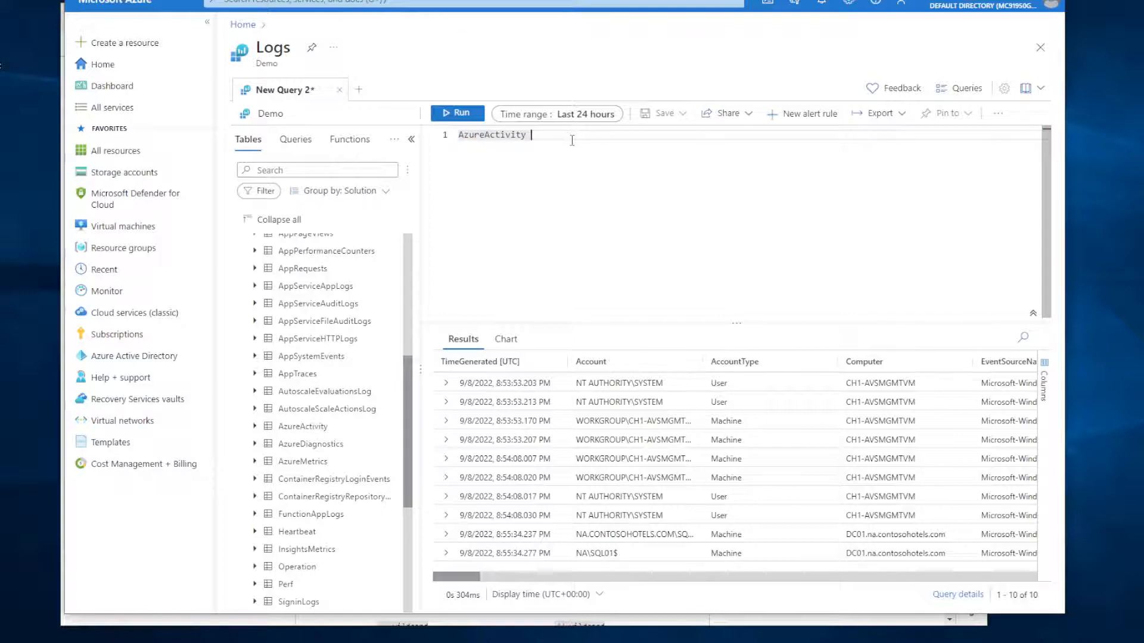
text( | count)
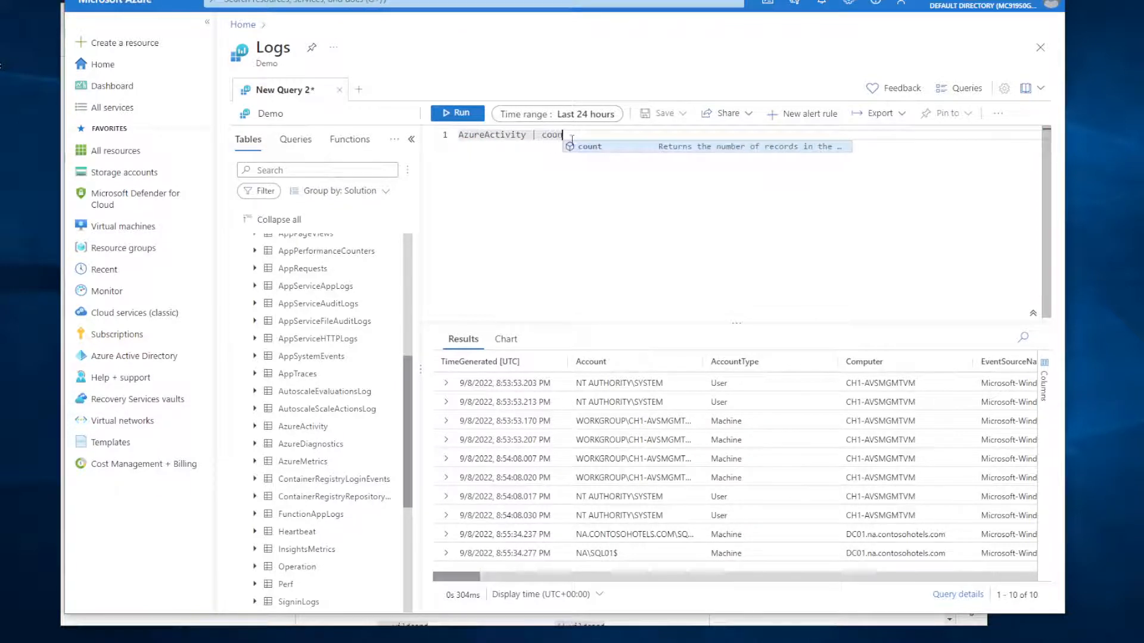
click(465, 118)
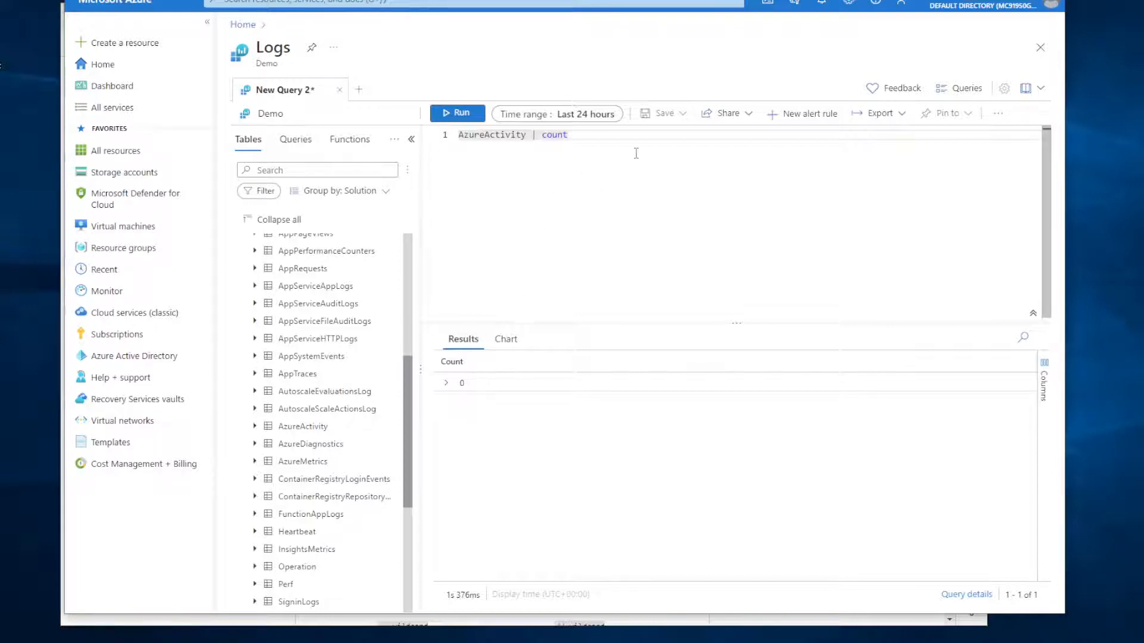
Clear the query, then collapse the LogManagement table group and expand Security and Audit.
drag(408, 412, 442, 240)
drag(596, 134, 400, 138)
key(Delete)
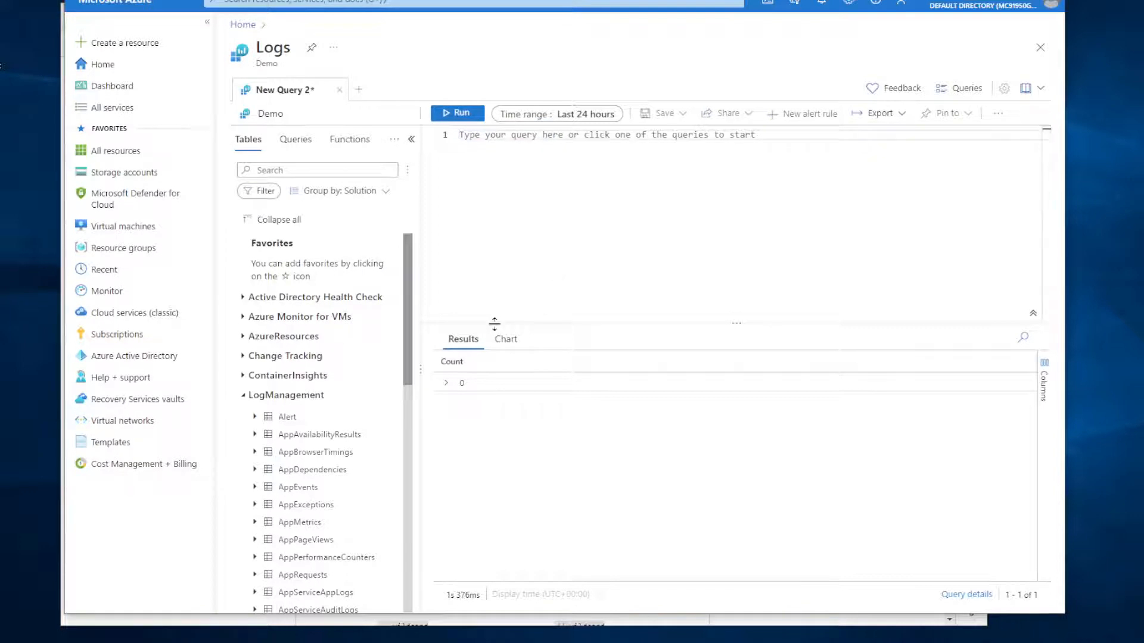
click(244, 396)
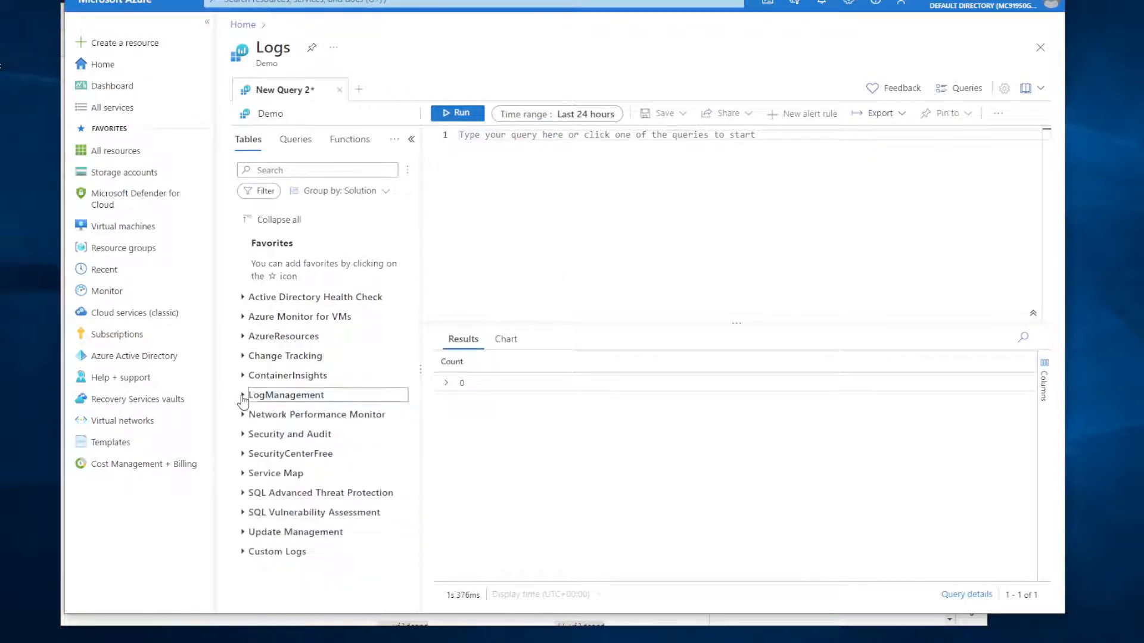
click(243, 435)
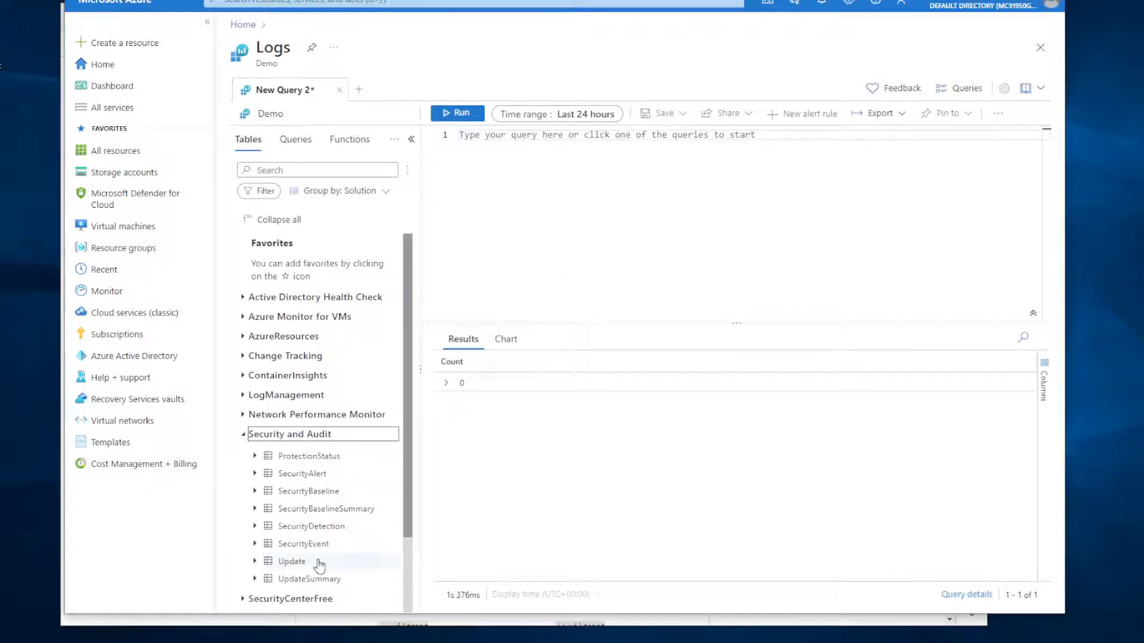
Insert the SecurityEvent table into the empty query, complete it as SecurityEvent | limit 10, and run it.
double_click(305, 544)
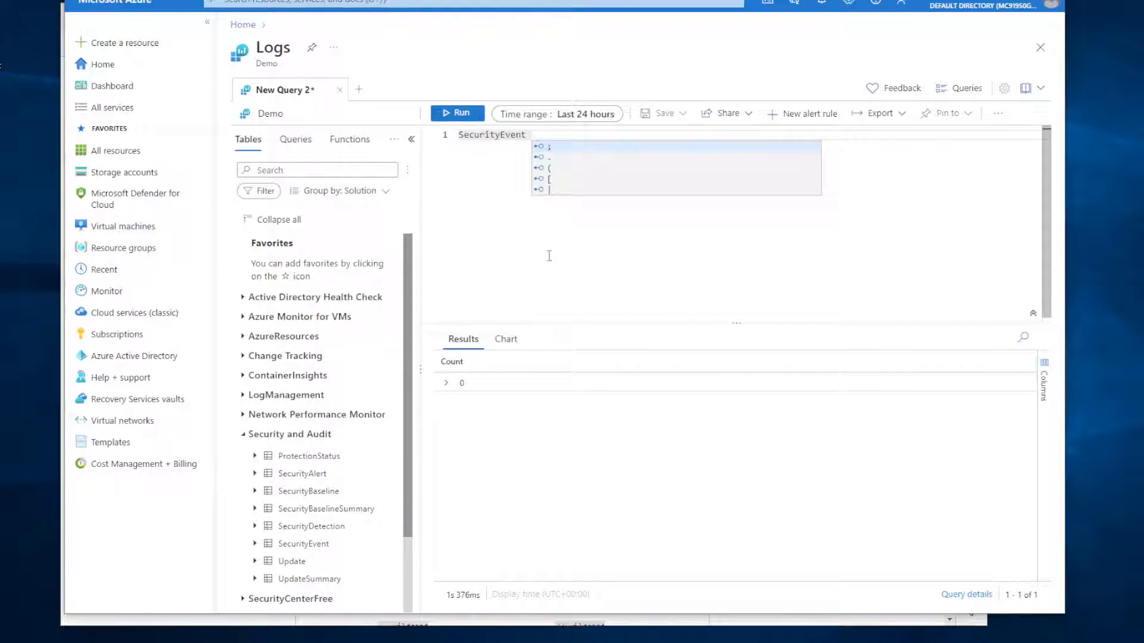
text(|)
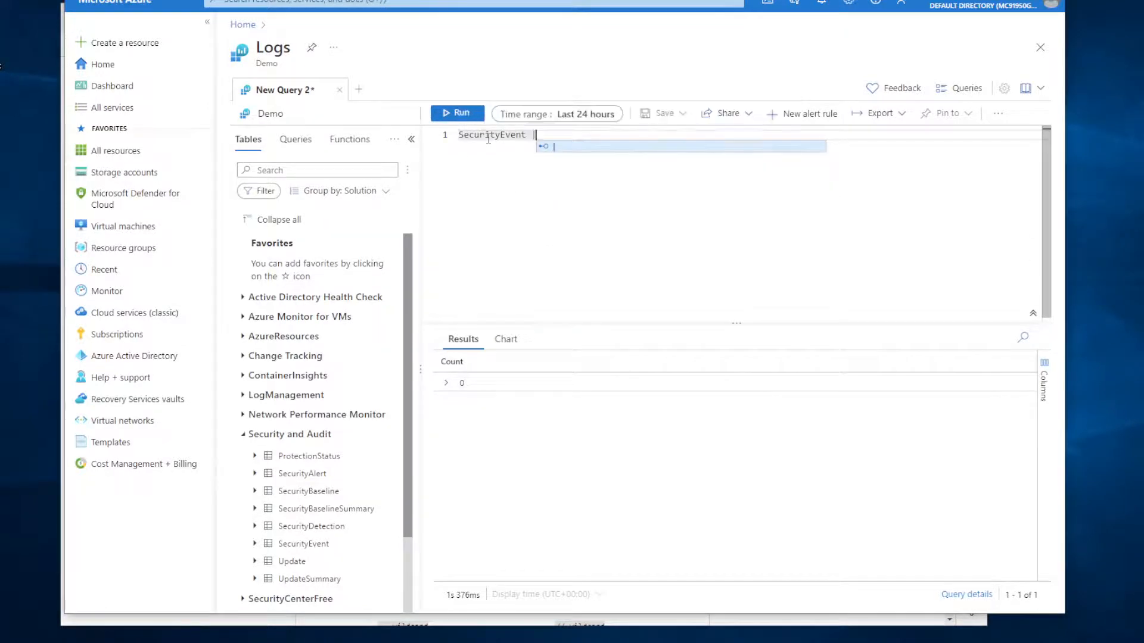
text( limit)
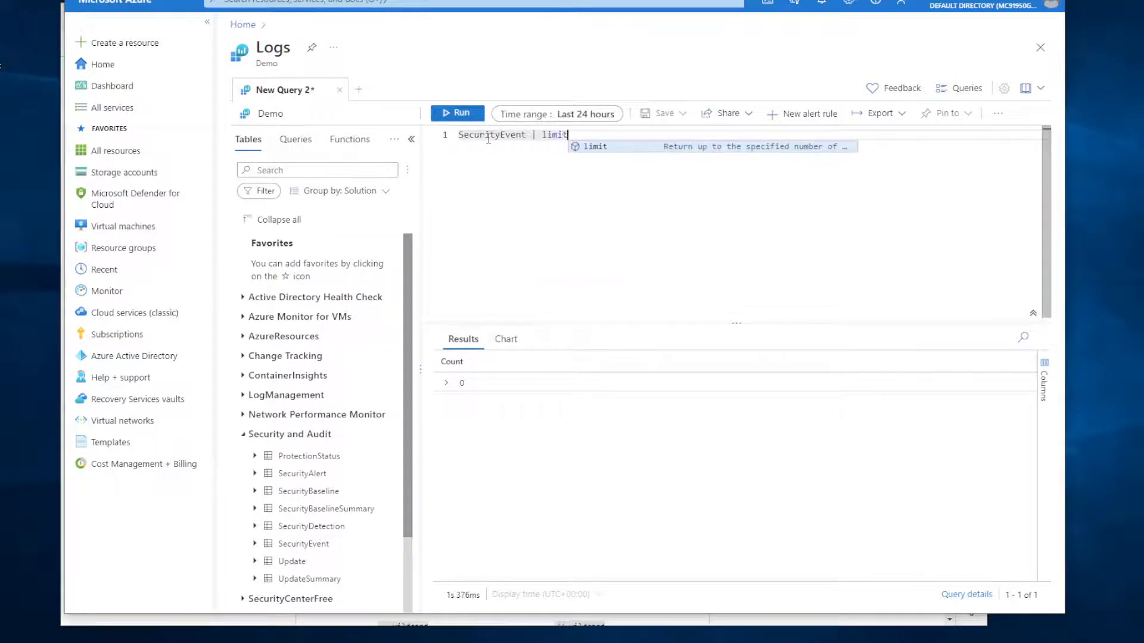
text( 10)
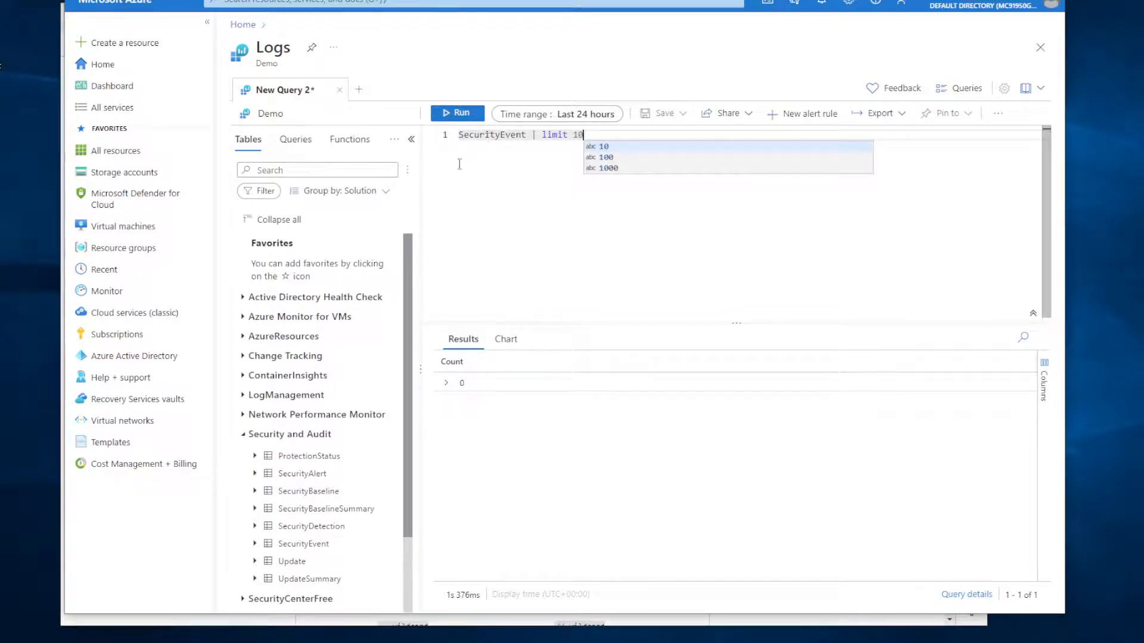
click(461, 117)
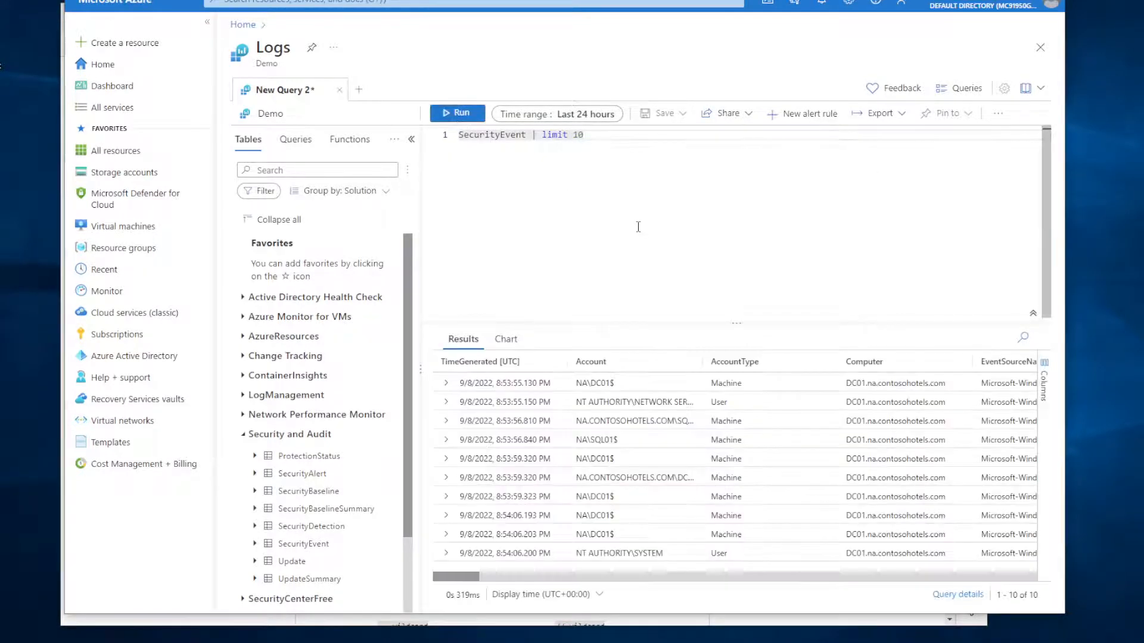
drag(471, 136, 584, 136)
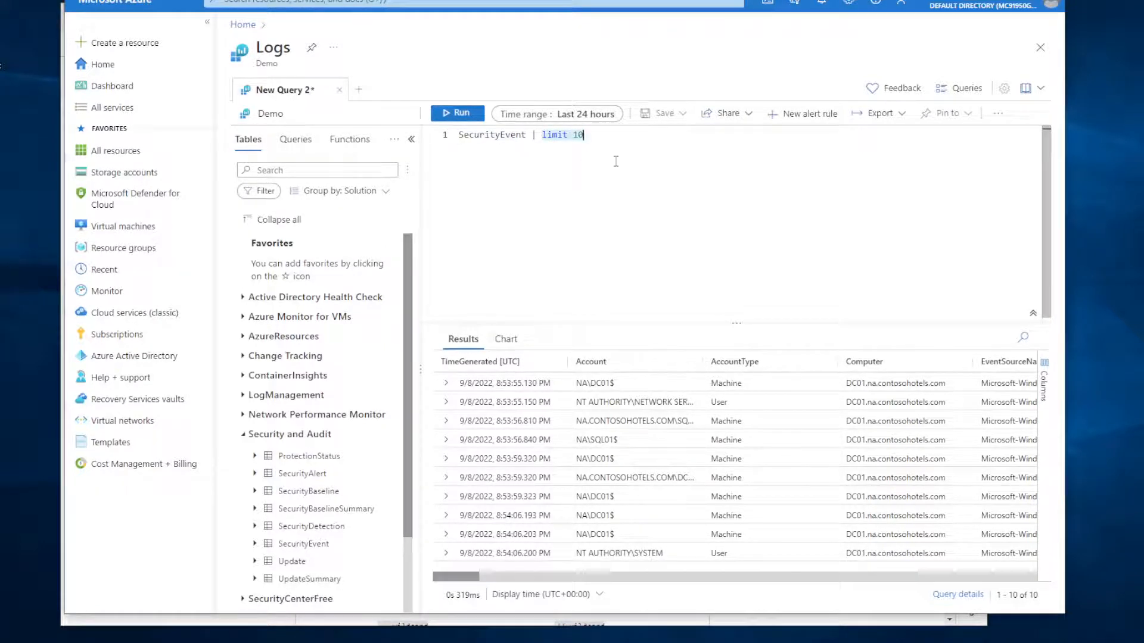
triple_click(561, 137)
drag(544, 136, 588, 135)
drag(480, 137, 525, 136)
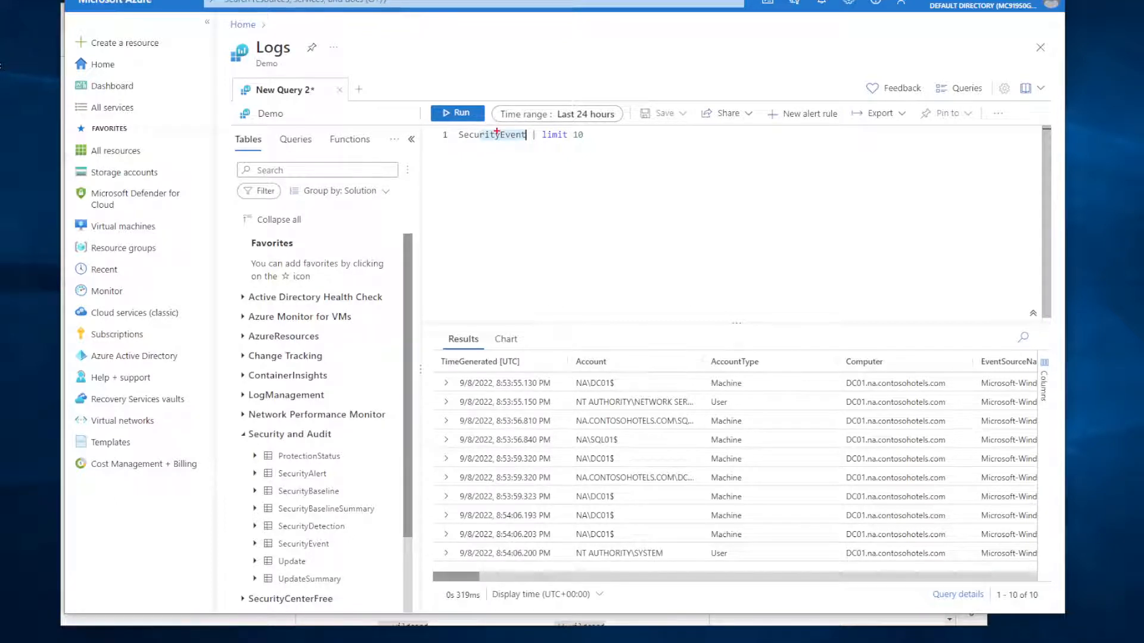
mouse_move(498, 131)
mouse_down()
mouse_move(532, 108)
mouse_move(558, 115)
mouse_move(558, 139)
mouse_move(587, 138)
mouse_move(532, 162)
mouse_move(534, 144)
mouse_up()
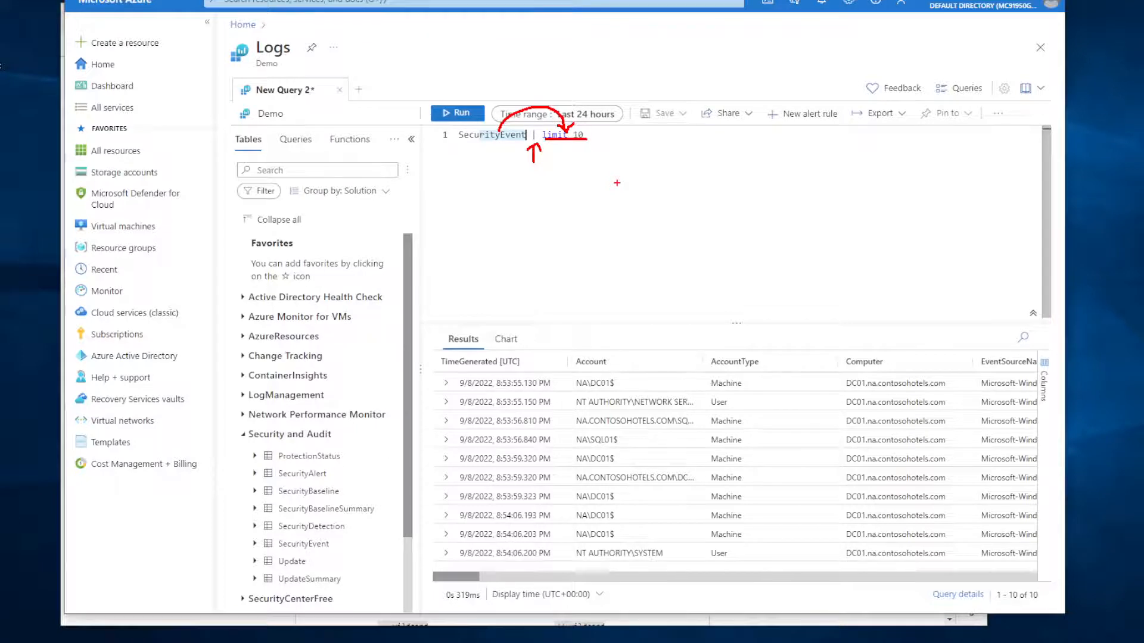
key(Escape)
Break the query before the pipe so that | limit 10 starts on its own line, and run it.
click(535, 136)
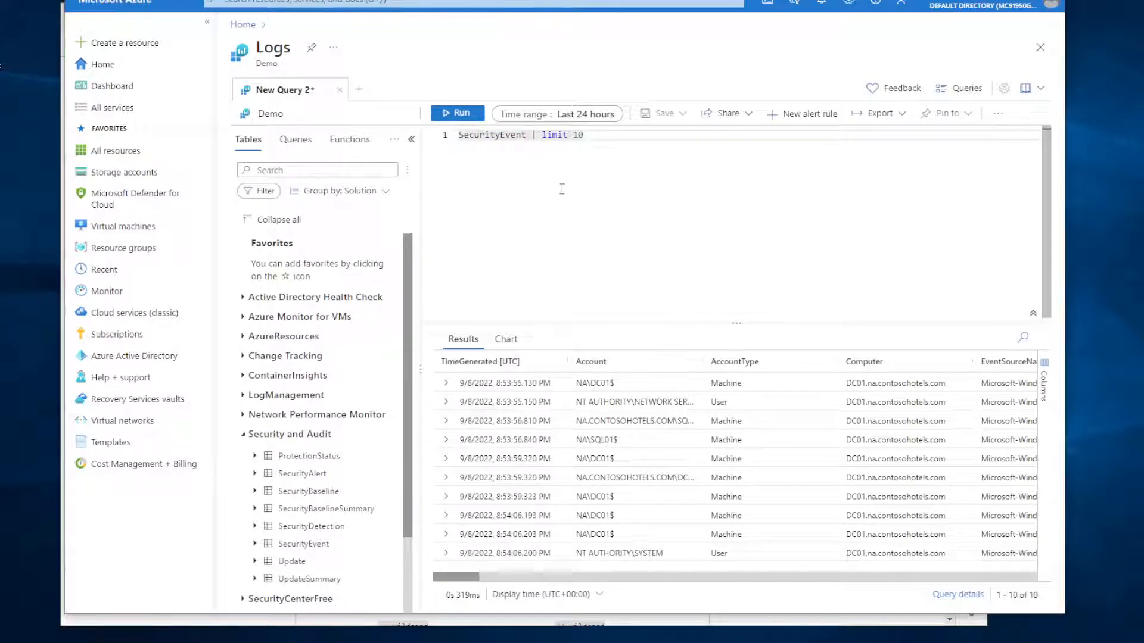
key(Return)
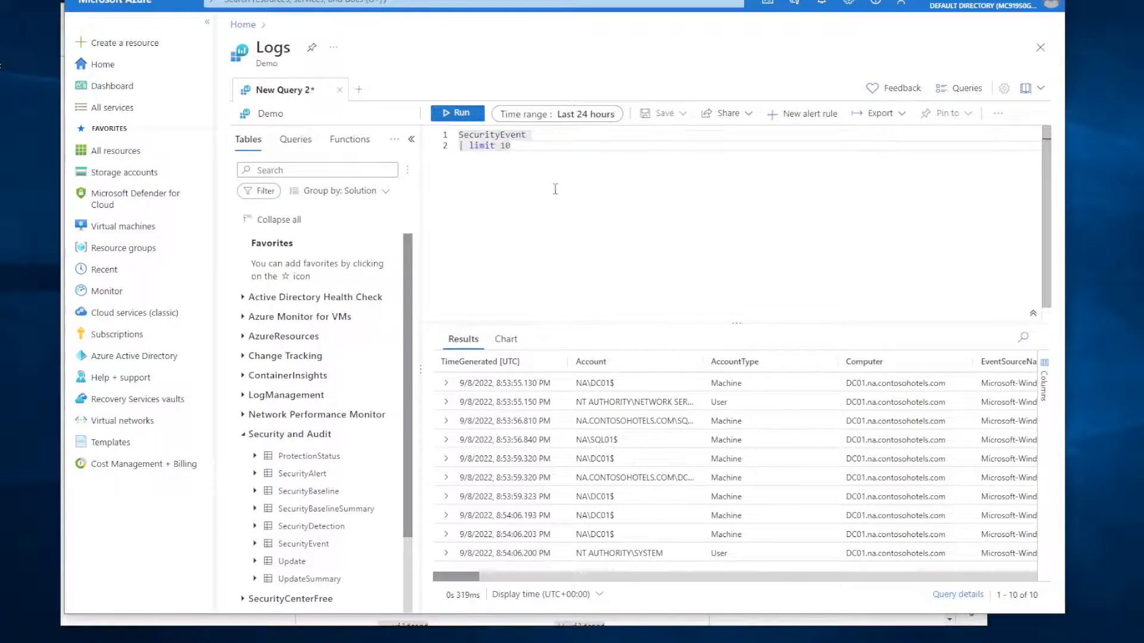
click(461, 119)
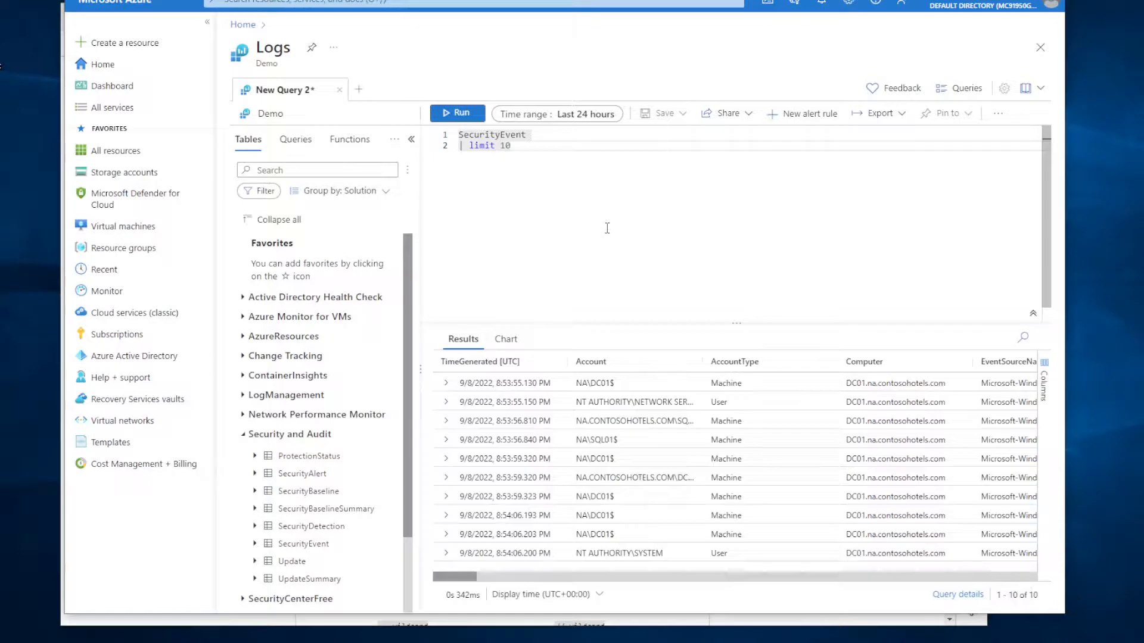
Join the SecurityEvent query back into a single line and break it again before the pipe, repeating this twice.
click(556, 136)
key(Delete)
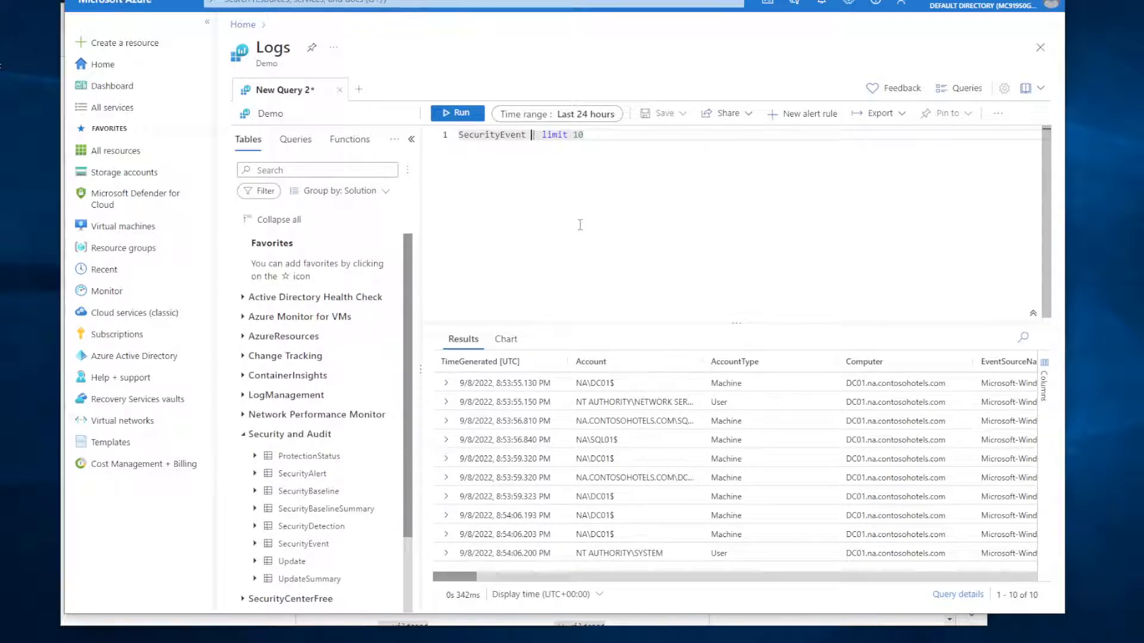
key(Return)
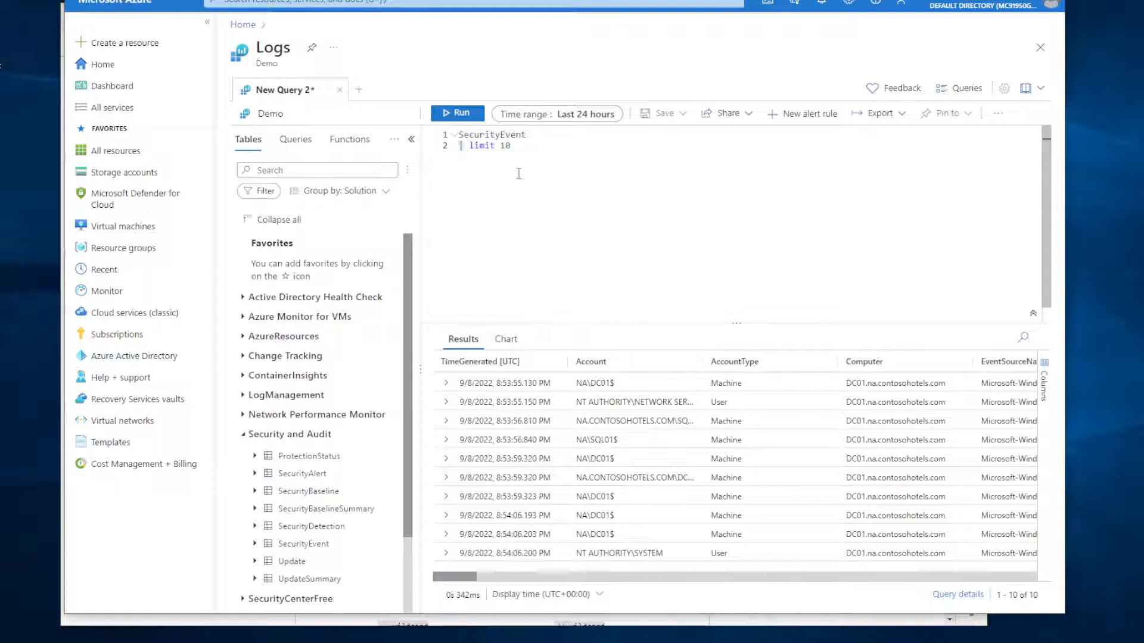
click(527, 149)
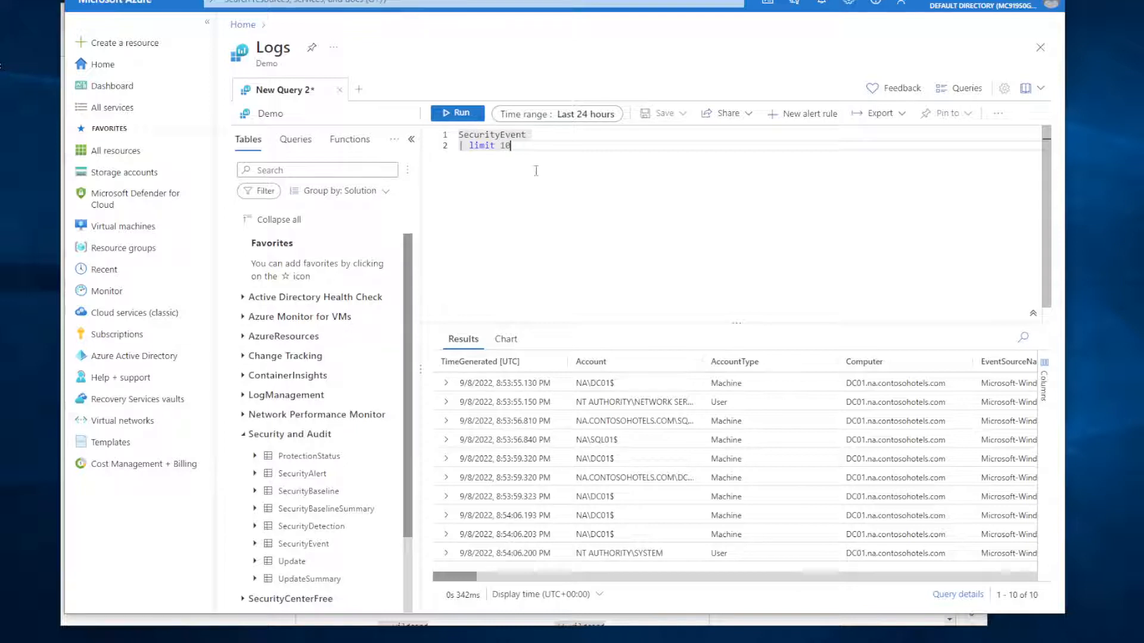
click(545, 139)
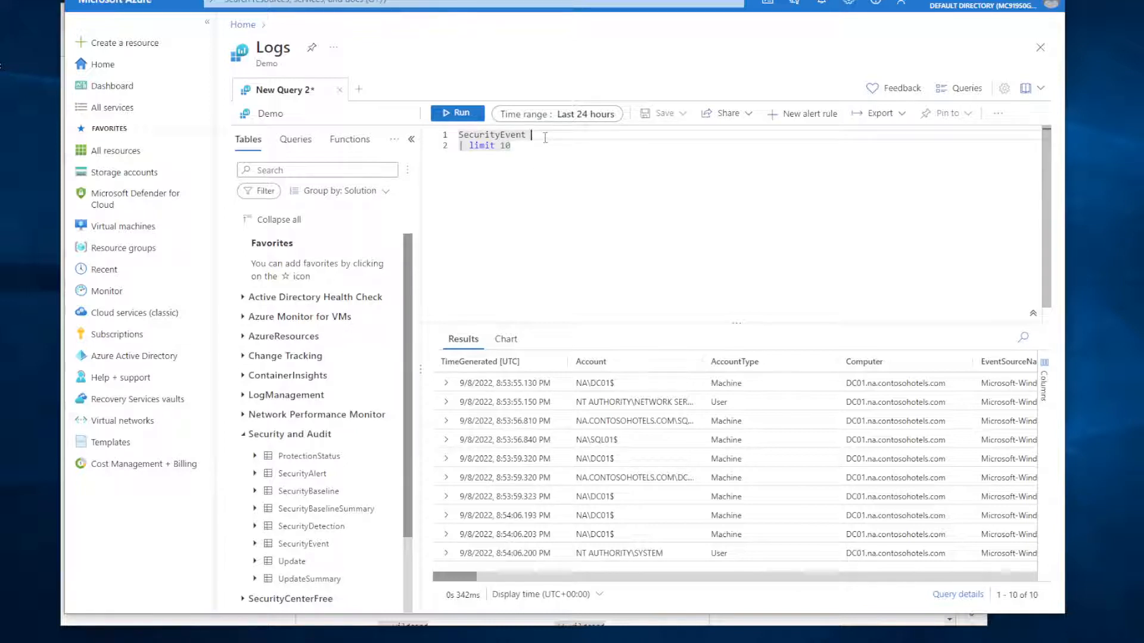
key(Delete)
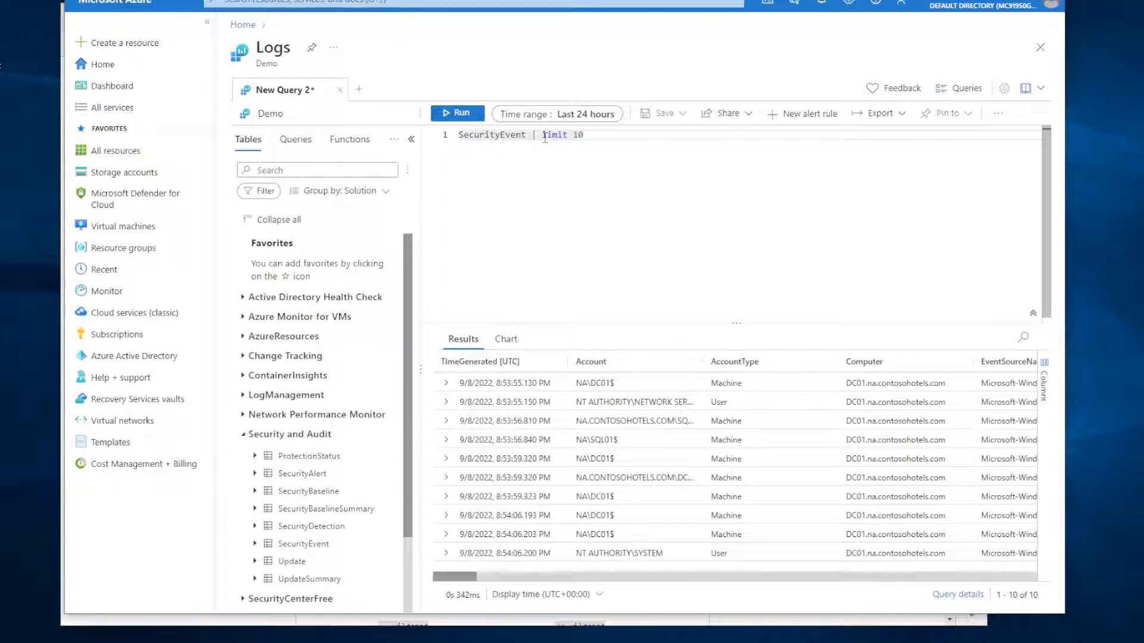
key(Return)
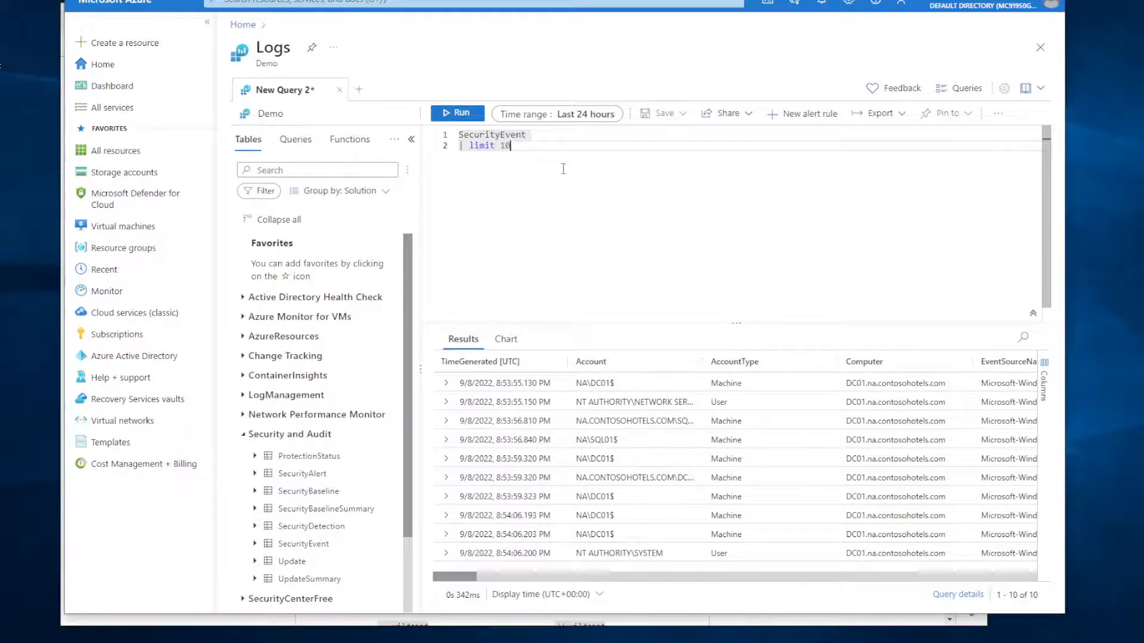
Start a second query a few blank lines below the first with the AzureActivity table and a pipe on a new line.
click(523, 149)
key(Return)
key(Return)
key(Return)
key(Return)
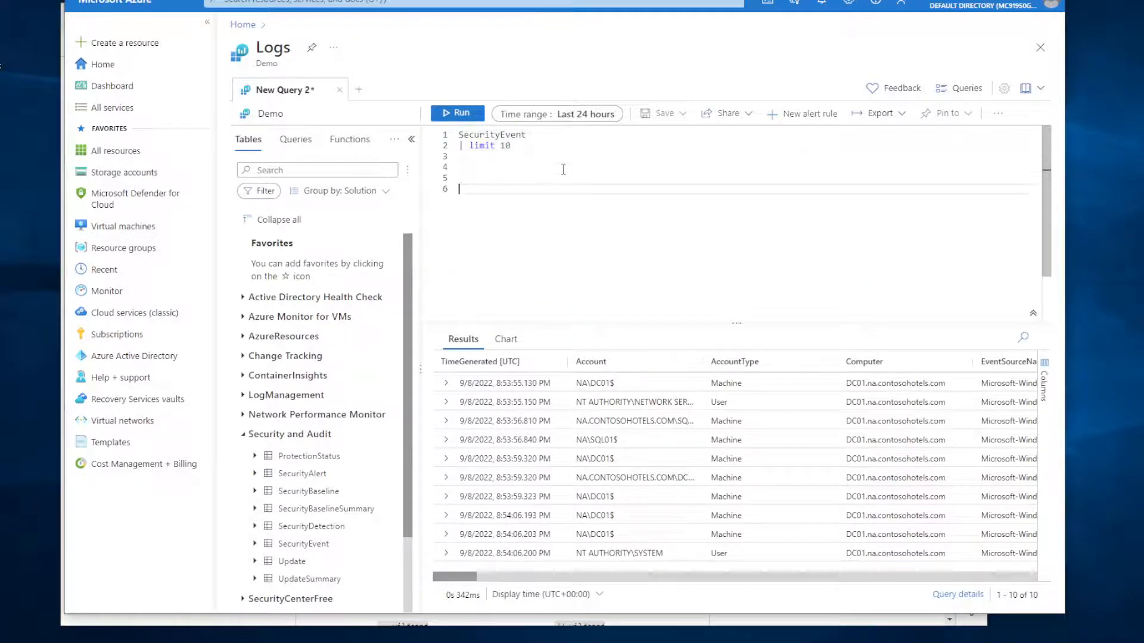
text(azurea)
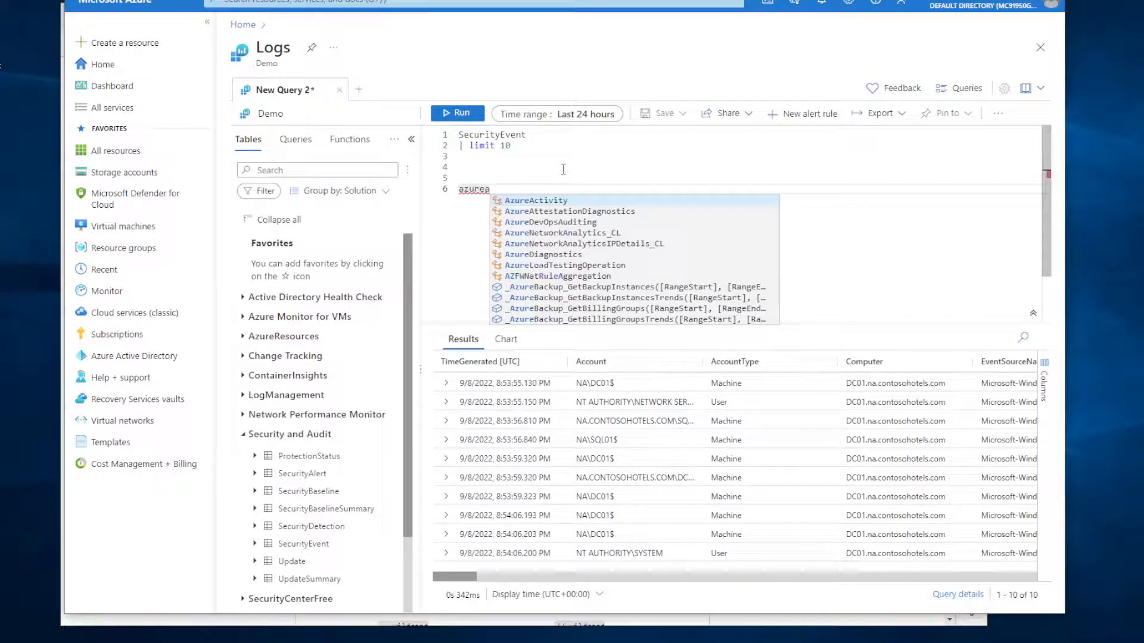
key(Tab)
key(Return)
text(| )
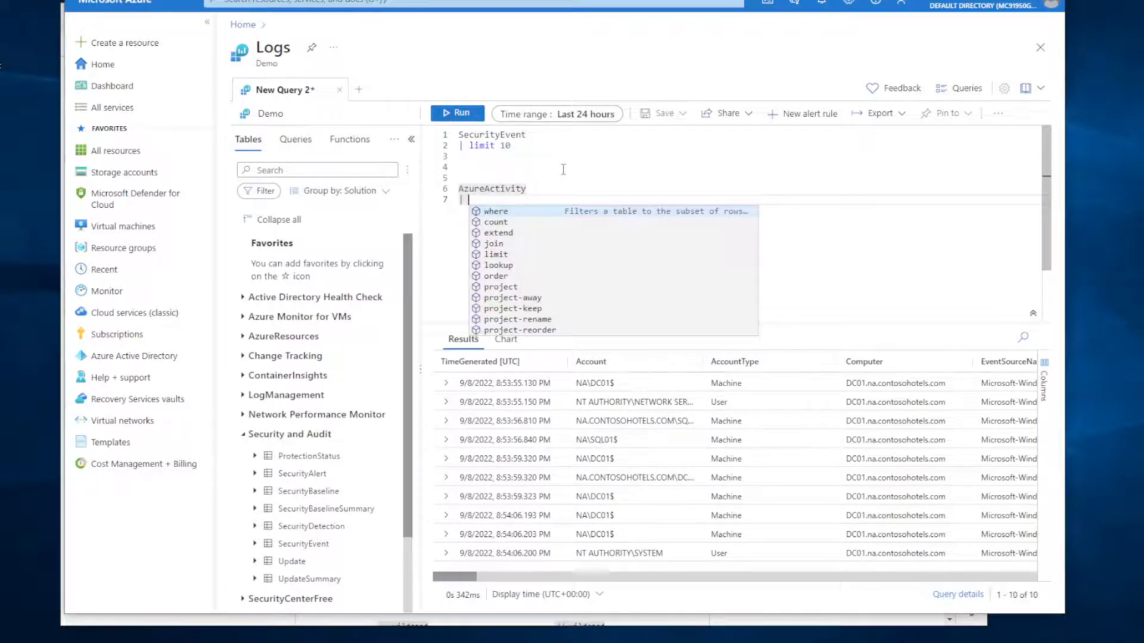
Complete the AzureActivity query with the count operator and run it.
text(copunt)
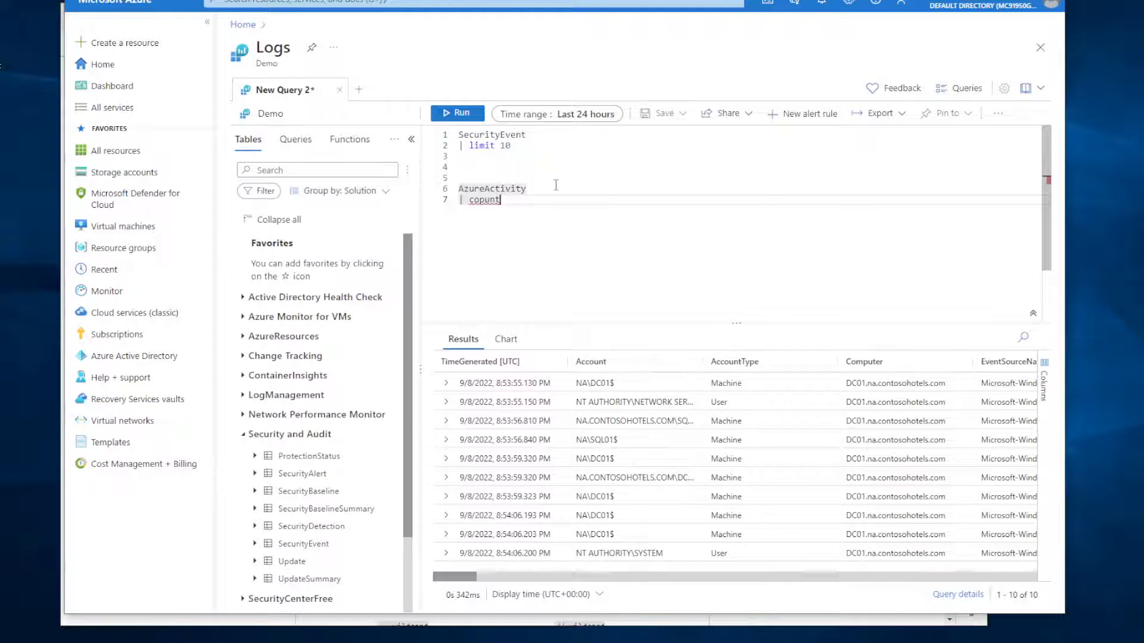
key(BackSpace)
key(BackSpace)
key(BackSpace)
key(BackSpace)
text(u)
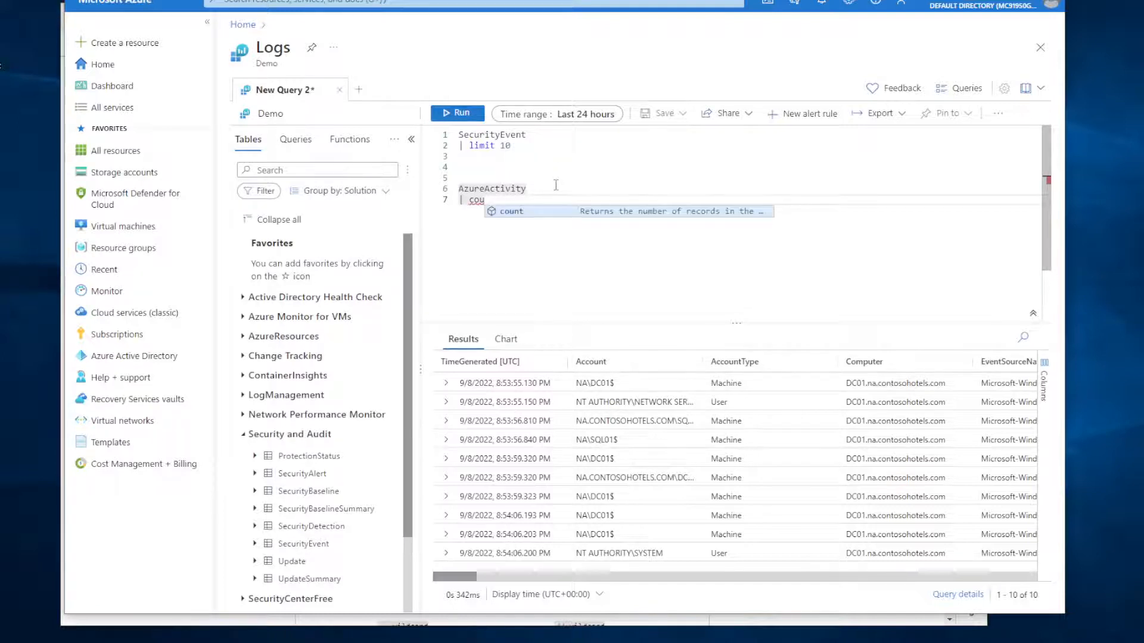
key(Tab)
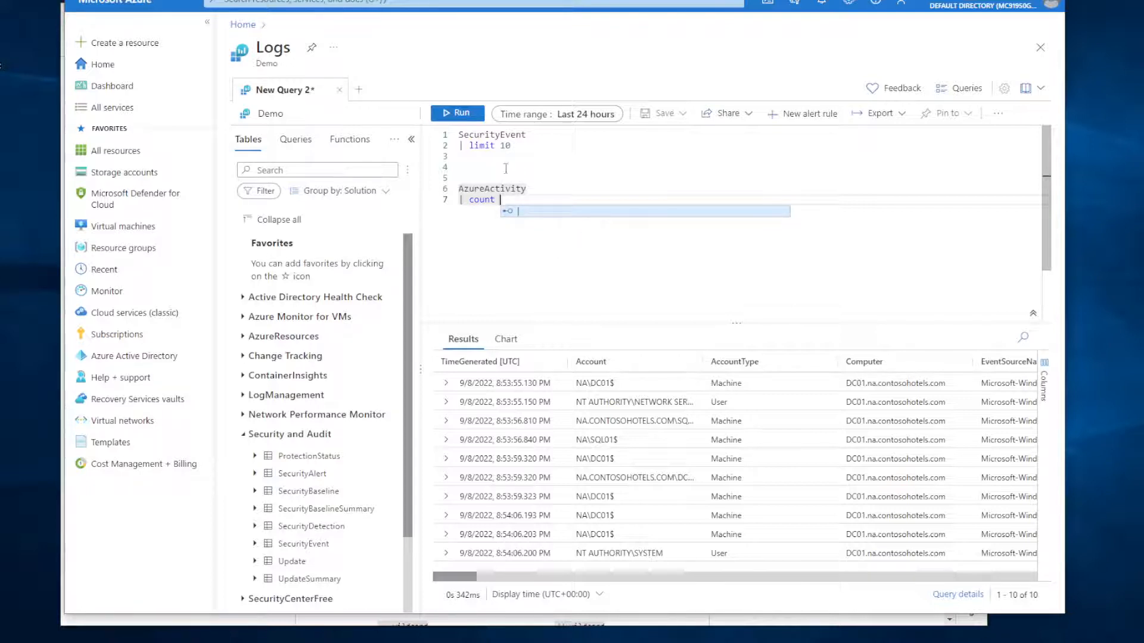
click(451, 112)
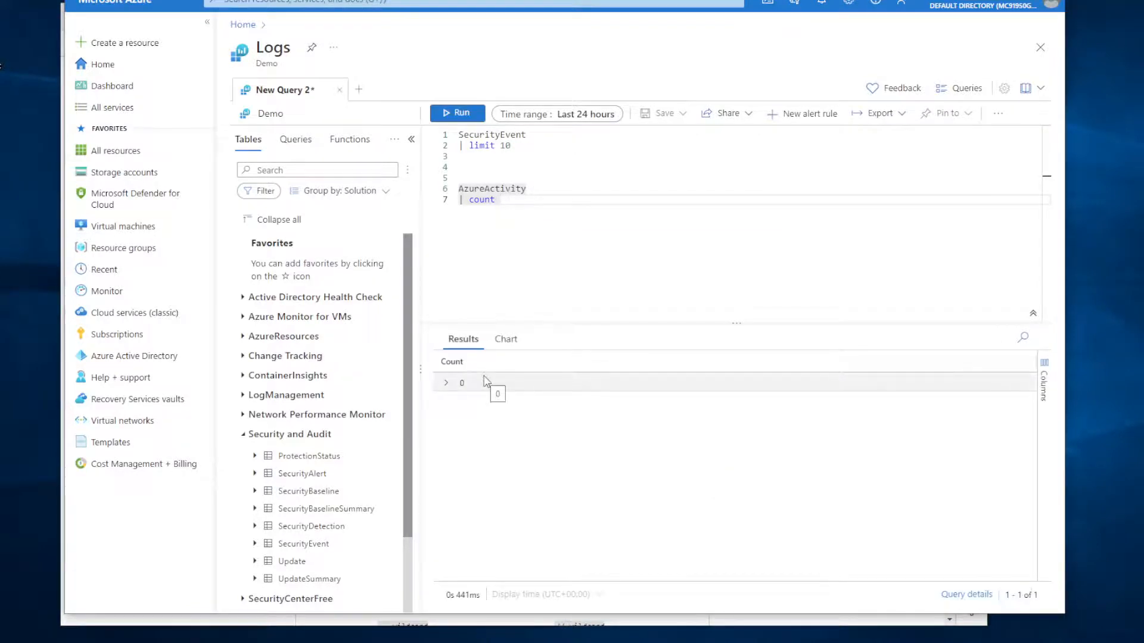
Run only the SecurityEvent query with limit 10 from the two queries in the editor.
click(489, 136)
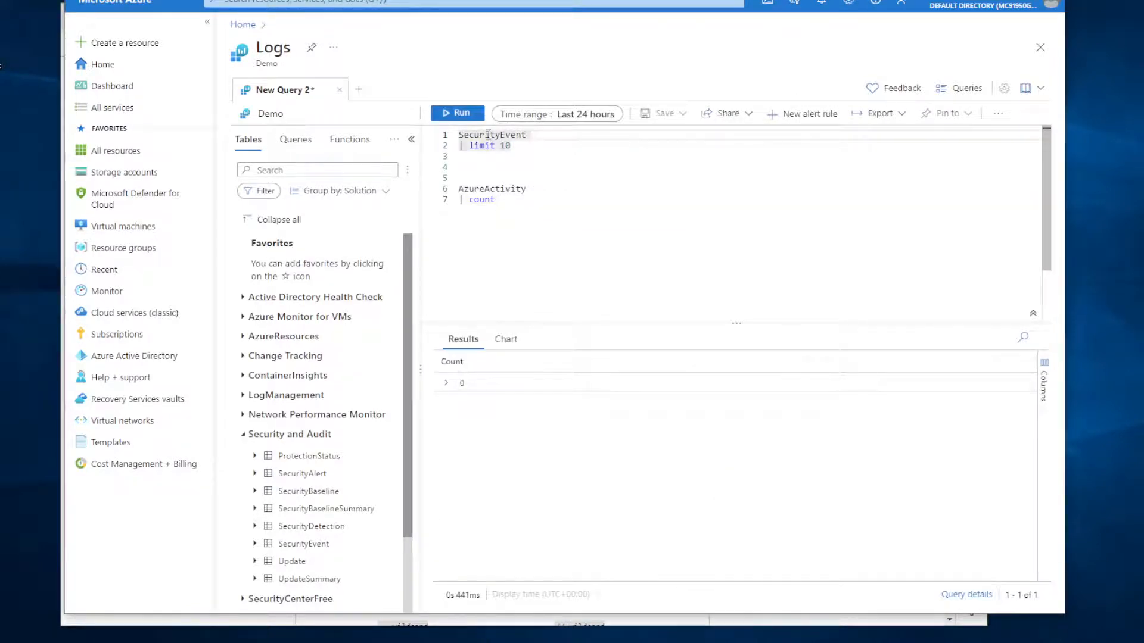
click(456, 112)
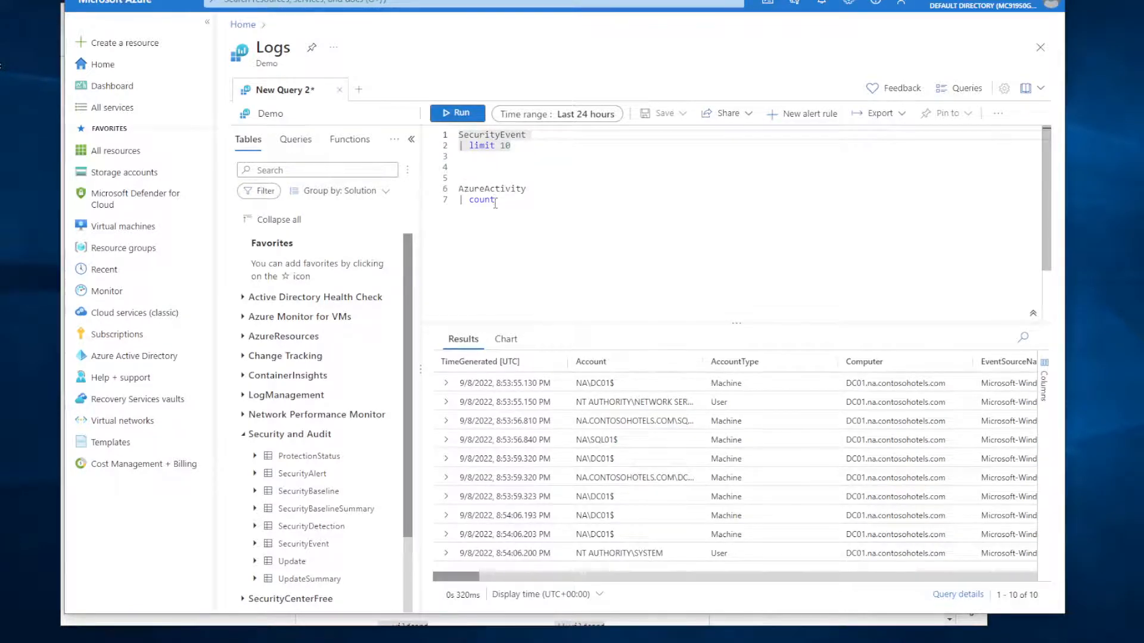
click(536, 191)
key(Return)
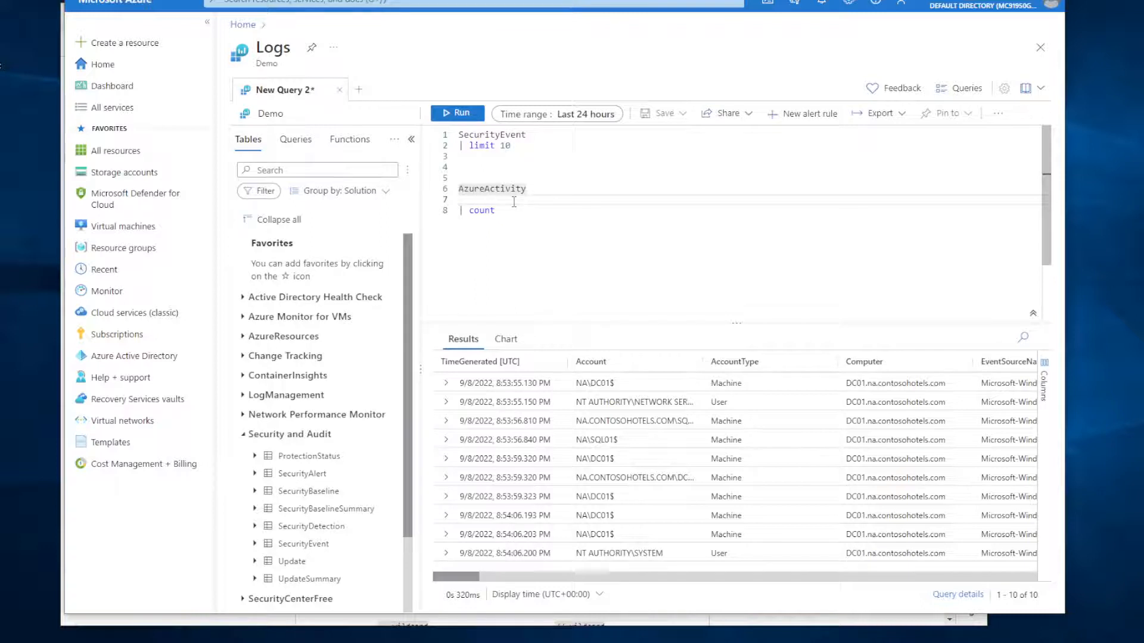
key(Delete)
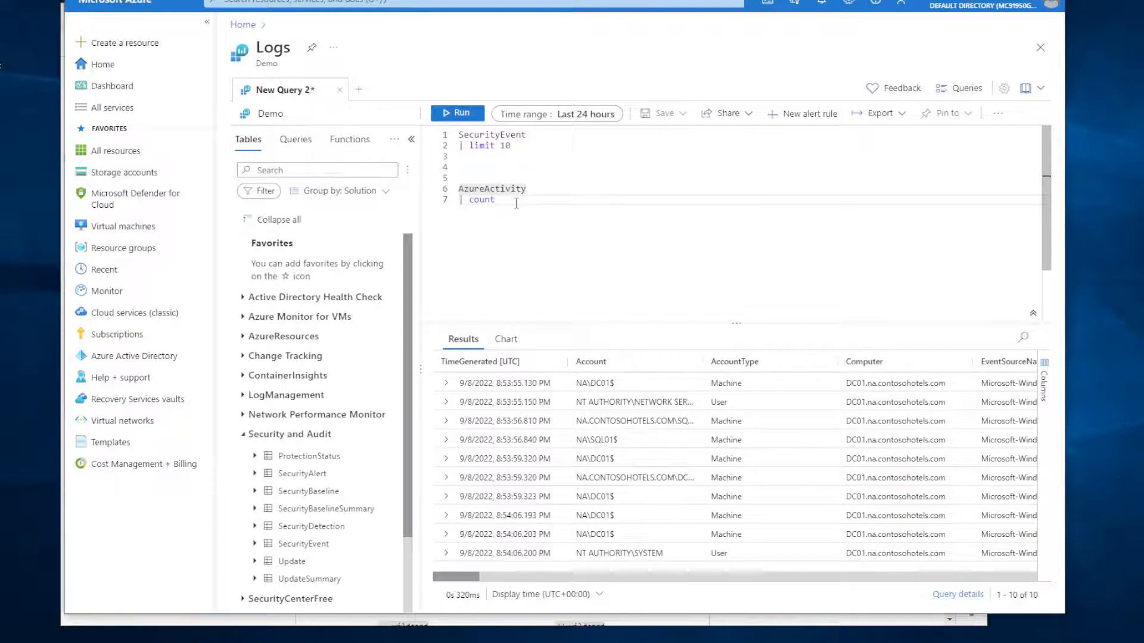
Examine which lines are treated as one query with the cursor in AzureActivity, and again with it in SecurityEvent.
click(492, 190)
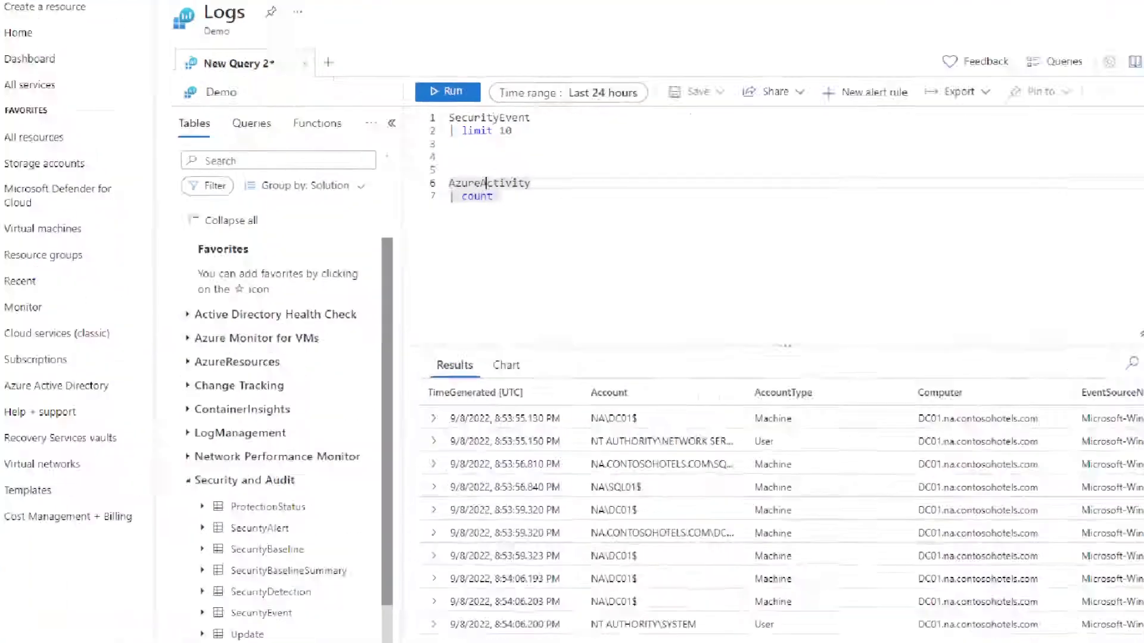
mouse_move(501, 193)
mouse_down()
mouse_move(485, 206)
mouse_move(413, 196)
mouse_move(407, 150)
mouse_move(524, 150)
mouse_move(554, 175)
mouse_move(500, 175)
mouse_up()
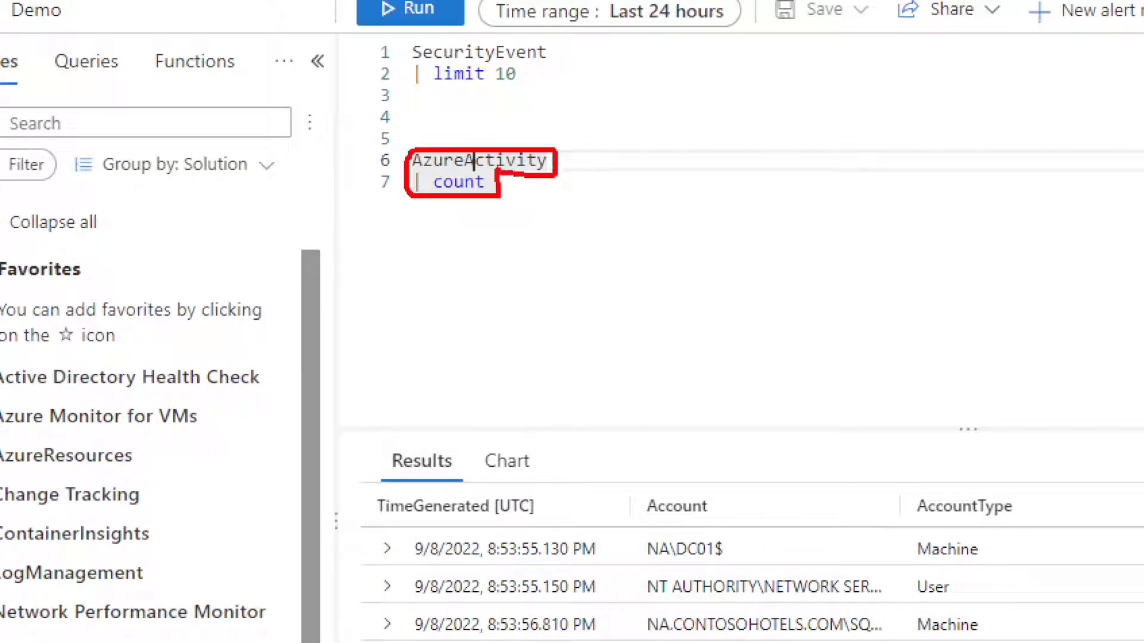
key(Escape)
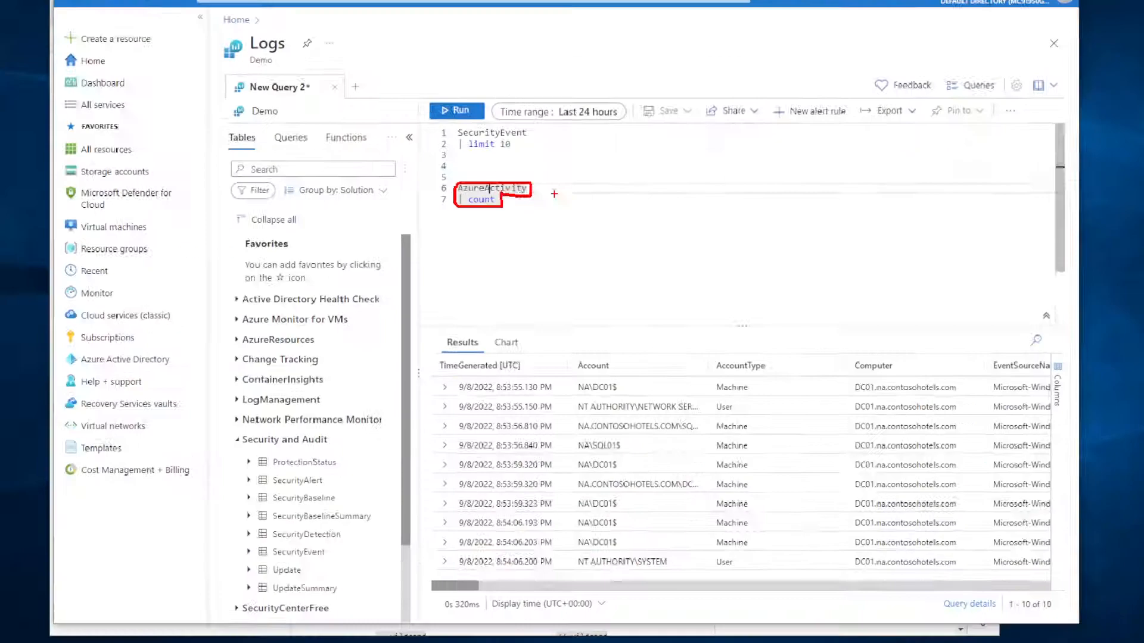
click(484, 136)
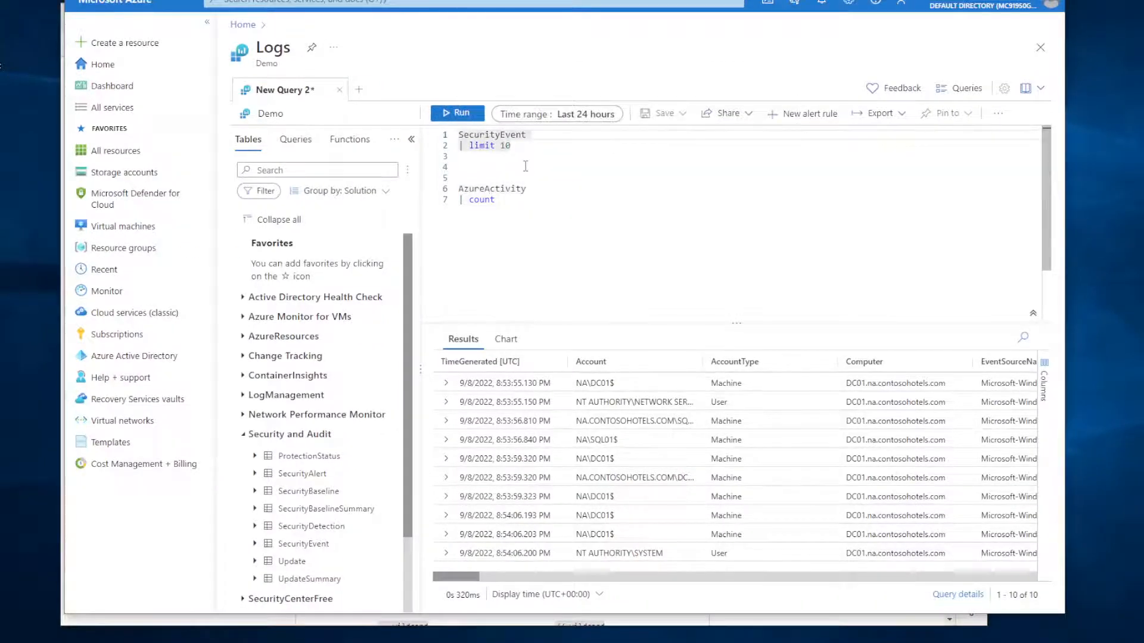
key(ctrl+1)
mouse_move(414, 144)
mouse_down()
mouse_move(527, 148)
mouse_move(557, 96)
mouse_move(412, 97)
mouse_move(411, 150)
mouse_up()
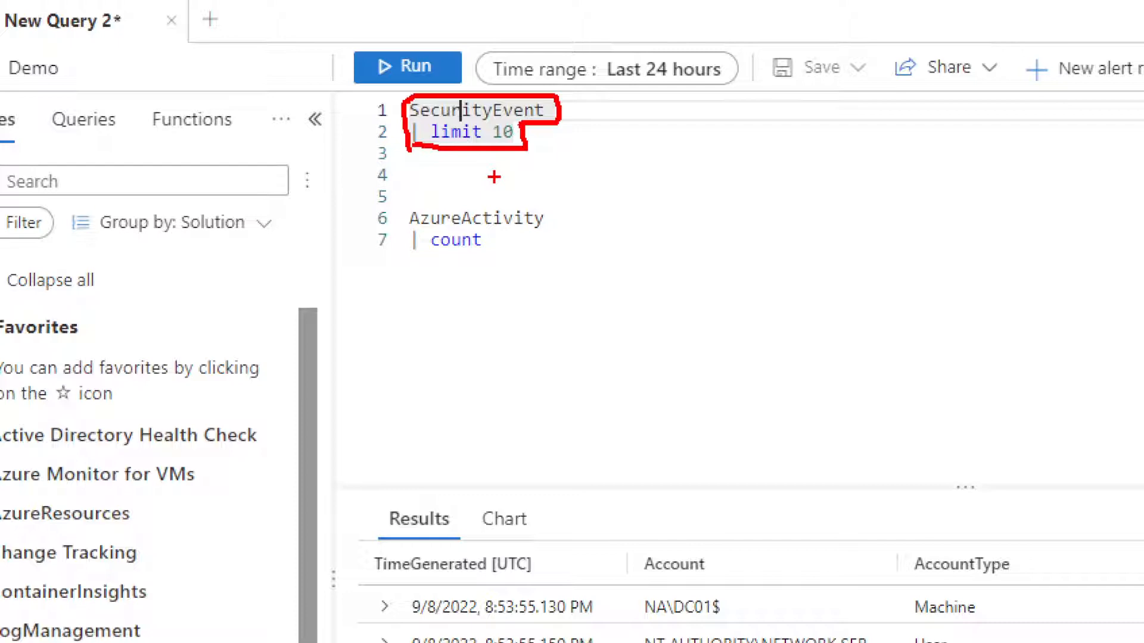
key(Escape)
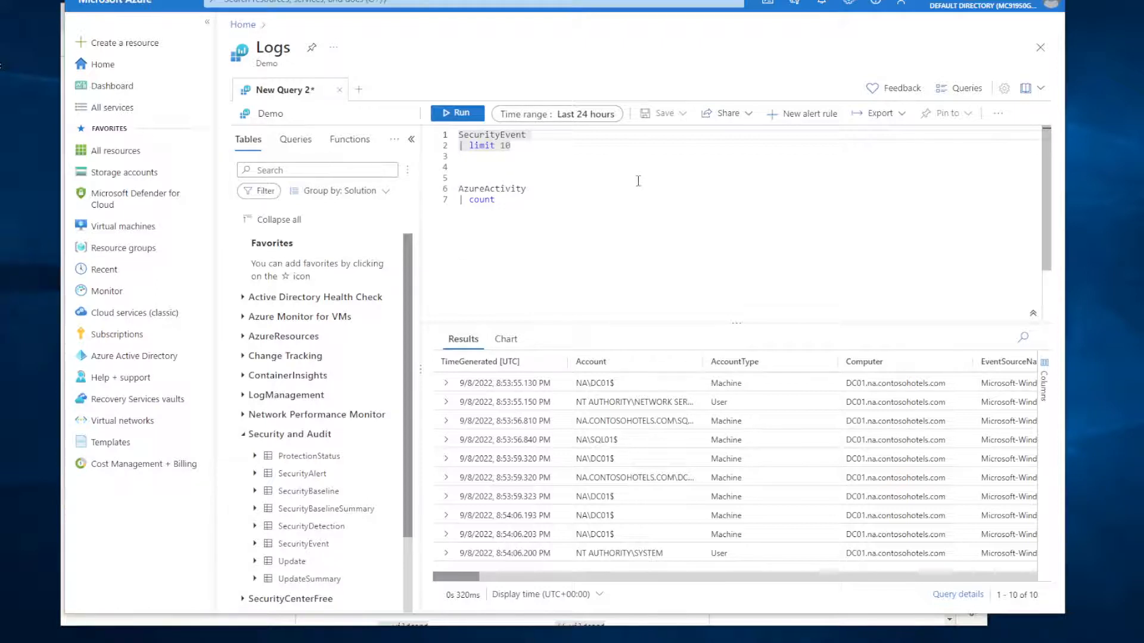
Run the AzureActivity count query on its own, and follow it with the SecurityEvent limit 10 query.
click(485, 190)
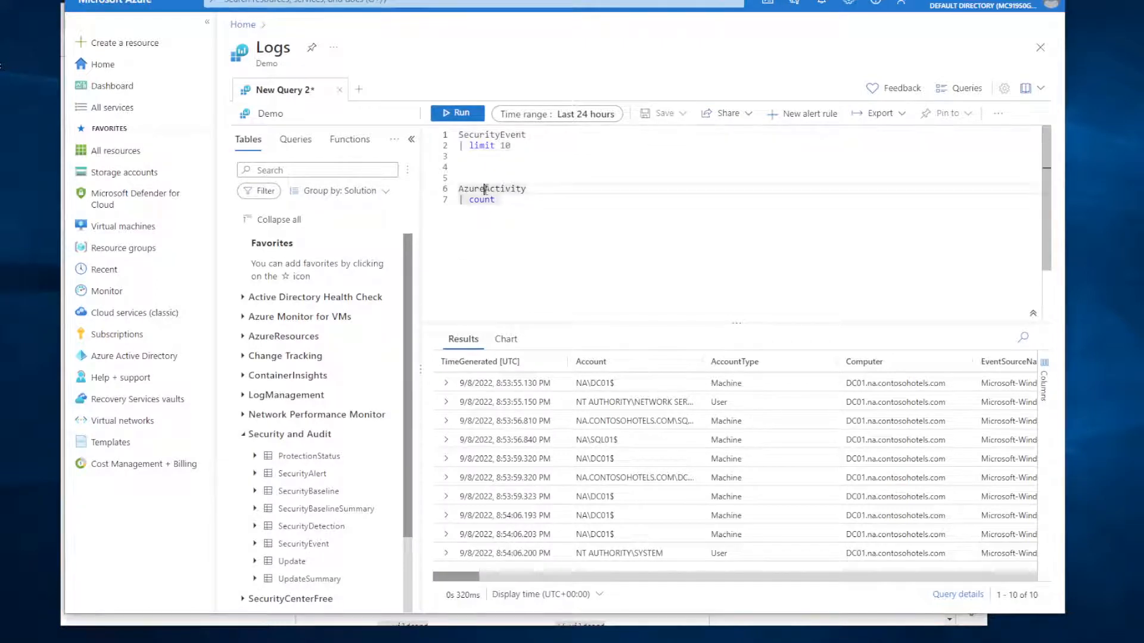
key(shift+Return)
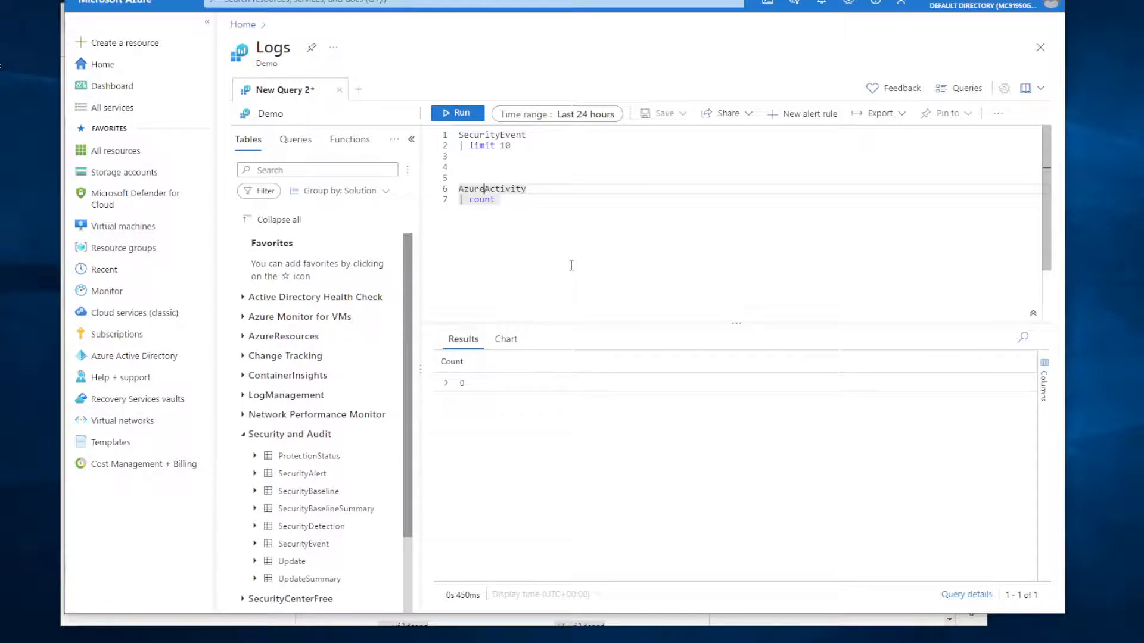
key(Up)
key(Up)
key(Up)
key(Up)
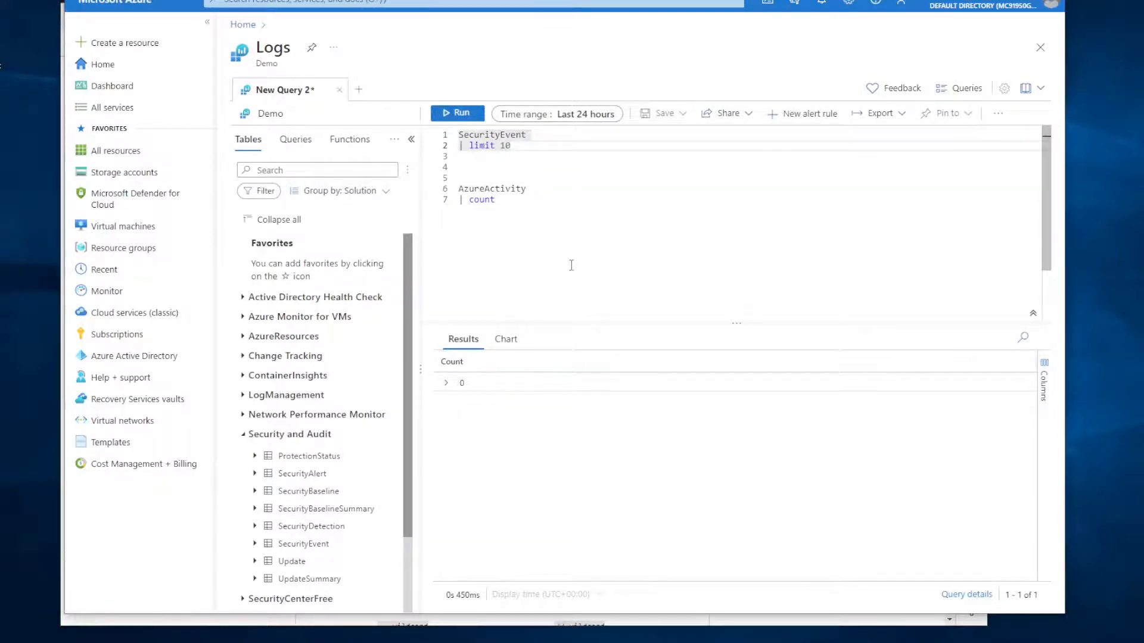
key(shift+Return)
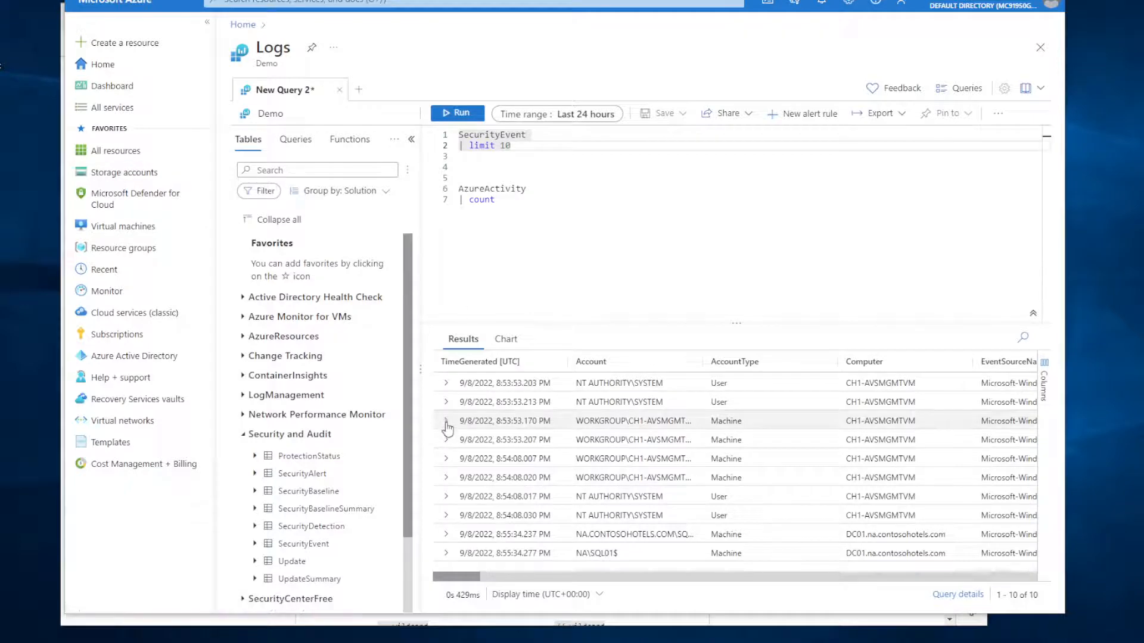
Switch to the Kusto documentation in the browser and find the String comparisons table in the Samples for Kusto Queries article.
mouse_move(199, 642)
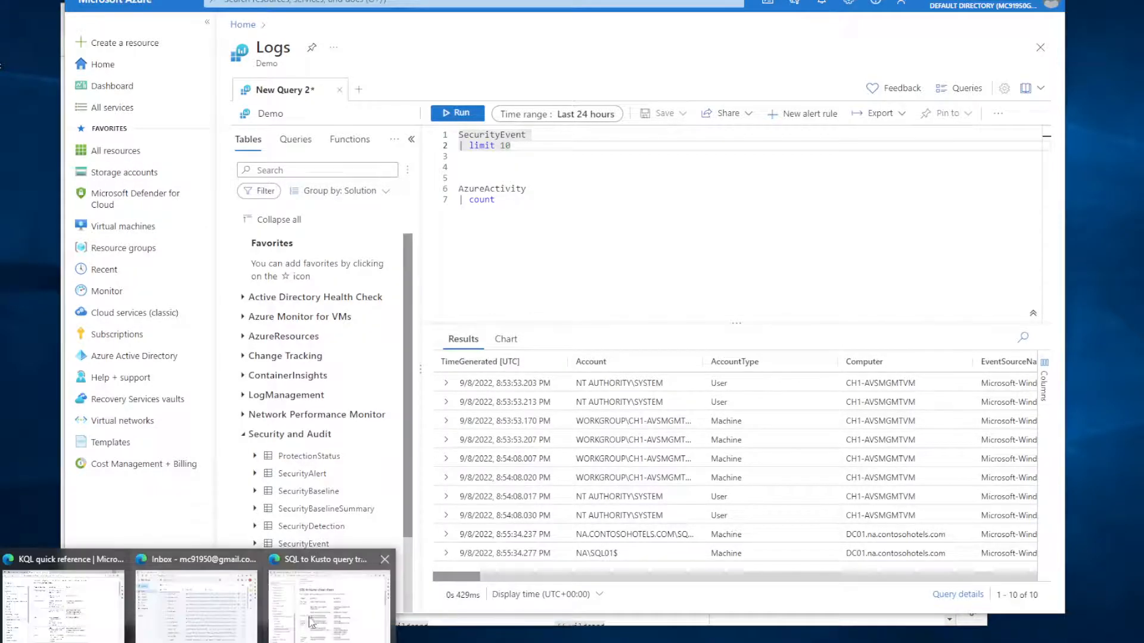
click(311, 619)
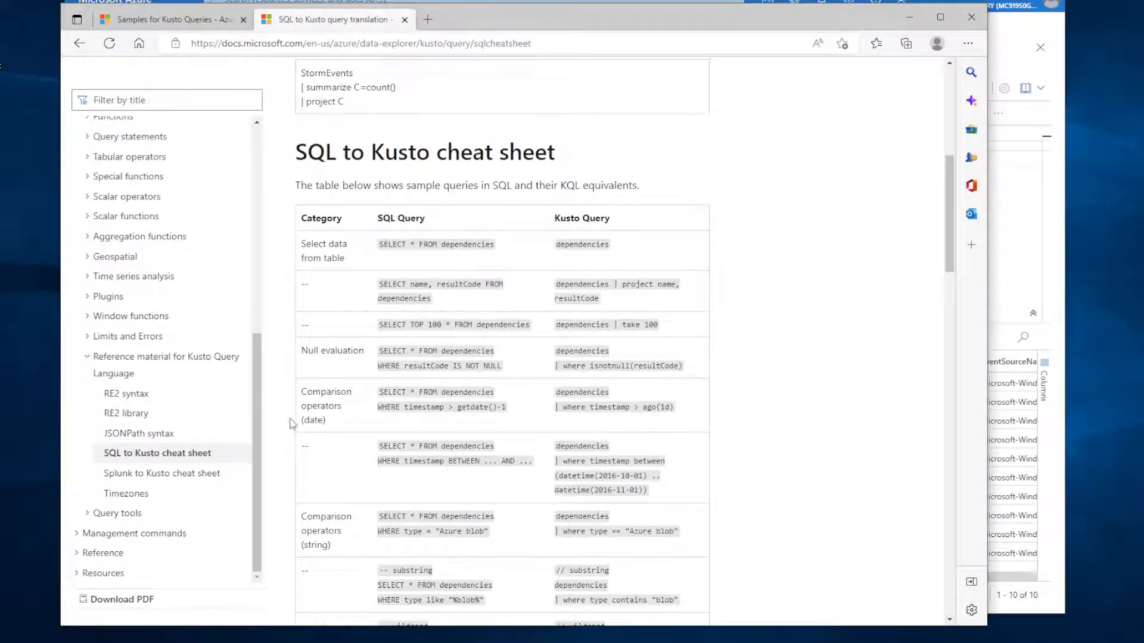
click(224, 19)
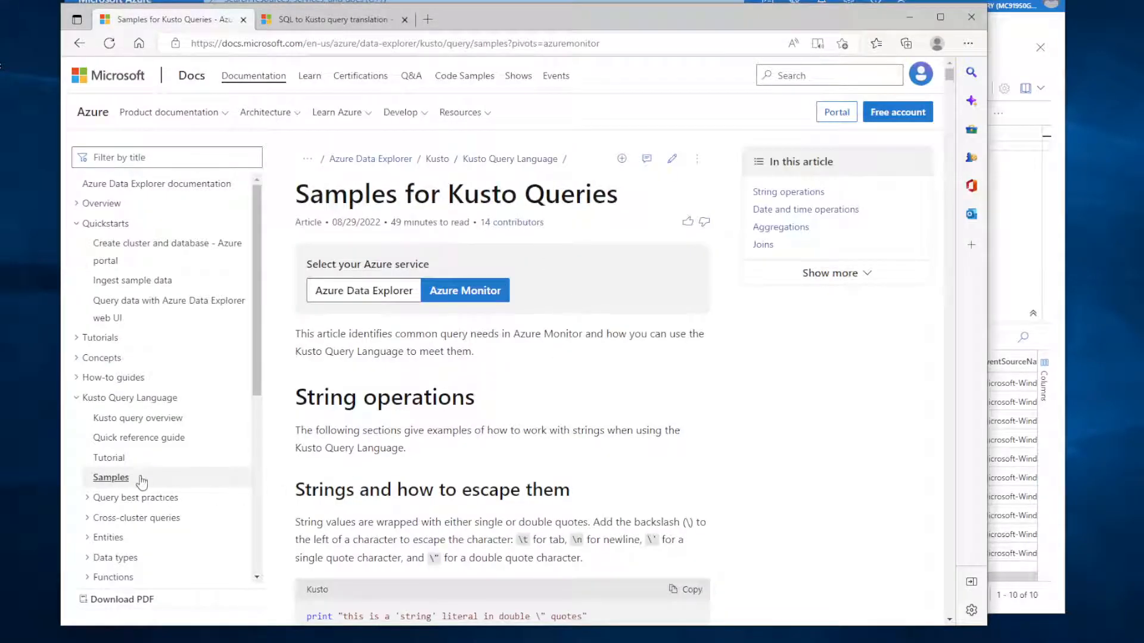
scroll(604, 330, down, 10)
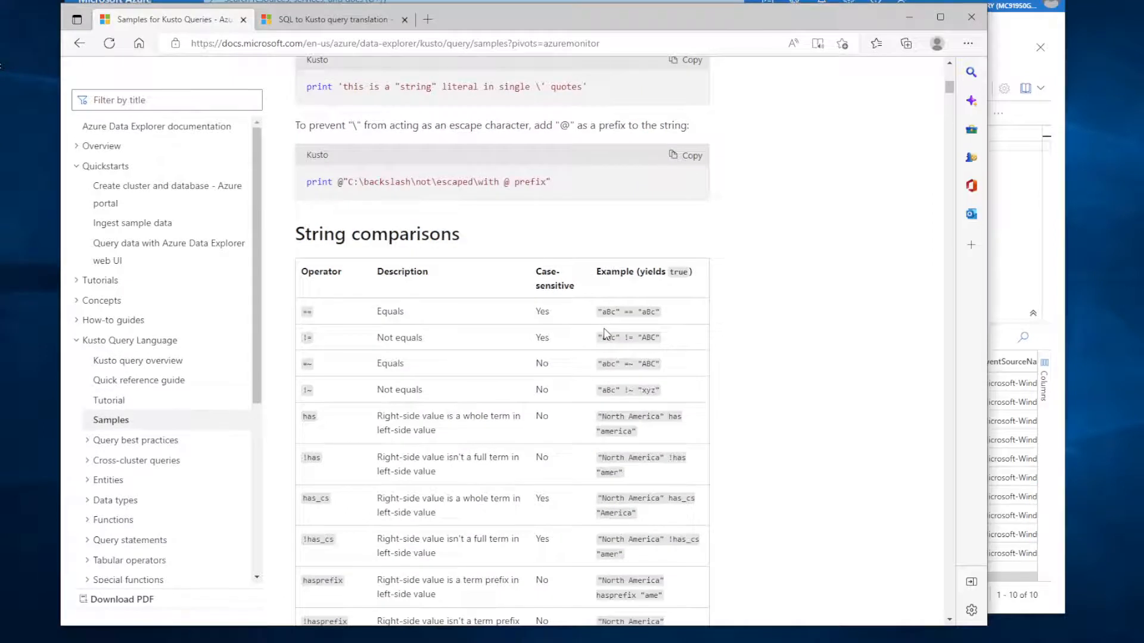
scroll(604, 332, down, 1)
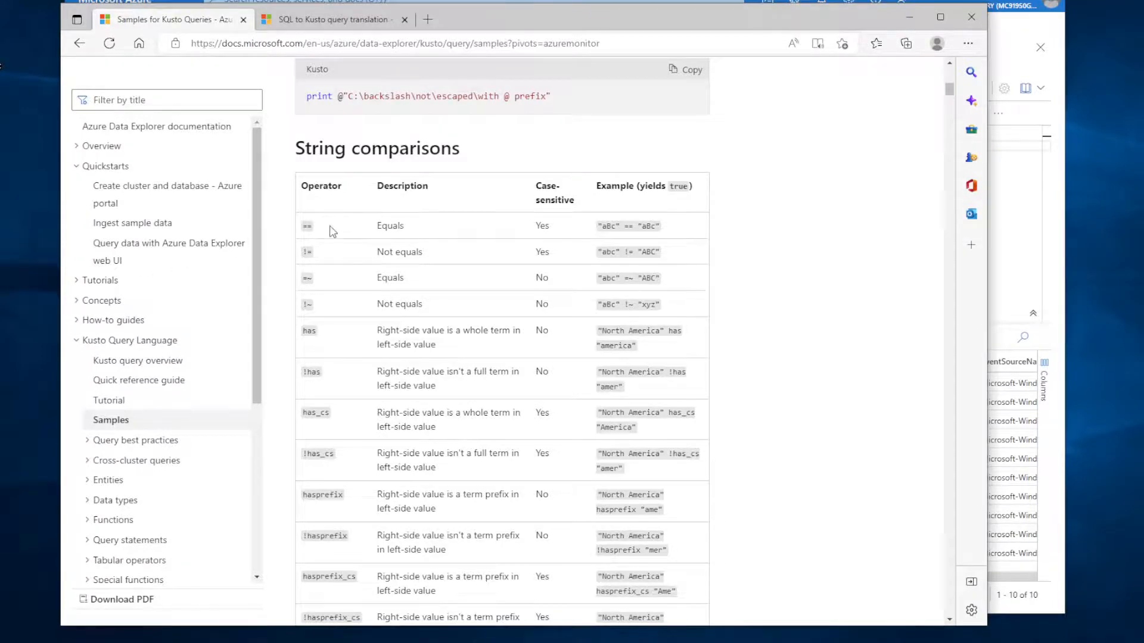
Examine the ==, !=, =~ and !~ operators and their descriptions in the String comparisons table.
key(ctrl+1)
click(310, 235)
drag(284, 229, 332, 229)
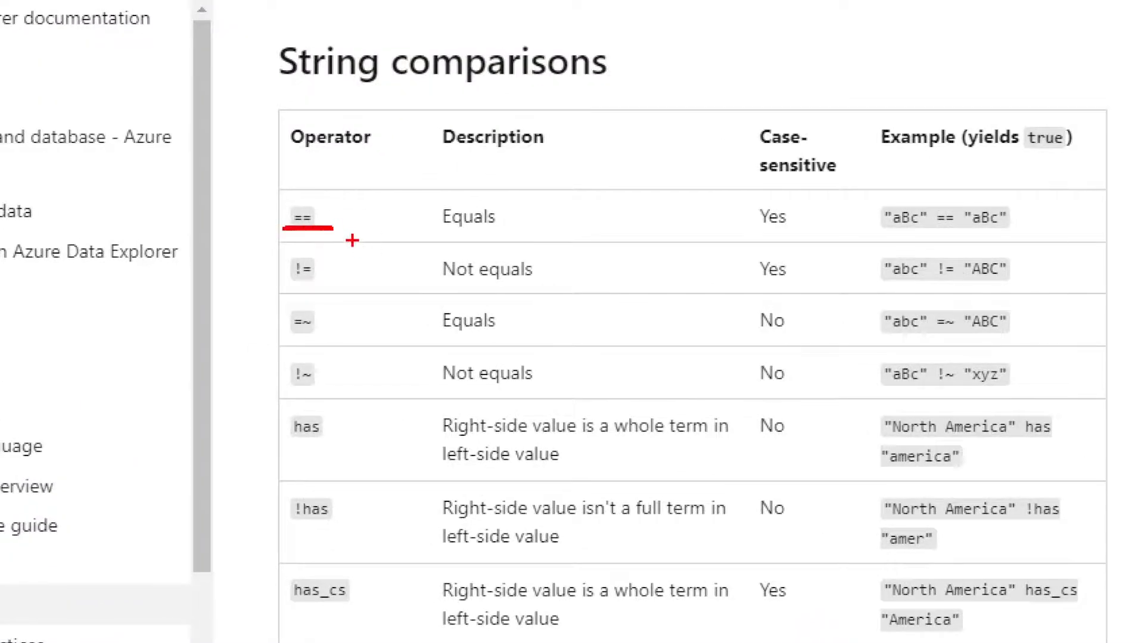
drag(438, 227, 494, 232)
drag(288, 277, 316, 279)
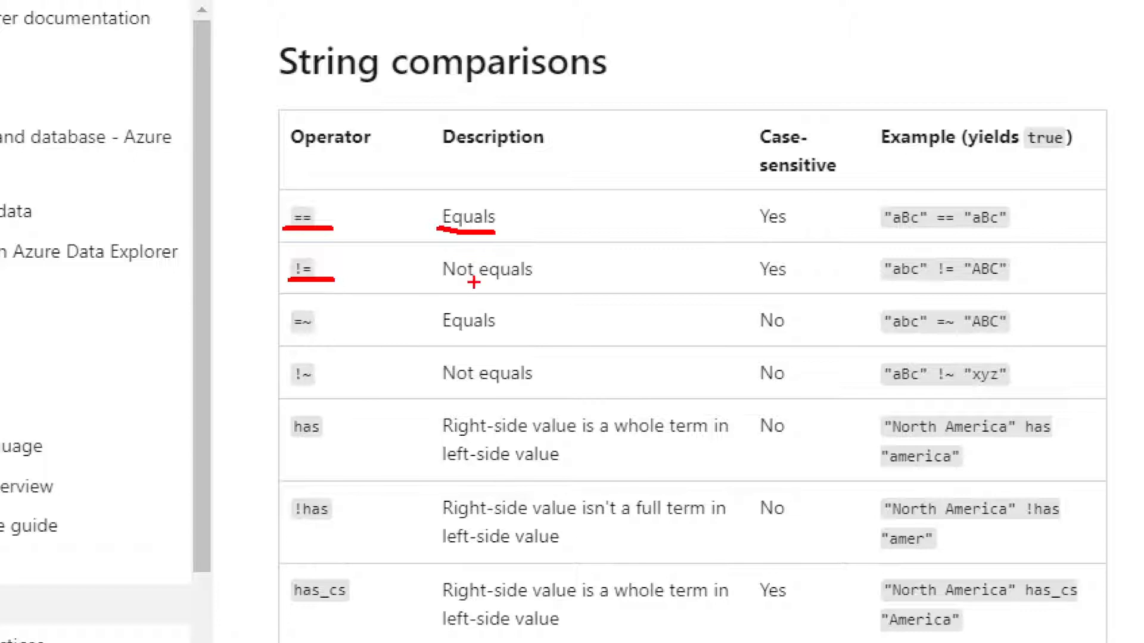
drag(455, 282, 552, 283)
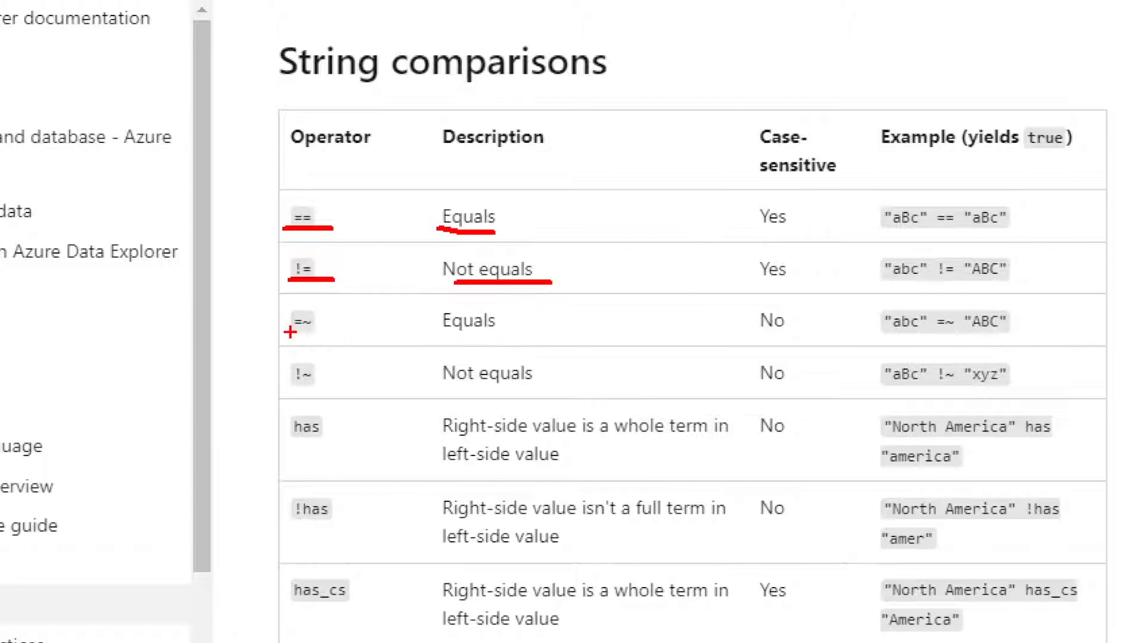
drag(290, 333, 305, 332)
drag(447, 334, 496, 332)
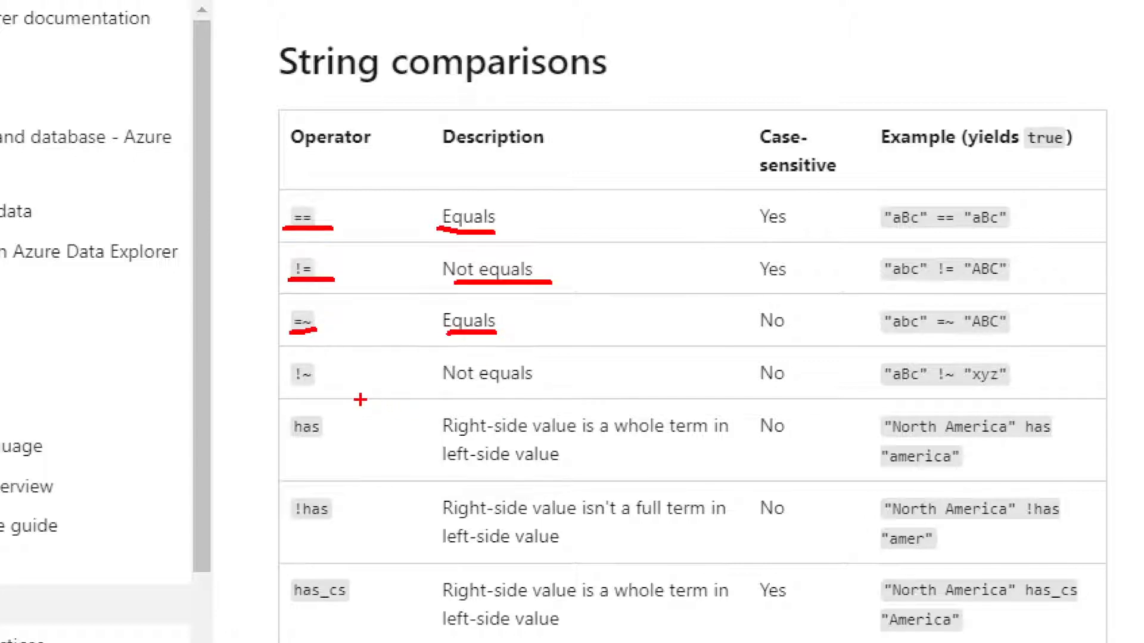
drag(289, 384, 320, 388)
drag(458, 386, 533, 388)
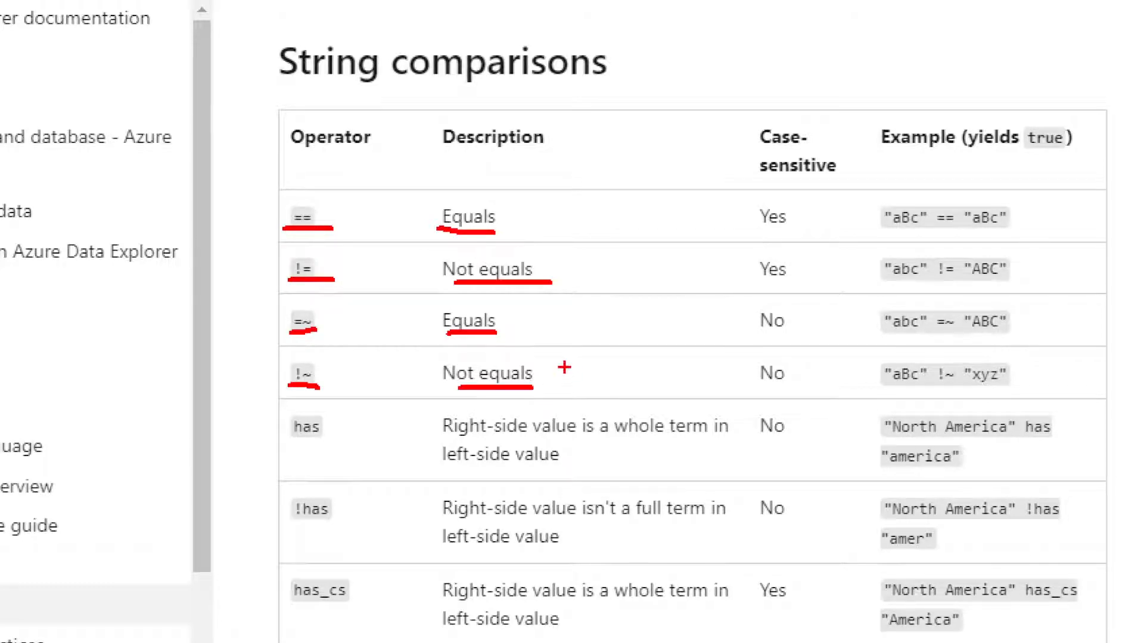
Compare the case sensitivity of the two pairs of equals and not-equals operators in the String comparisons table.
drag(495, 219, 532, 213)
drag(536, 262, 584, 260)
drag(513, 324, 543, 315)
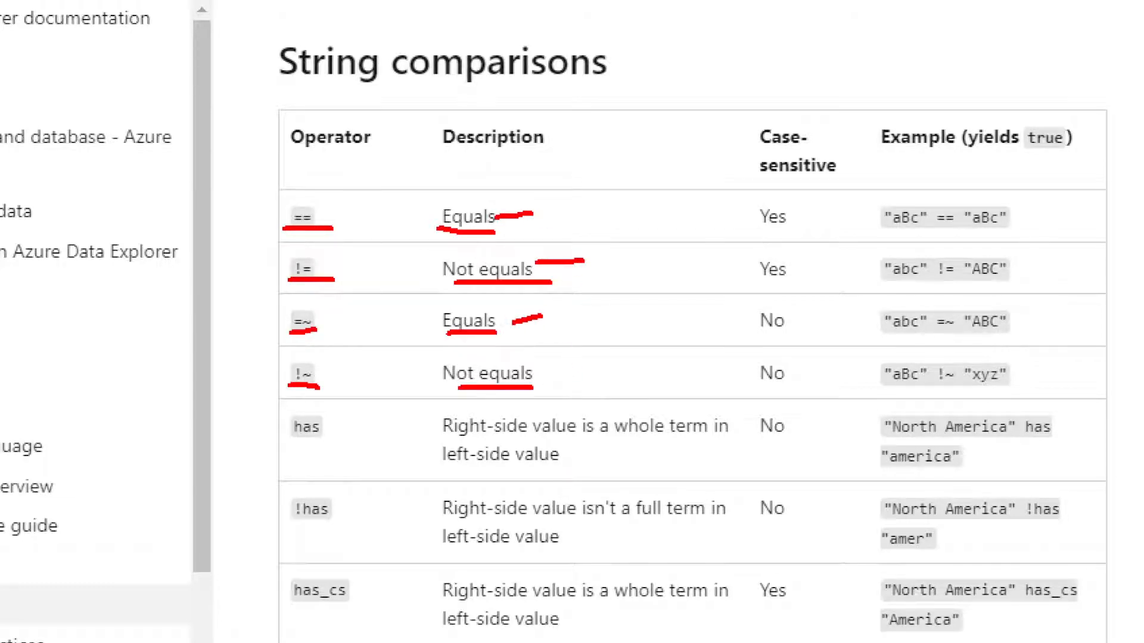
drag(538, 363, 561, 359)
mouse_move(799, 217)
mouse_down()
mouse_move(752, 200)
mouse_move(770, 287)
mouse_move(797, 206)
mouse_up()
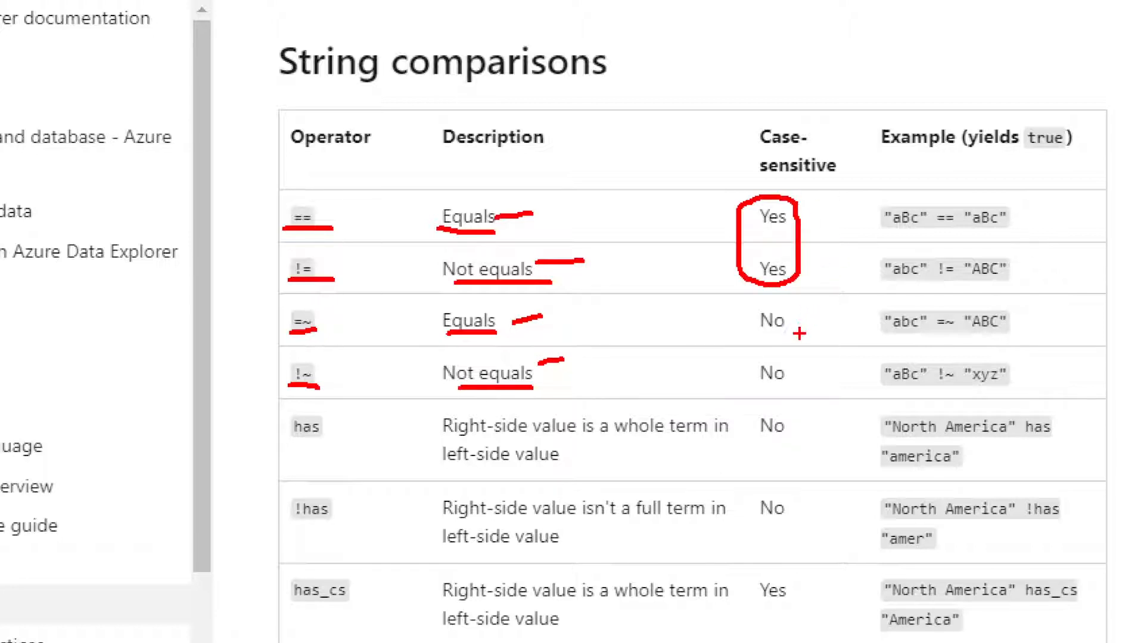
mouse_move(802, 329)
mouse_down()
mouse_move(759, 304)
mouse_move(796, 372)
mouse_move(813, 322)
mouse_up()
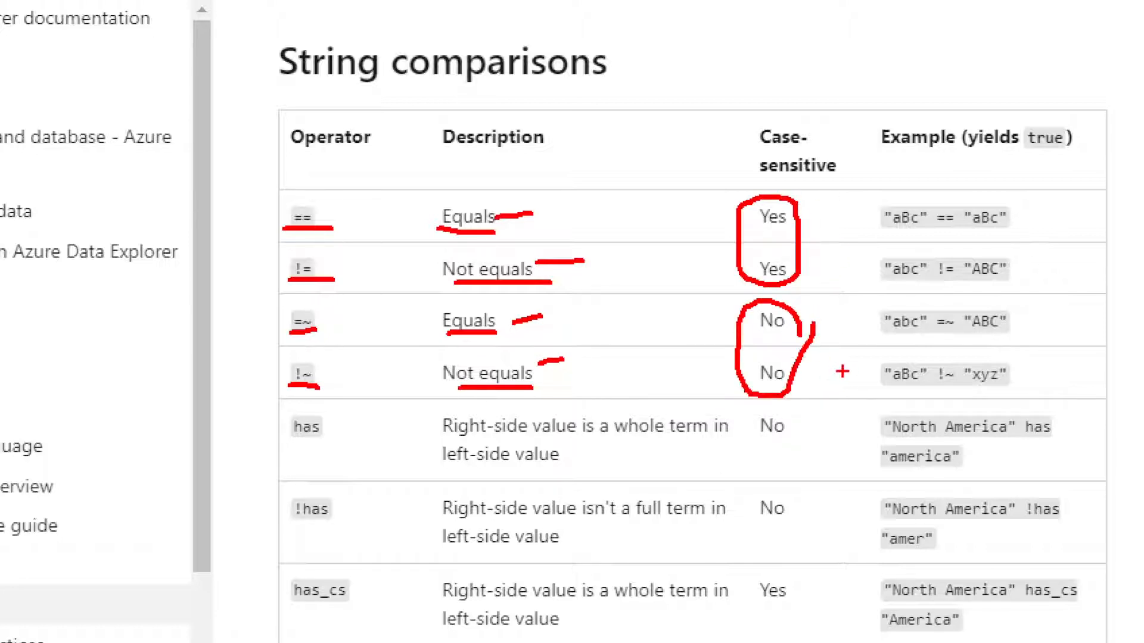
mouse_move(775, 183)
mouse_down()
mouse_move(851, 168)
mouse_move(724, 157)
mouse_move(763, 180)
mouse_up()
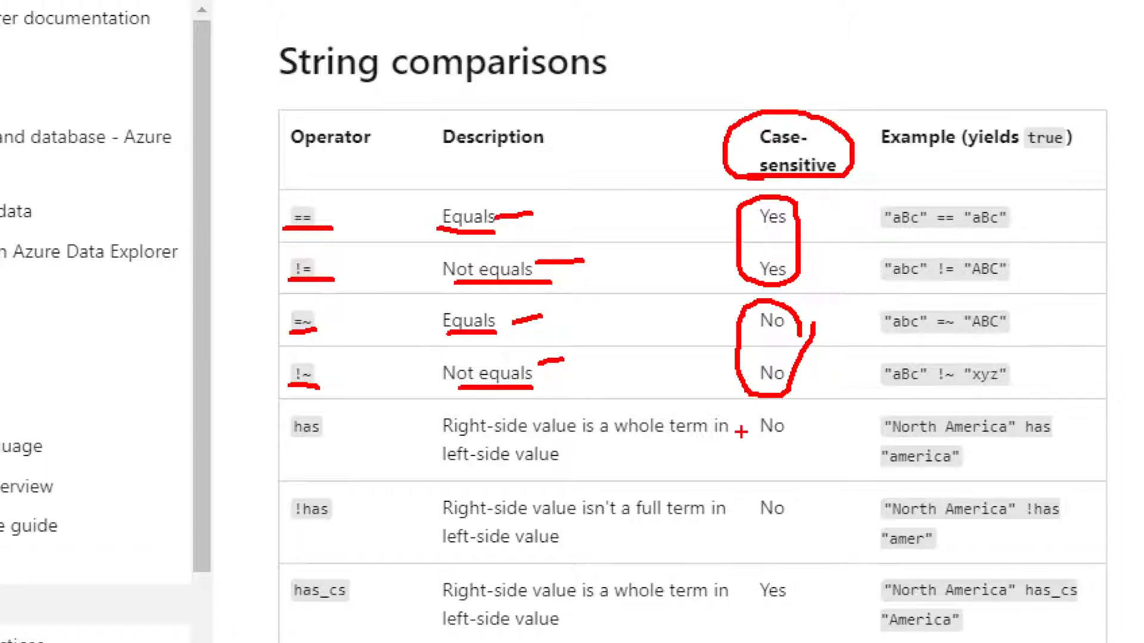
key(Escape)
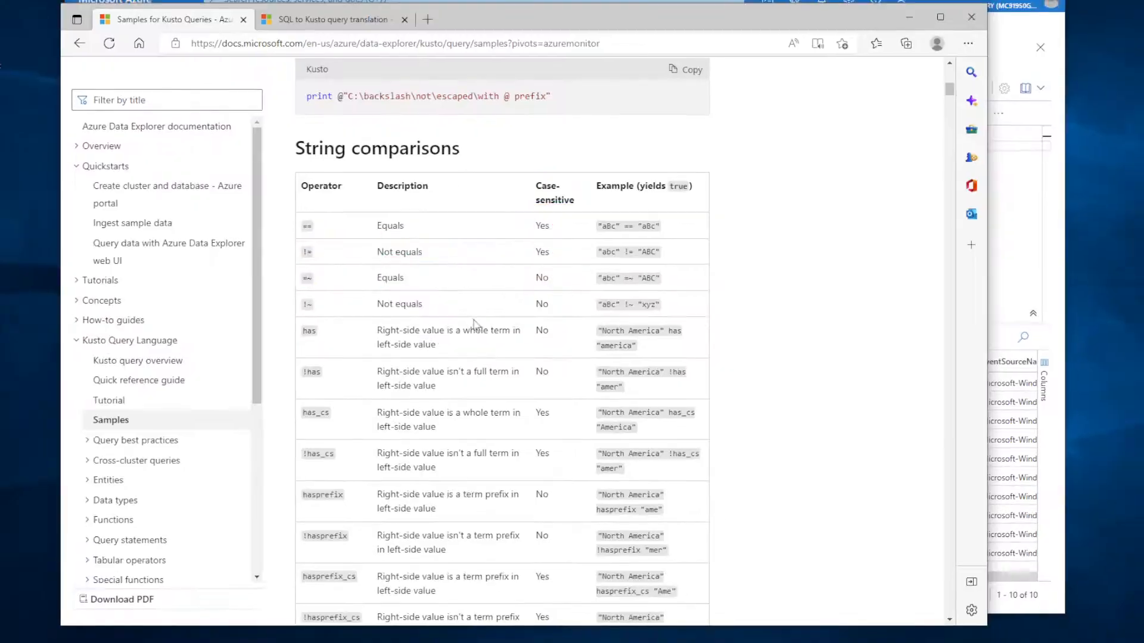
Look through the remaining string operators, such as has, contains and startswith, and switch back to the Azure Logs query editor.
scroll(500, 327, down, 7)
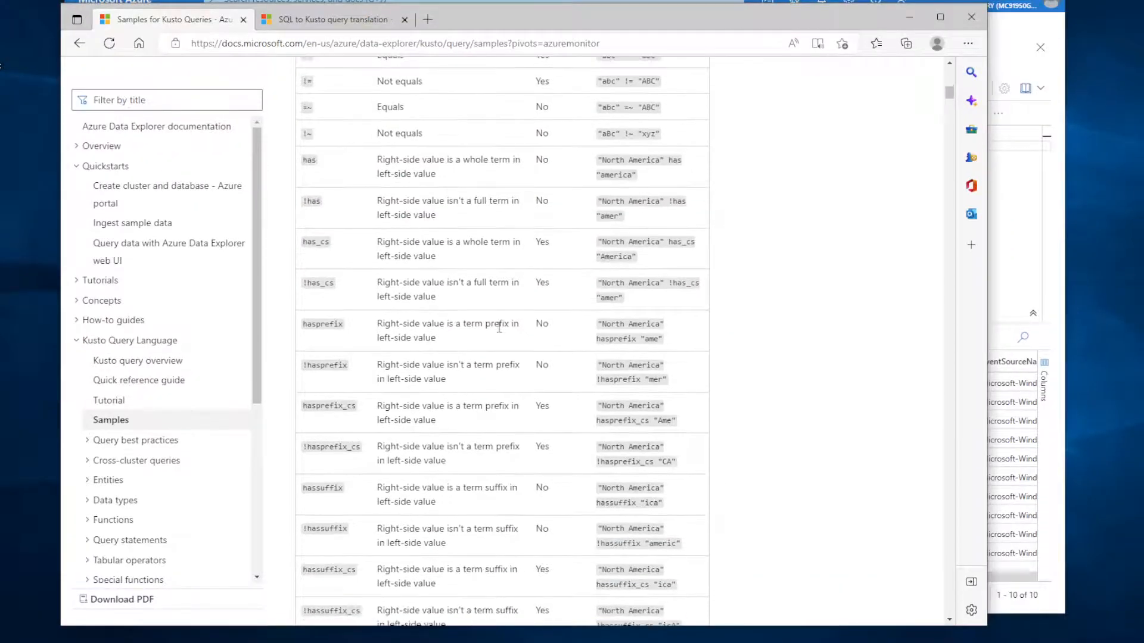
scroll(500, 327, down, 9)
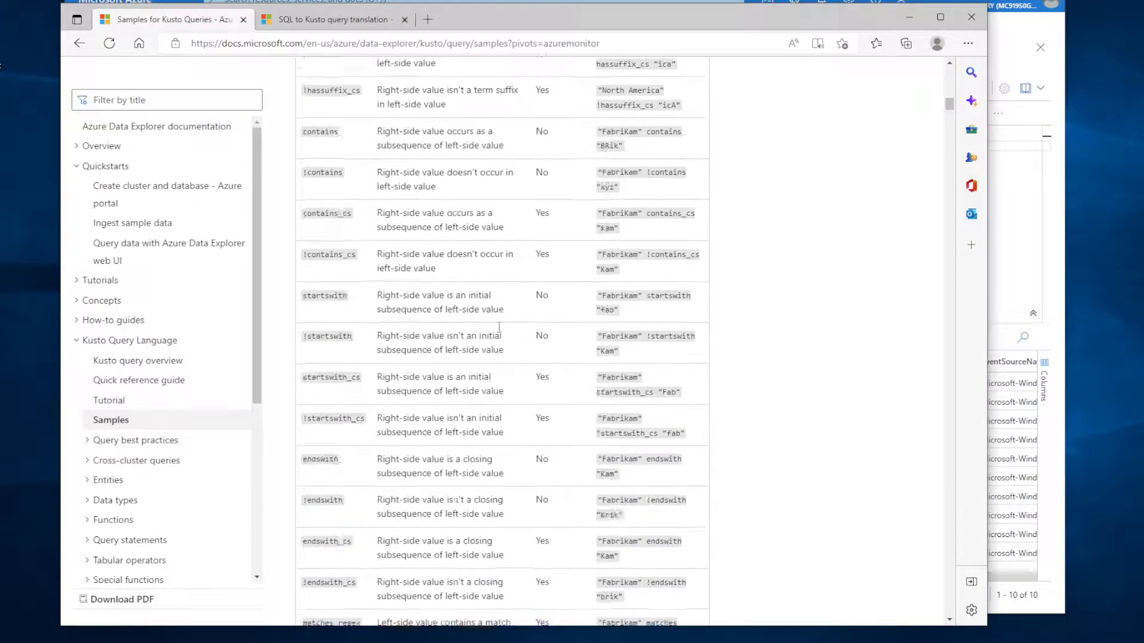
scroll(499, 332, up, 16)
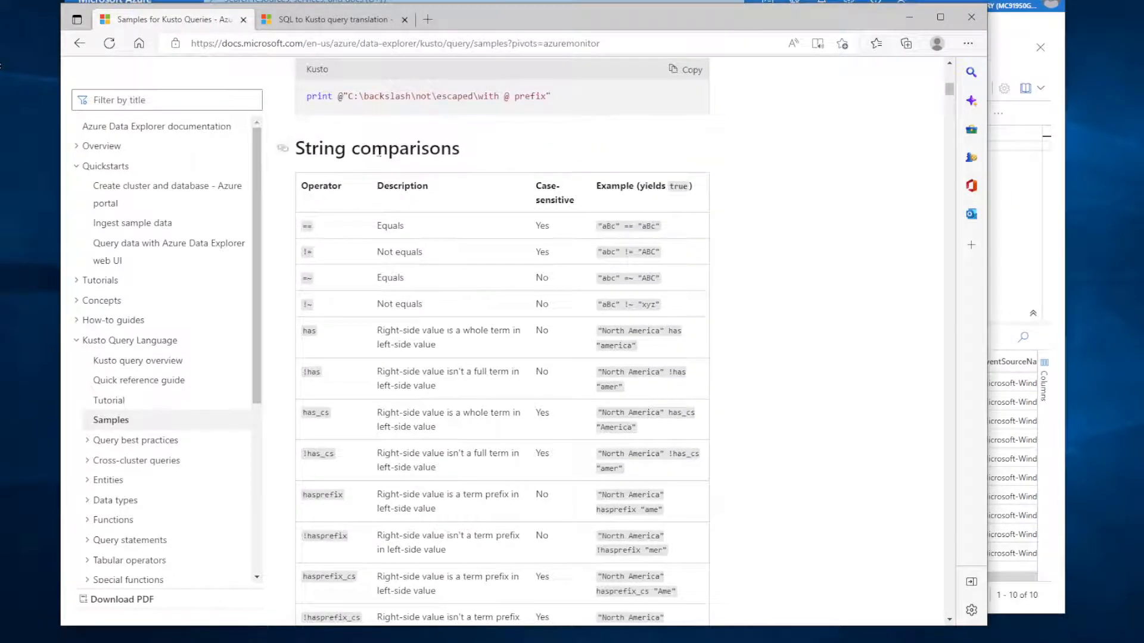
scroll(451, 319, down, 3)
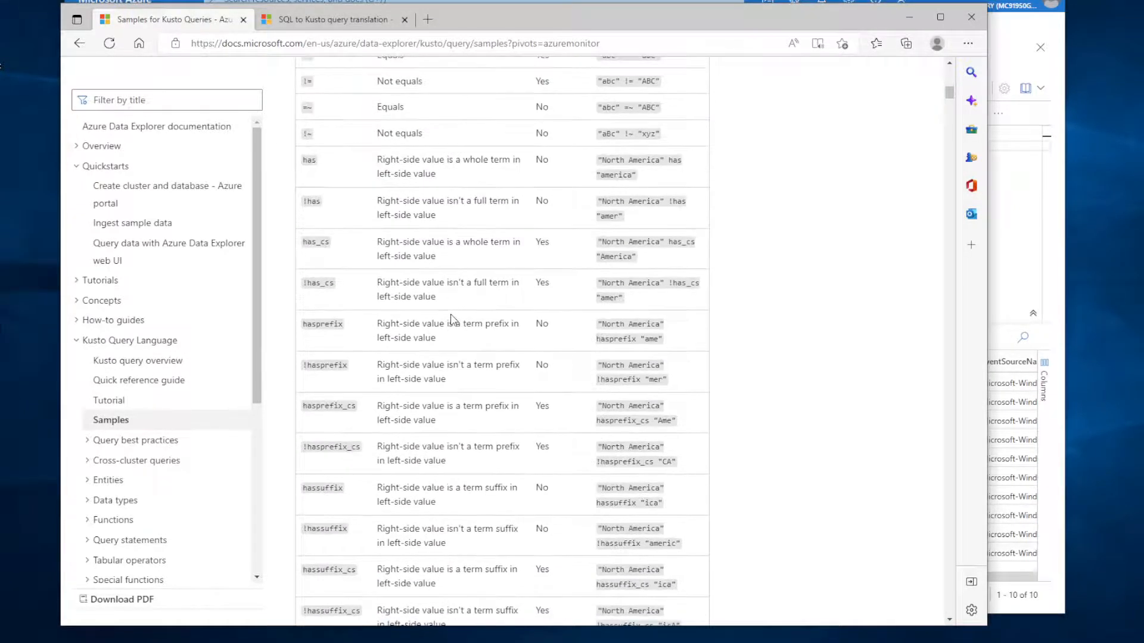
scroll(450, 320, up, 3)
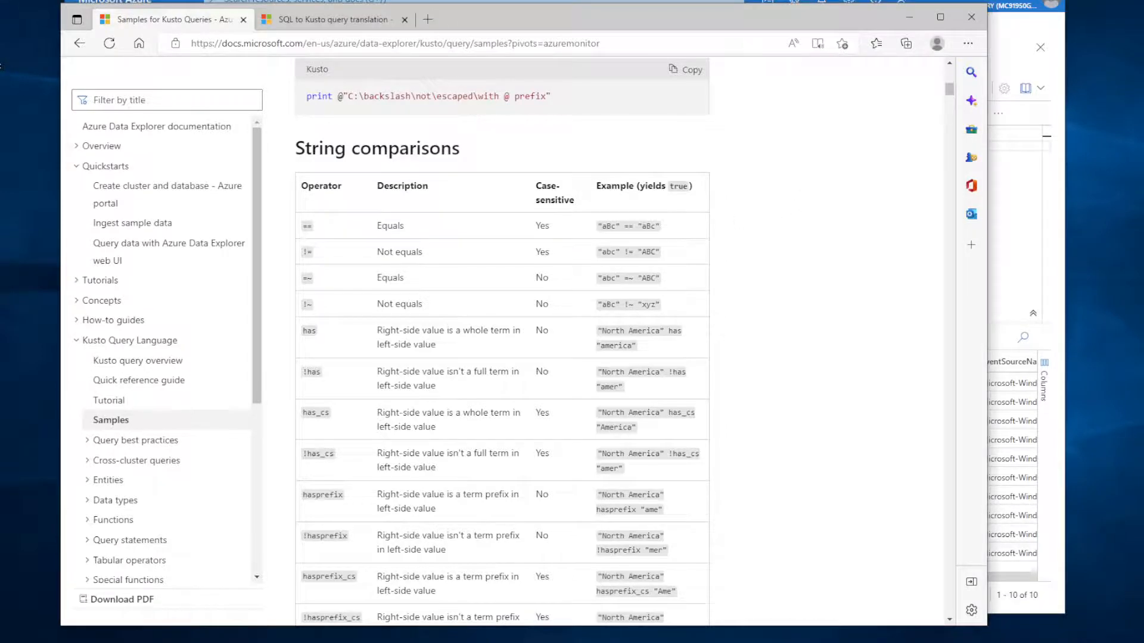
key(alt+Tab)
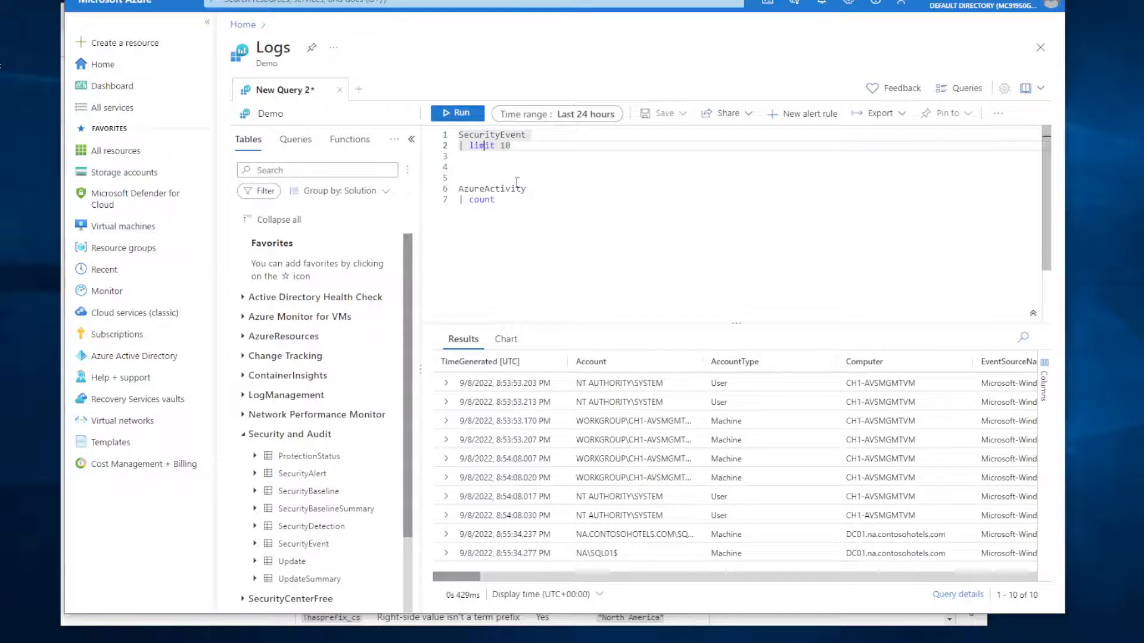
Delete the limit line and the AzureActivity count query, keeping only the SecurityEvent line in the editor.
drag(511, 201, 459, 149)
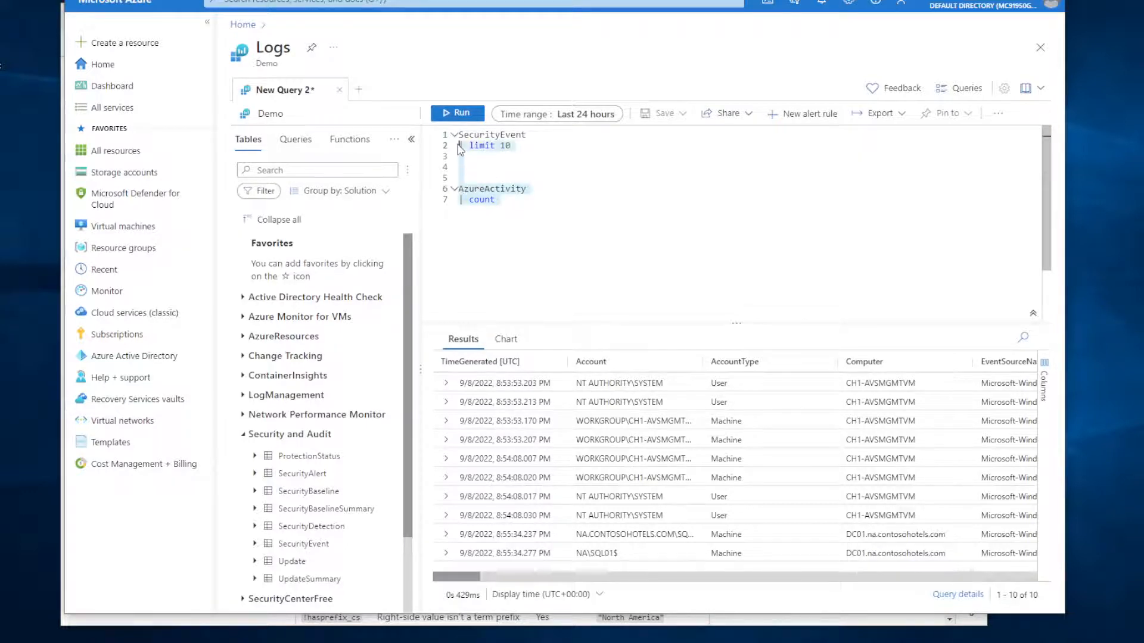
key(BackSpace)
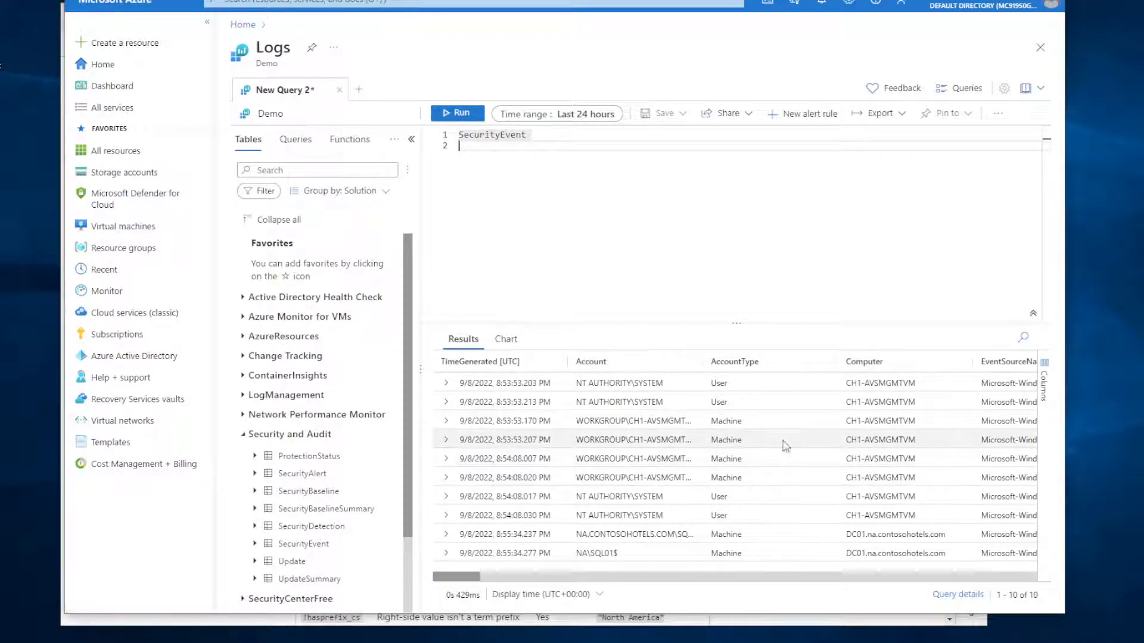
drag(466, 577, 534, 584)
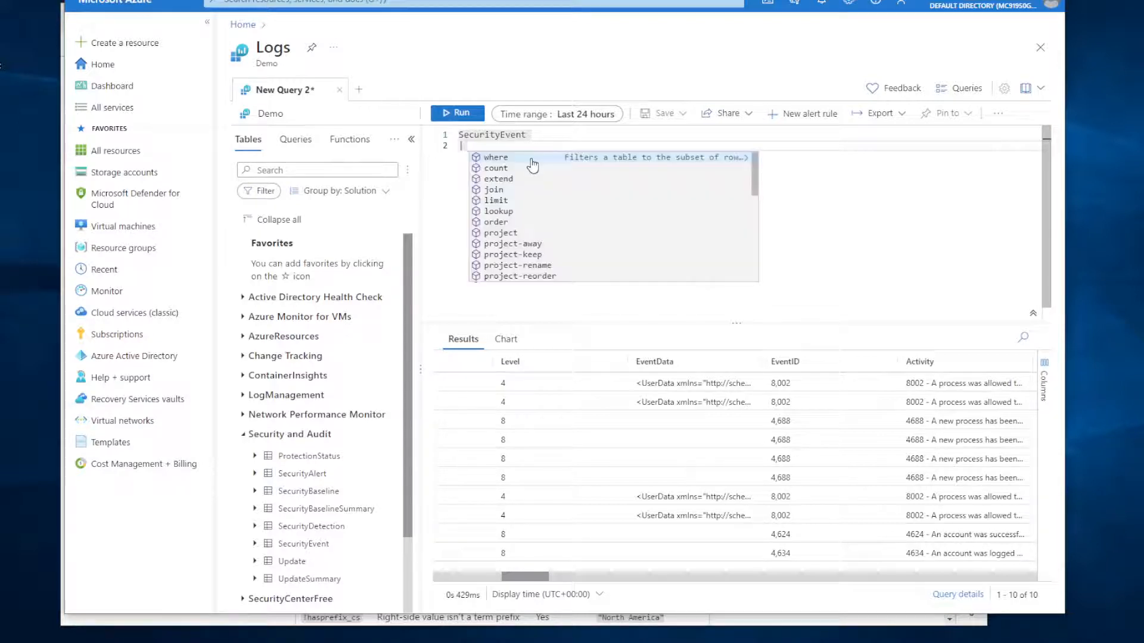
Filter the SecurityEvent table with where EventID == 4624 and run the query.
text(where)
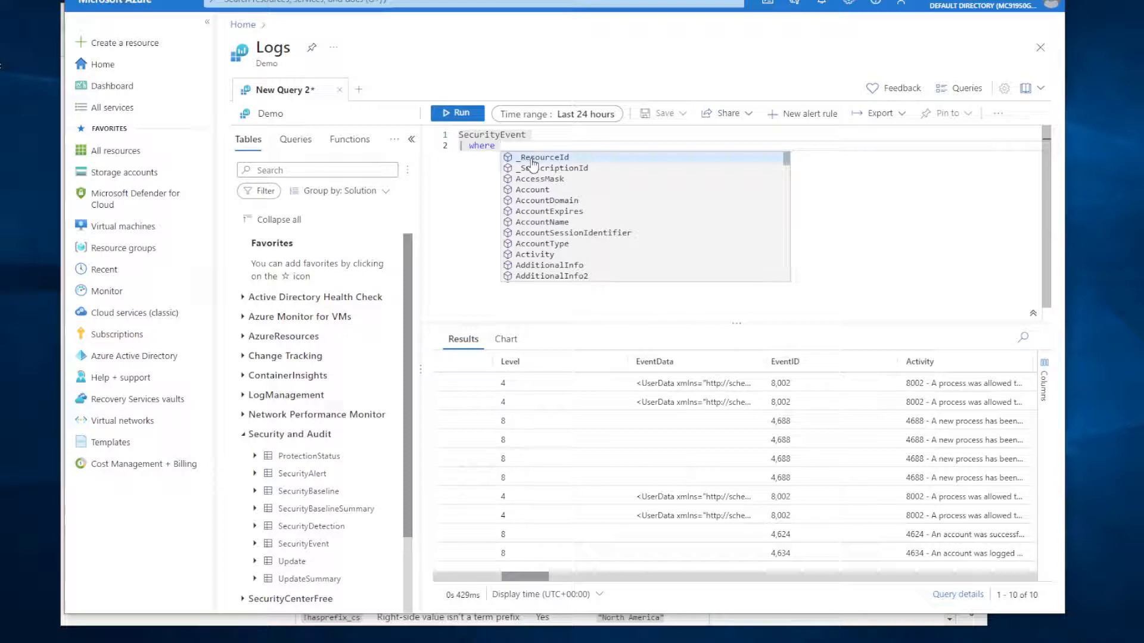
text( eve)
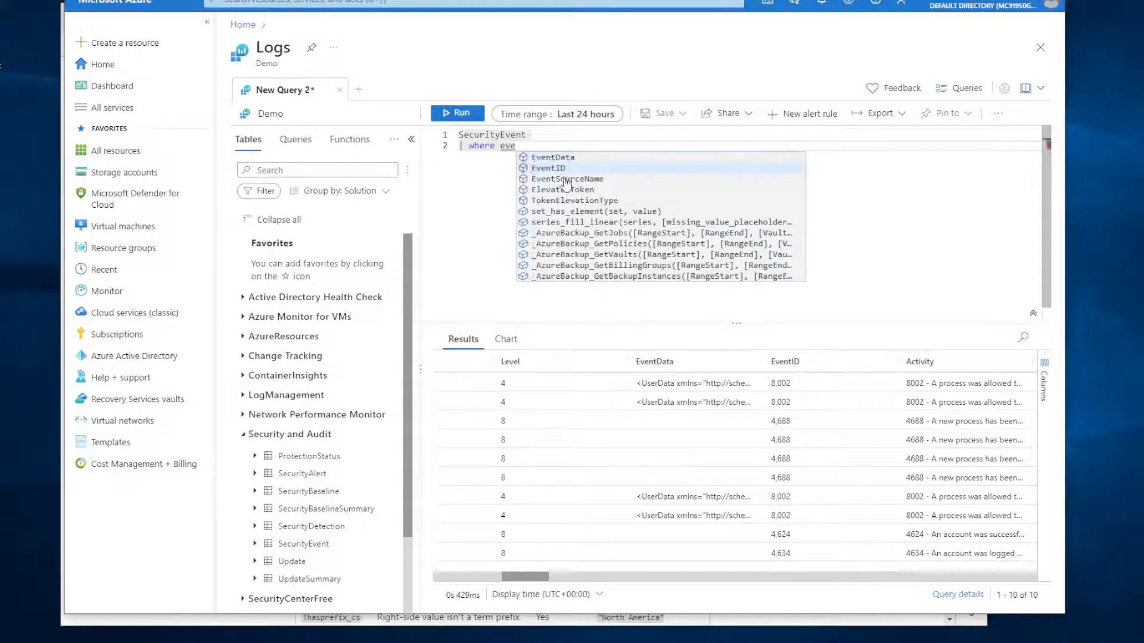
click(534, 168)
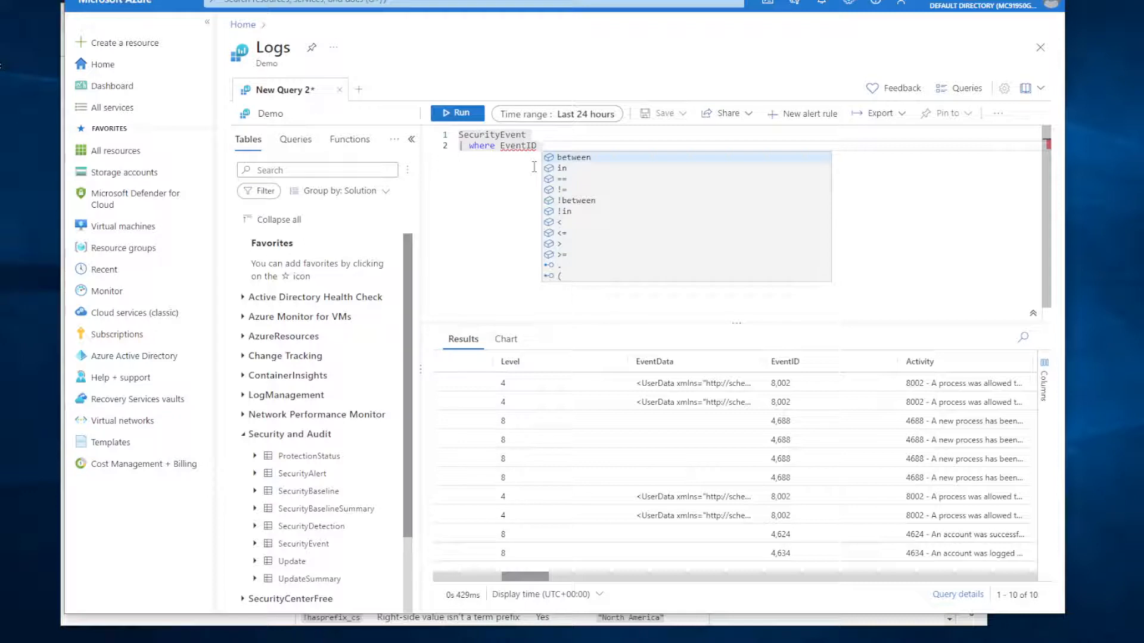
text(==)
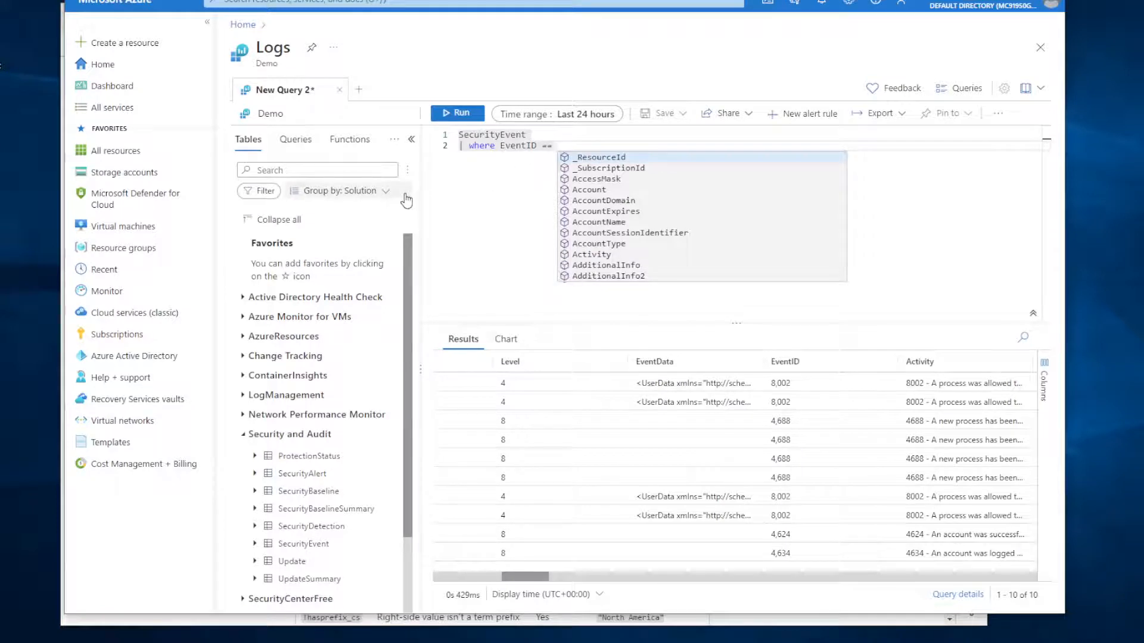
text(4624)
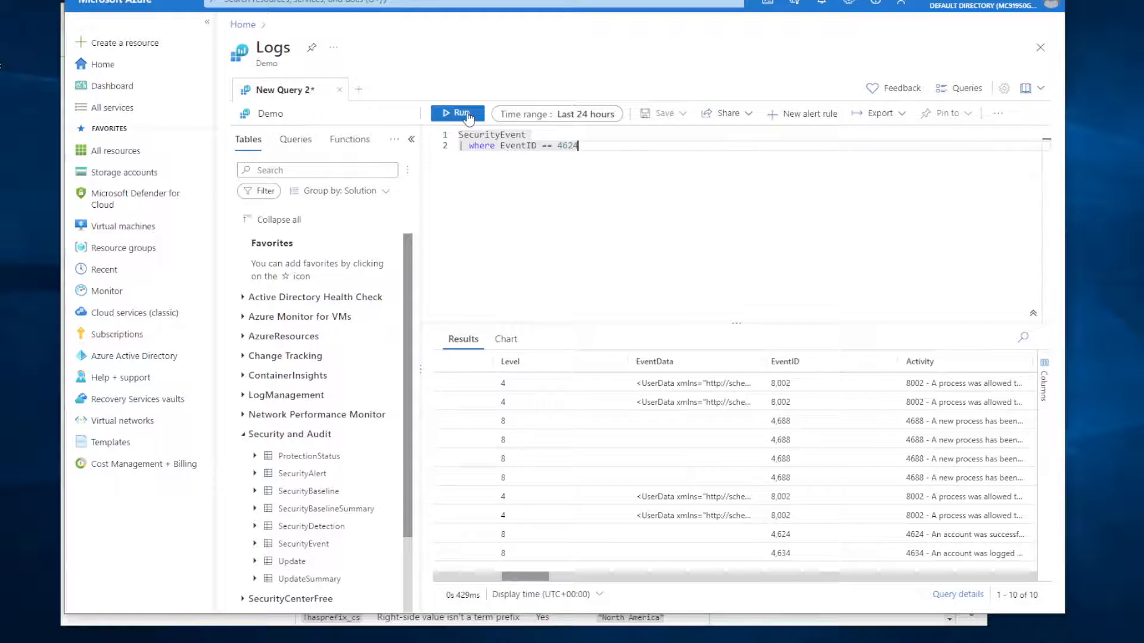
key(shift+Return)
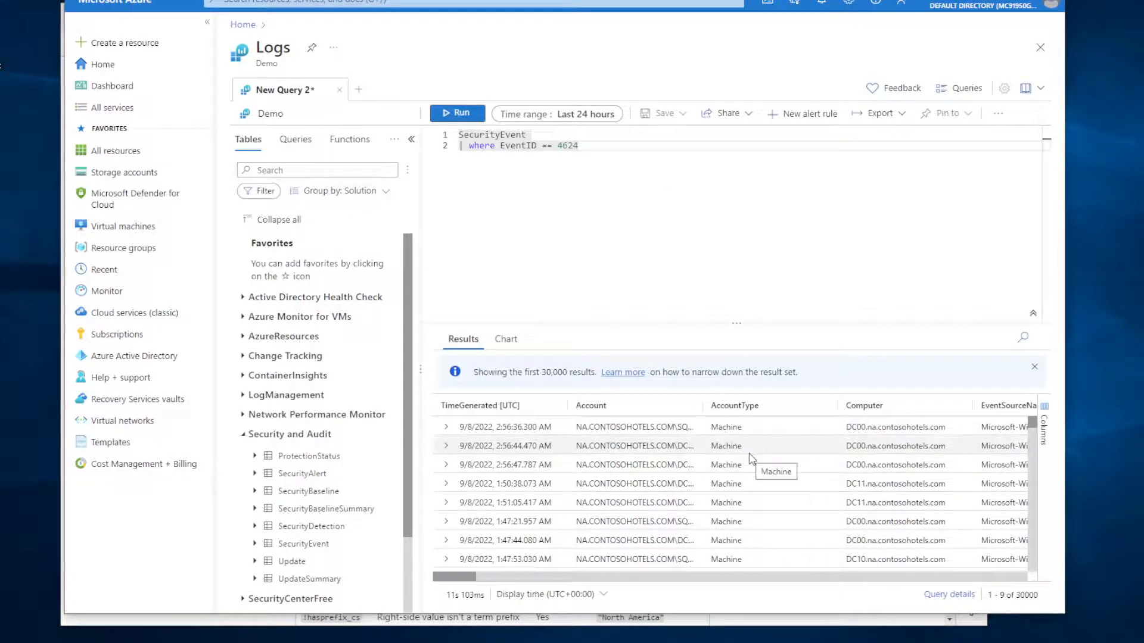
Narrow the query's time range to Last 30 minutes and run it again.
scroll(752, 459, down, 5)
scroll(752, 460, down, 6)
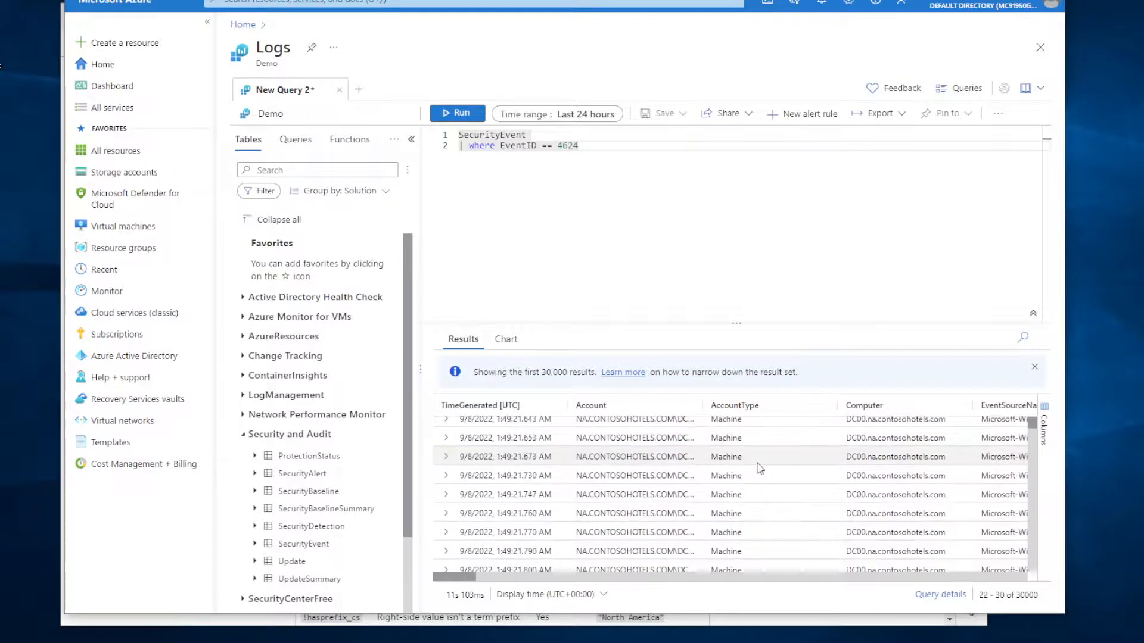
scroll(762, 473, up, 3)
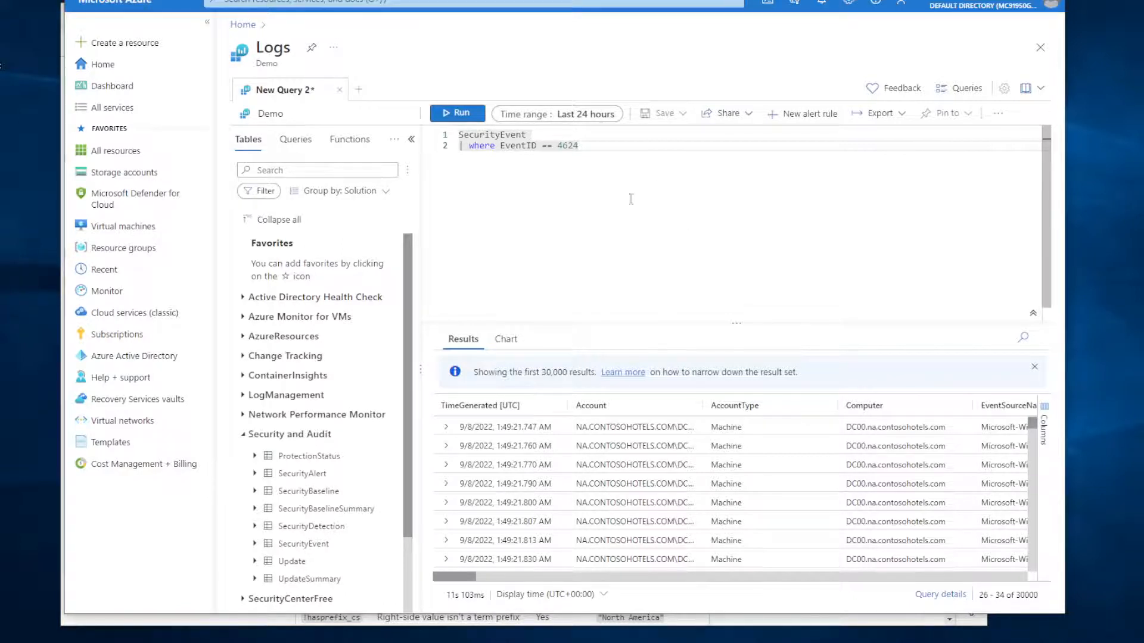
click(571, 117)
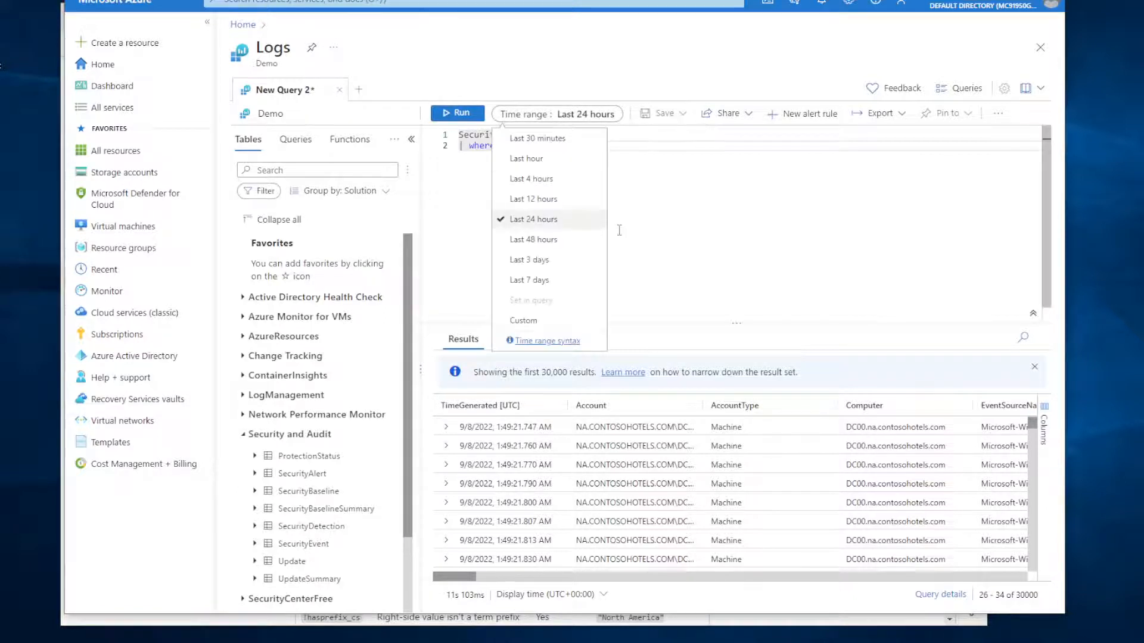
click(533, 158)
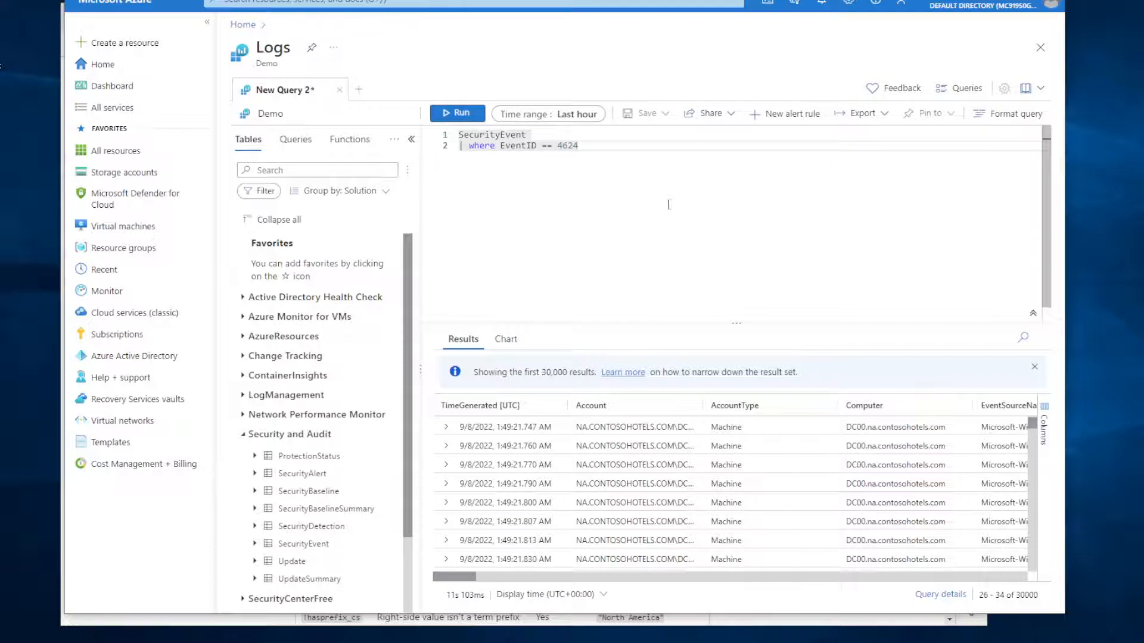
click(569, 115)
click(559, 138)
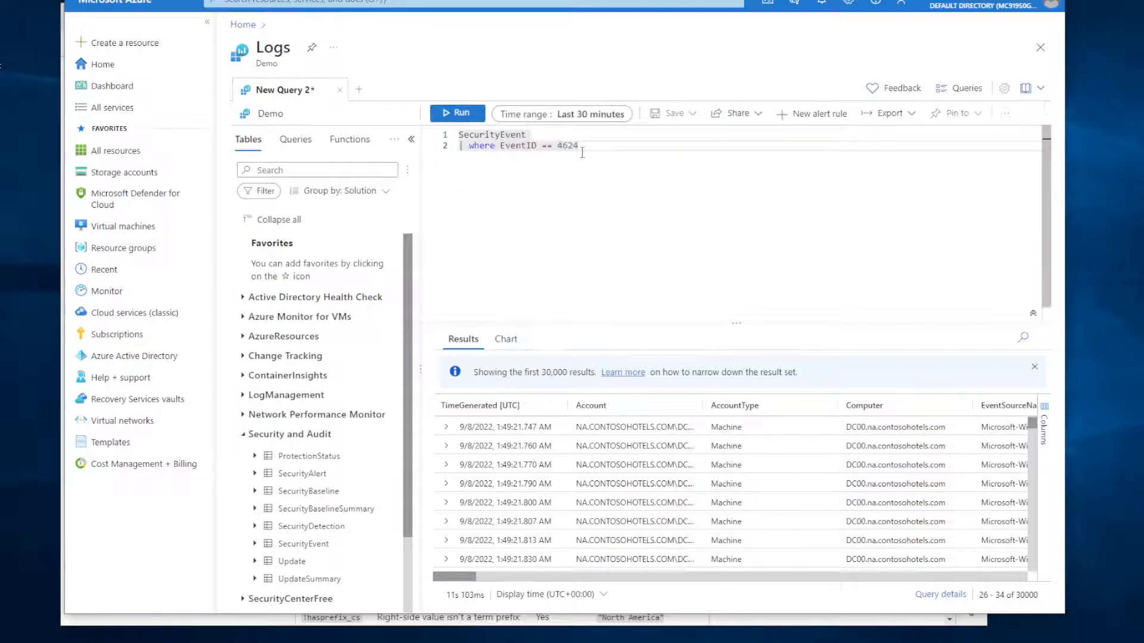
key(shift+Return)
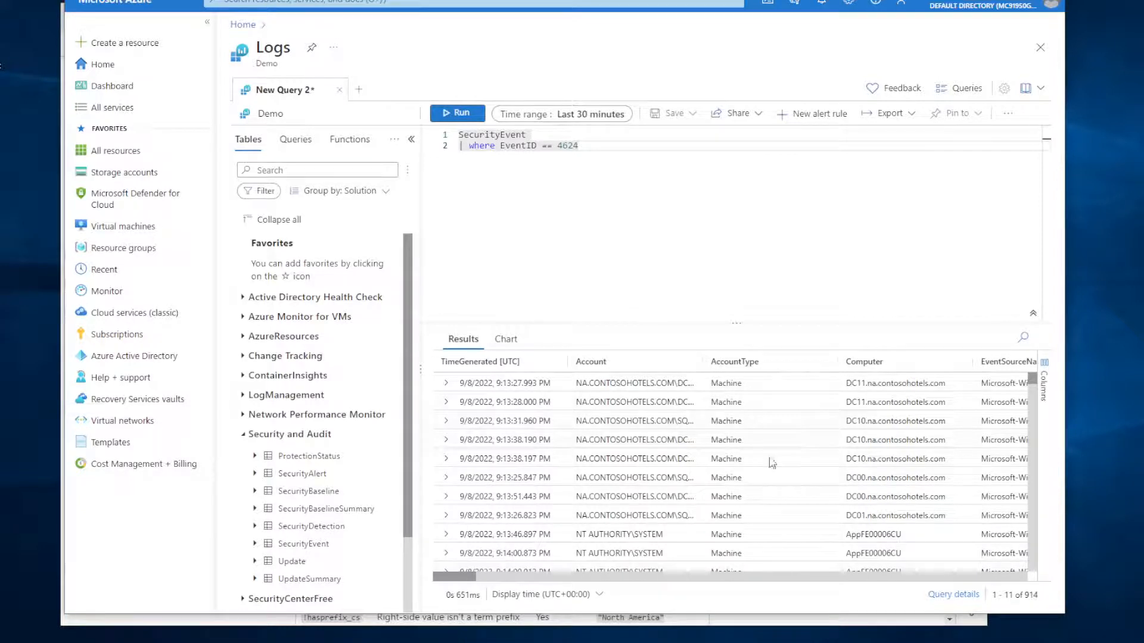
mouse_move(1002, 599)
mouse_down()
mouse_move(1039, 585)
mouse_move(1008, 593)
mouse_up()
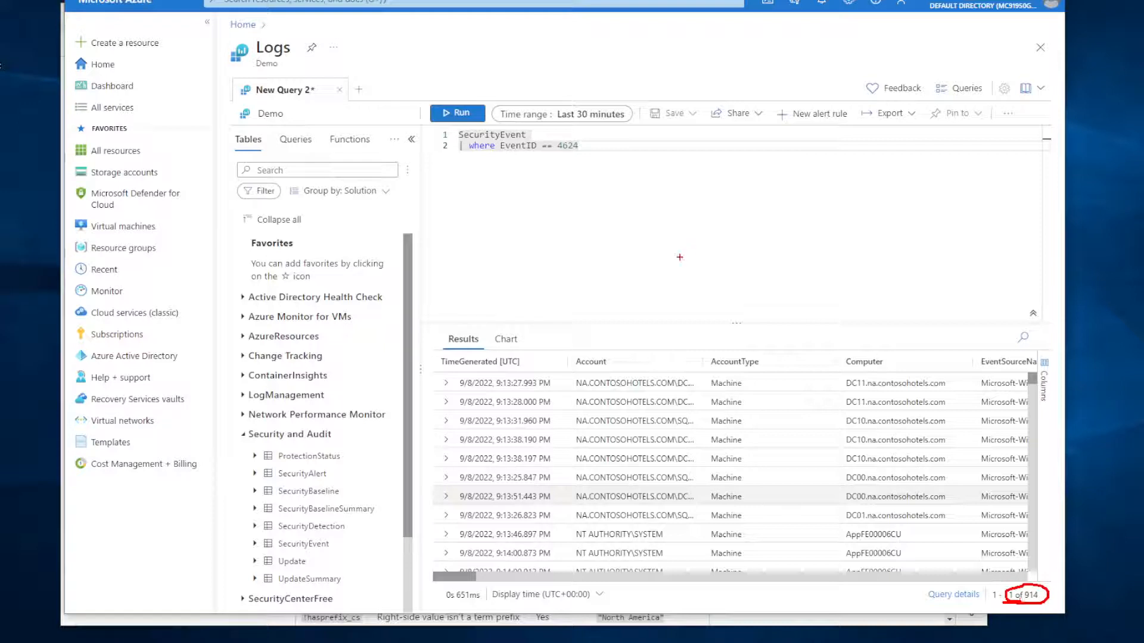
key(Escape)
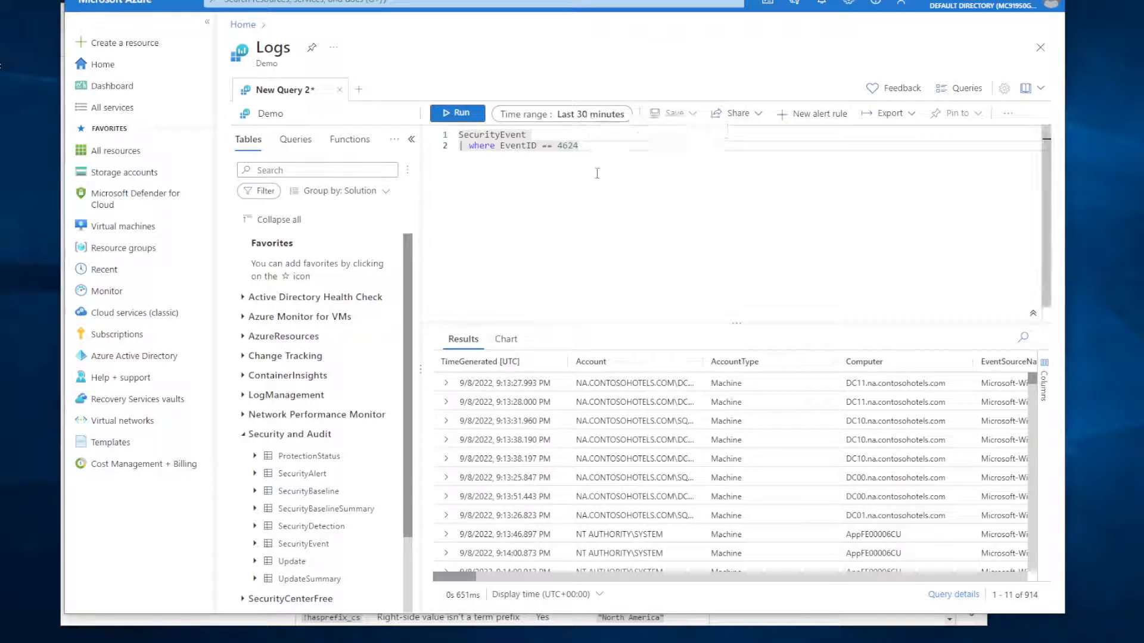
Add the line where TimeGenerated >ago(30m) above the EventID filter and run the query.
click(596, 145)
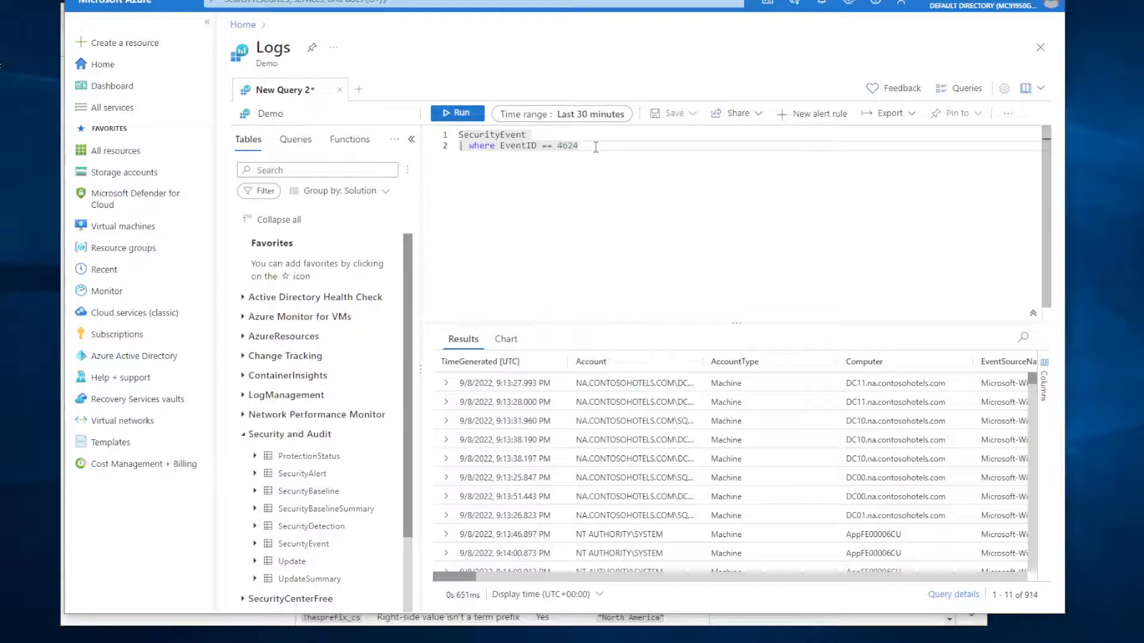
click(542, 137)
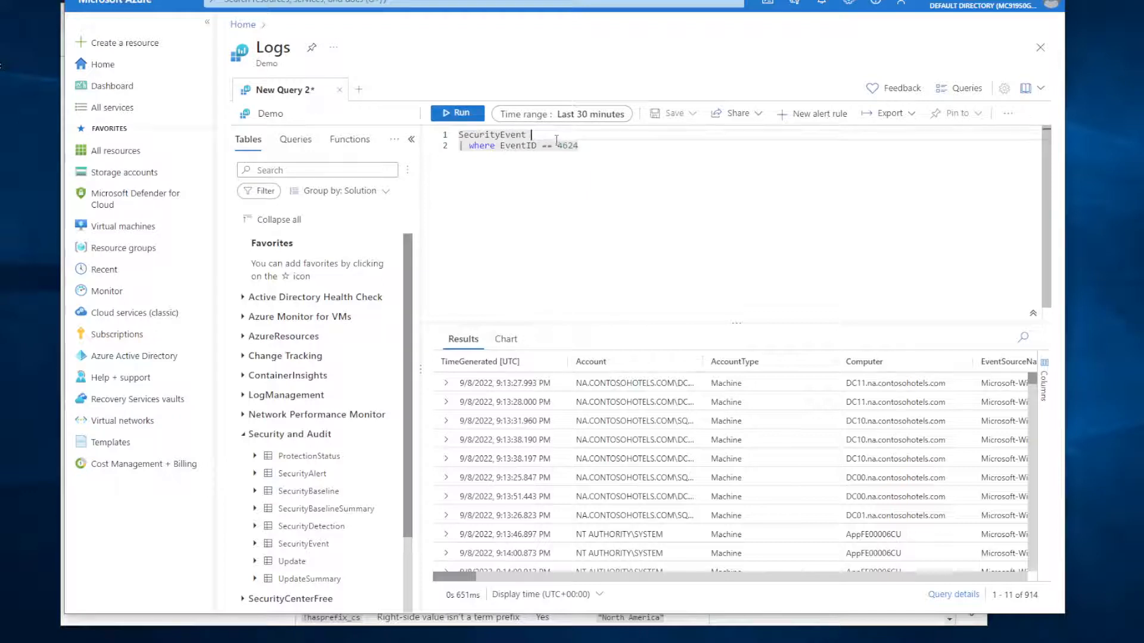
key(Return)
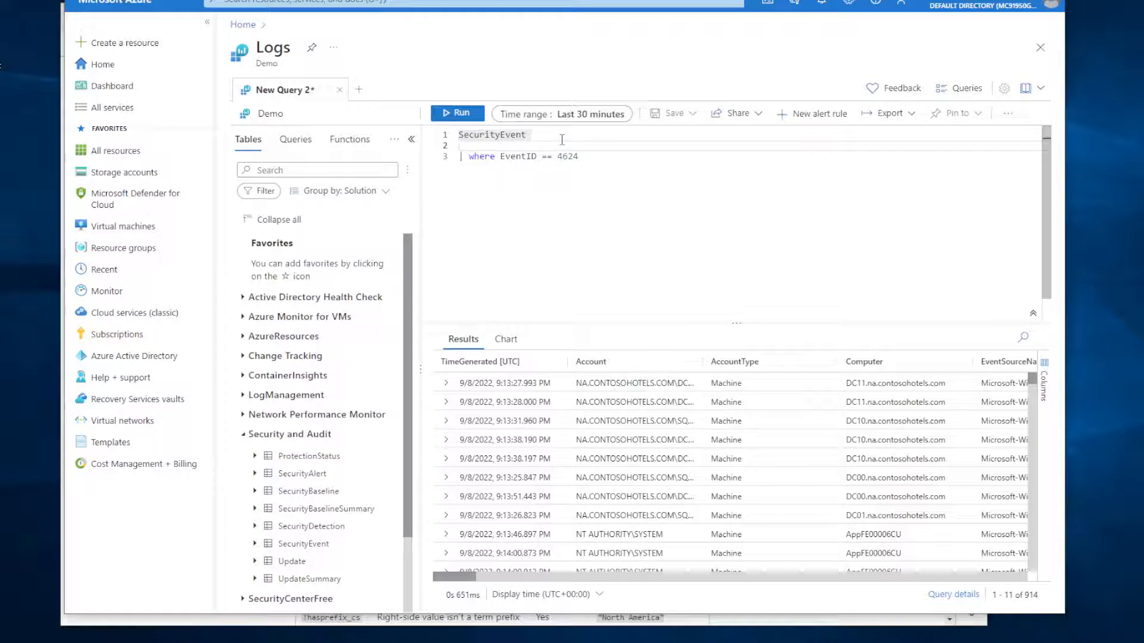
text(| where)
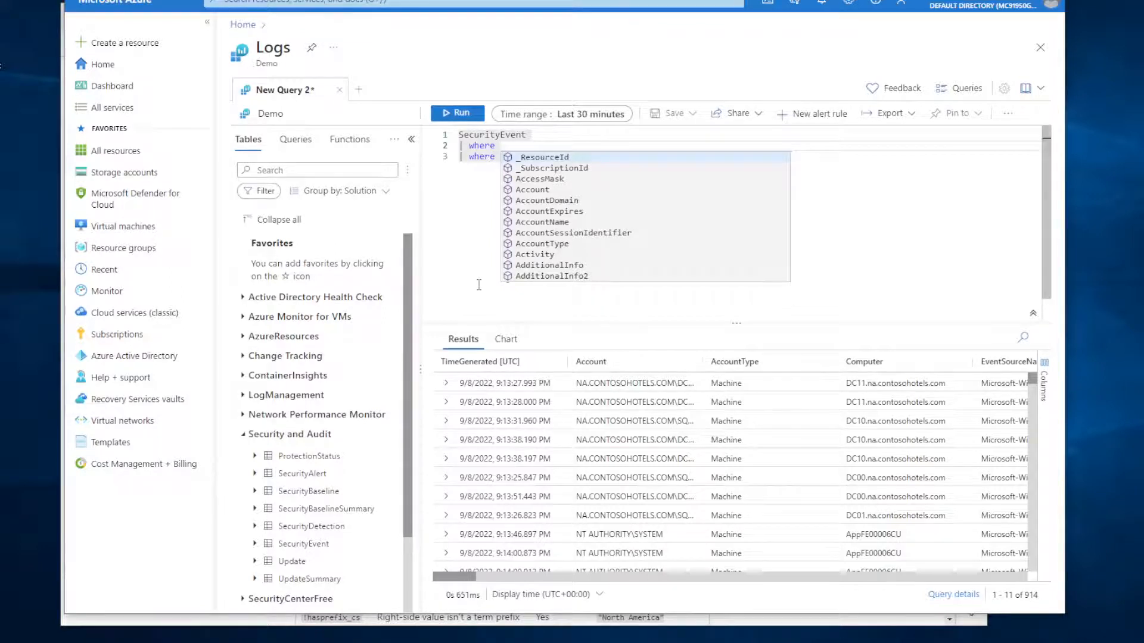
text(timer)
key(Tab)
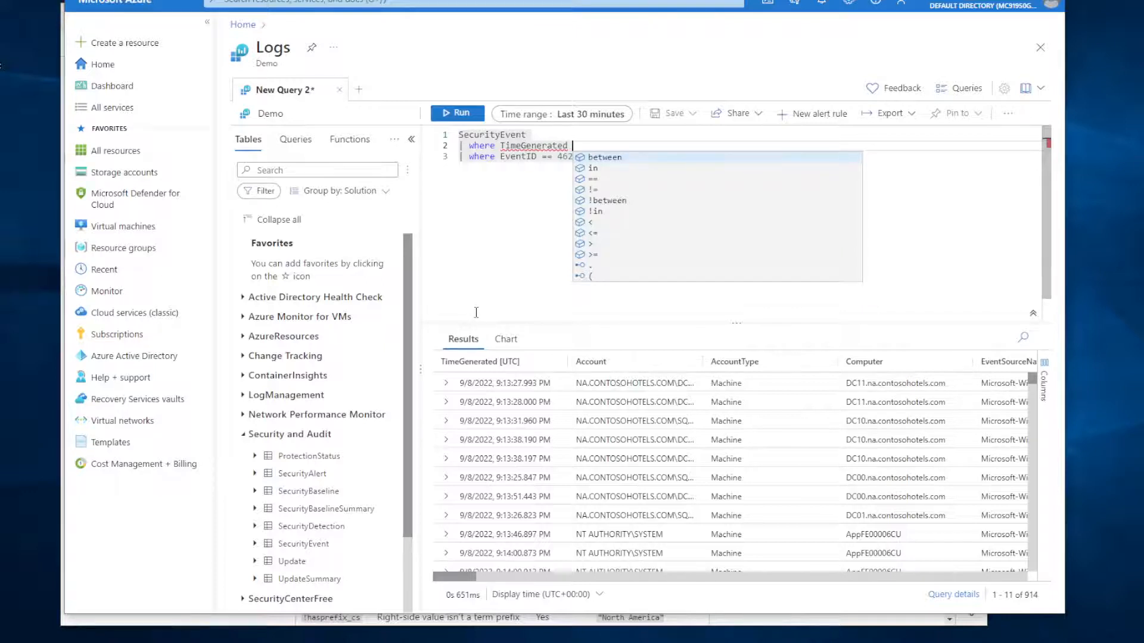
text(>)
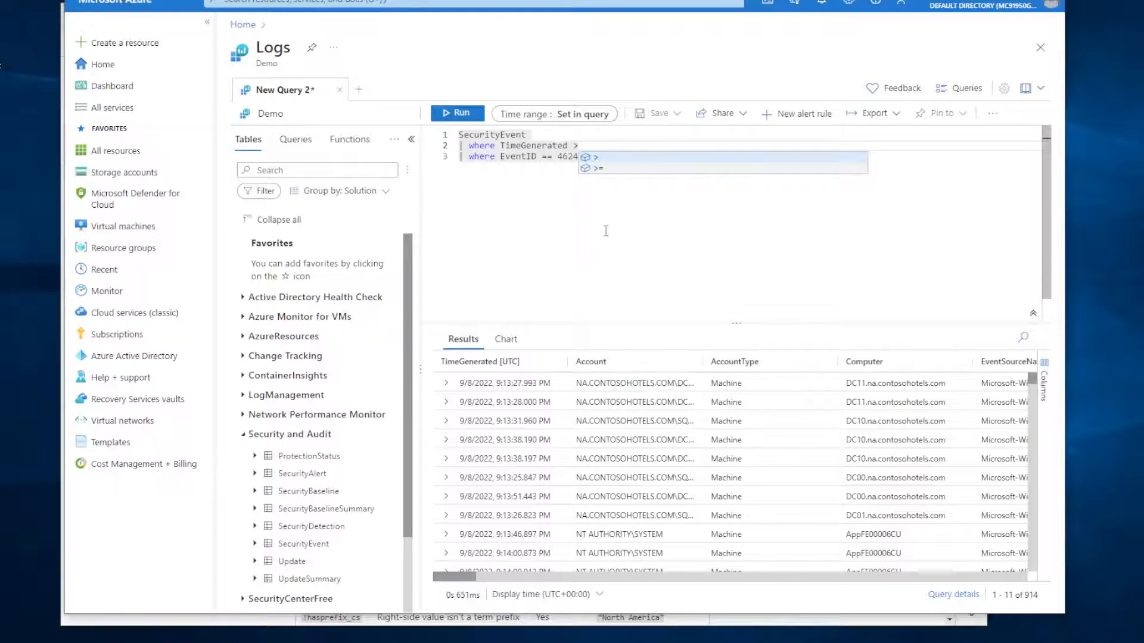
text(ago)
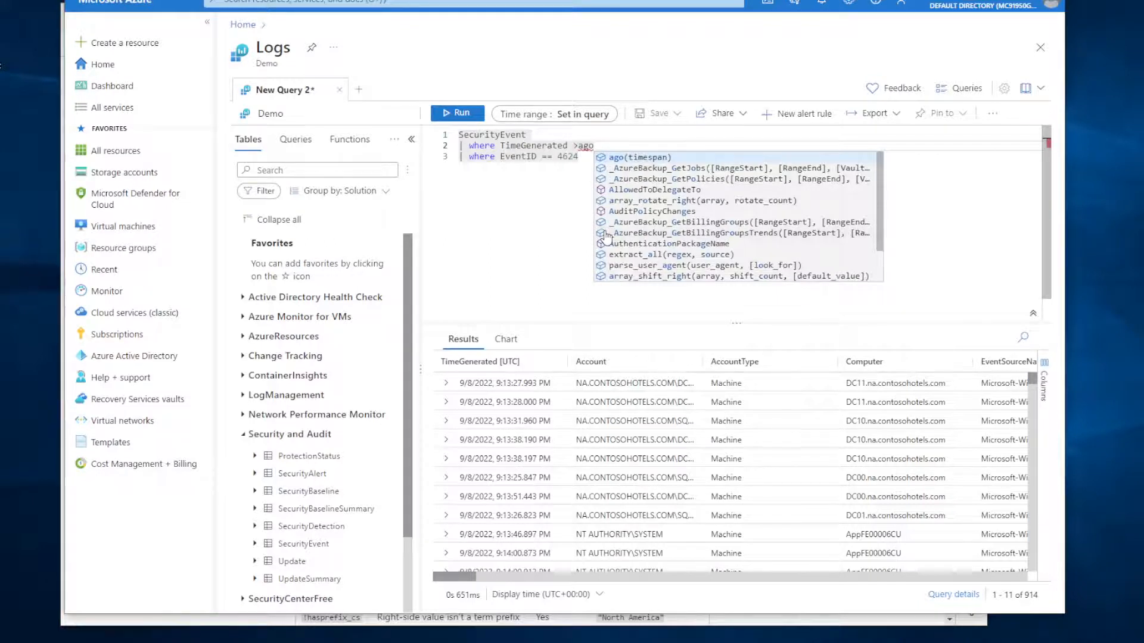
text(()
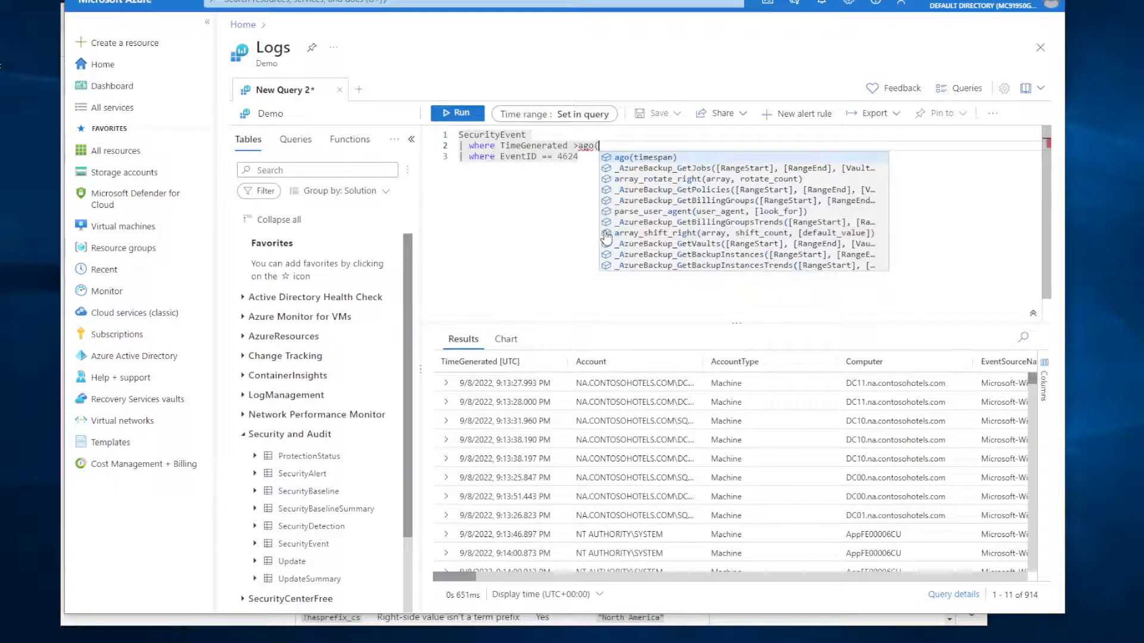
text(30m))
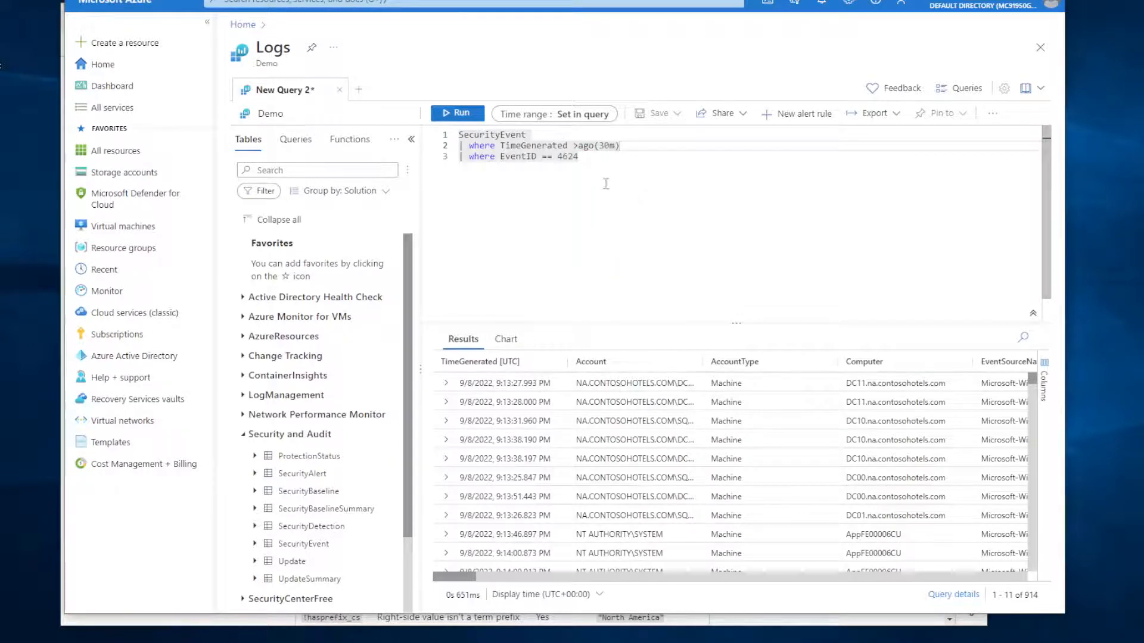
click(473, 122)
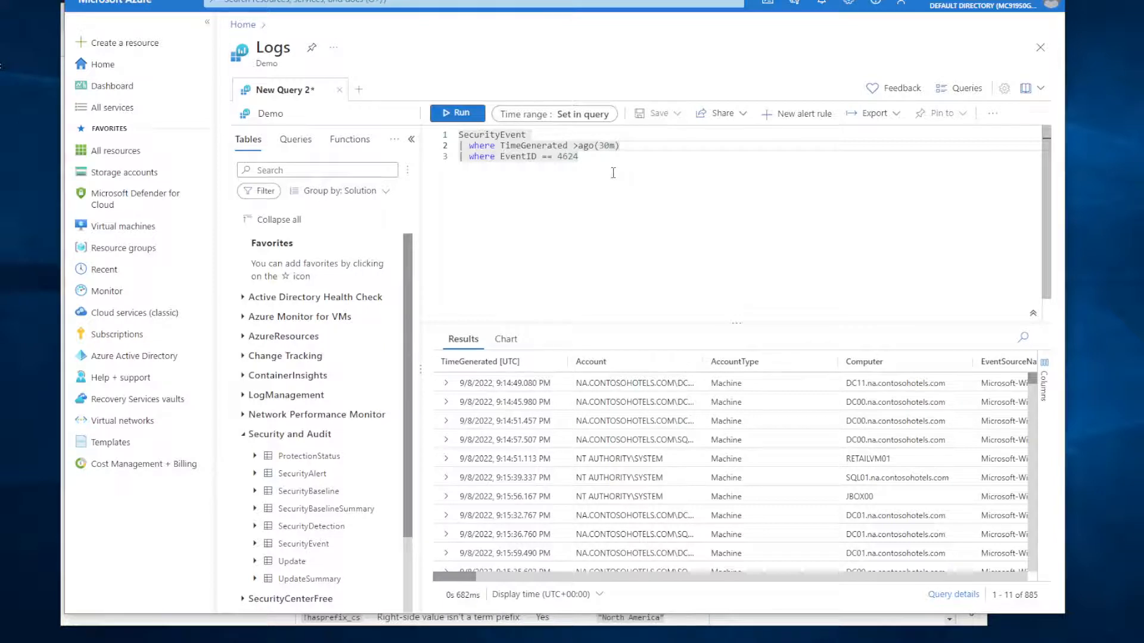
mouse_move(460, 152)
mouse_down()
mouse_move(644, 143)
mouse_move(450, 141)
mouse_move(456, 153)
mouse_up()
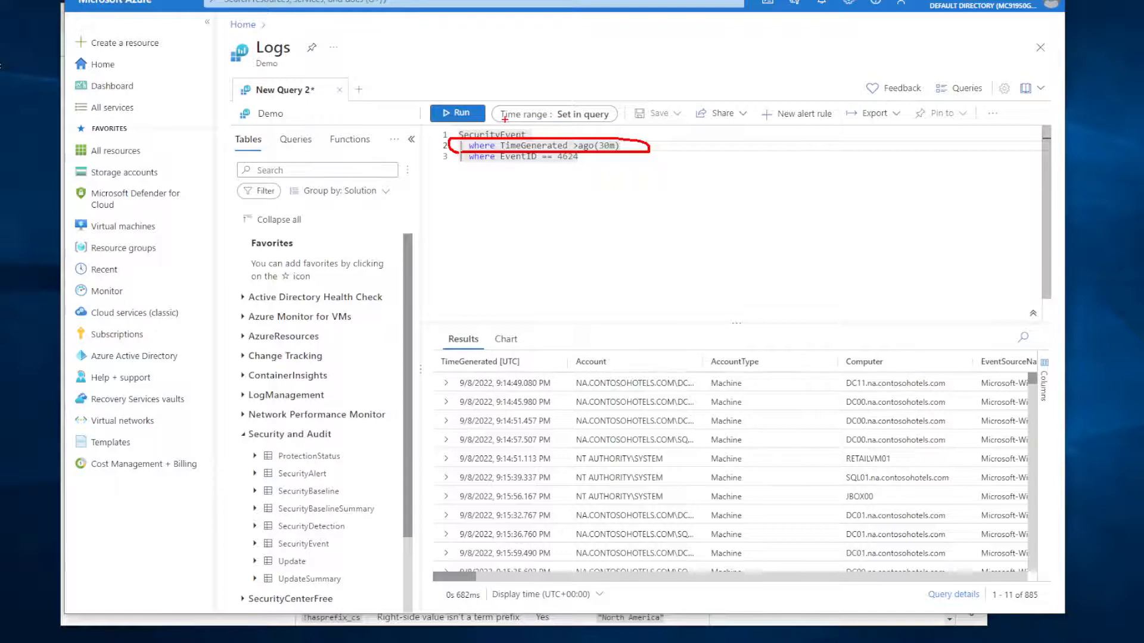
drag(505, 119, 613, 120)
key(Escape)
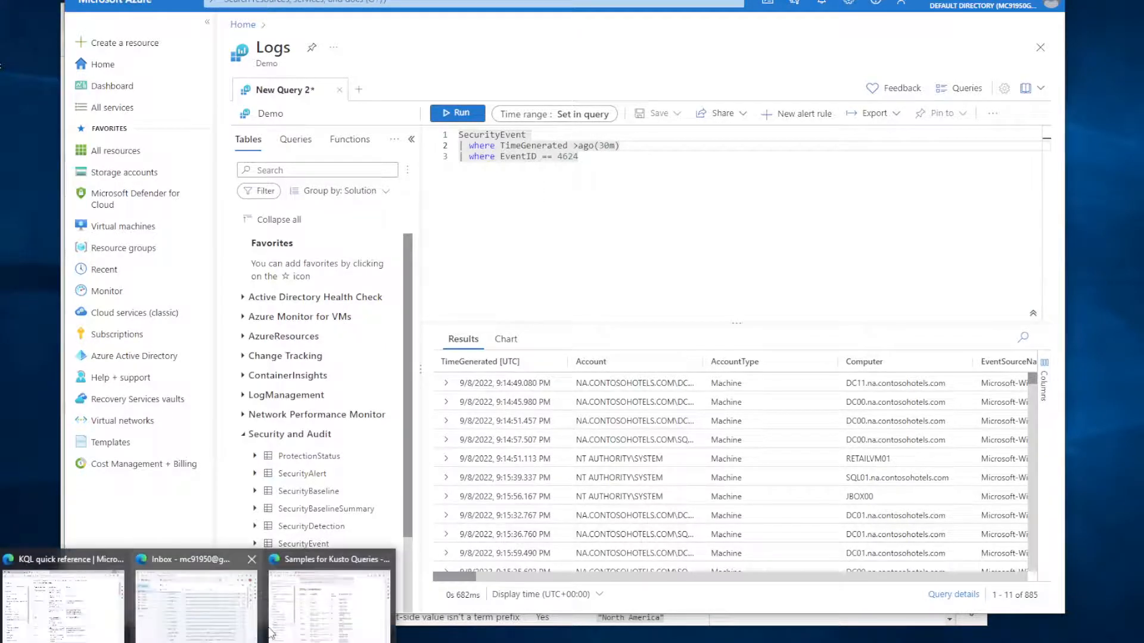
Switch to the Samples for Kusto Queries article in the browser and find the timespan shorthand table under Date-time basics.
click(322, 604)
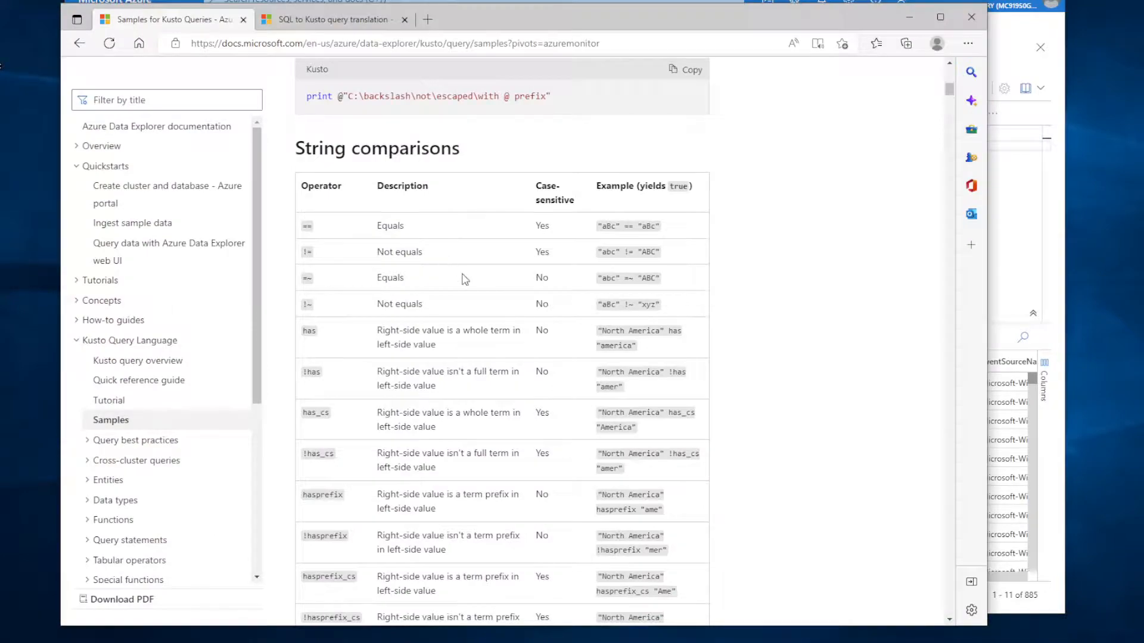
scroll(456, 265, down, 15)
scroll(464, 278, down, 13)
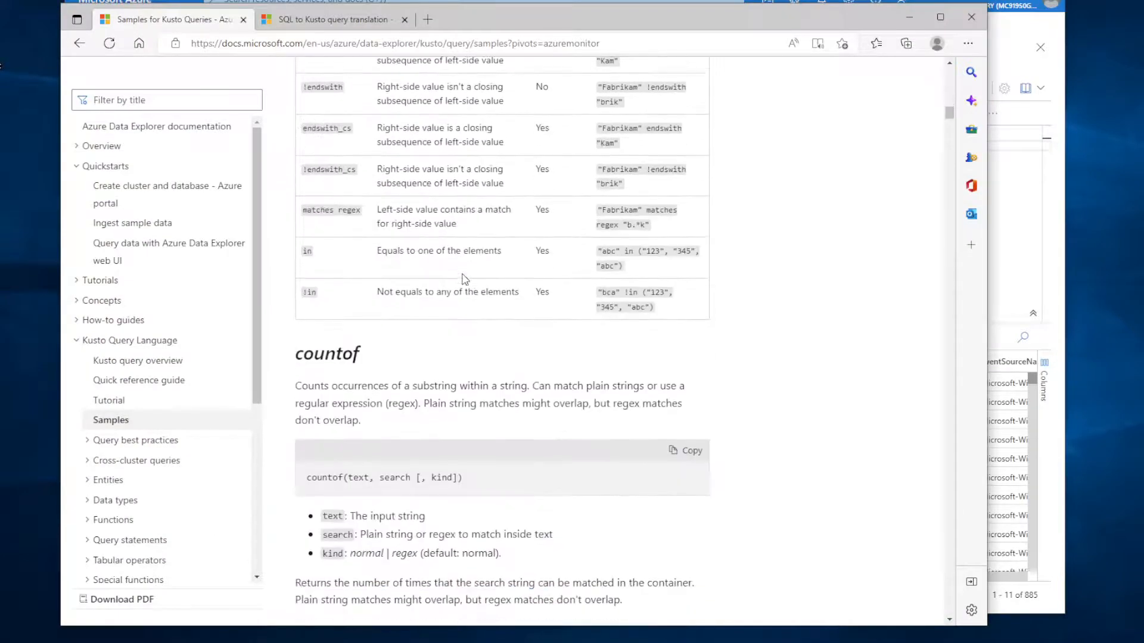
scroll(464, 275, down, 15)
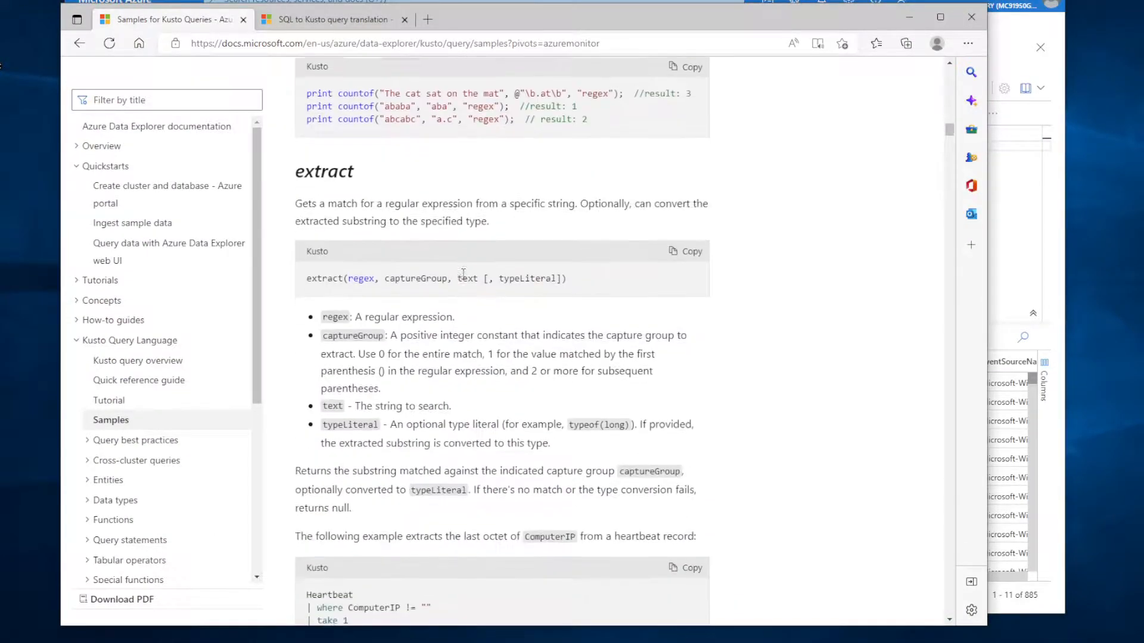
scroll(465, 280, down, 15)
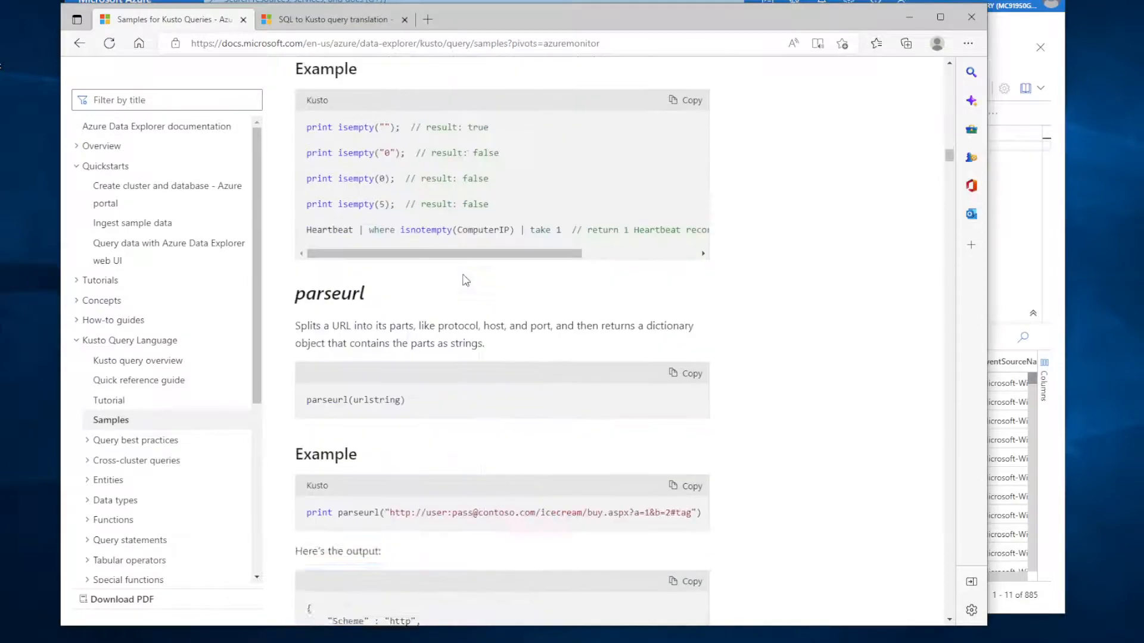
scroll(465, 281, down, 15)
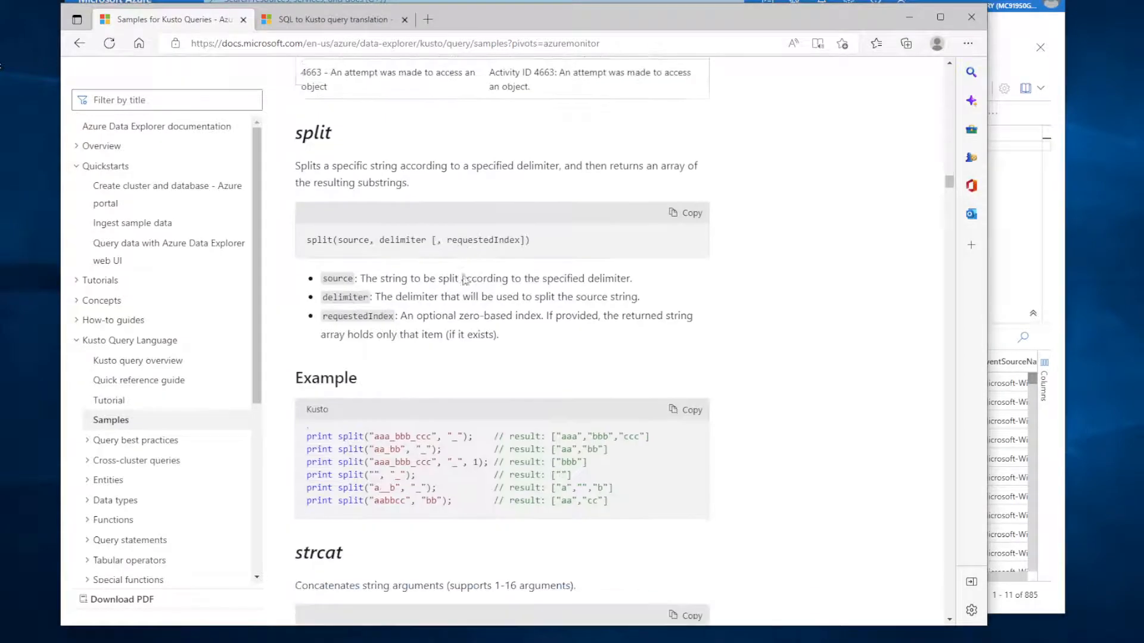
scroll(466, 281, down, 10)
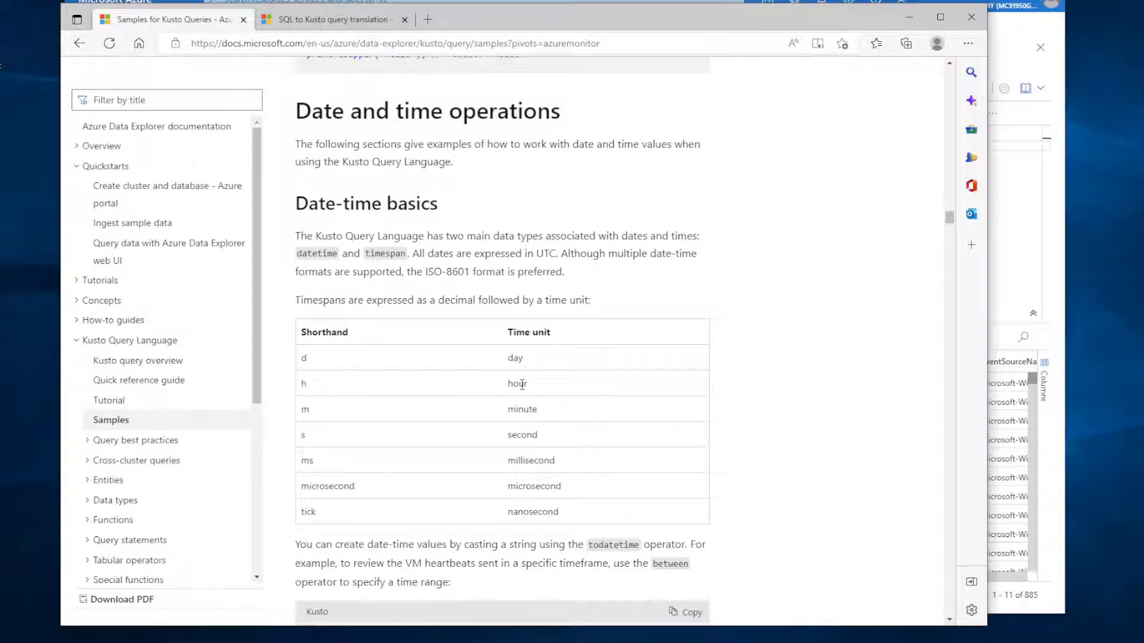
Return to the Azure Logs query, replace ago(30m) with now(-30m) in the TimeGenerated filter and run the query.
key(alt+Tab)
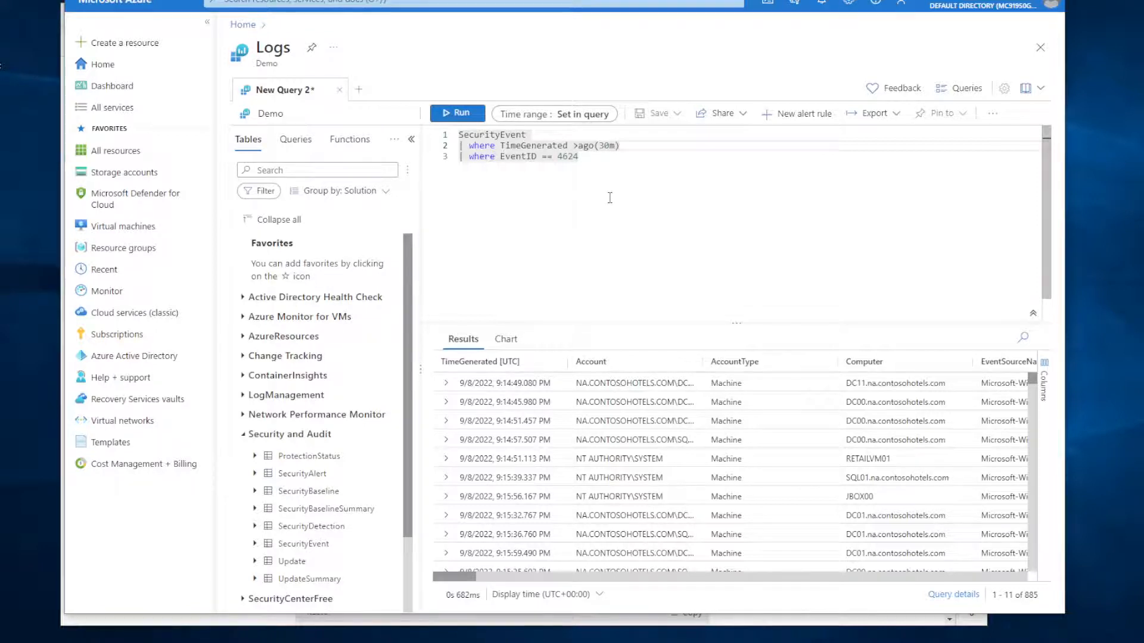
double_click(586, 146)
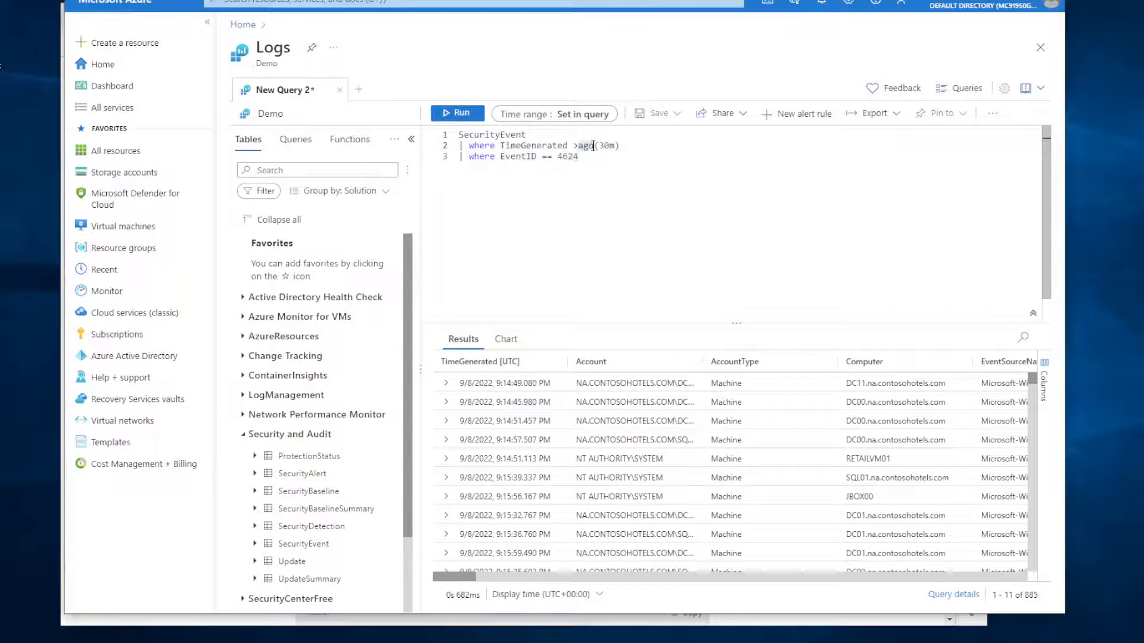
text(now()
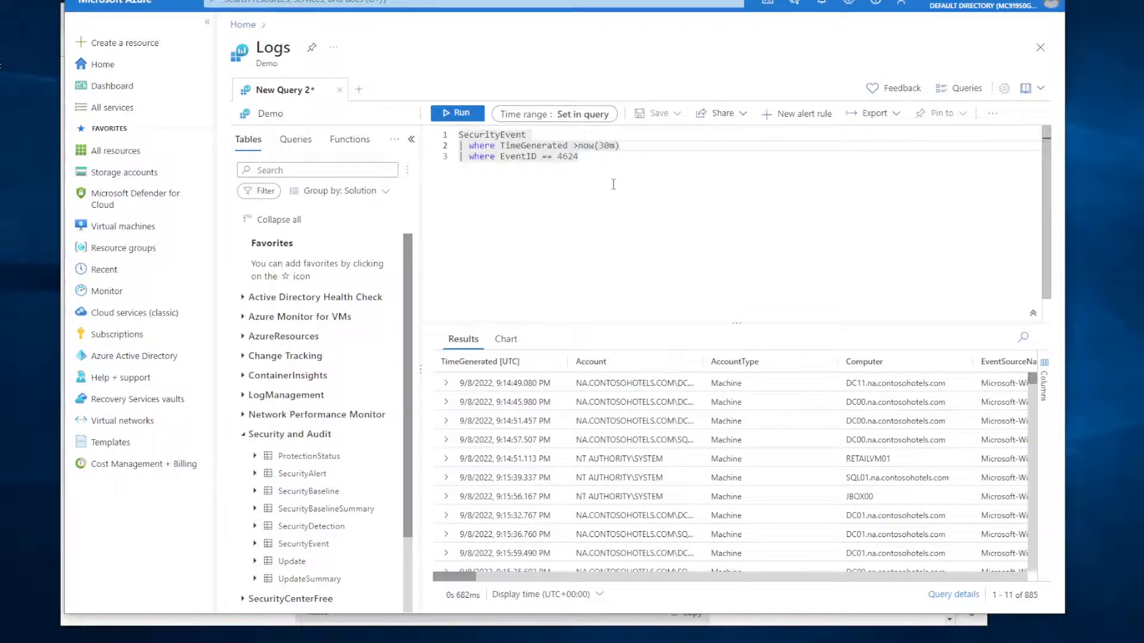
text(-)
click(460, 114)
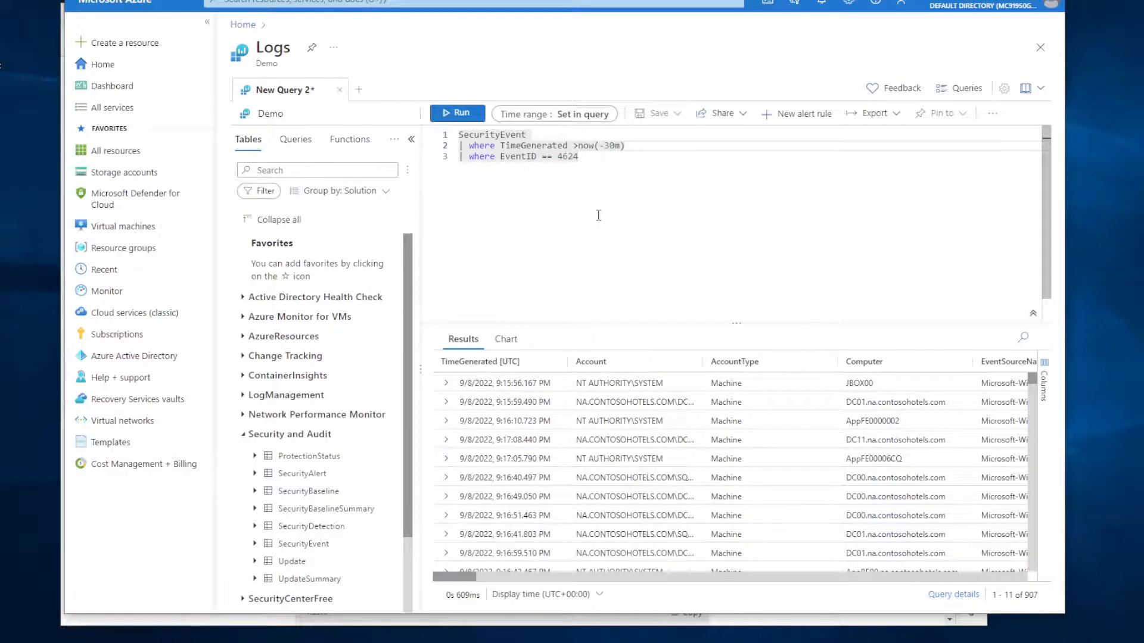
Insert a space between the > operator and now(-30m), and highlight the where TimeGenerated condition in the query.
click(578, 146)
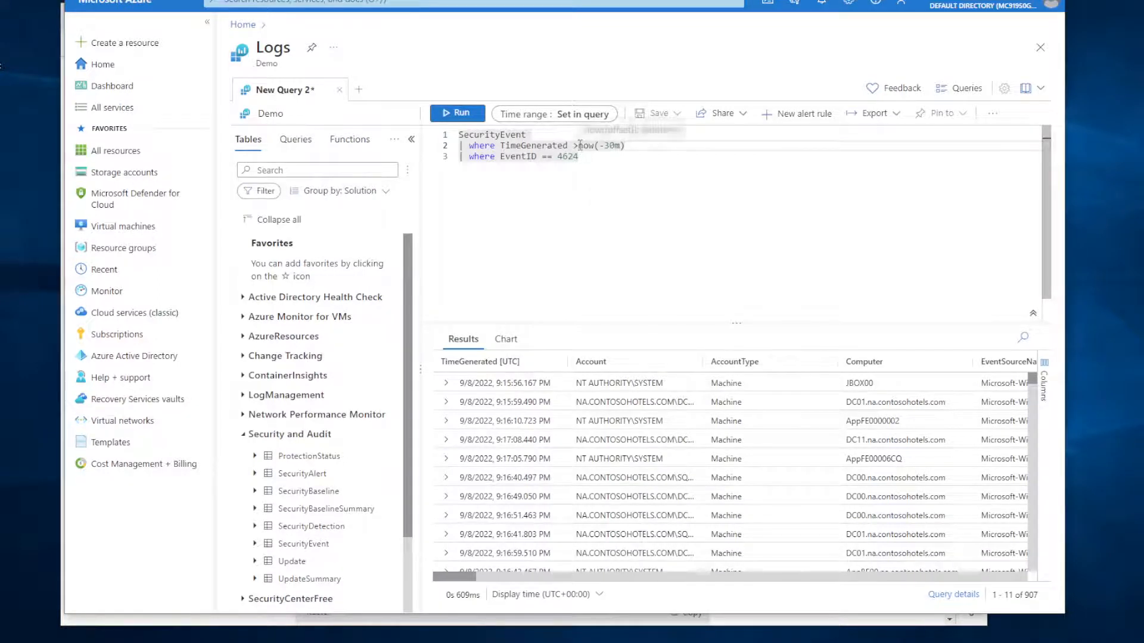
click(642, 239)
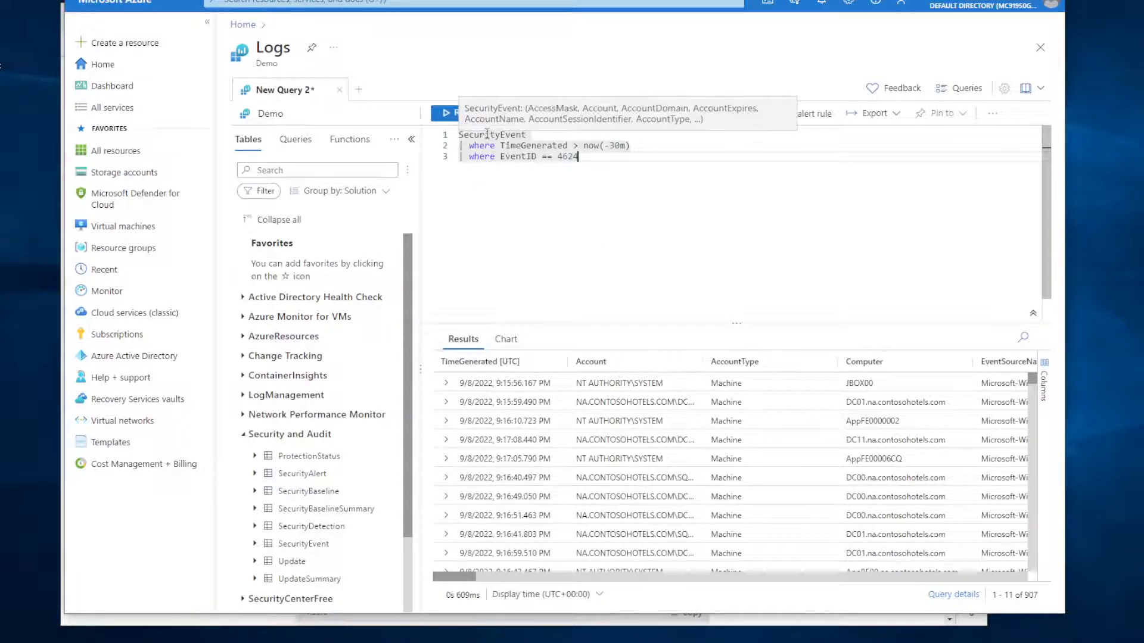
click(487, 135)
drag(469, 146, 647, 146)
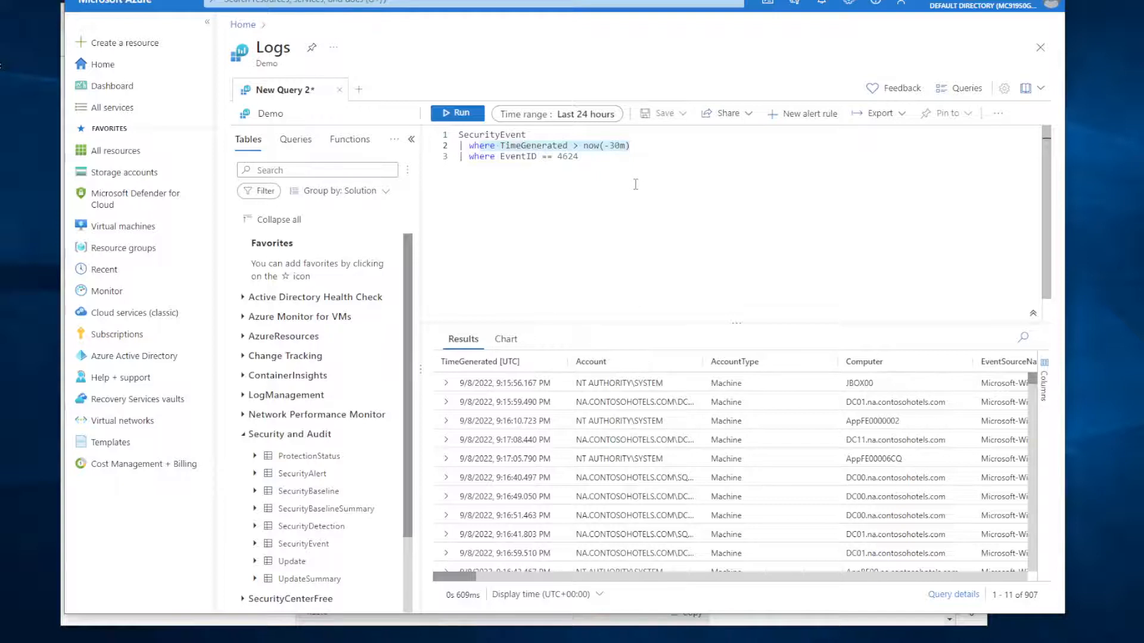
Review the EventID 4624 filter line and examine the AccountType values across the query results.
click(480, 157)
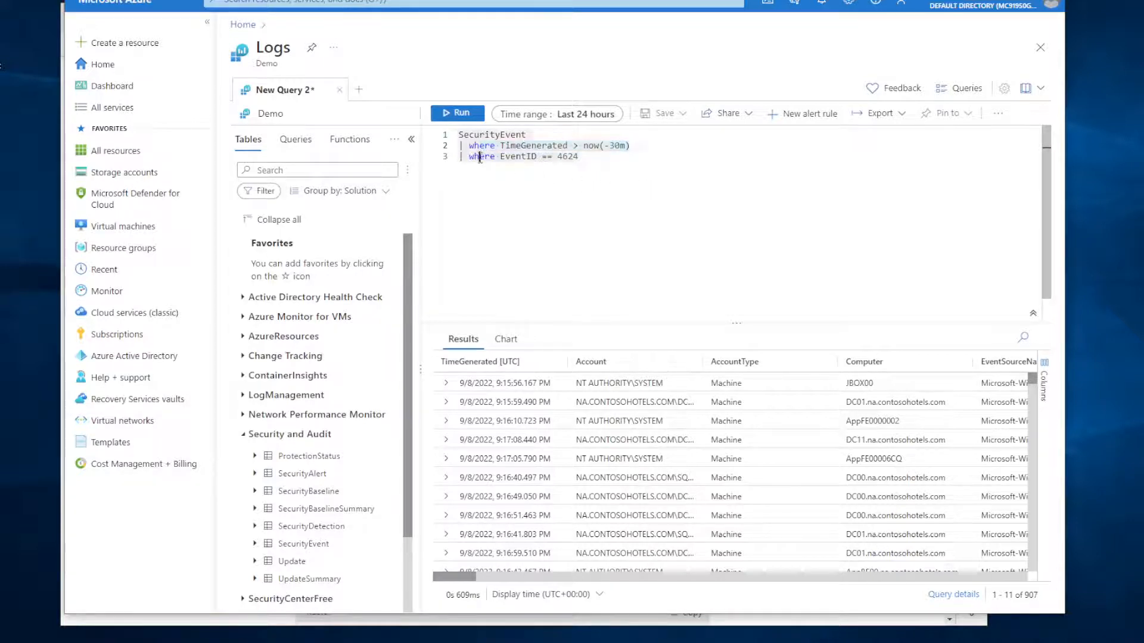
drag(480, 157, 578, 157)
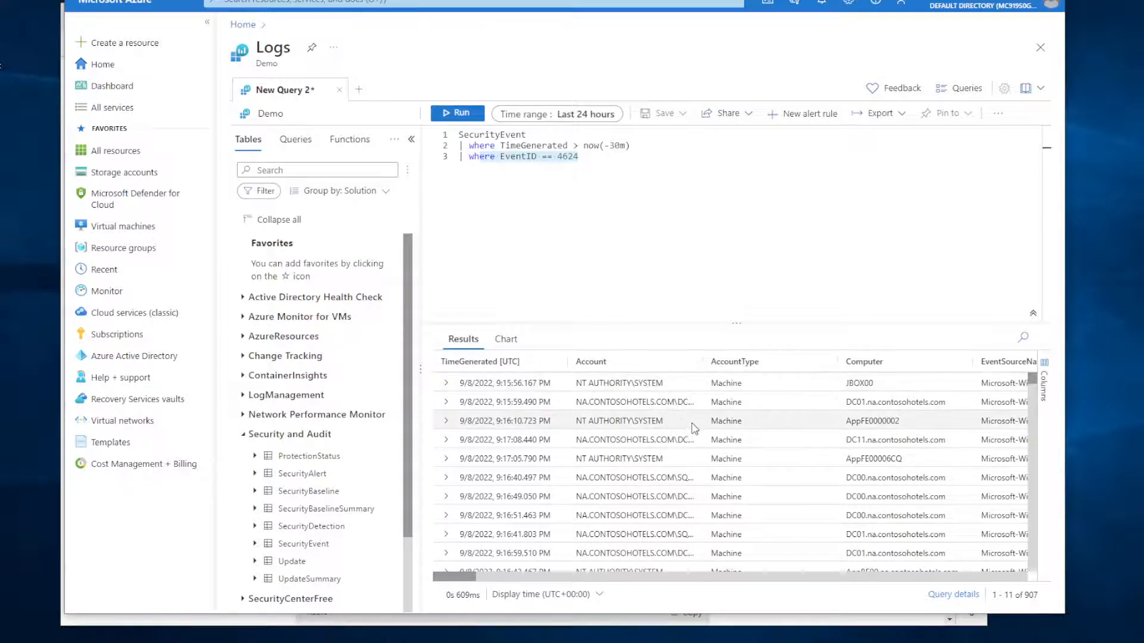
scroll(693, 427, down, 5)
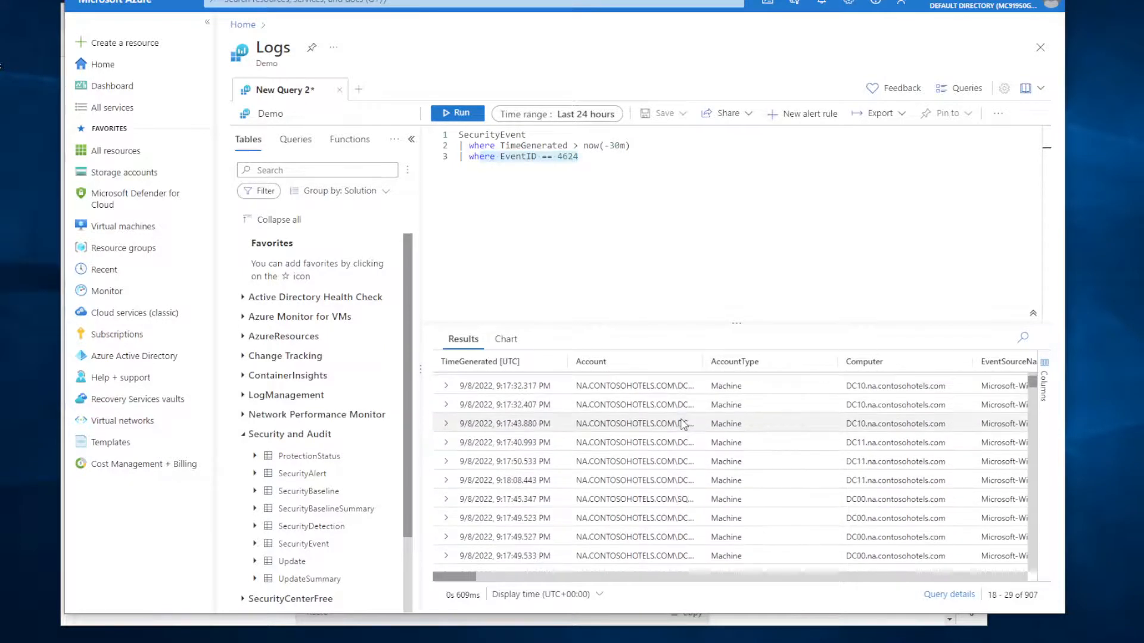
scroll(682, 424, down, 3)
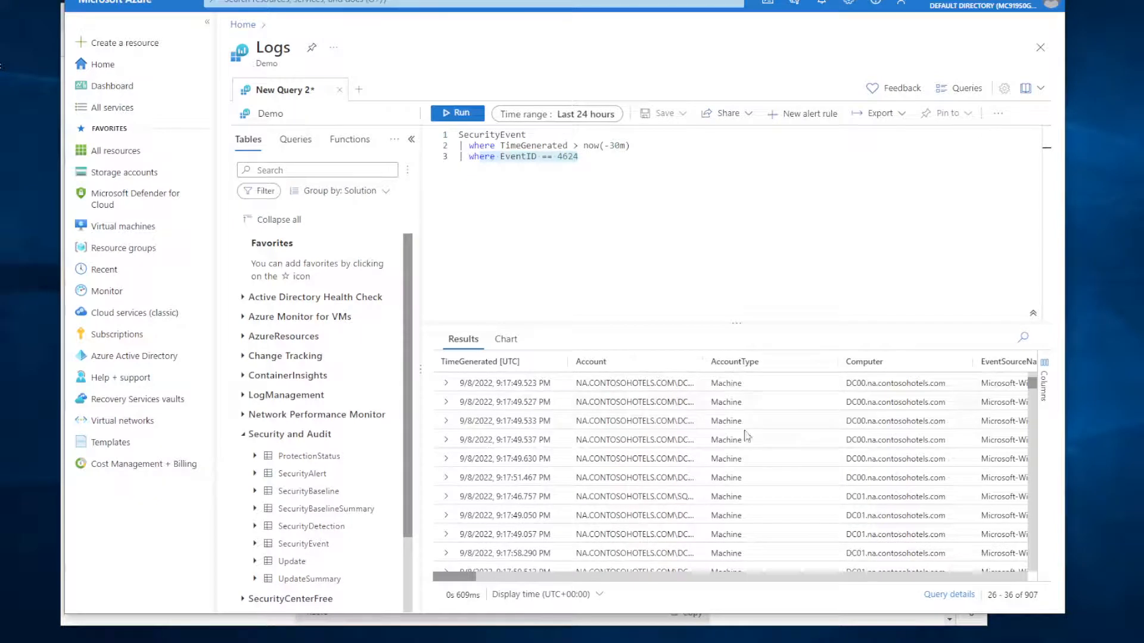
scroll(742, 456, down, 5)
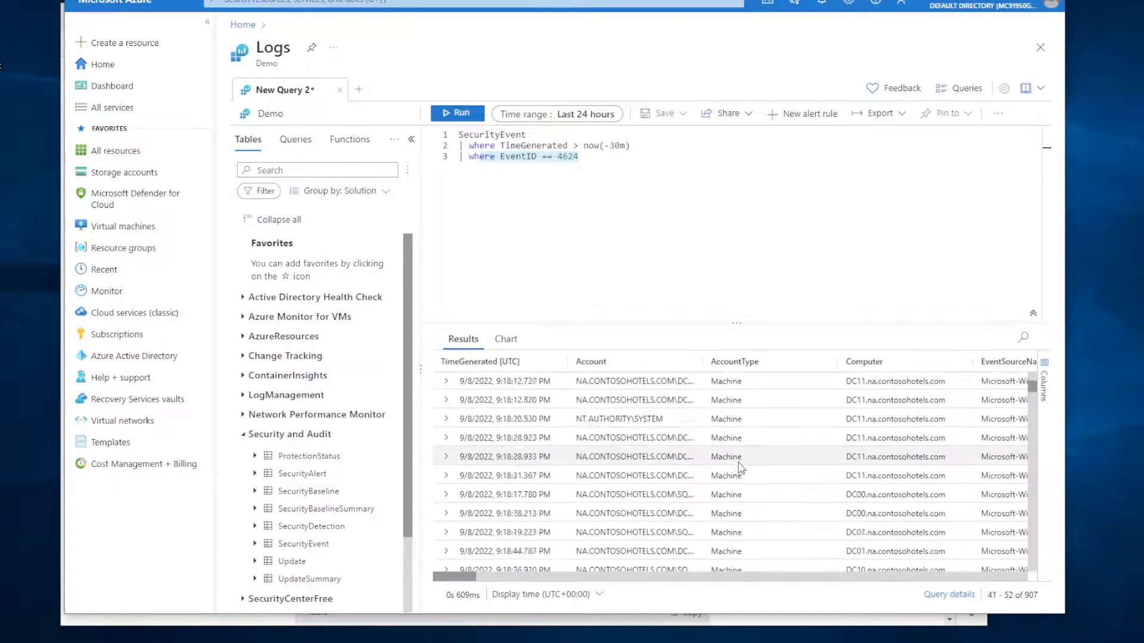
scroll(740, 468, down, 12)
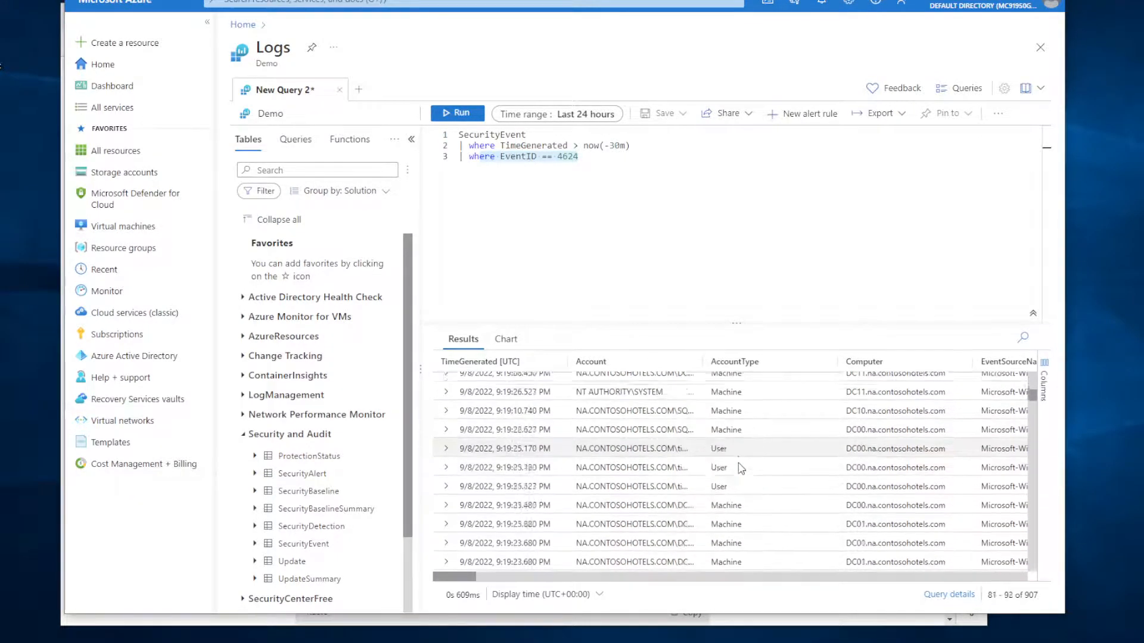
scroll(740, 468, down, 2)
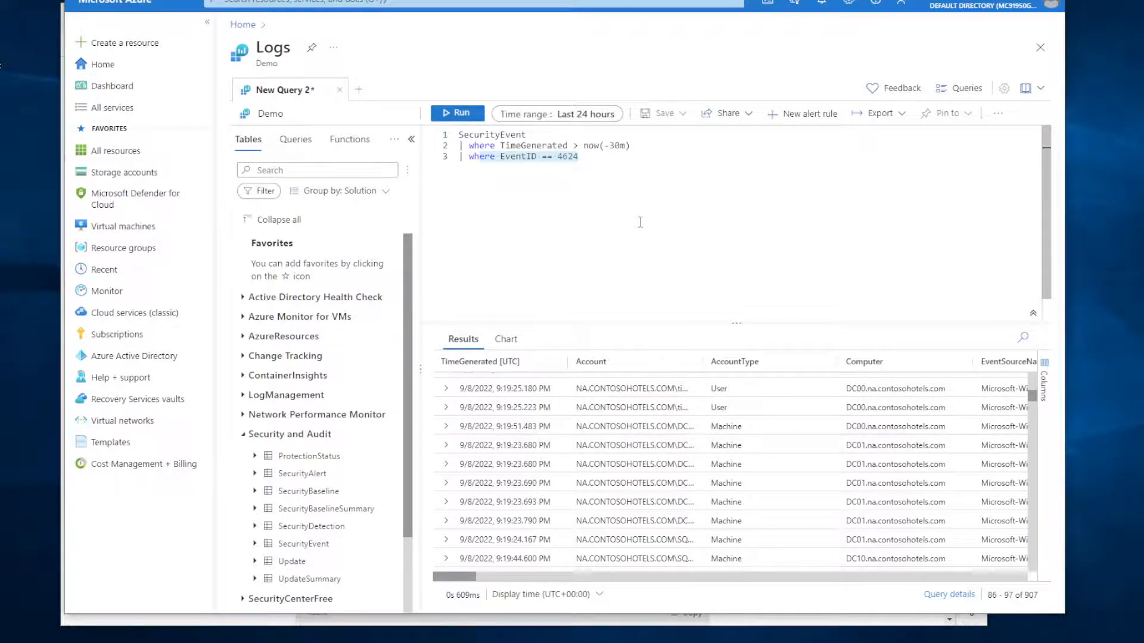
Add the filter line | where AccountType == "user" after the EventID filter and run the query.
key(Return)
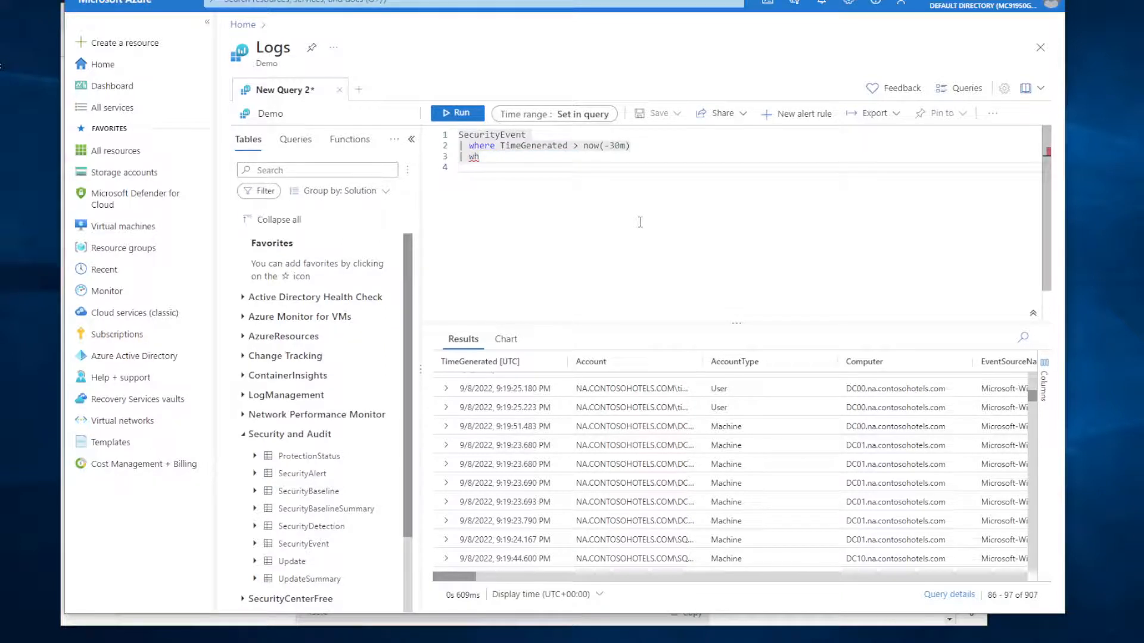
key(ctrl+z)
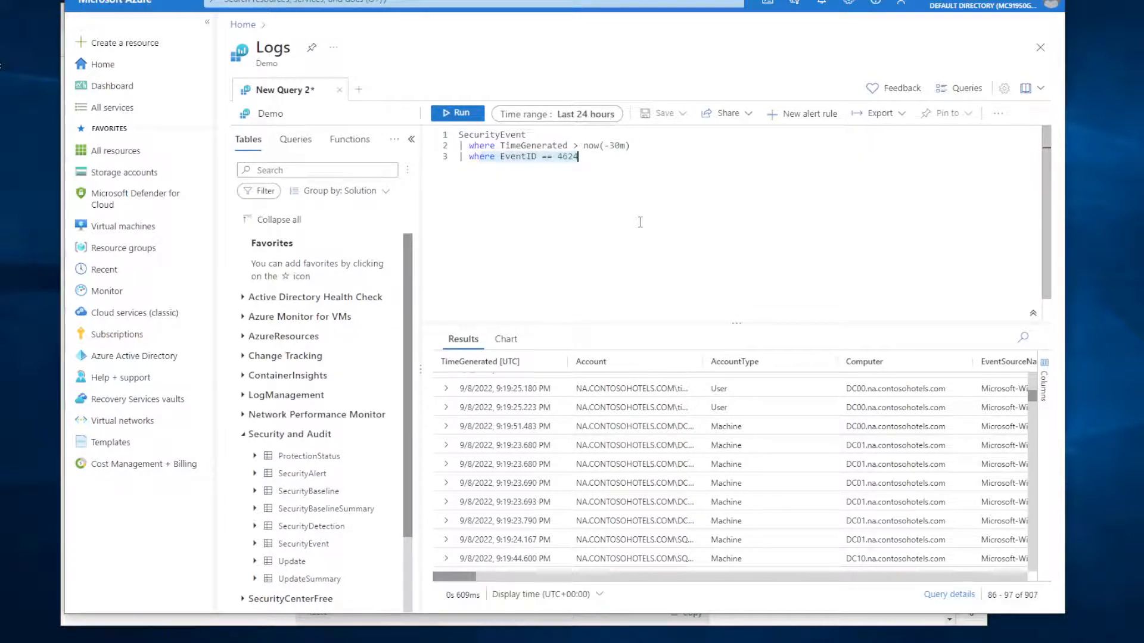
click(640, 221)
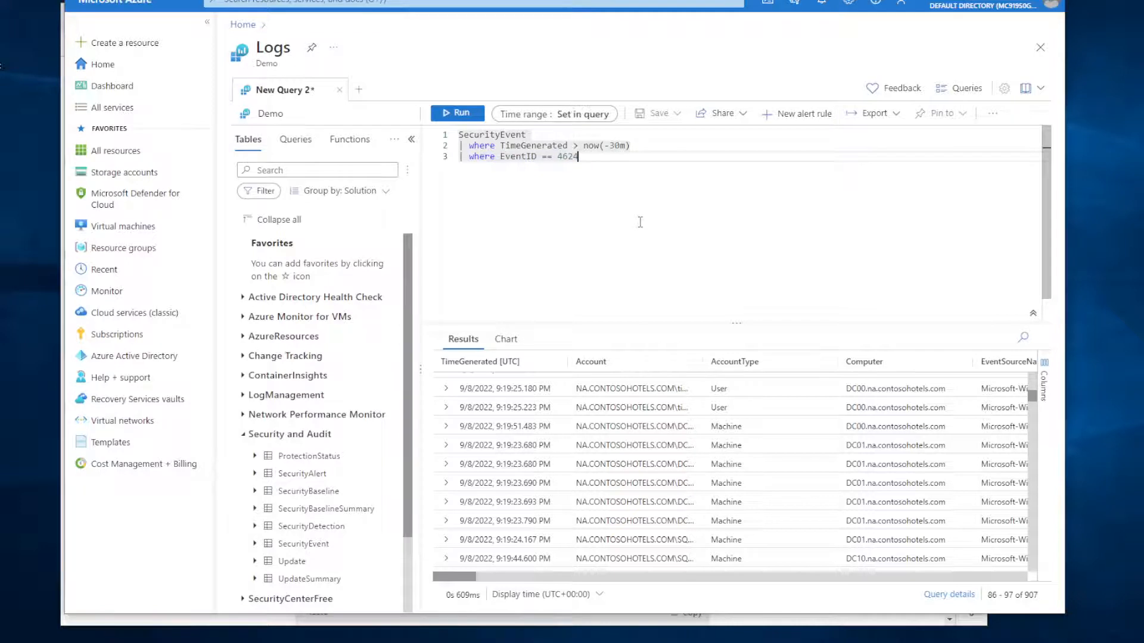
key(Return)
text(| )
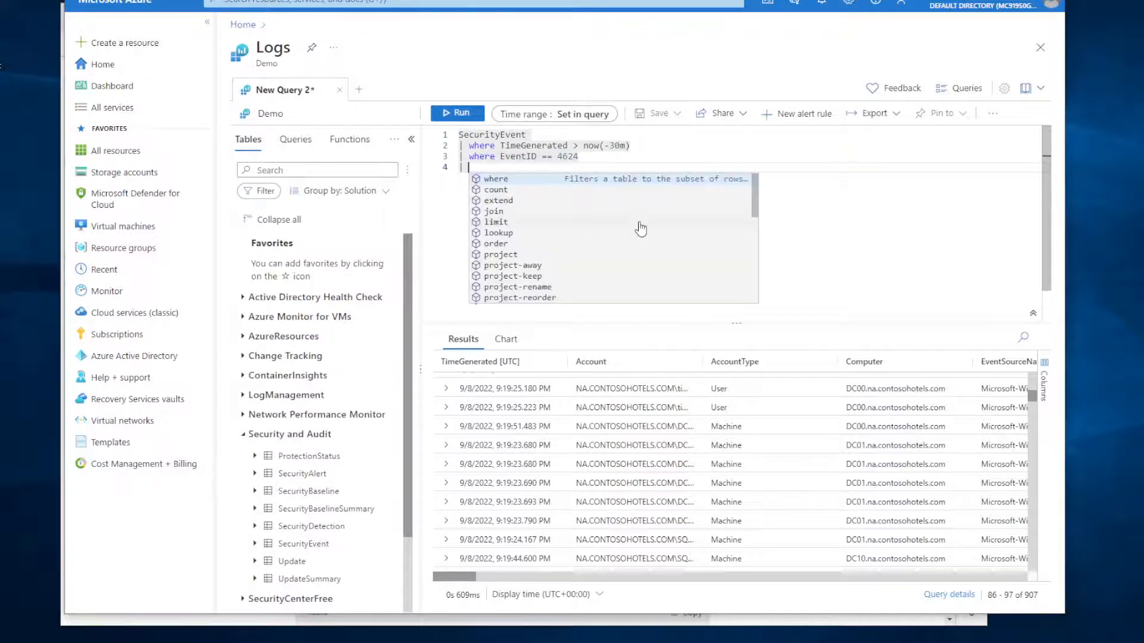
text(where )
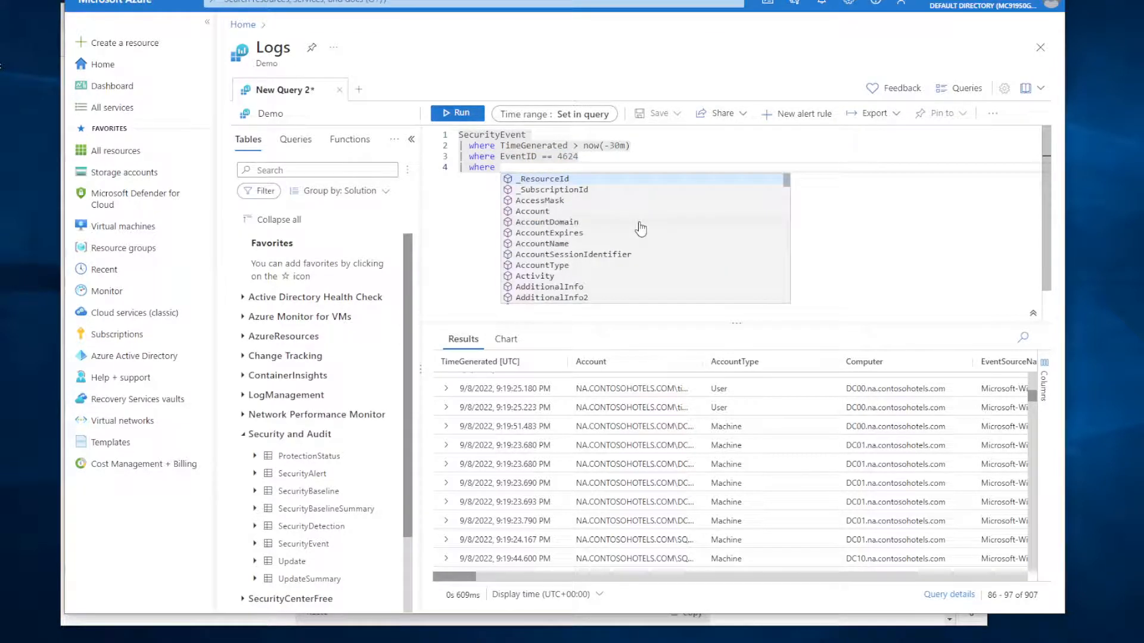
text(account)
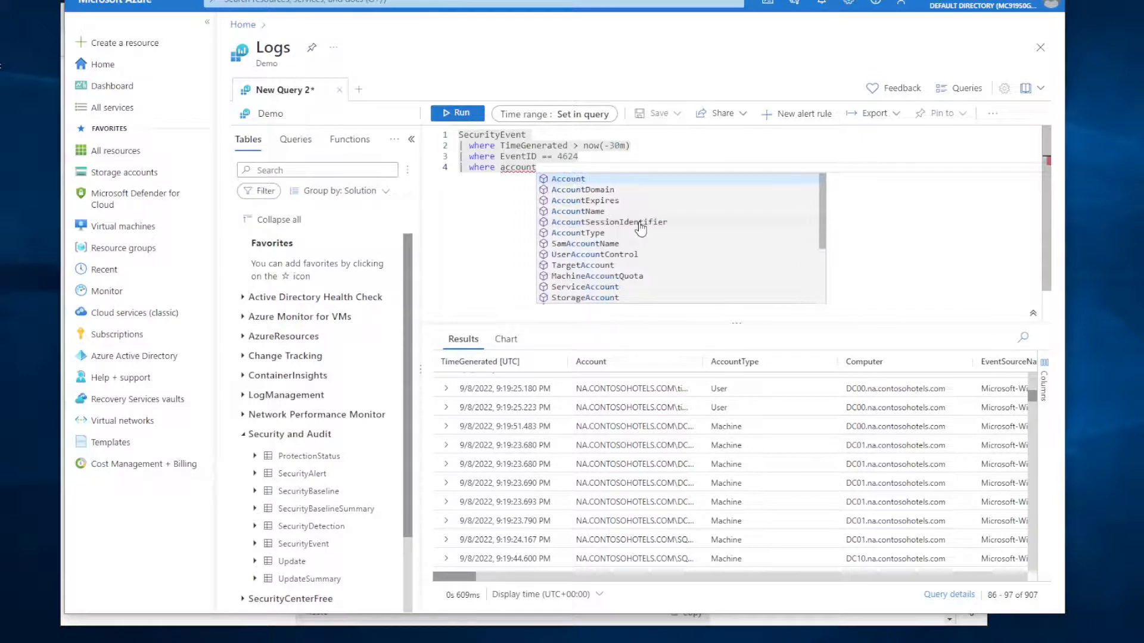
click(598, 233)
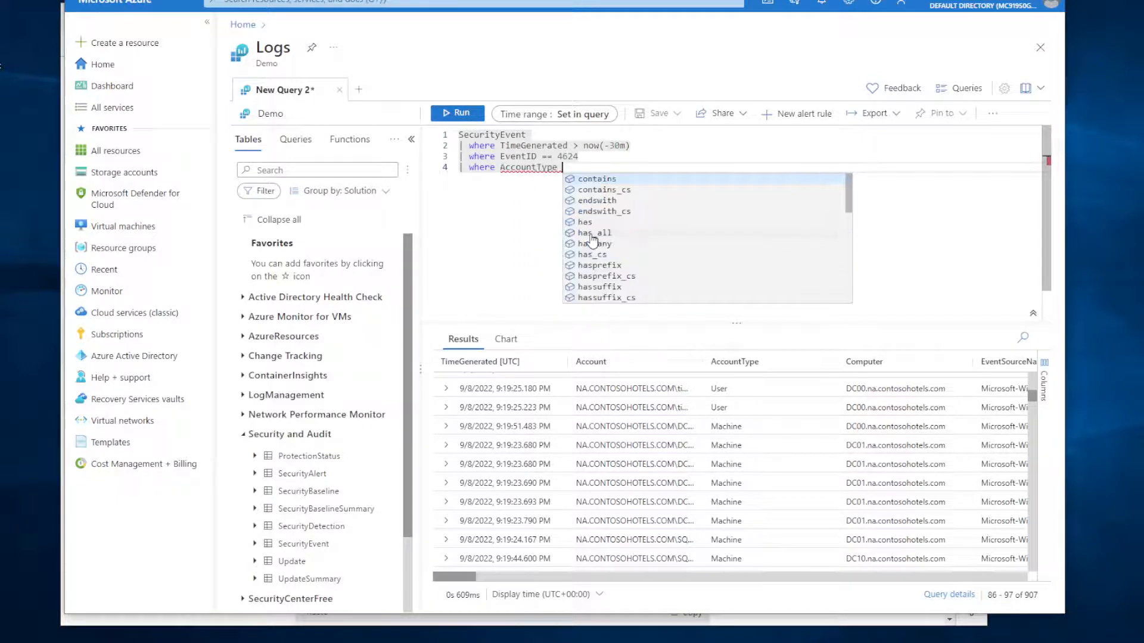
text(== )
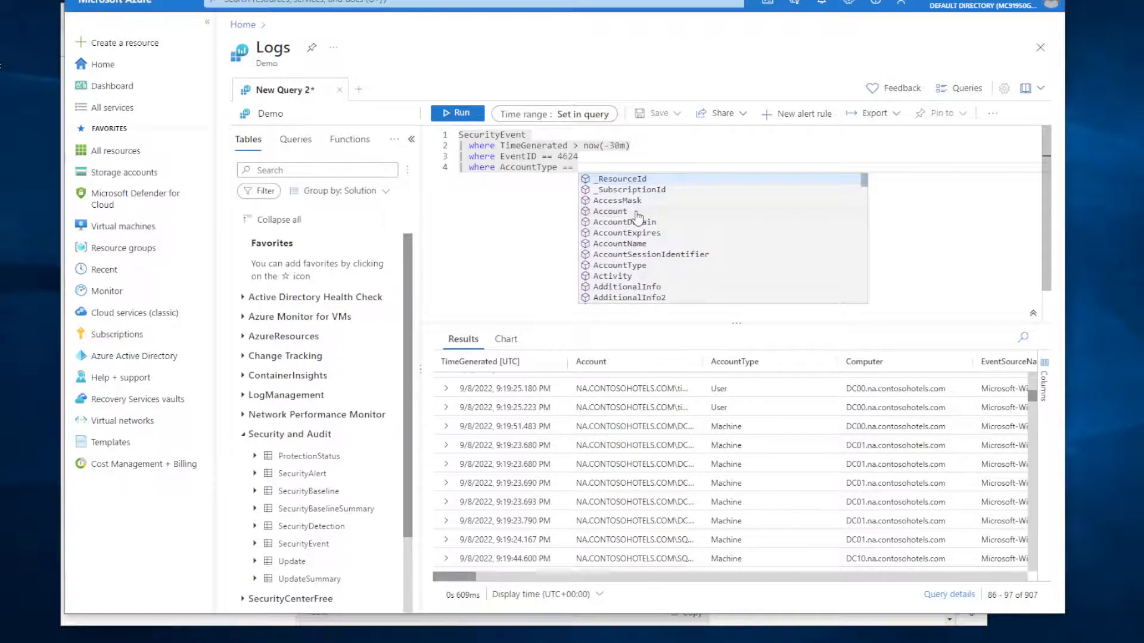
text(")
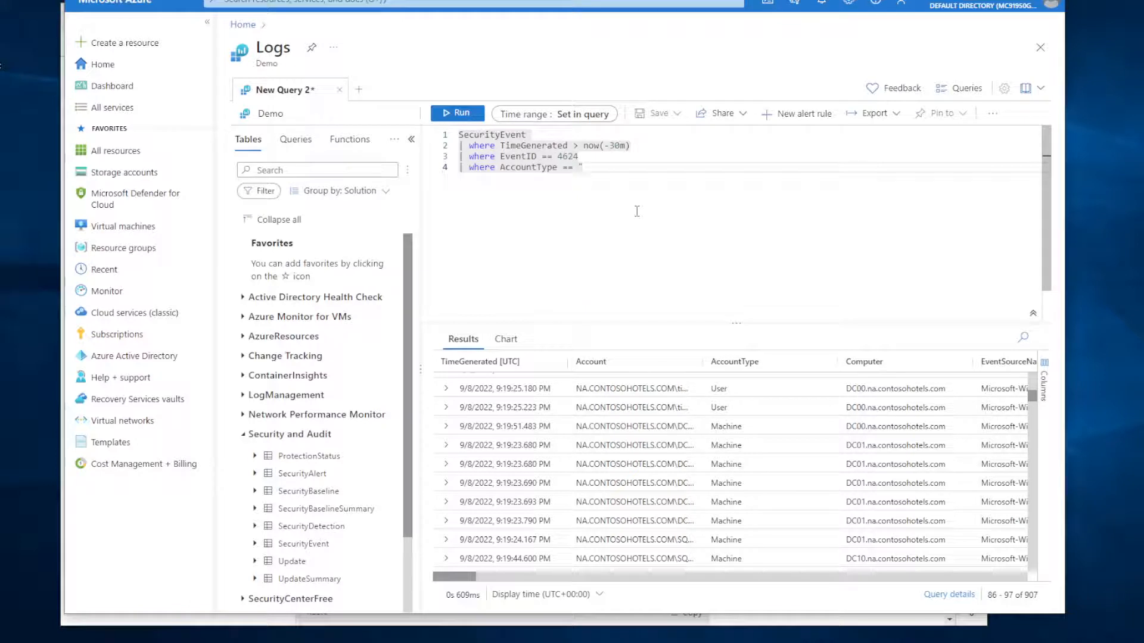
text(user")
key(shift+Return)
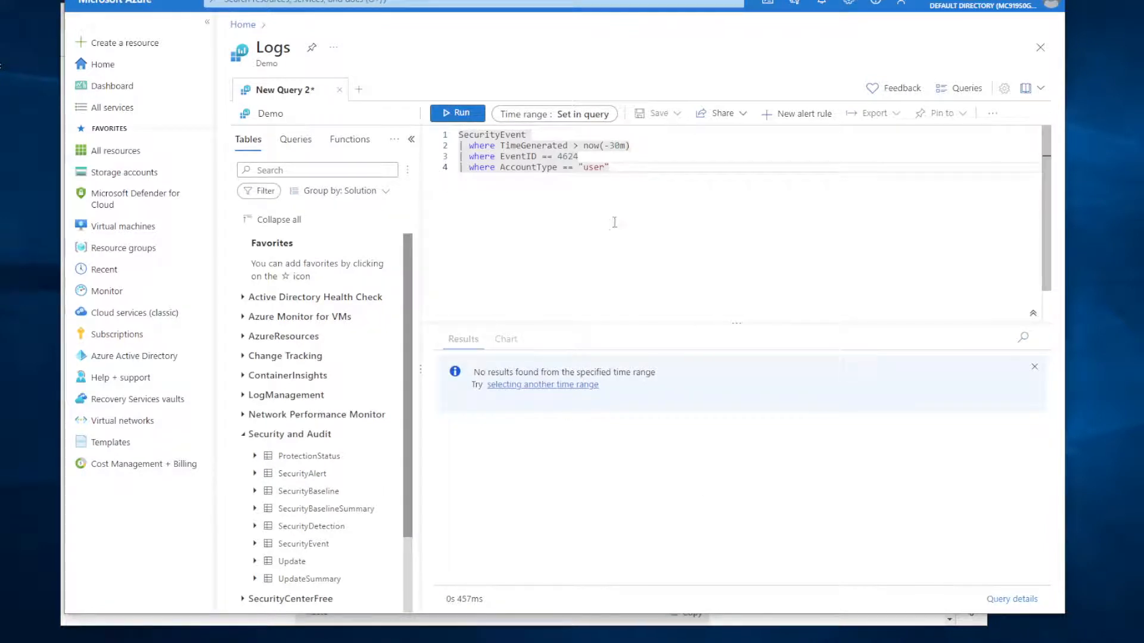
Make the AccountType comparison case-insensitive by changing its operator to =~, and rerun the query.
click(573, 167)
key(BackSpace)
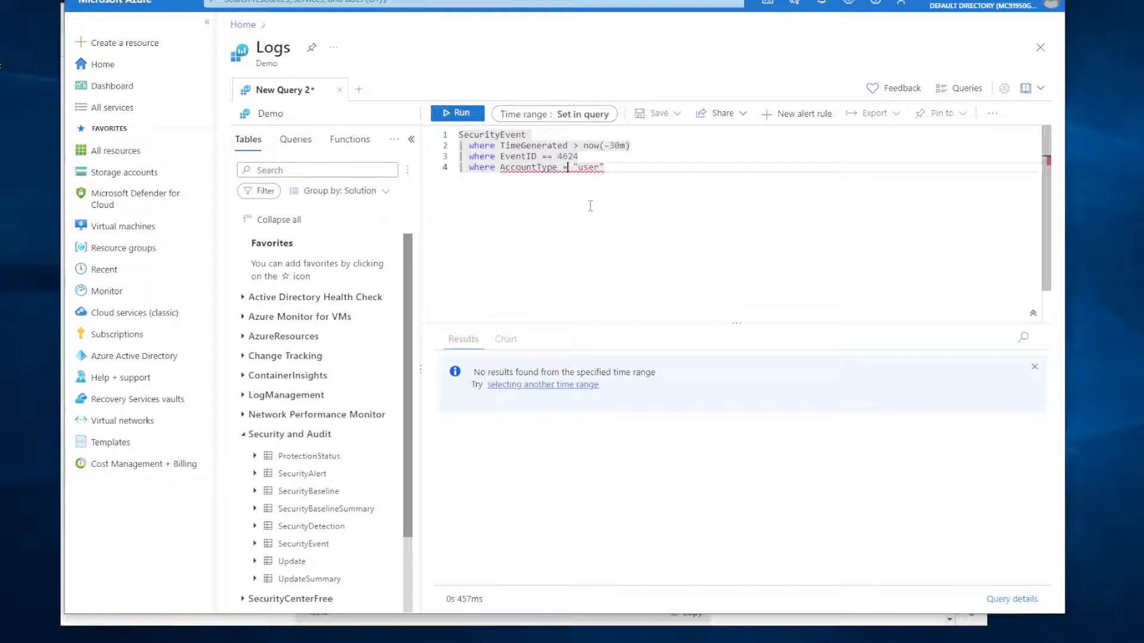
text(~)
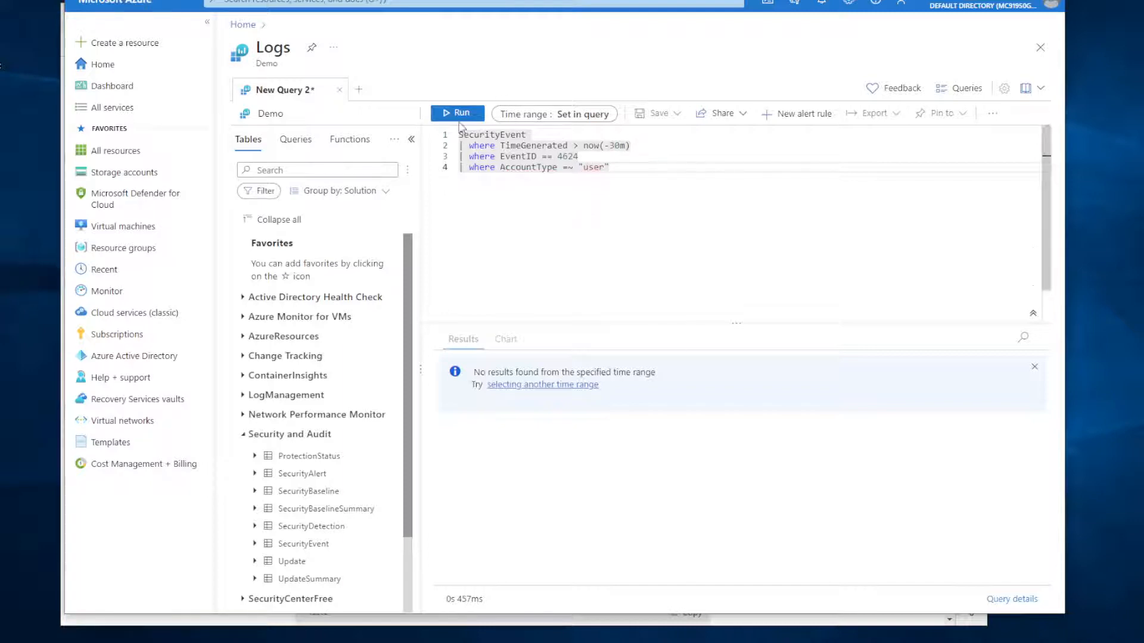
key(shift+Return)
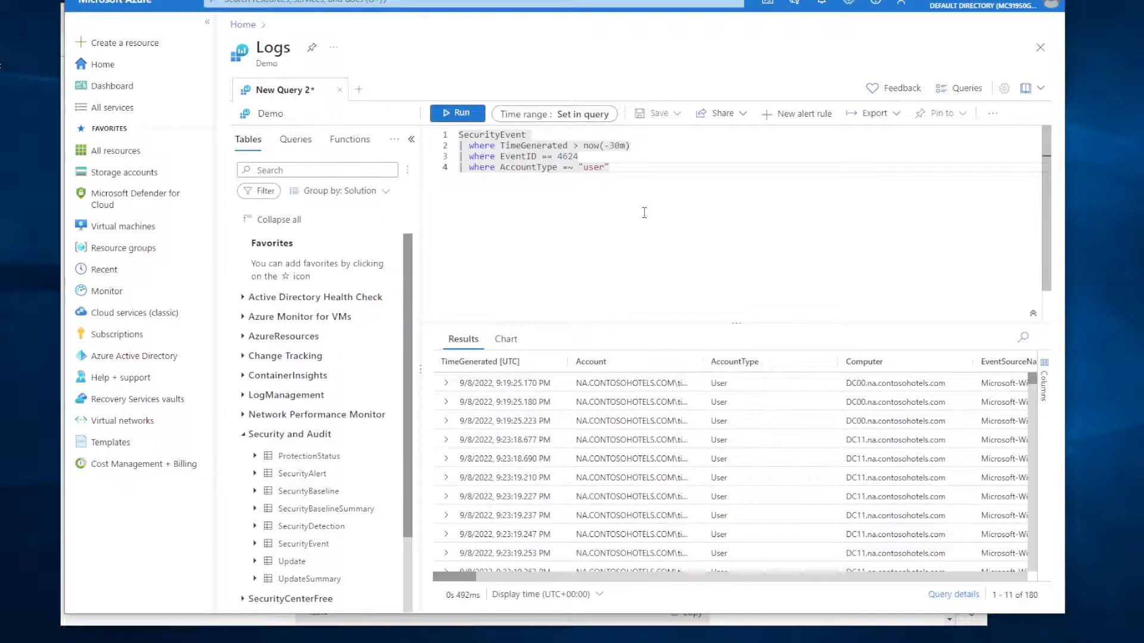
double_click(590, 167)
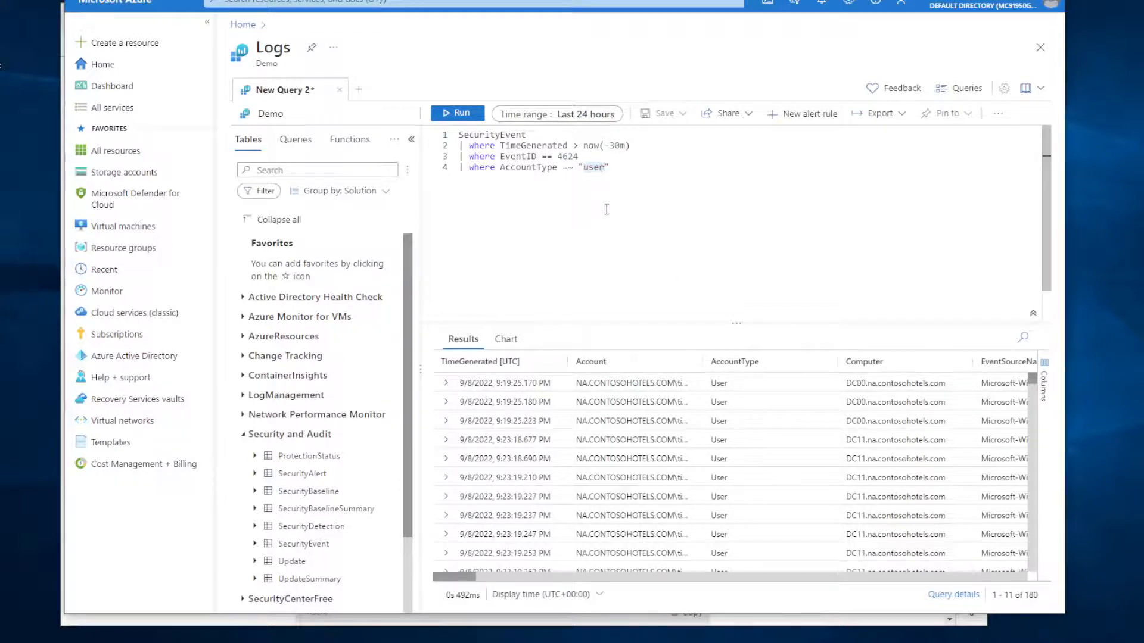
click(627, 167)
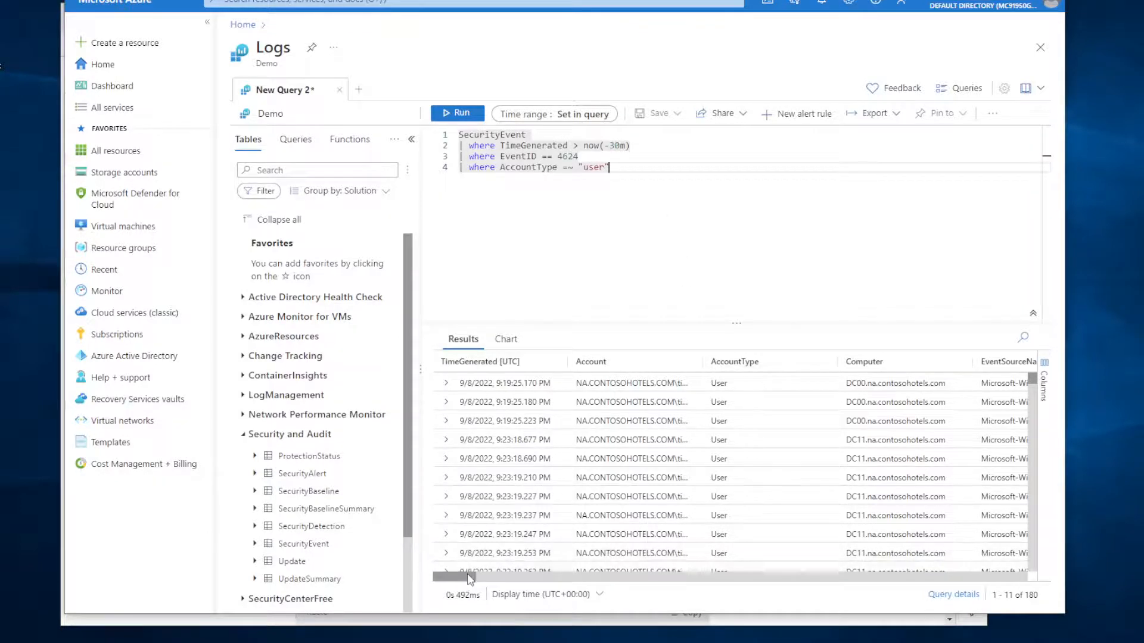
Extend the EventID filter with or EventID == 4625, reusing the existing condition, and run the query.
drag(470, 576, 566, 573)
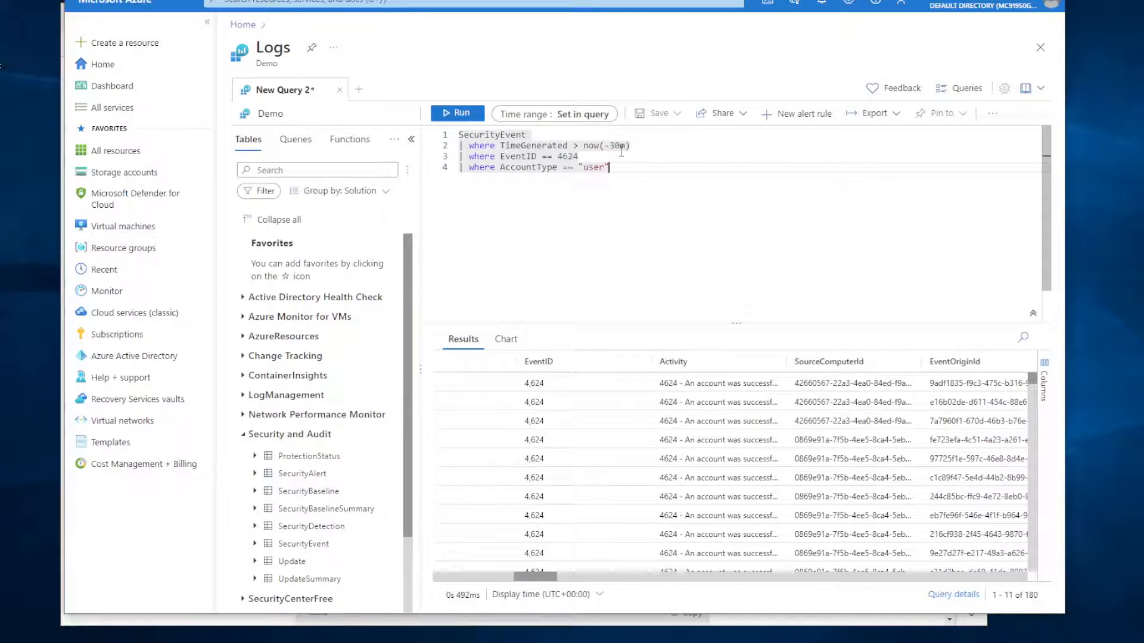
click(583, 157)
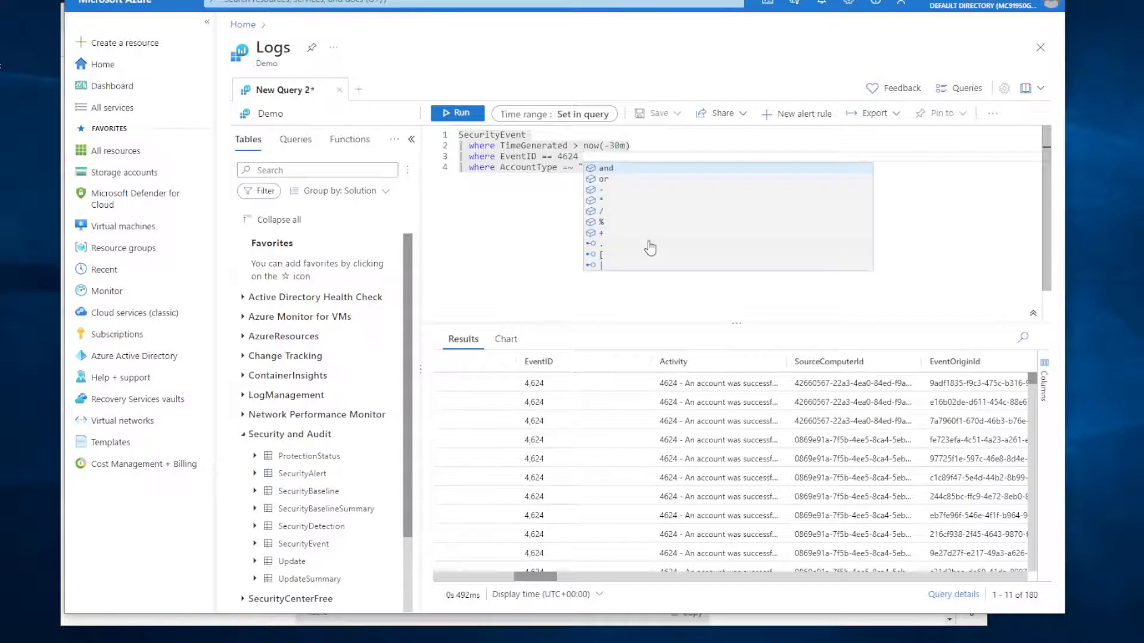
text(or)
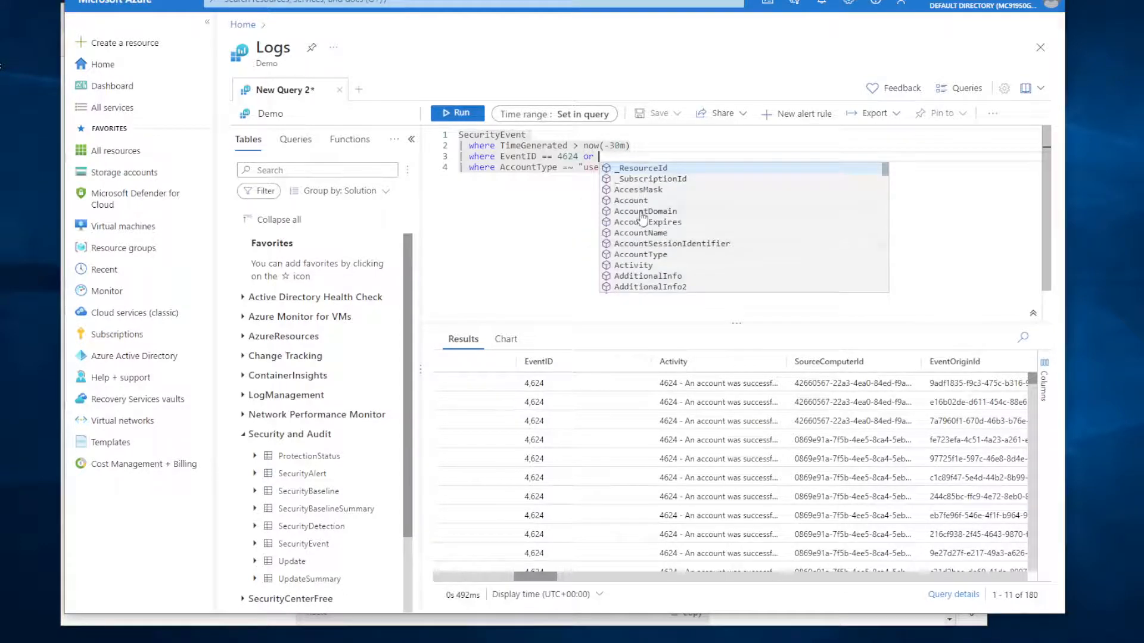
click(504, 156)
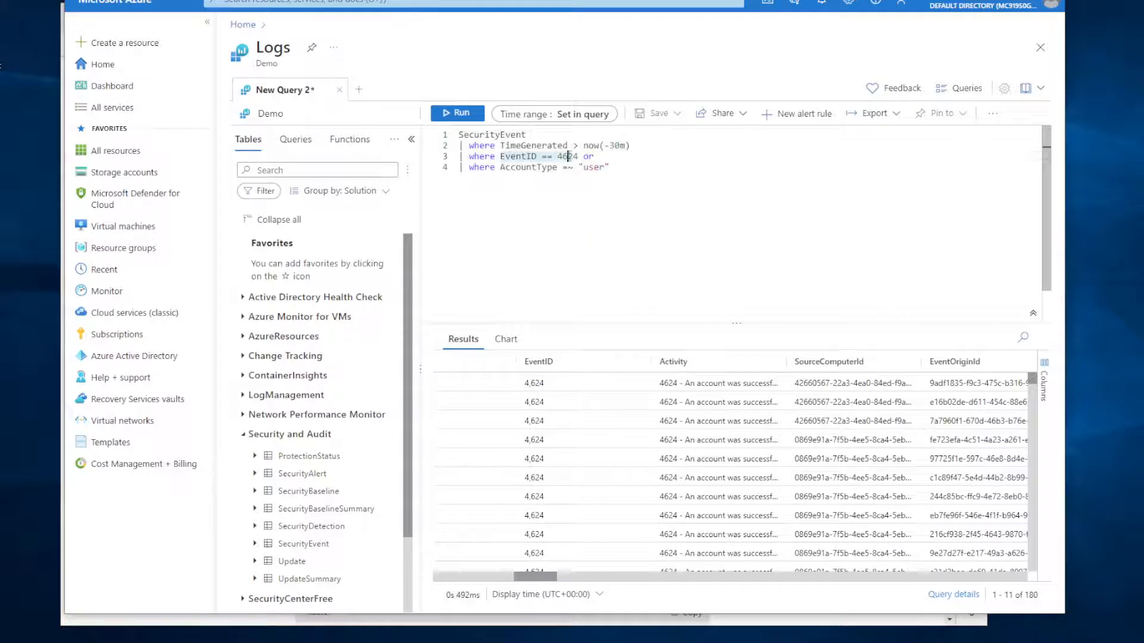
drag(568, 156, 579, 156)
key(ctrl+c)
click(622, 155)
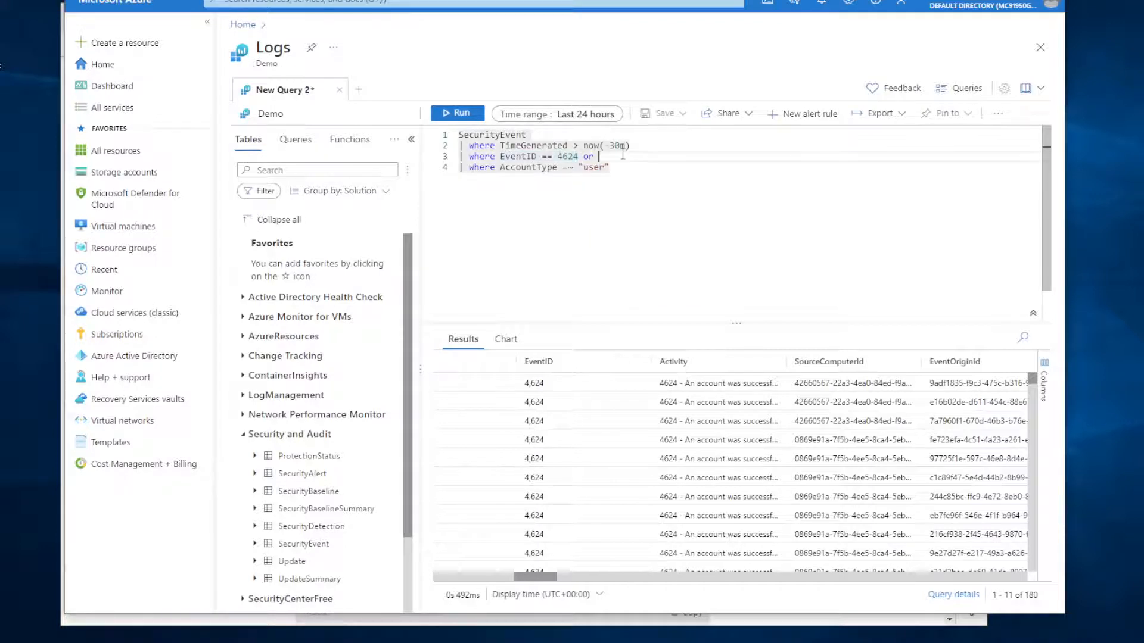
key(ctrl+v)
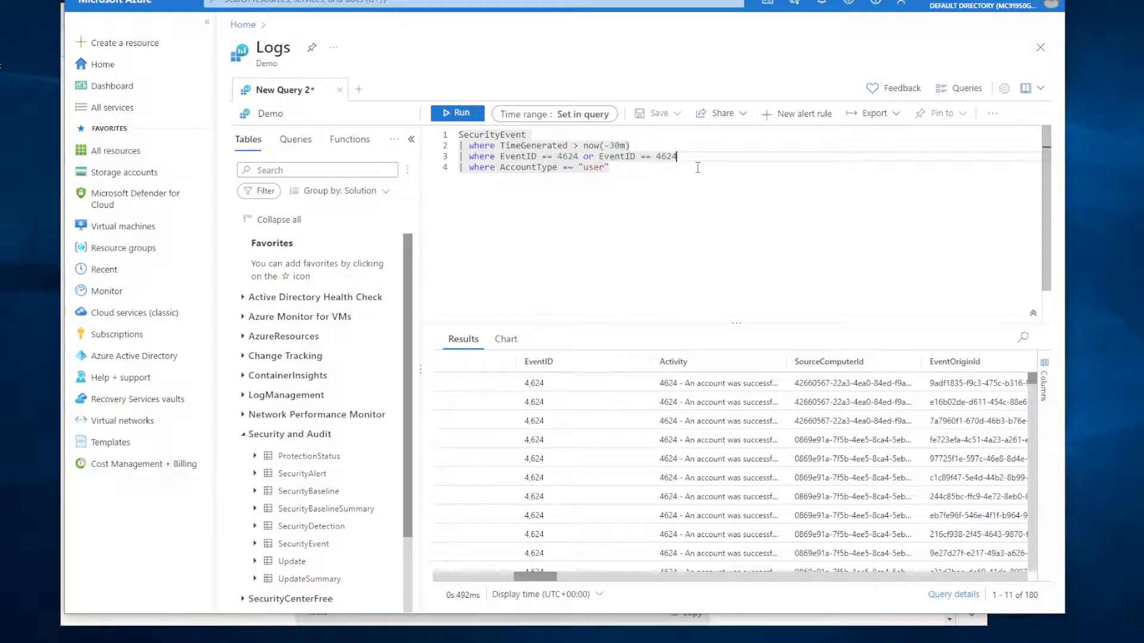
text(5)
click(462, 115)
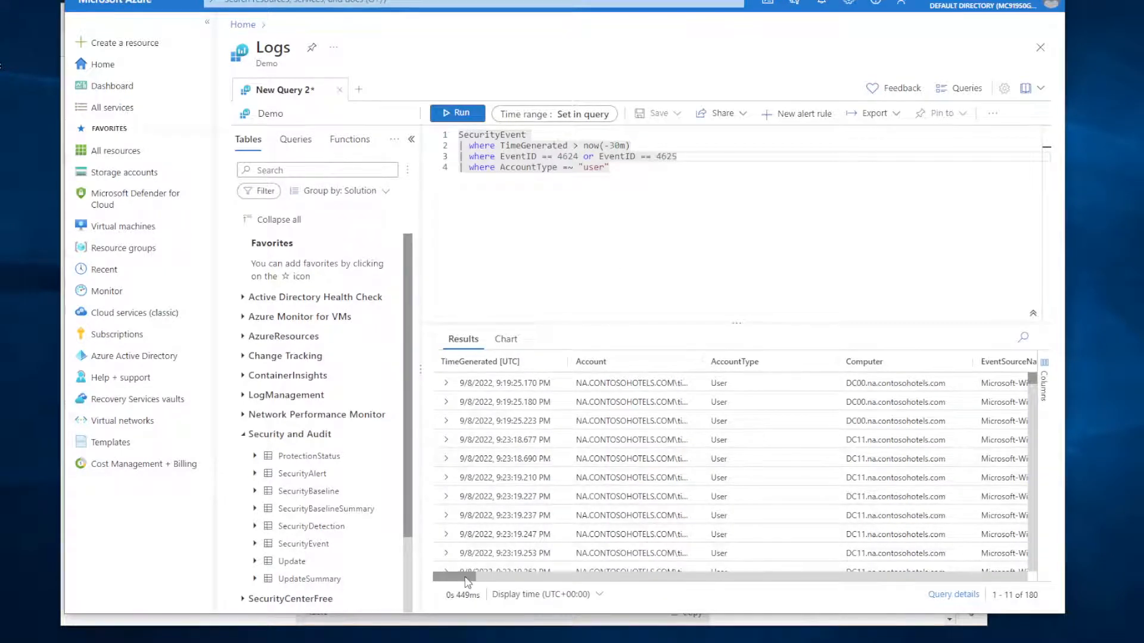
Examine the EventID column throughout the results for 4625 entries and return to the first rows.
drag(468, 577, 528, 588)
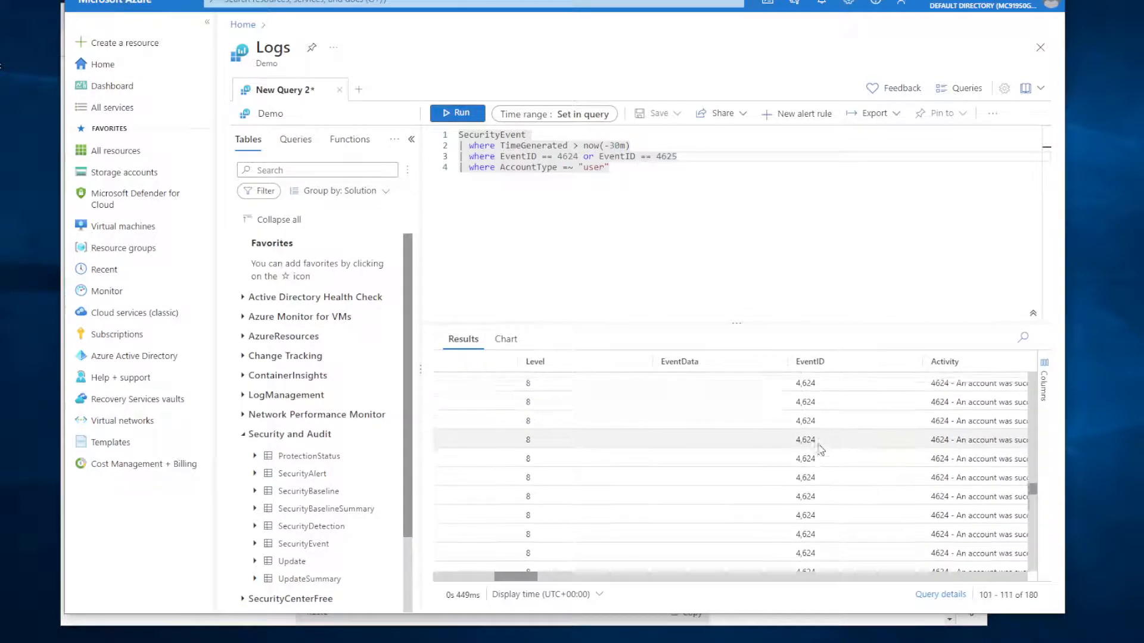
scroll(820, 449, down, 15)
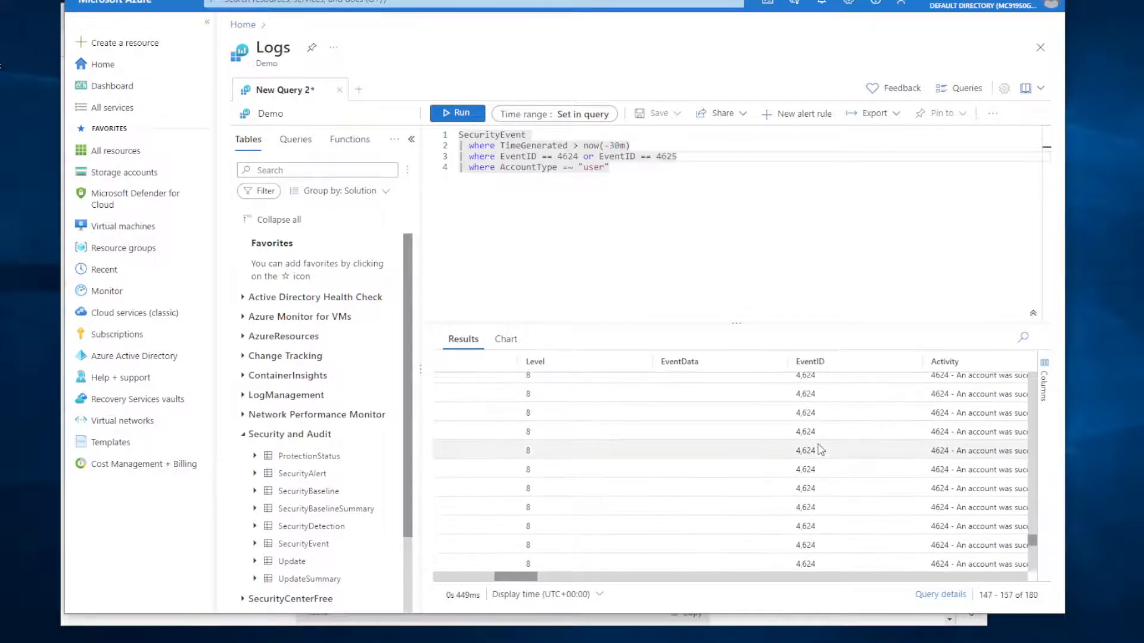
scroll(820, 450, down, 4)
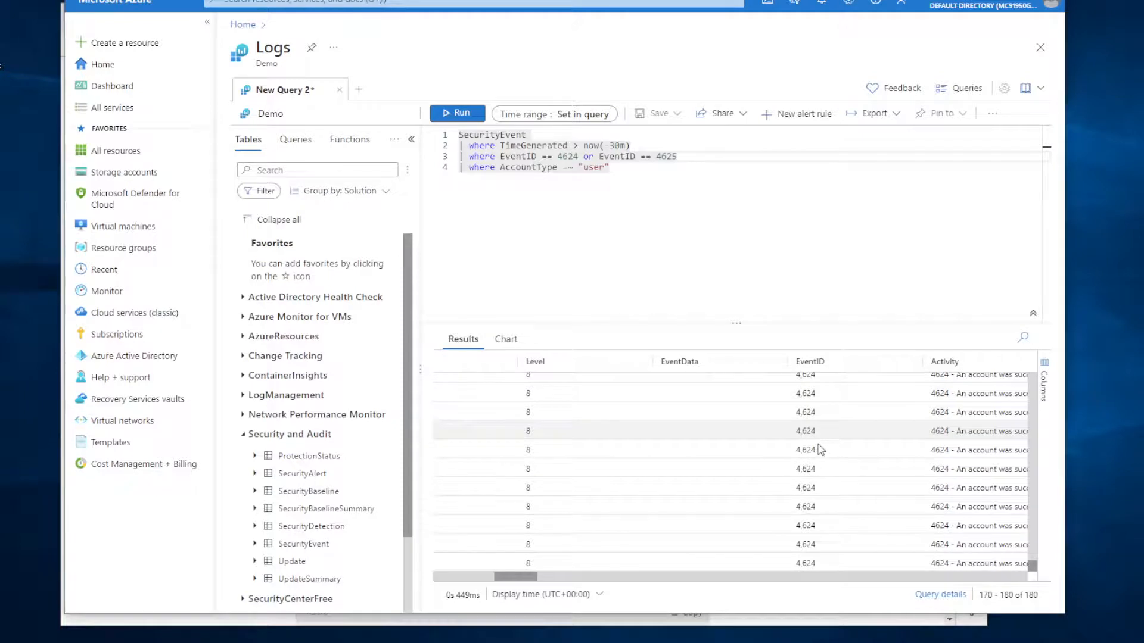
scroll(820, 450, up, 20)
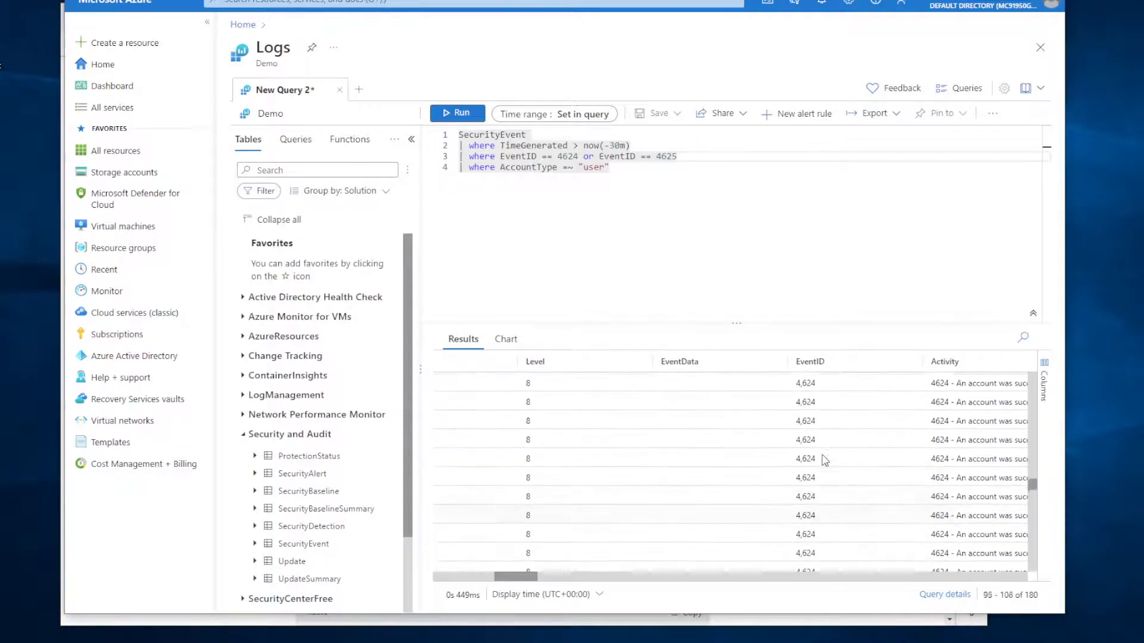
scroll(825, 461, up, 12)
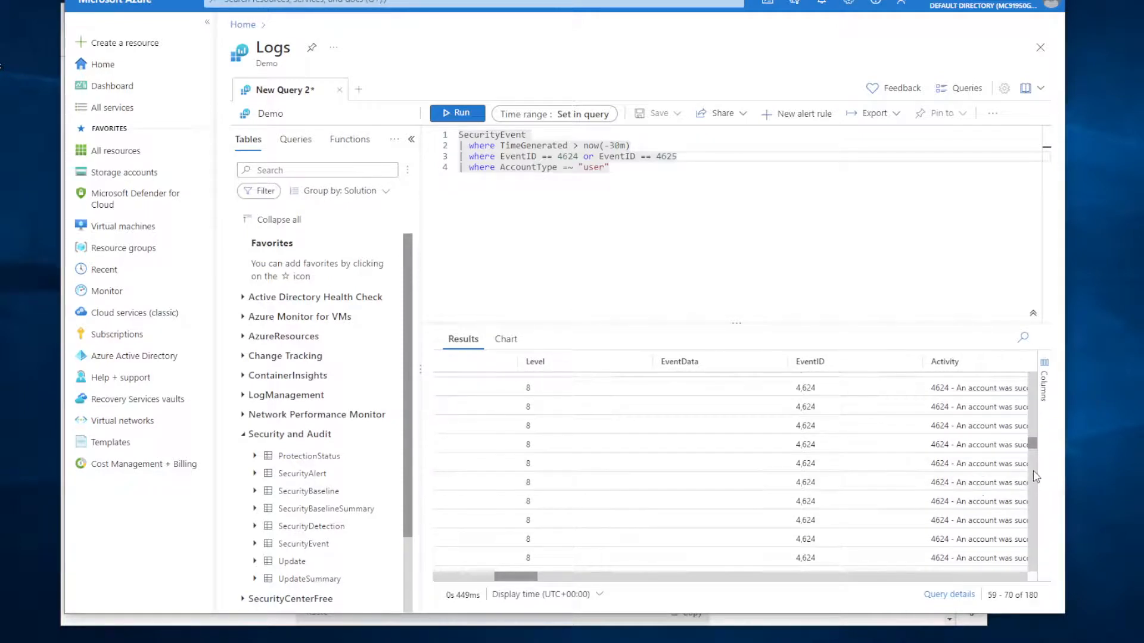
drag(1033, 442, 1044, 381)
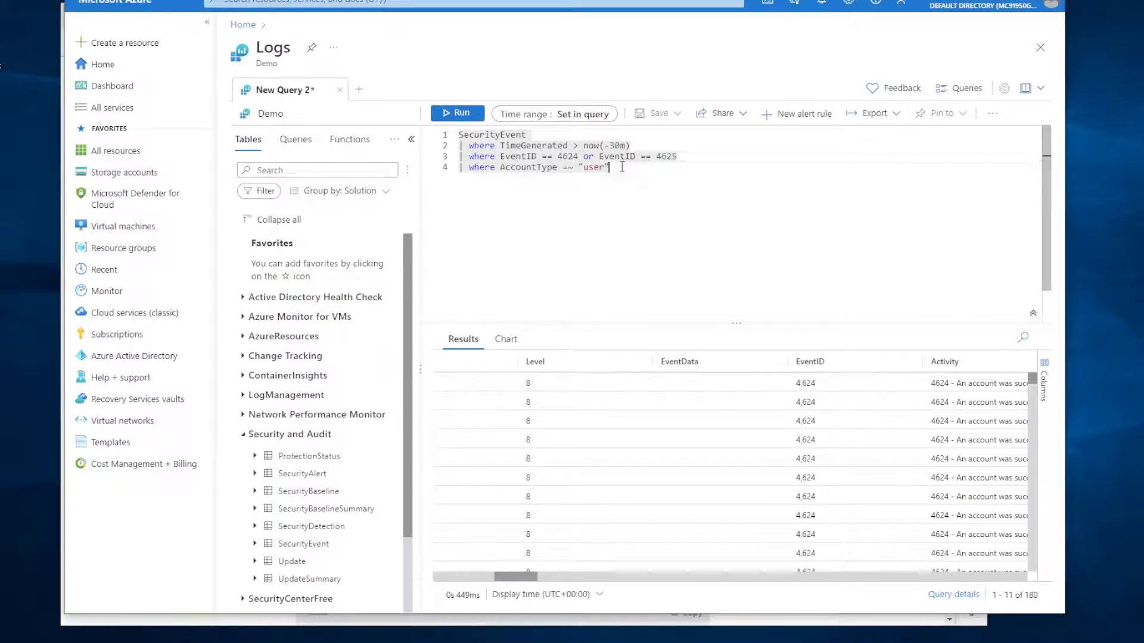
Duplicate the whole SecurityEvent query below the original, separated by two blank lines.
drag(610, 168, 448, 140)
key(ctrl+c)
click(634, 170)
key(Return)
key(Return)
key(Return)
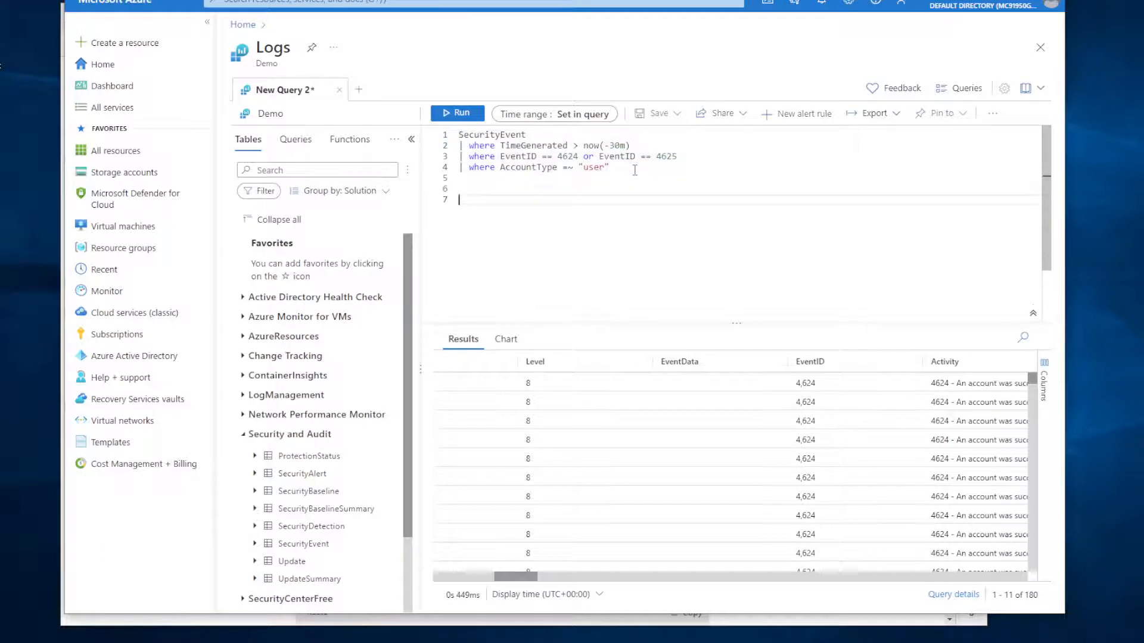
key(ctrl+v)
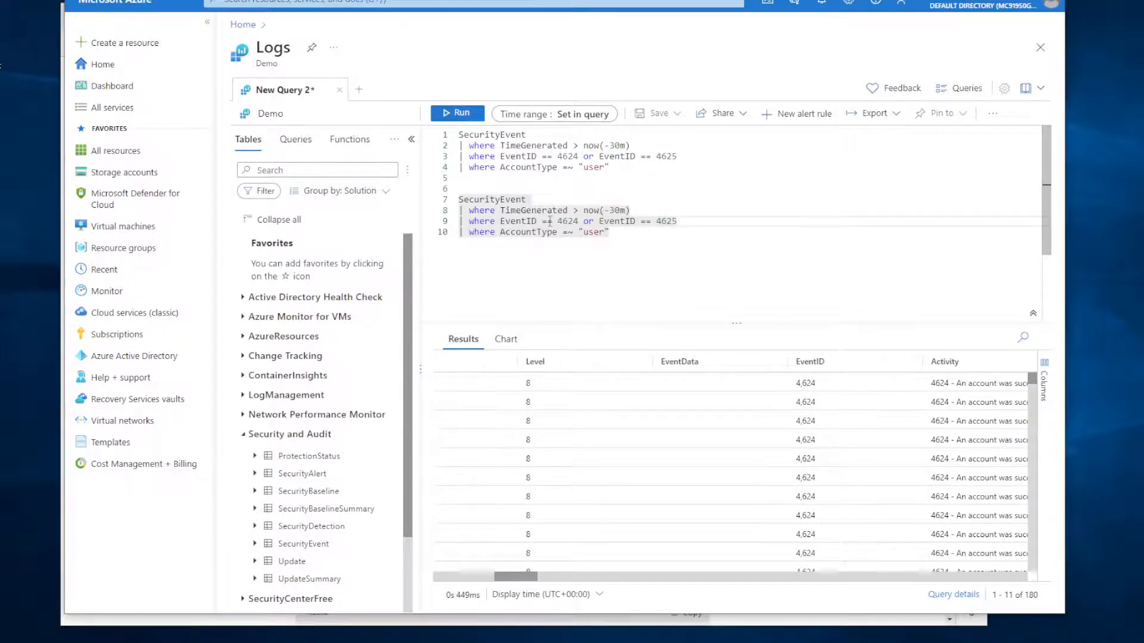
Rewrite the EventID condition in the second query as in (4624,4625).
drag(541, 221, 677, 221)
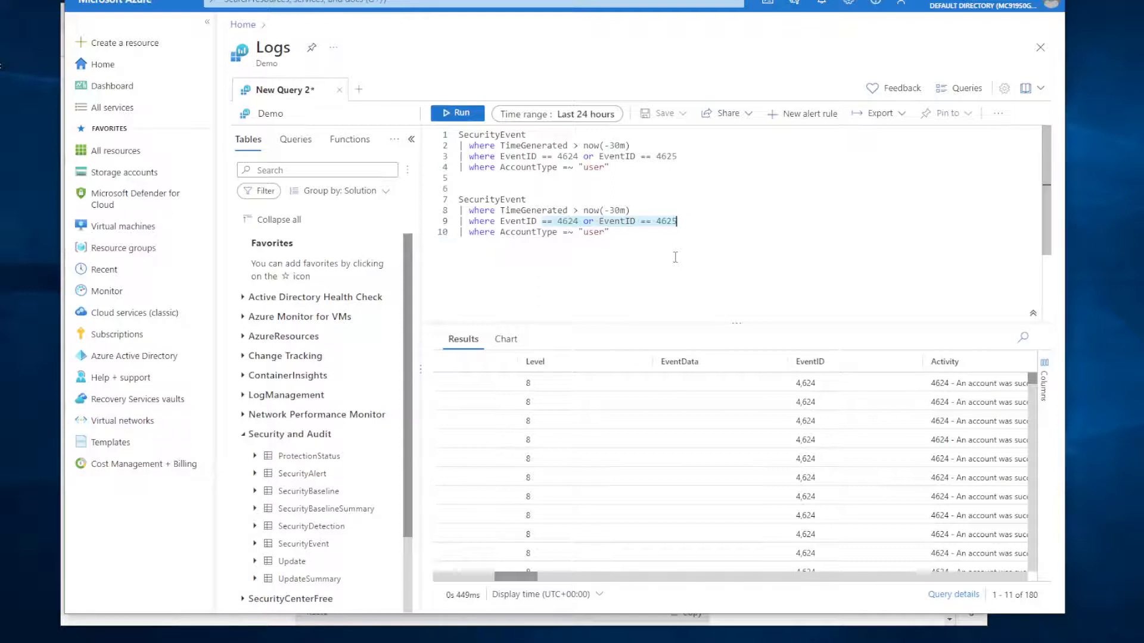
text(in)
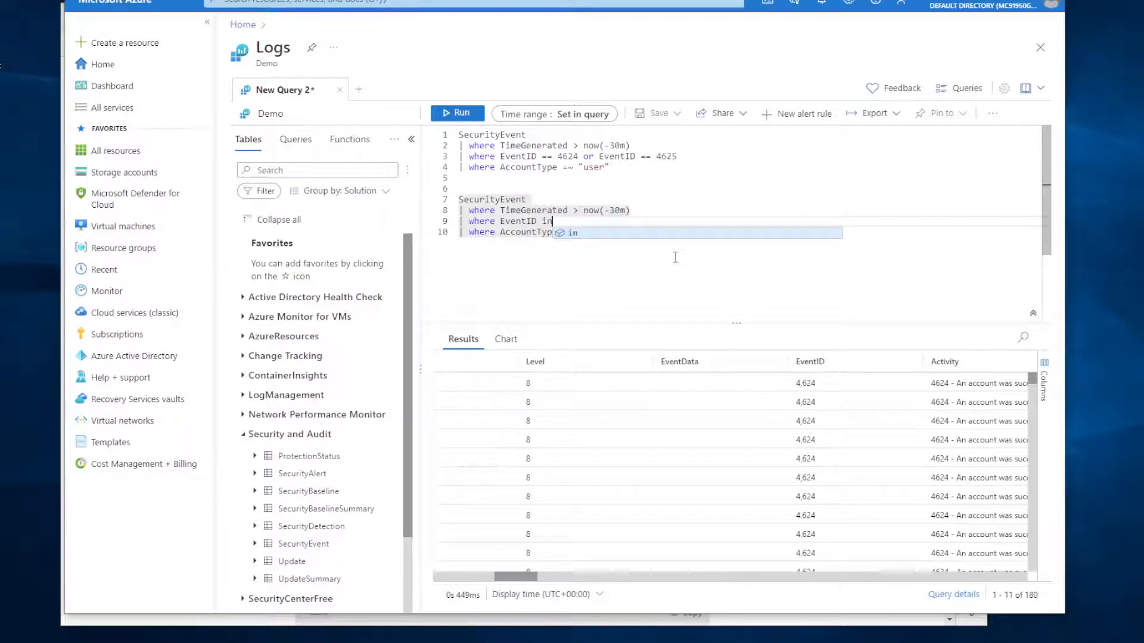
text( (4624,)
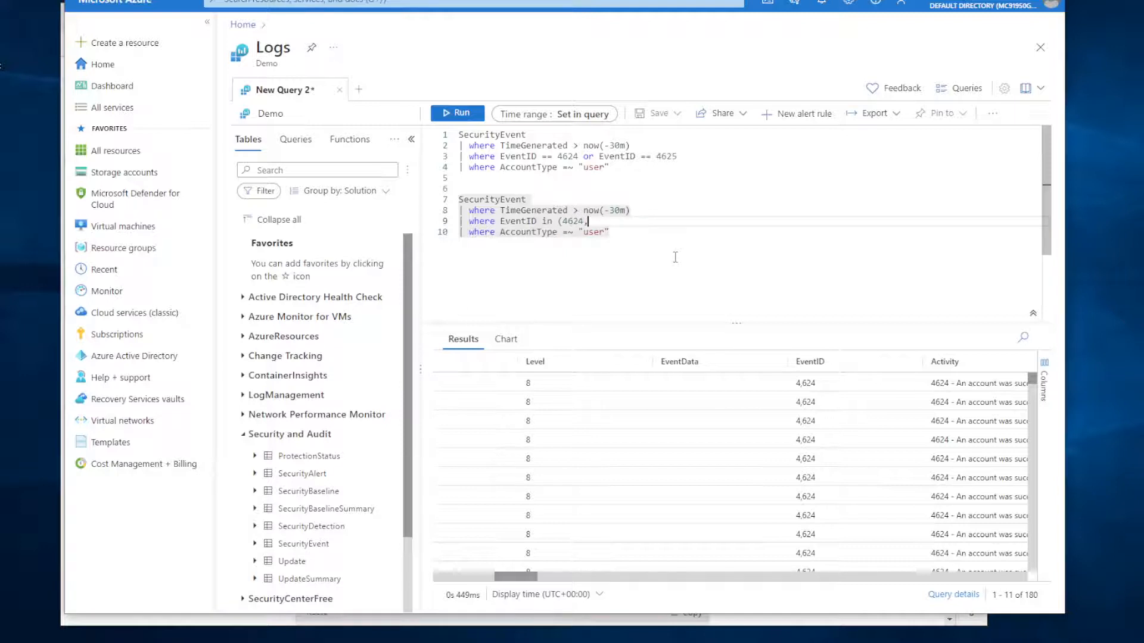
text(4625))
Set the second query's TimeGenerated filter to now(-1h) and run that query.
click(614, 210)
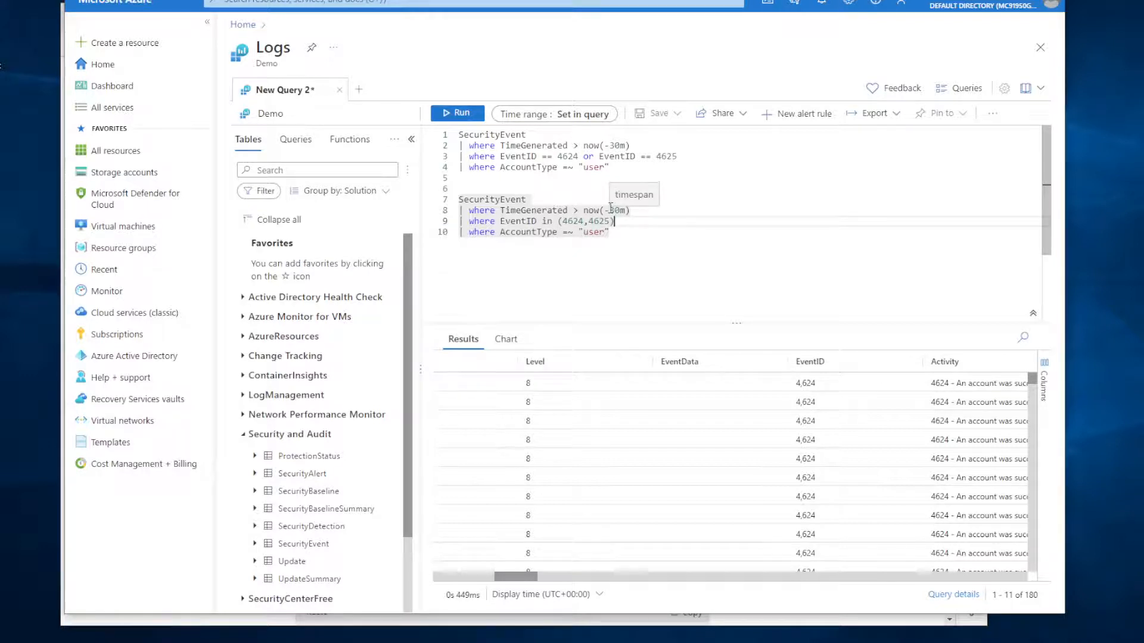
key(Delete)
key(Delete)
key(Delete)
text(1)
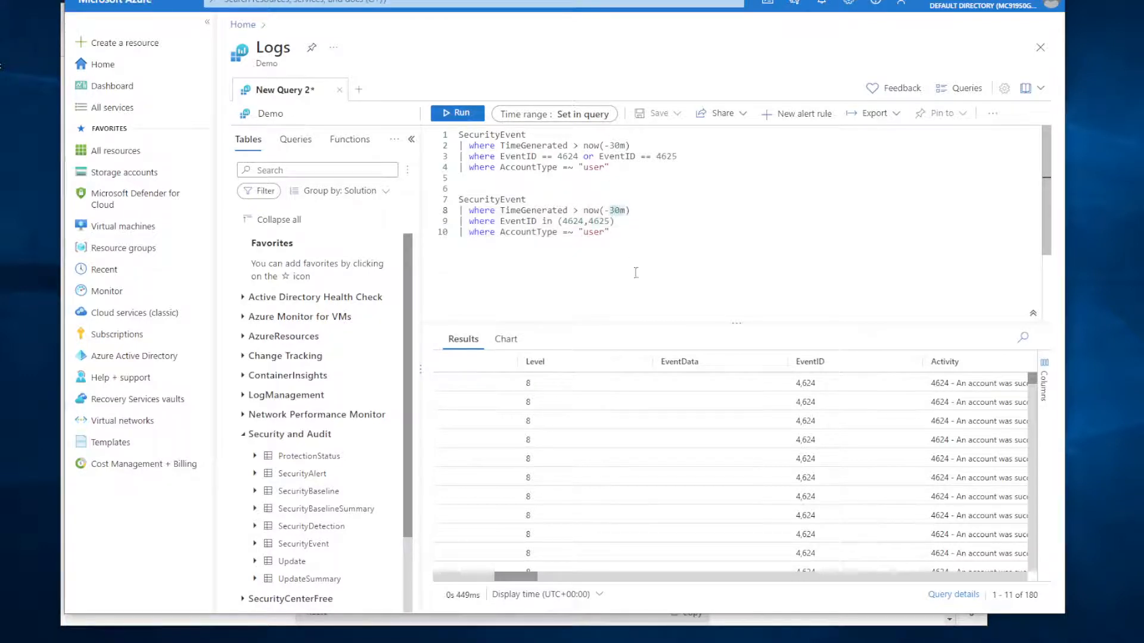
text(h)
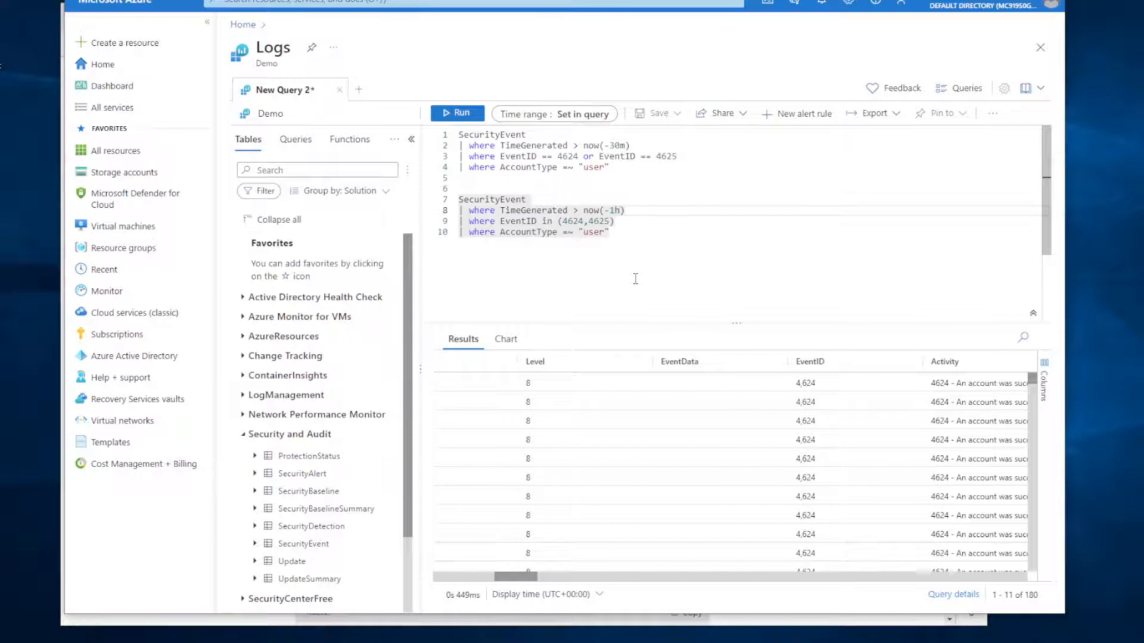
click(462, 113)
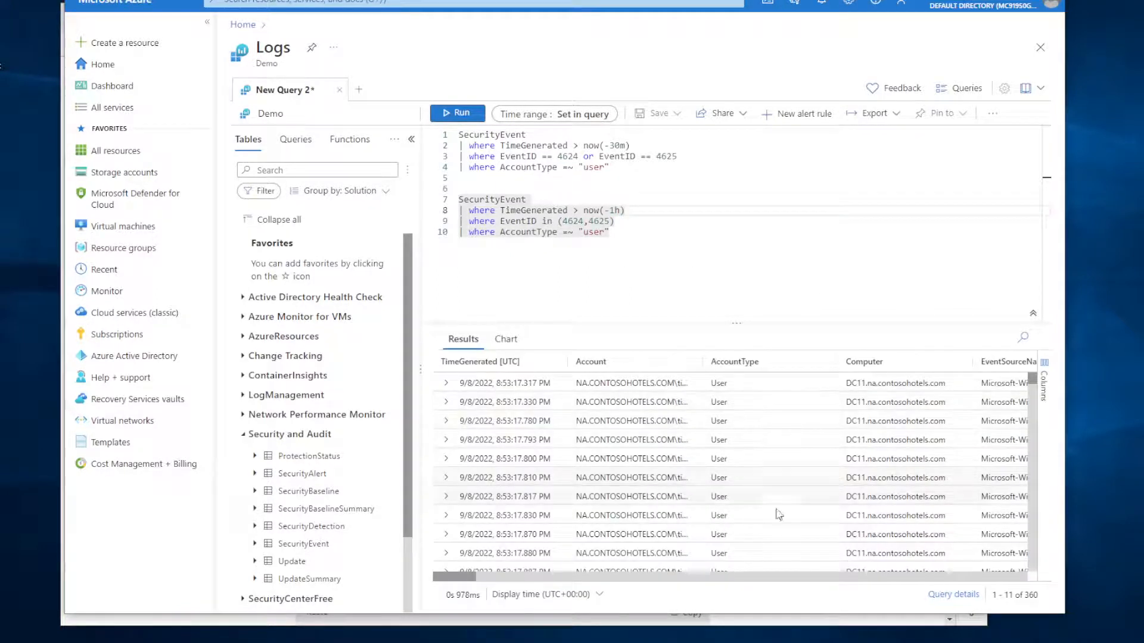
Examine the EventID column throughout the results of the one-hour query and return to the first rows and columns.
drag(461, 576, 541, 581)
scroll(688, 484, down, 20)
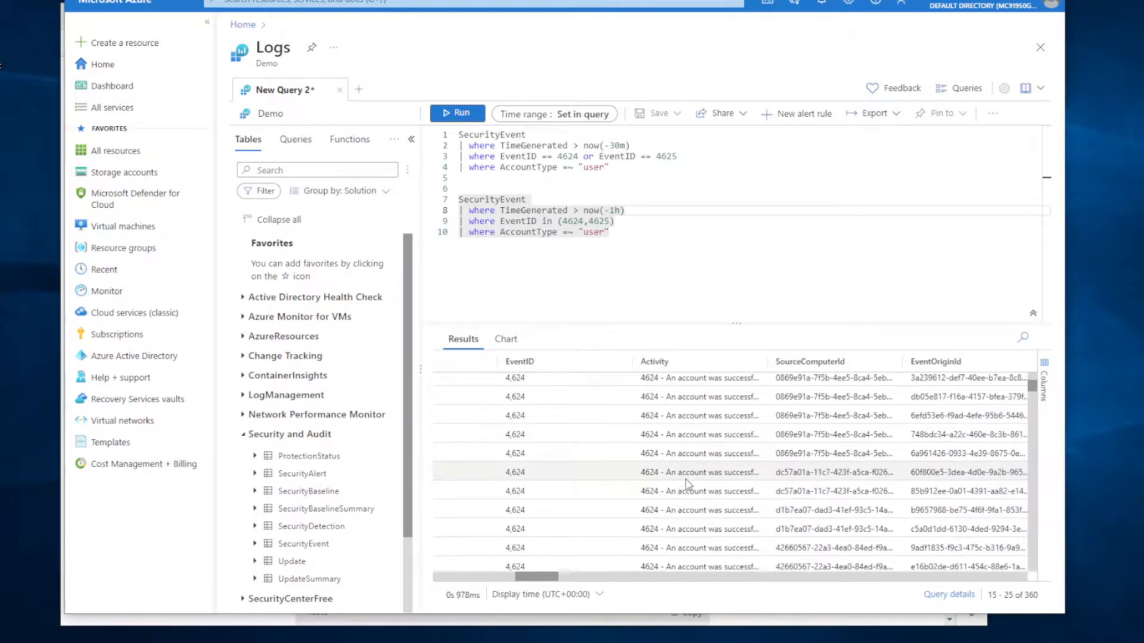
scroll(688, 484, down, 20)
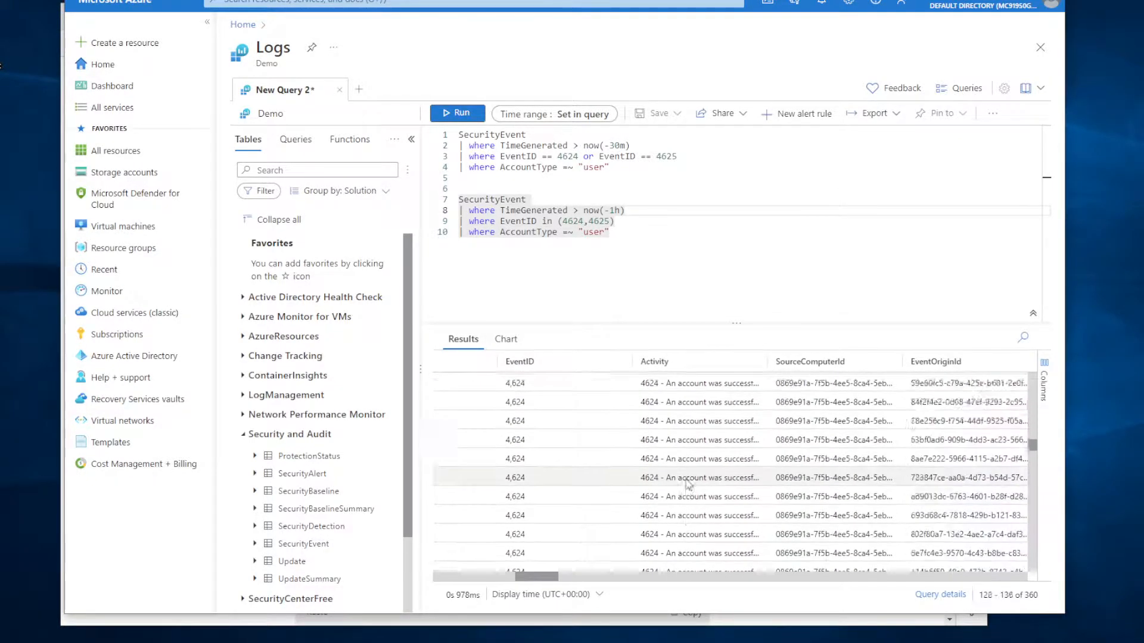
scroll(688, 484, down, 20)
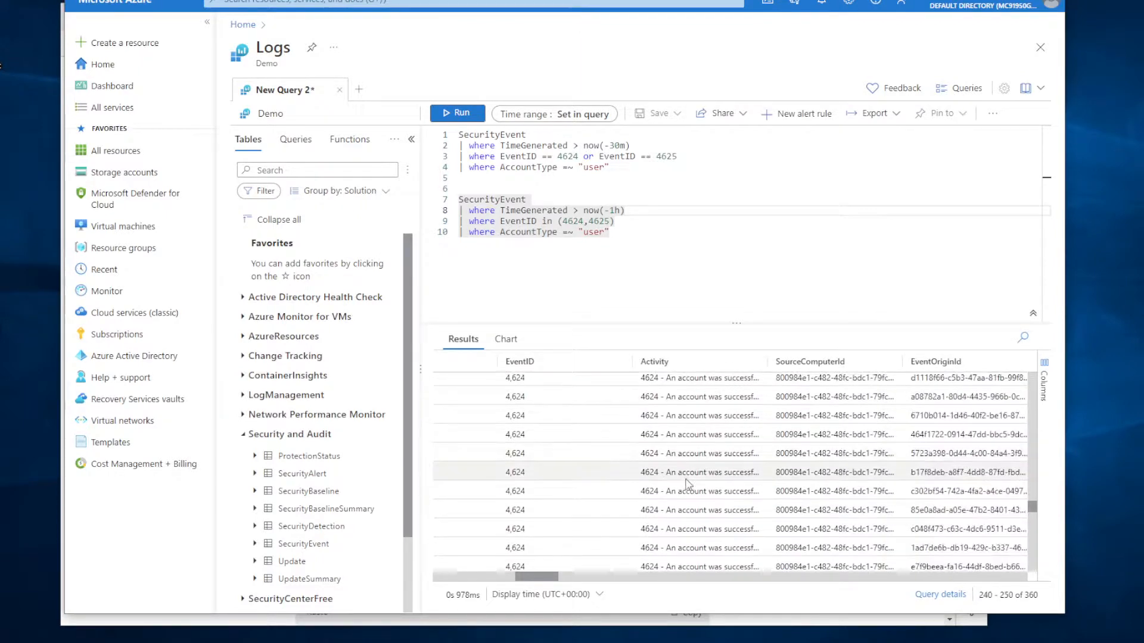
scroll(688, 484, down, 20)
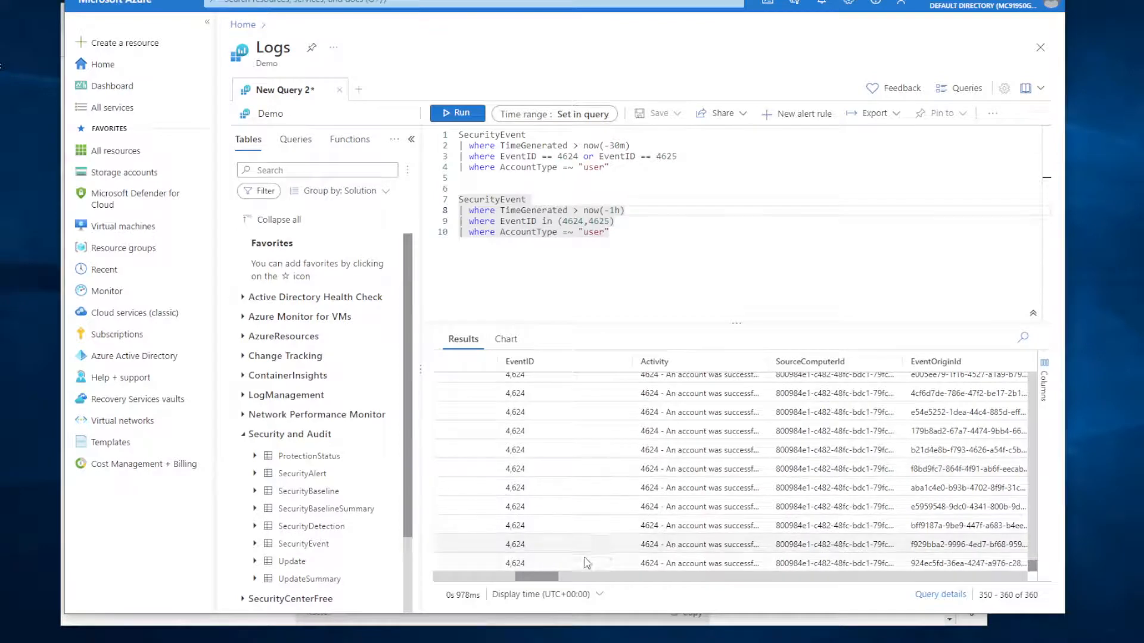
drag(543, 576, 475, 563)
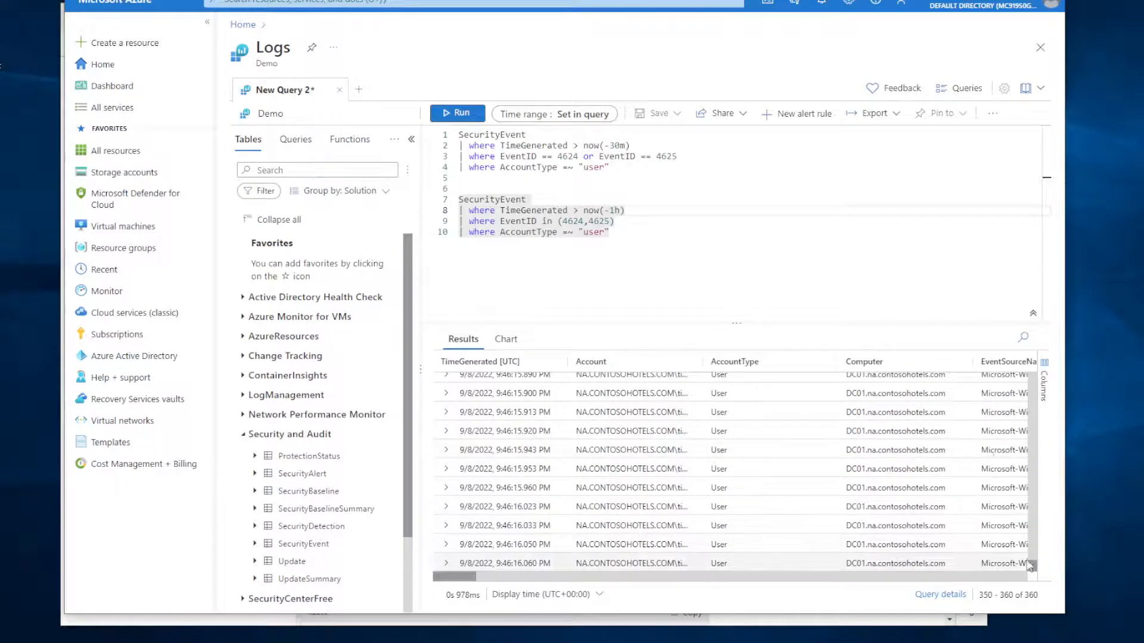
drag(1033, 564, 1035, 358)
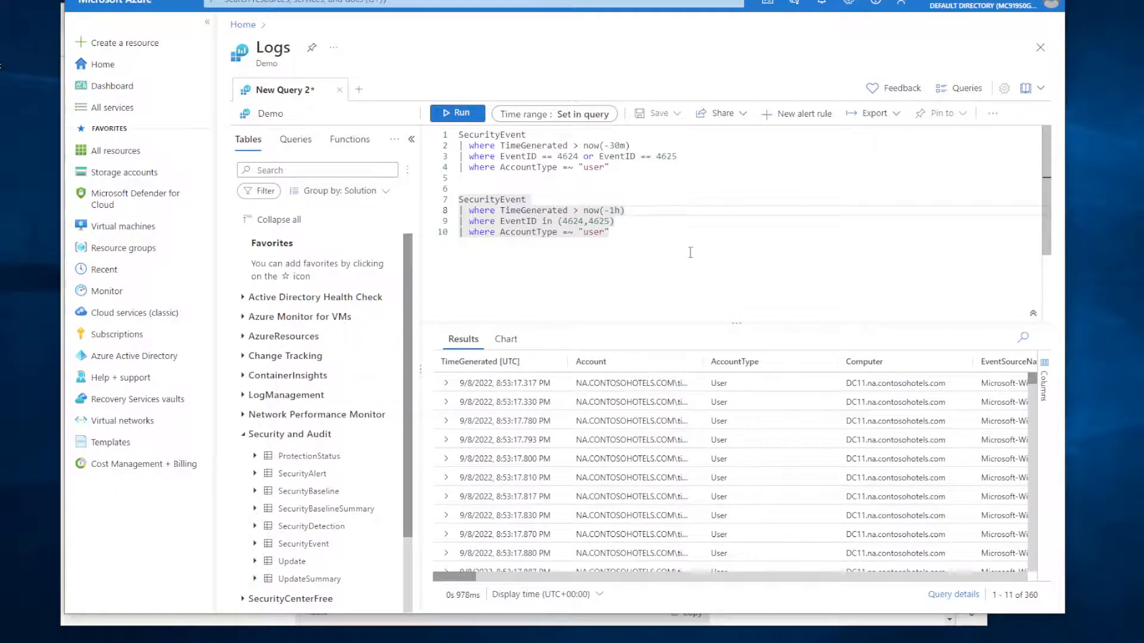
Compare the EventID filter lines of the two SecurityEvent queries.
click(646, 234)
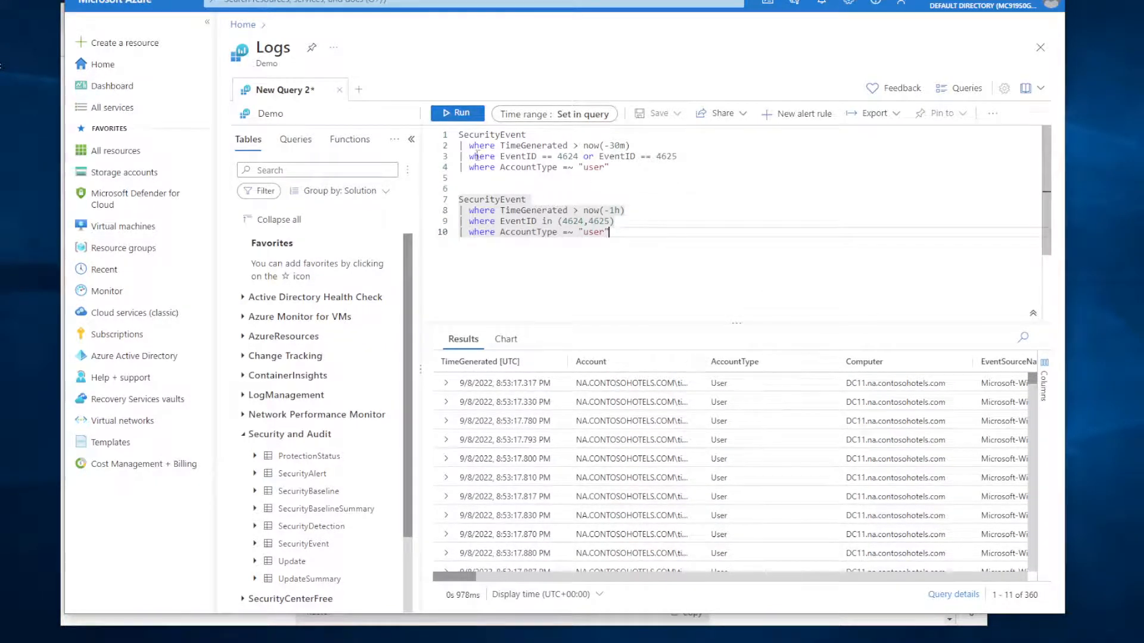
drag(470, 156, 677, 157)
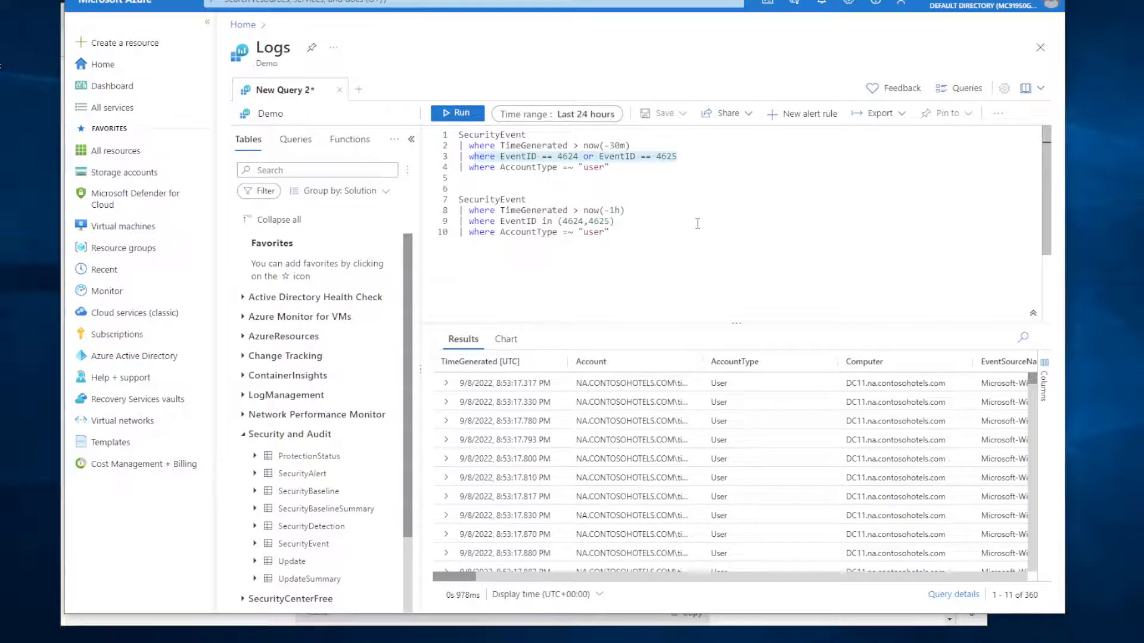
drag(480, 221, 609, 222)
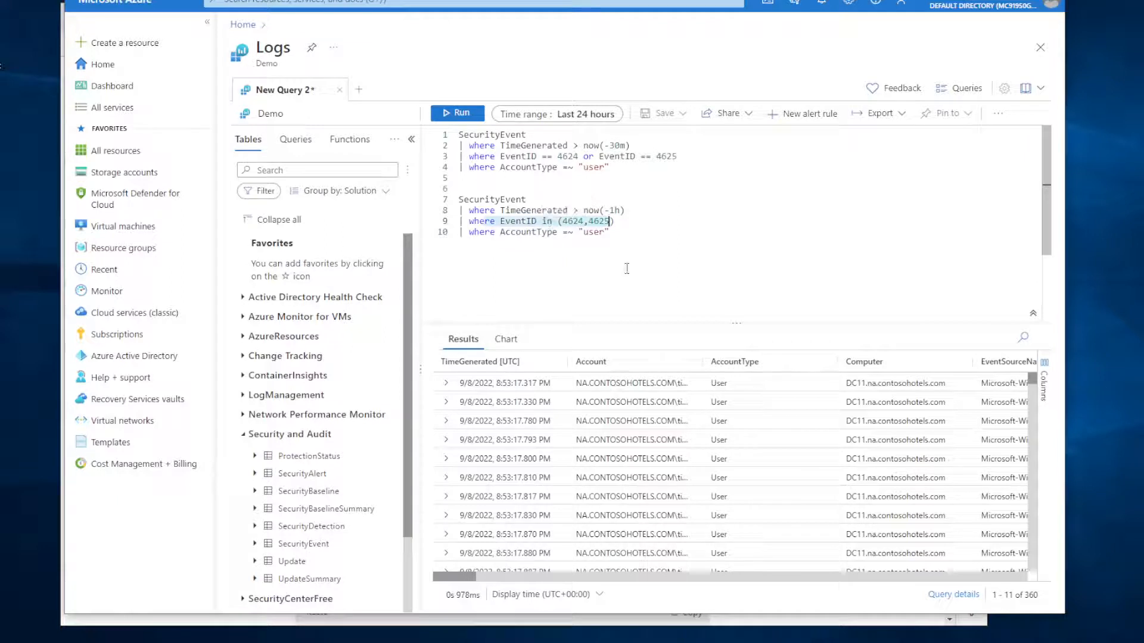
click(626, 232)
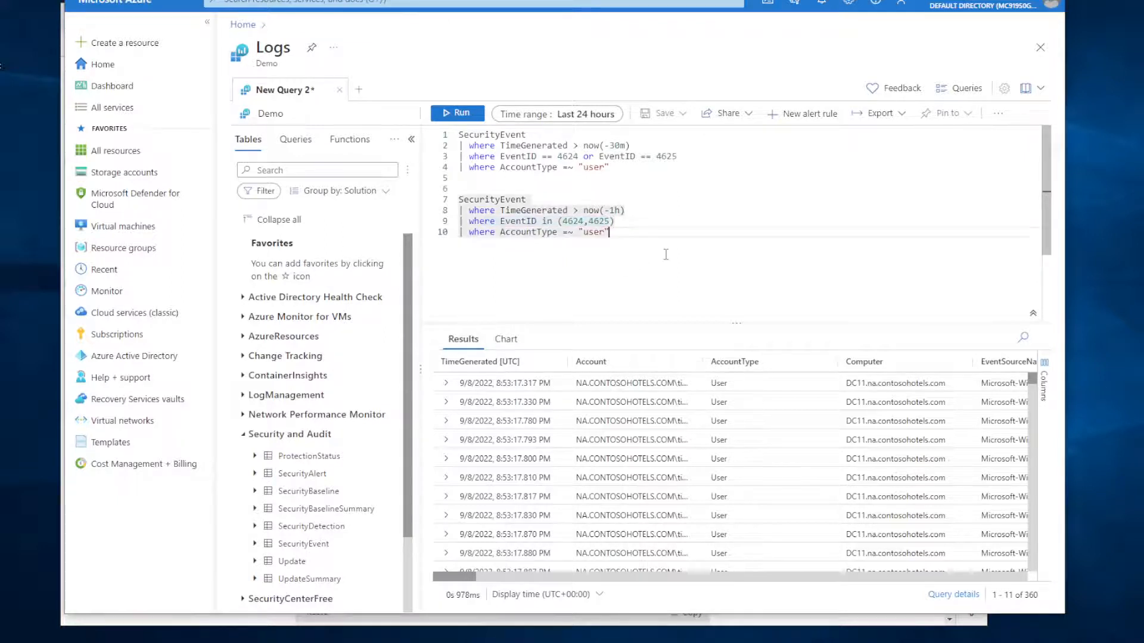
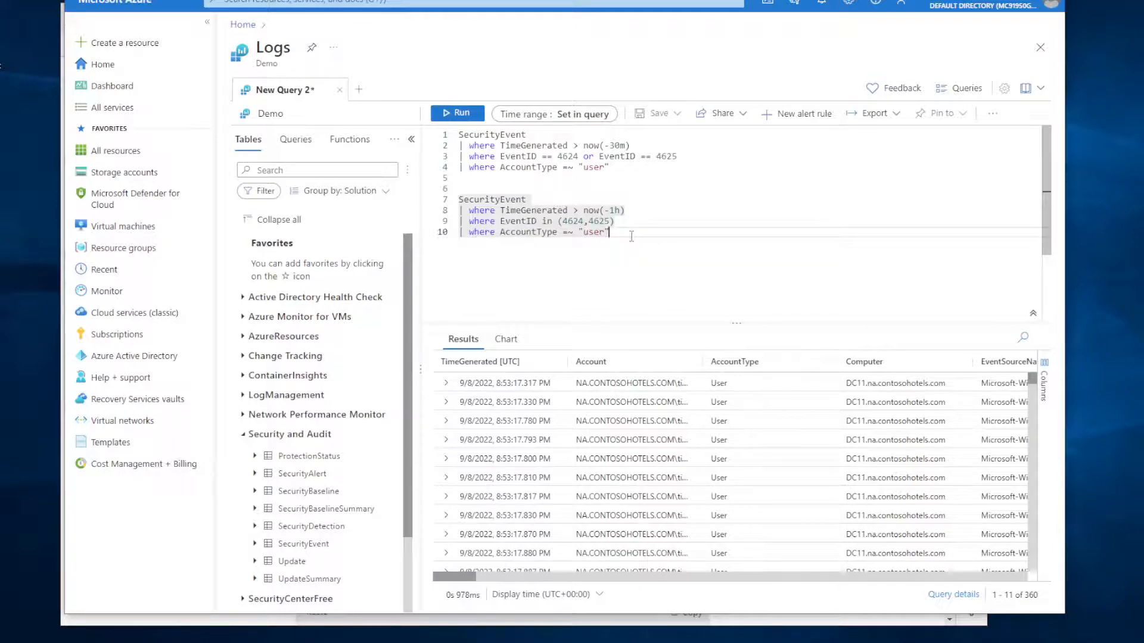
Add a third query below on the ProtectionStatus table with the line | limit 10 and run it.
key(Return)
key(Return)
key(Return)
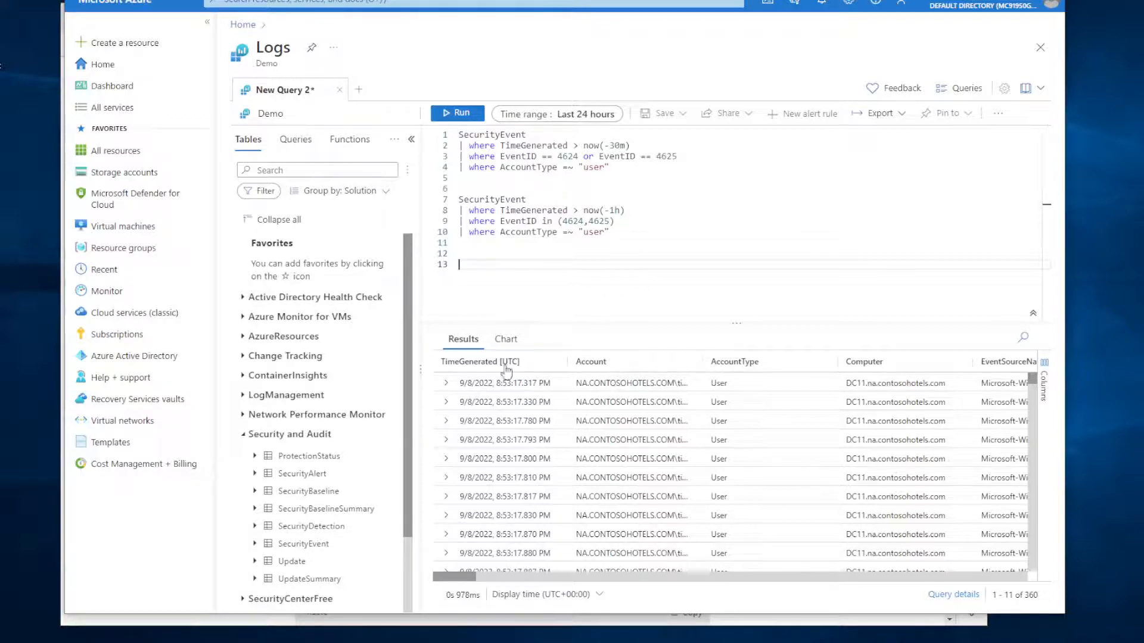
double_click(306, 458)
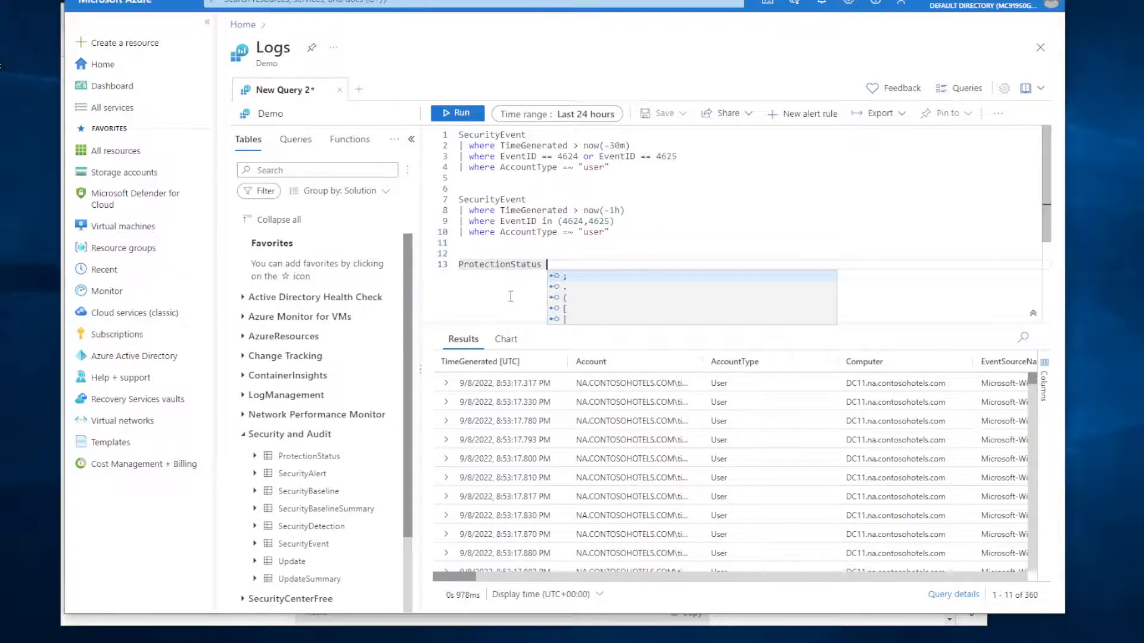
text(|)
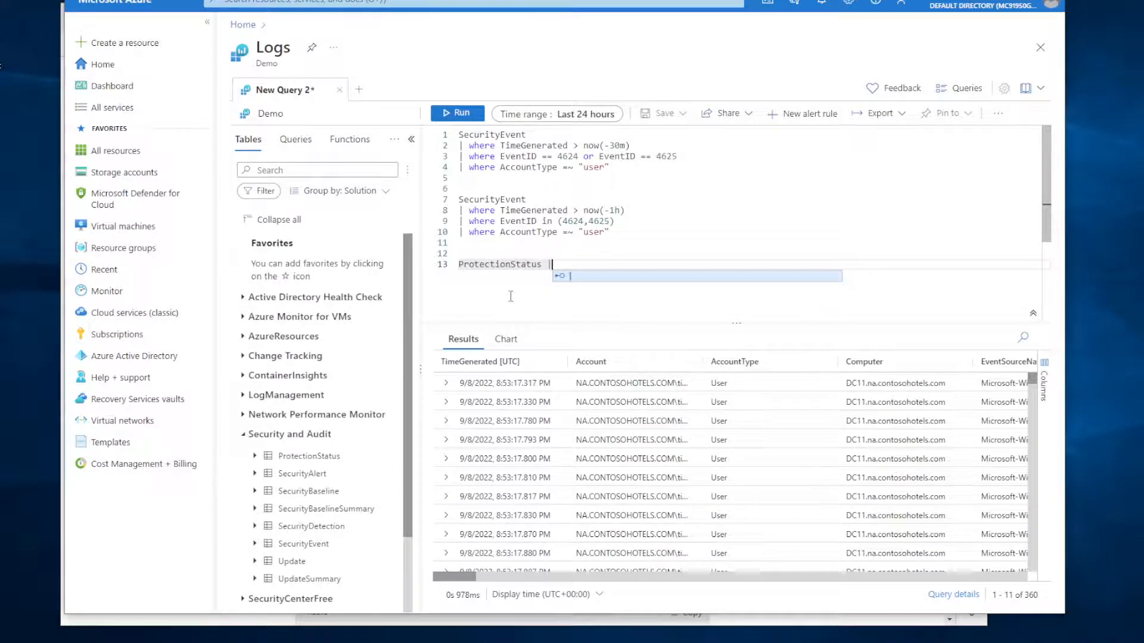
key(Escape)
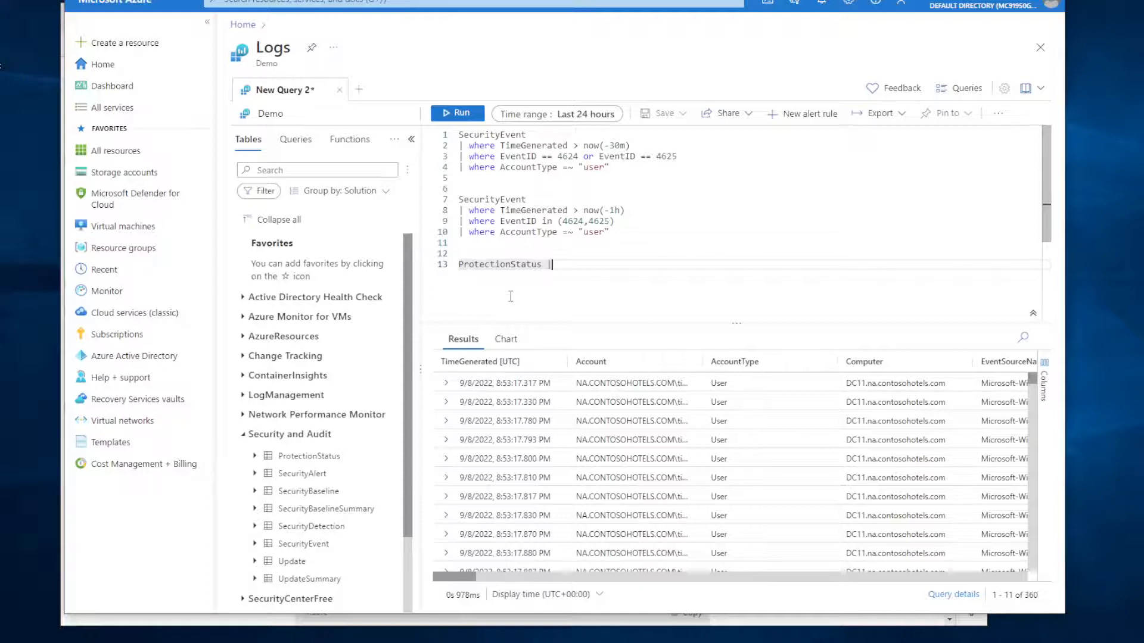
key(BackSpace)
key(BackSpace)
key(Return)
text(| )
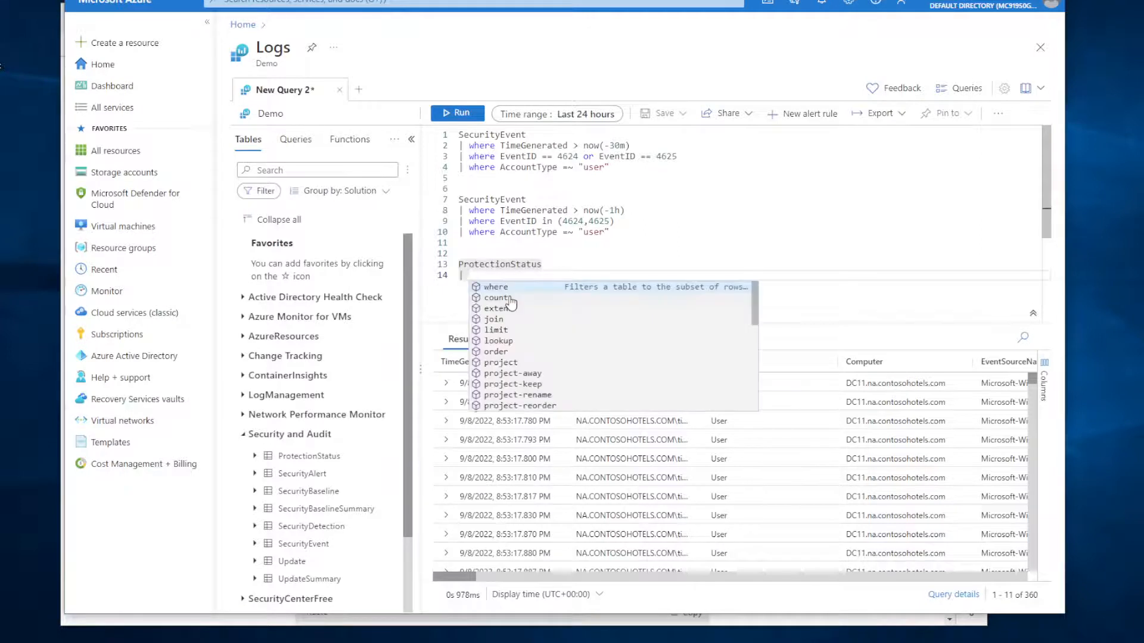
text(limit 10)
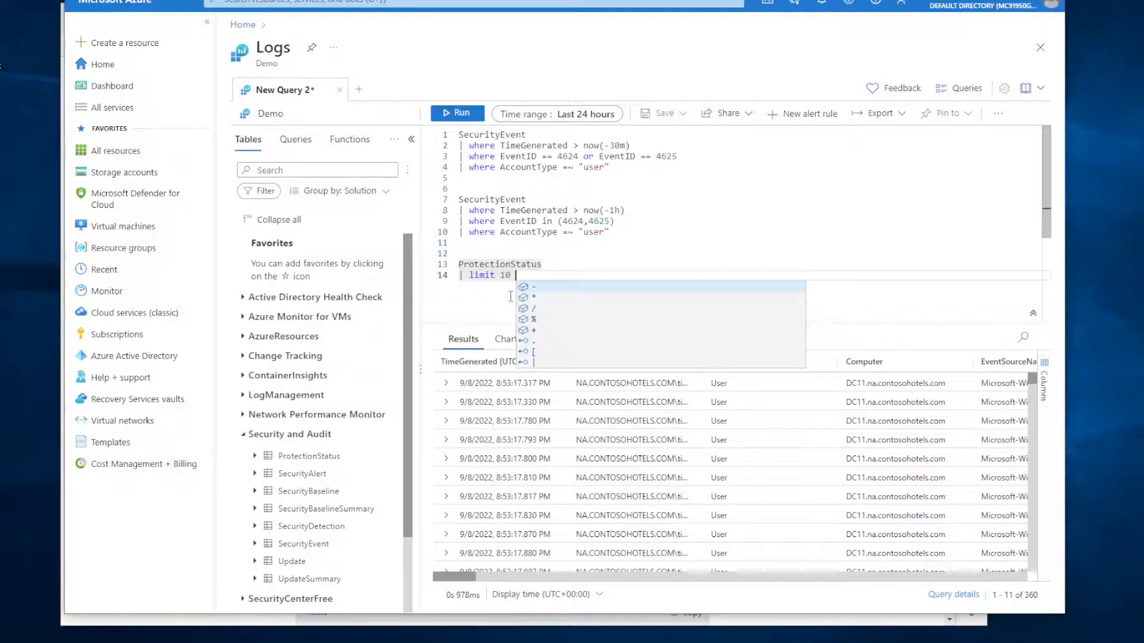
key(shift+Return)
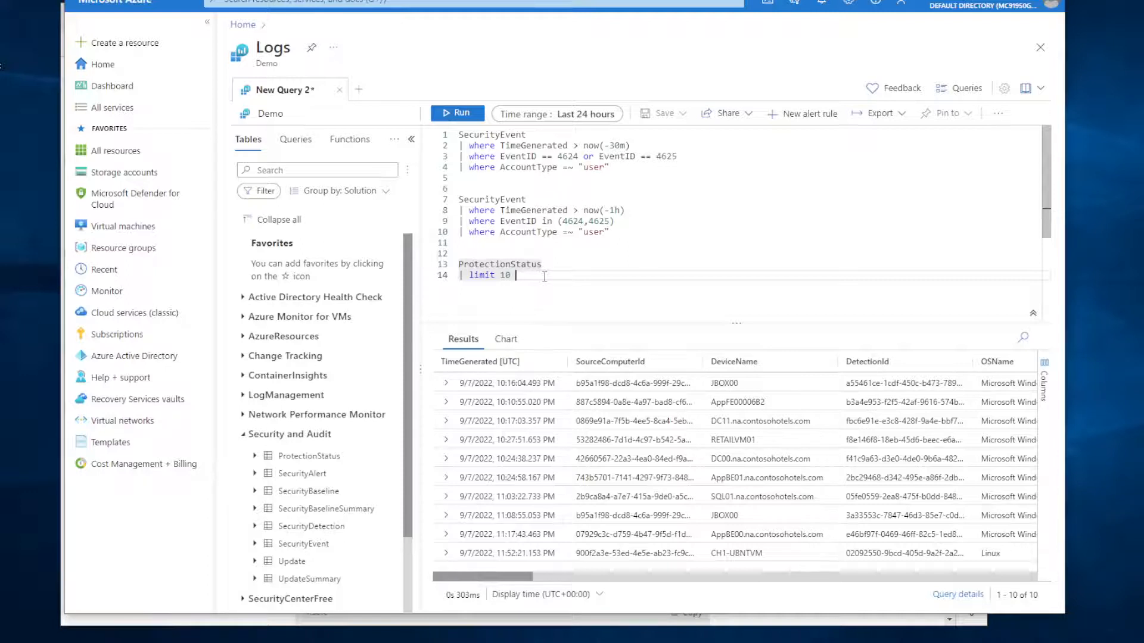
Replace limit 10 in the ProtectionStatus query with an extend operator that assigns a column named TimeDiff.
key(BackSpace)
key(BackSpace)
key(BackSpace)
key(BackSpace)
key(BackSpace)
key(BackSpace)
key(BackSpace)
key(BackSpace)
text(extend)
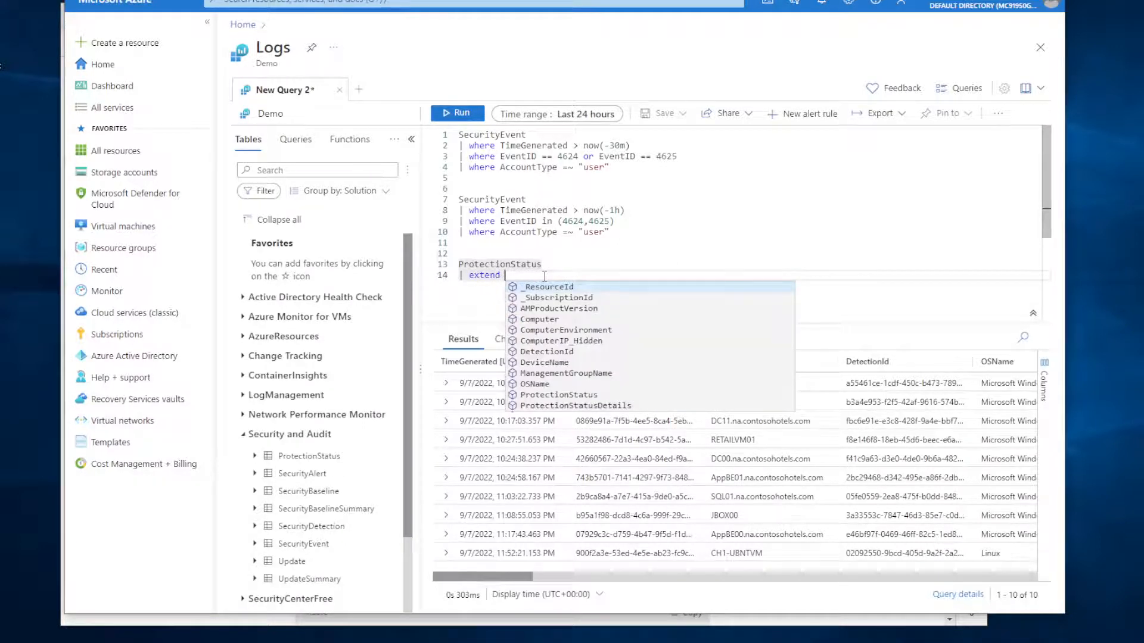
text( Time)
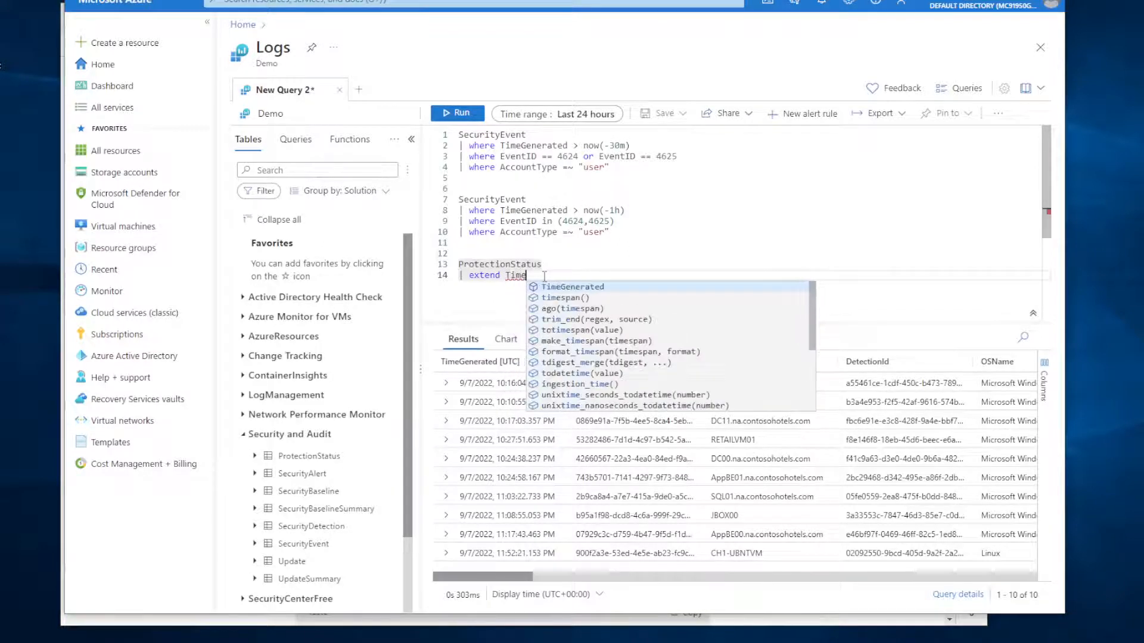
text(Diff)
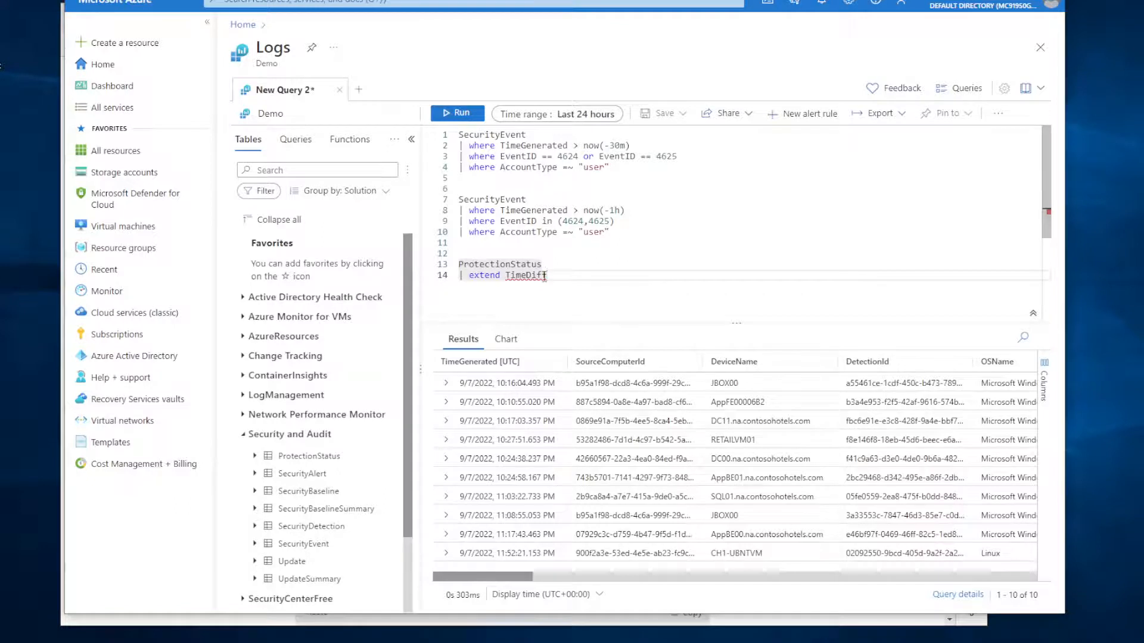
text( = )
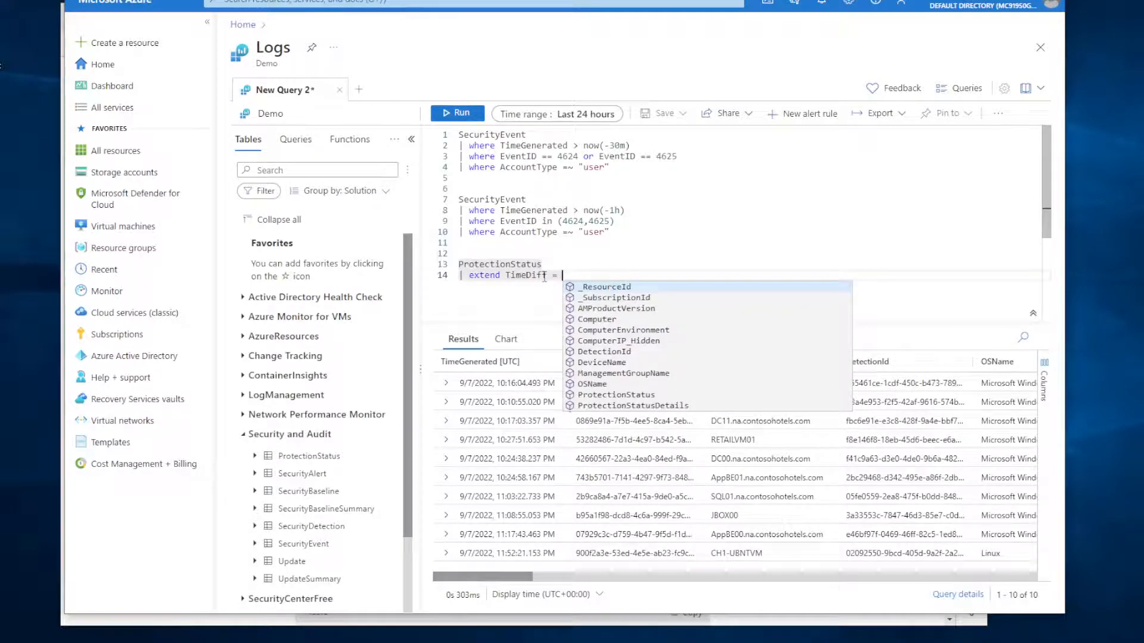
Complete the TimeDiff expression in the ProtectionStatus query as (now() - TimeGenerated) and run the query.
text(()
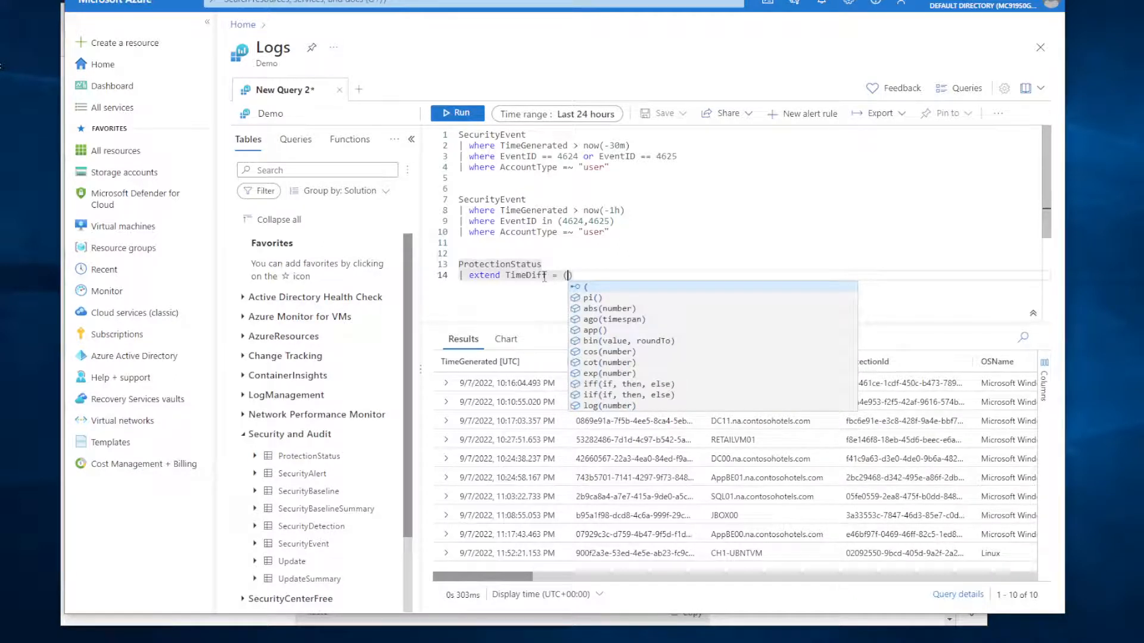
text(now())
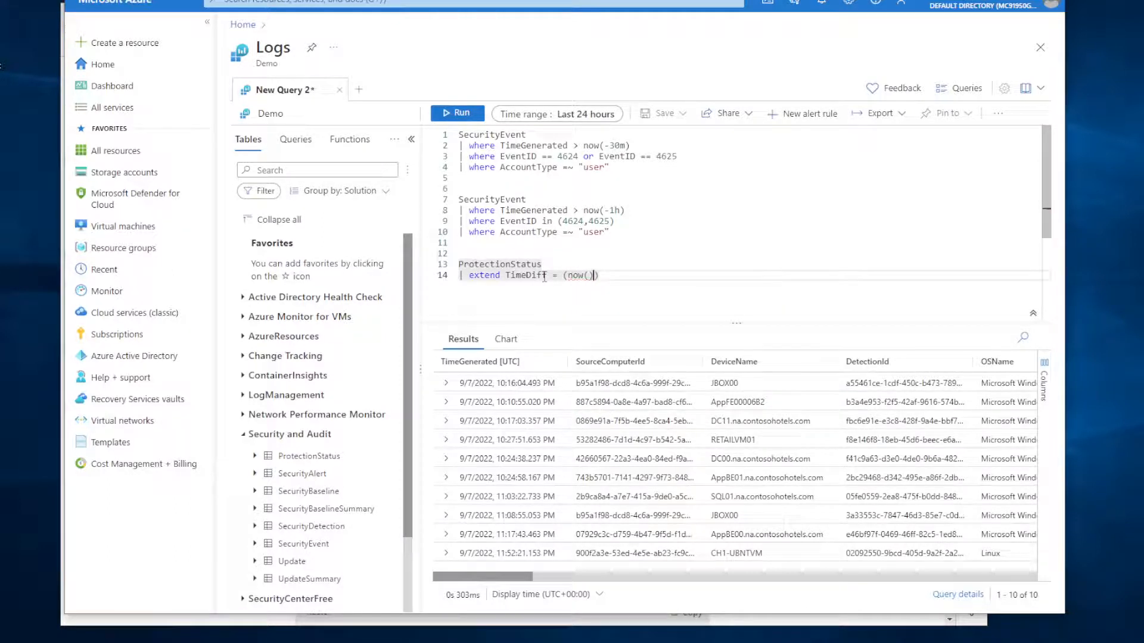
text( - )
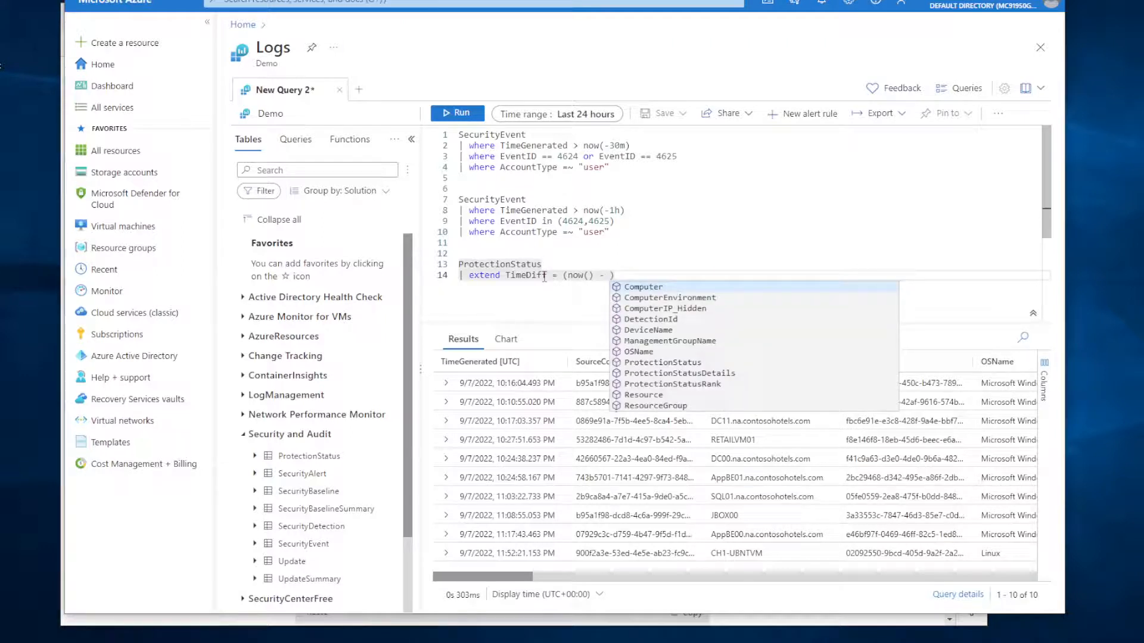
text(time)
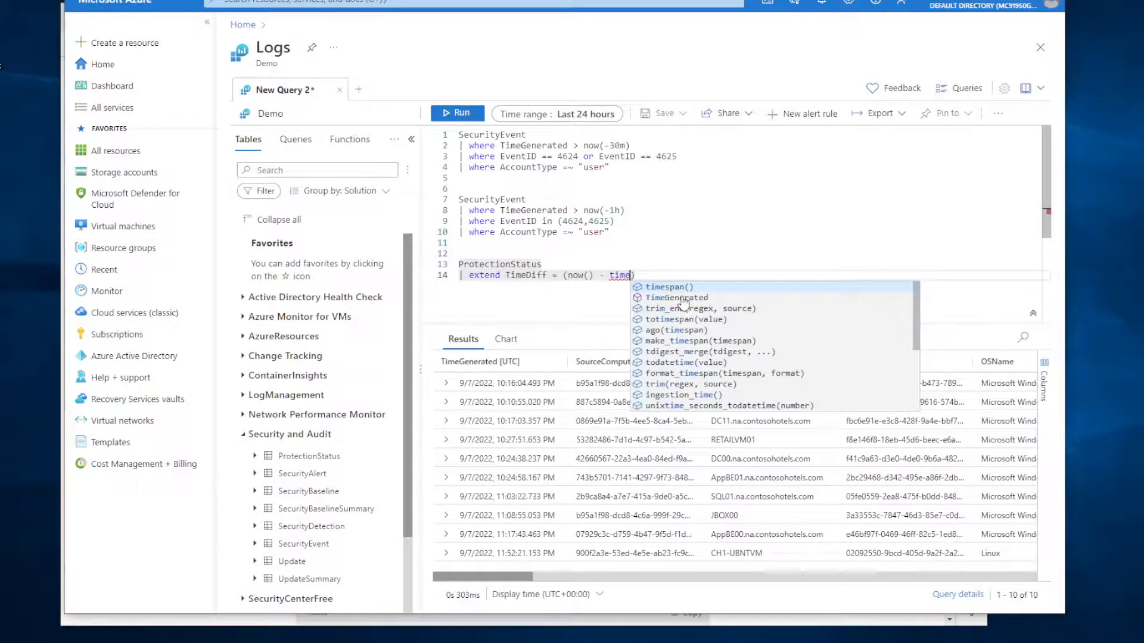
click(682, 299)
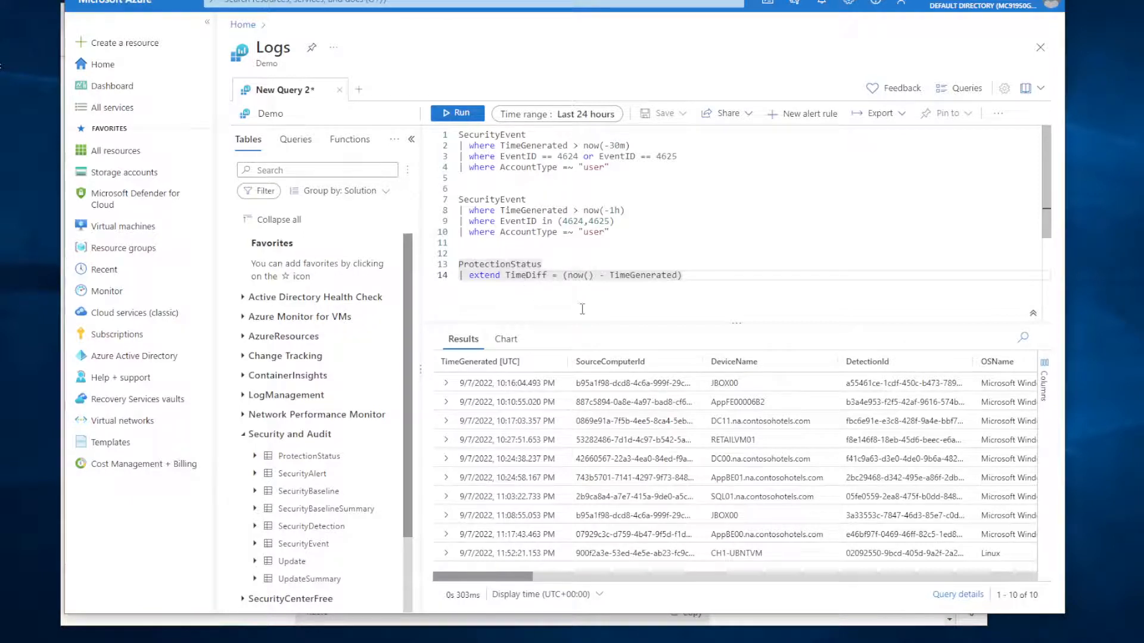
click(590, 277)
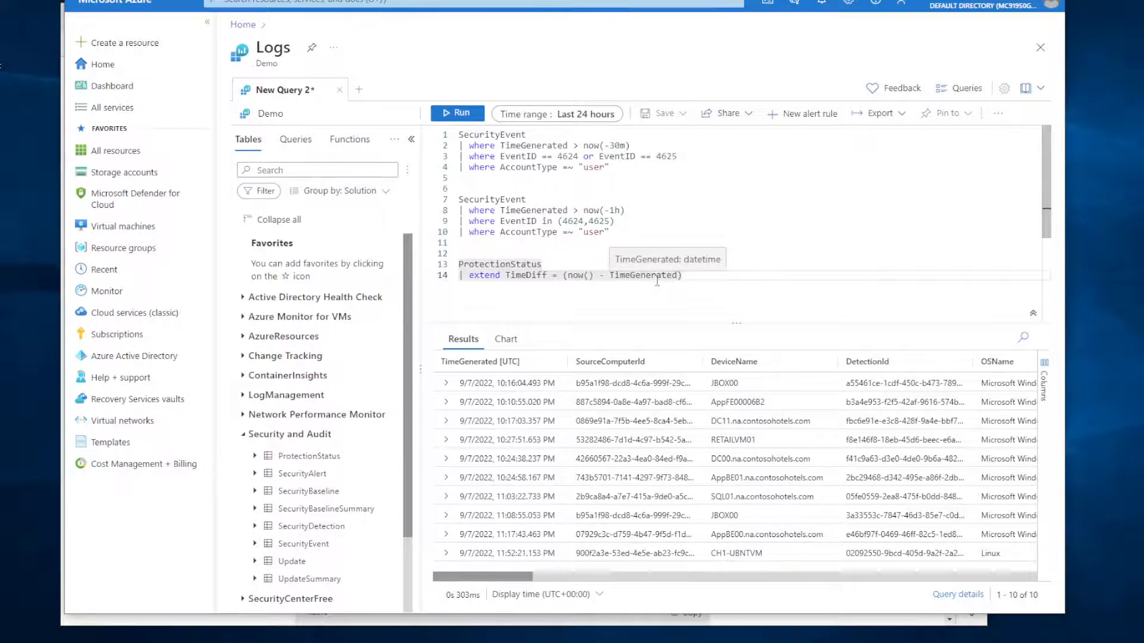
click(461, 113)
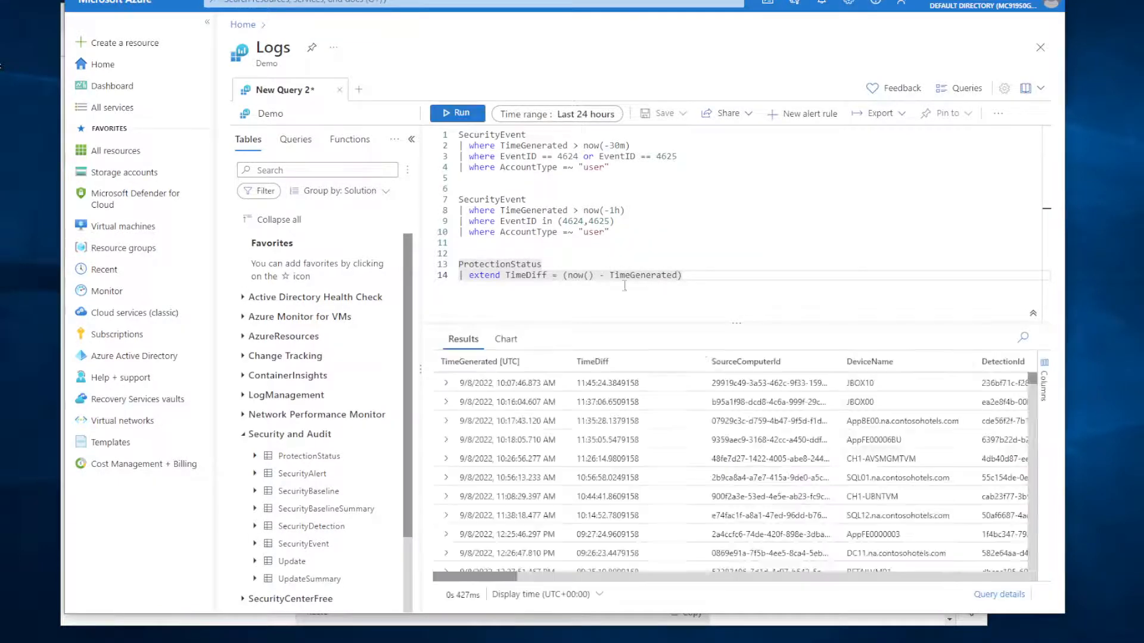
mouse_move(486, 577)
mouse_down()
mouse_move(1013, 565)
mouse_move(979, 582)
mouse_move(1014, 582)
mouse_move(467, 589)
mouse_up()
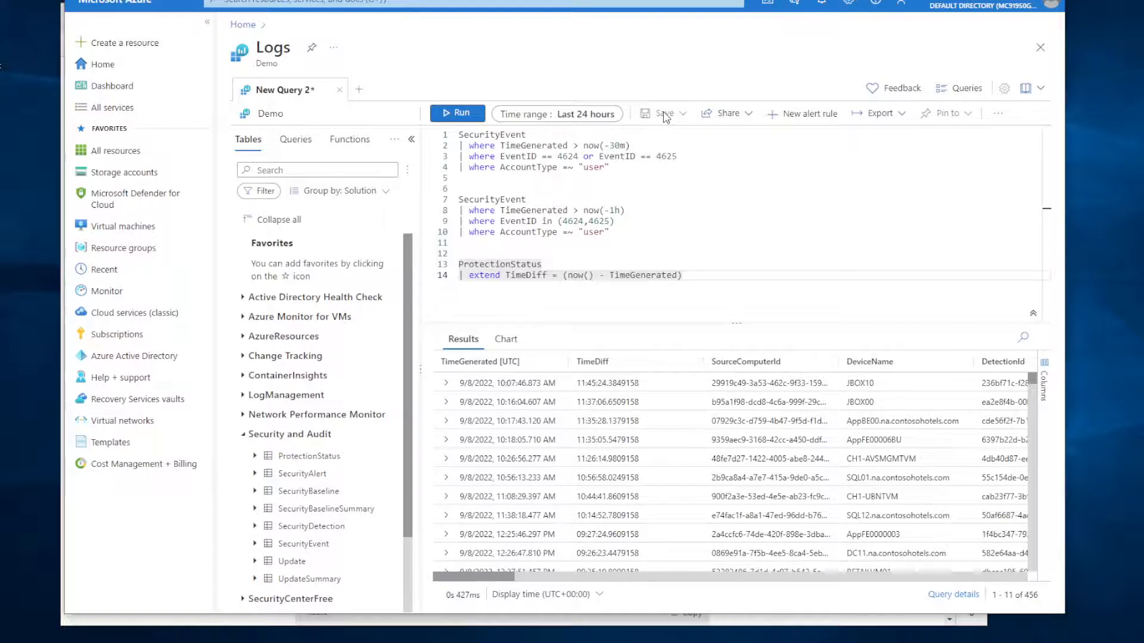
click(750, 113)
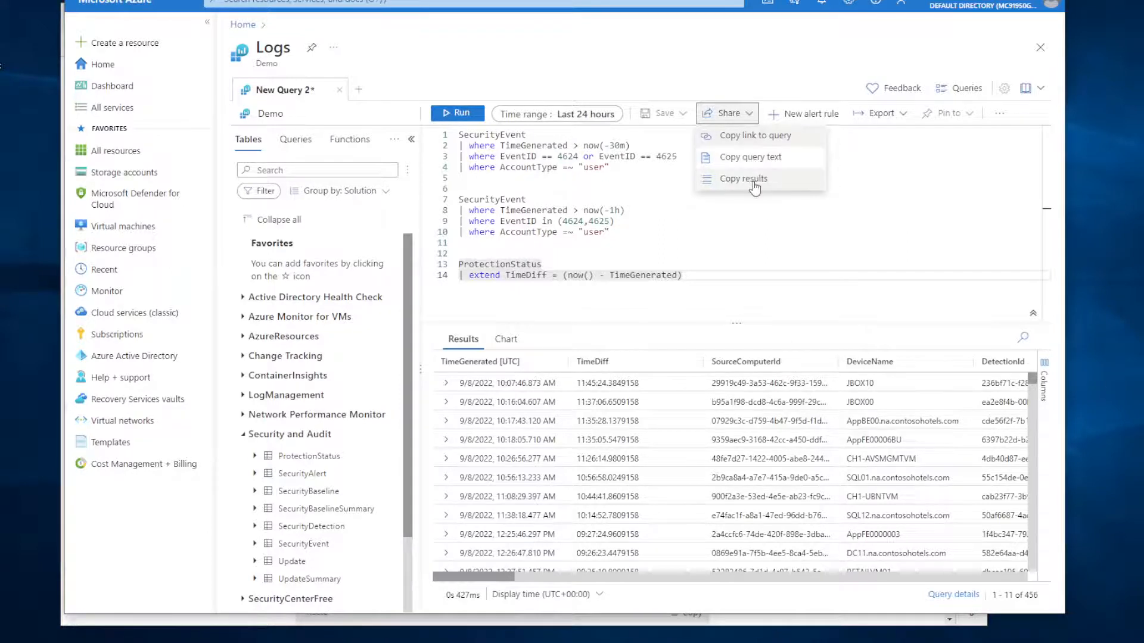
click(901, 116)
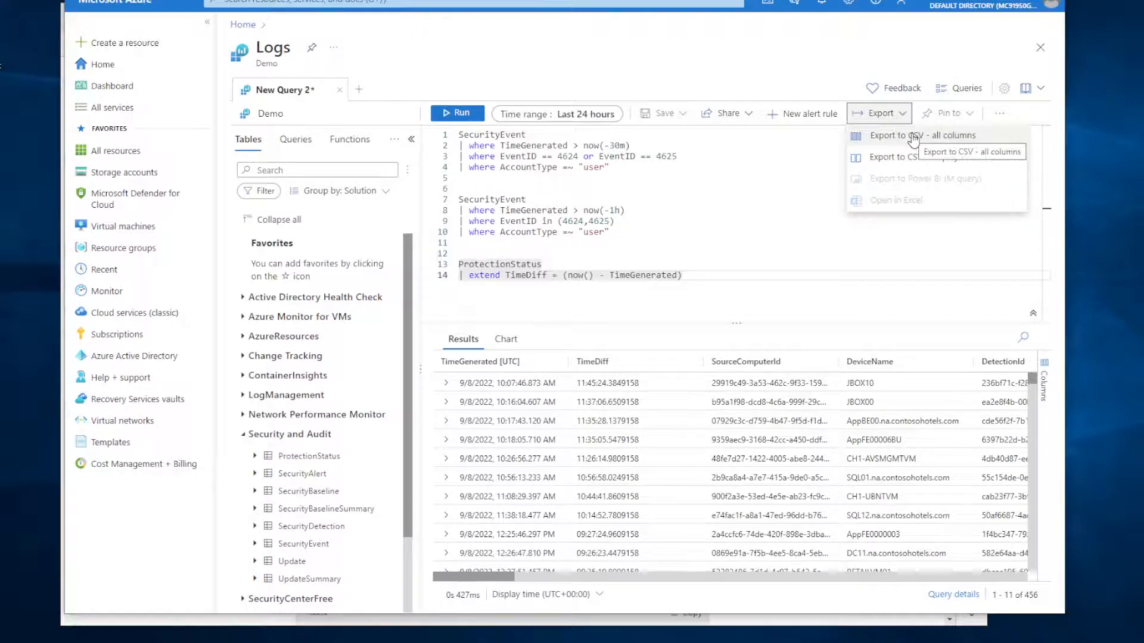
click(716, 198)
Add the line | order by TimeDiff to the ProtectionStatus query, run it and check the first and last result rows.
click(518, 275)
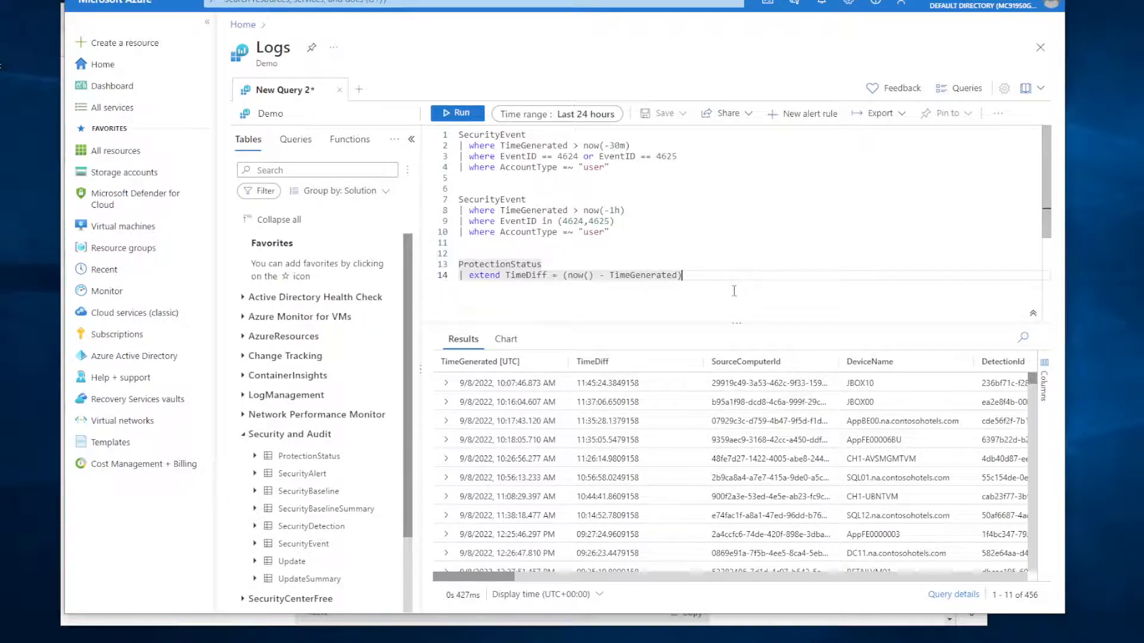
key(Return)
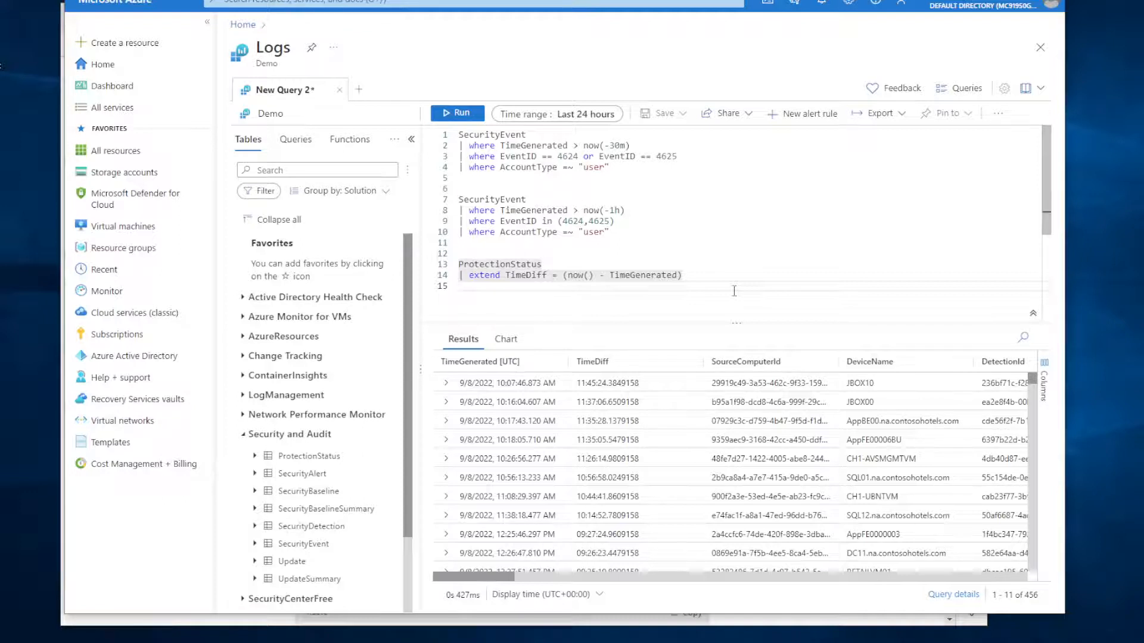
text(| )
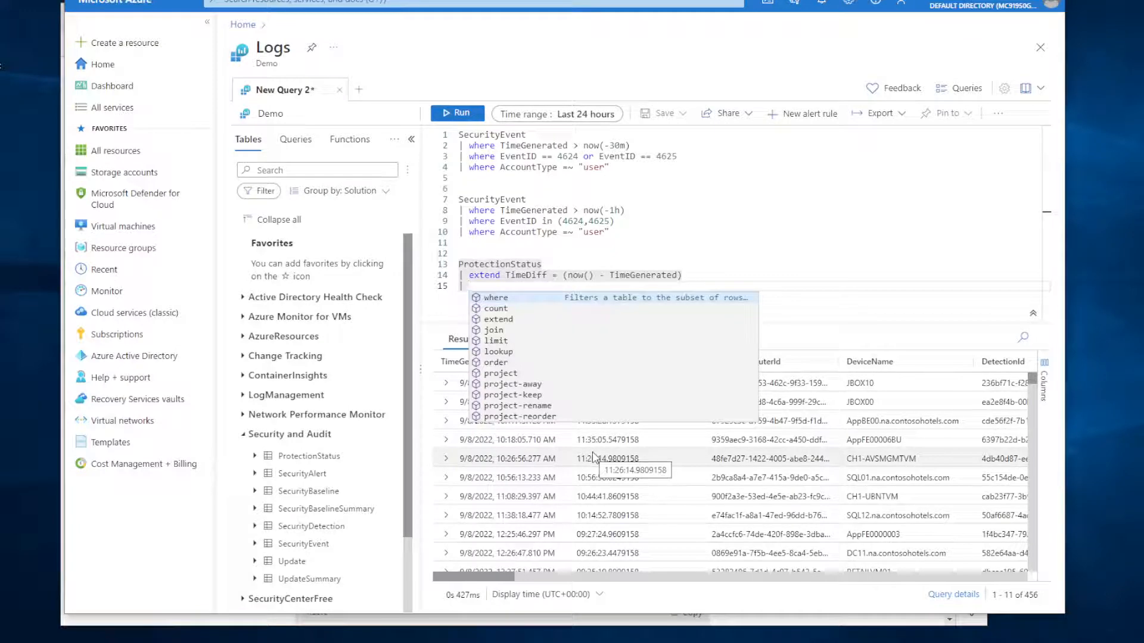
text(order )
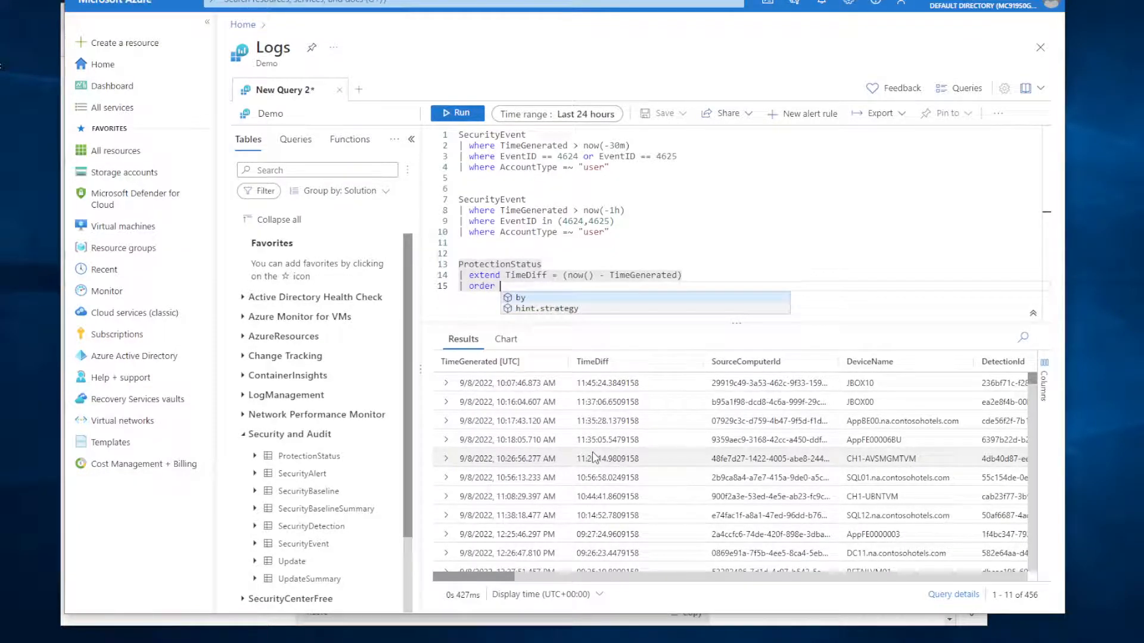
text( by )
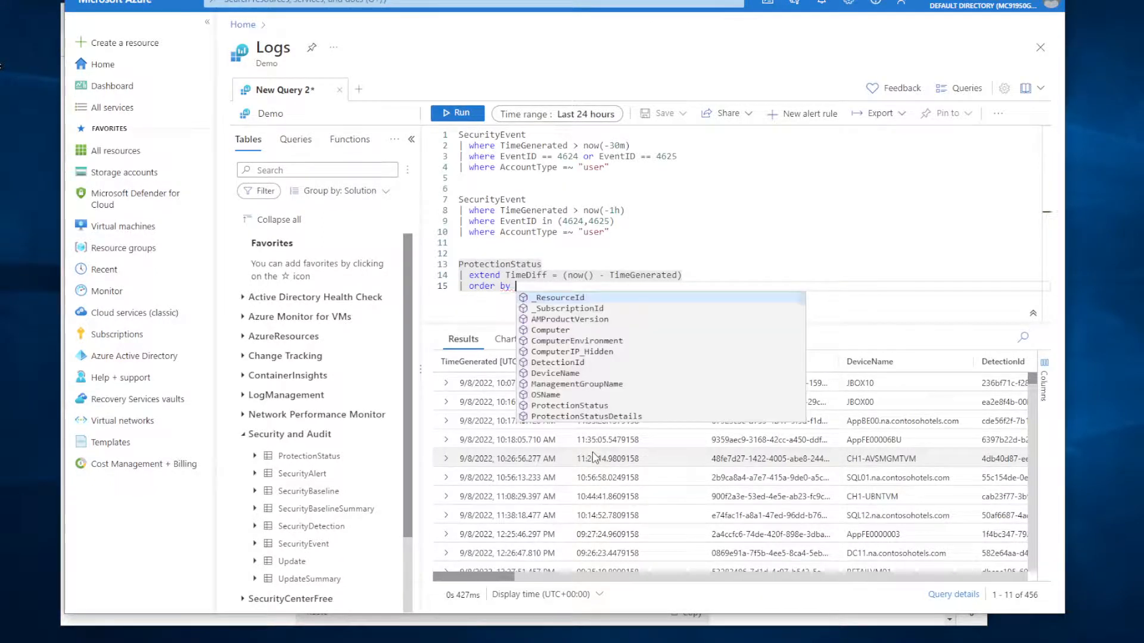
text(time)
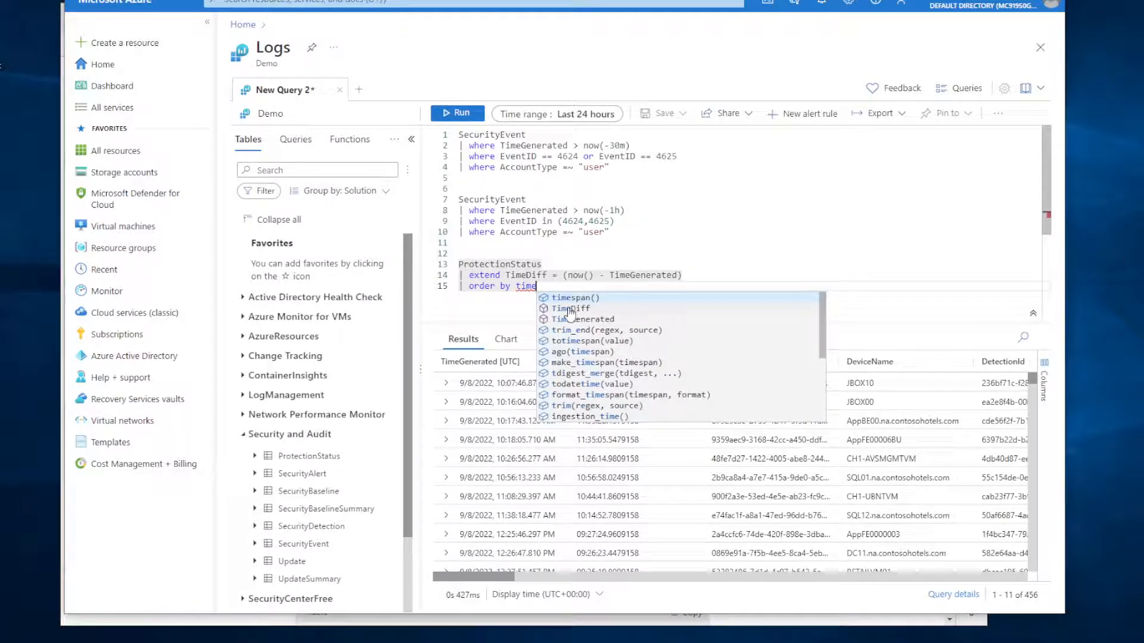
click(570, 309)
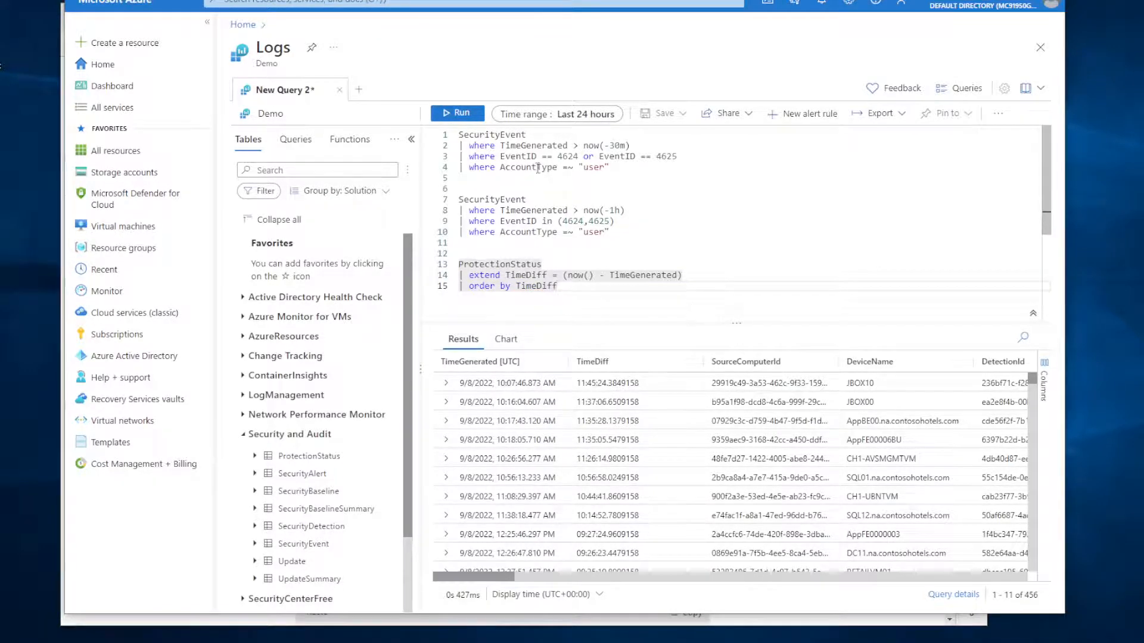
click(454, 113)
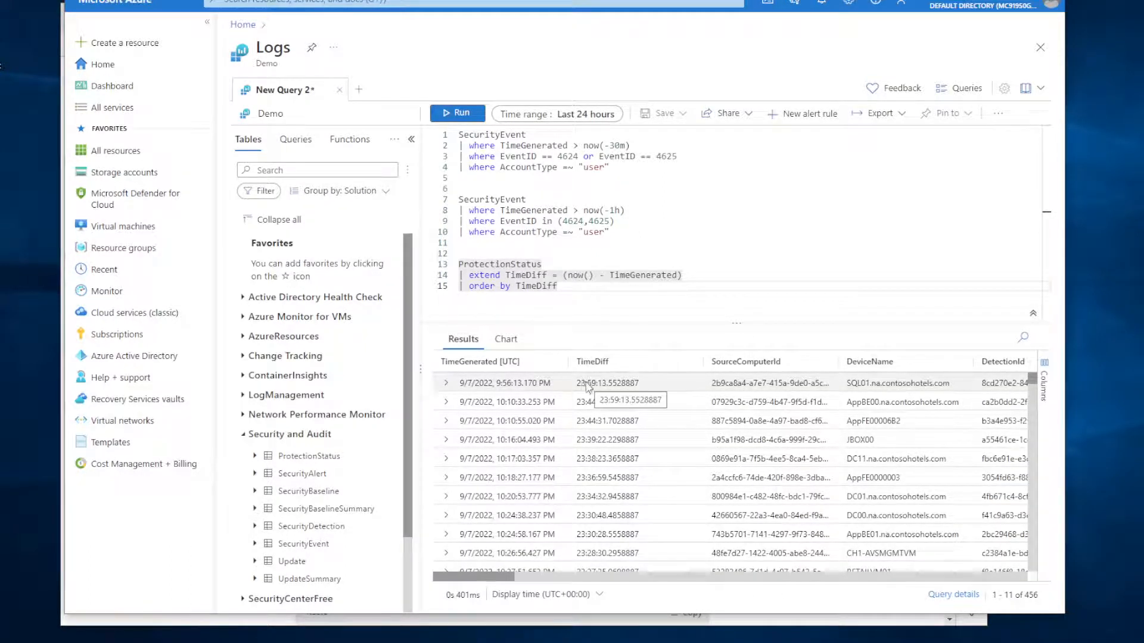
drag(1033, 380, 1047, 581)
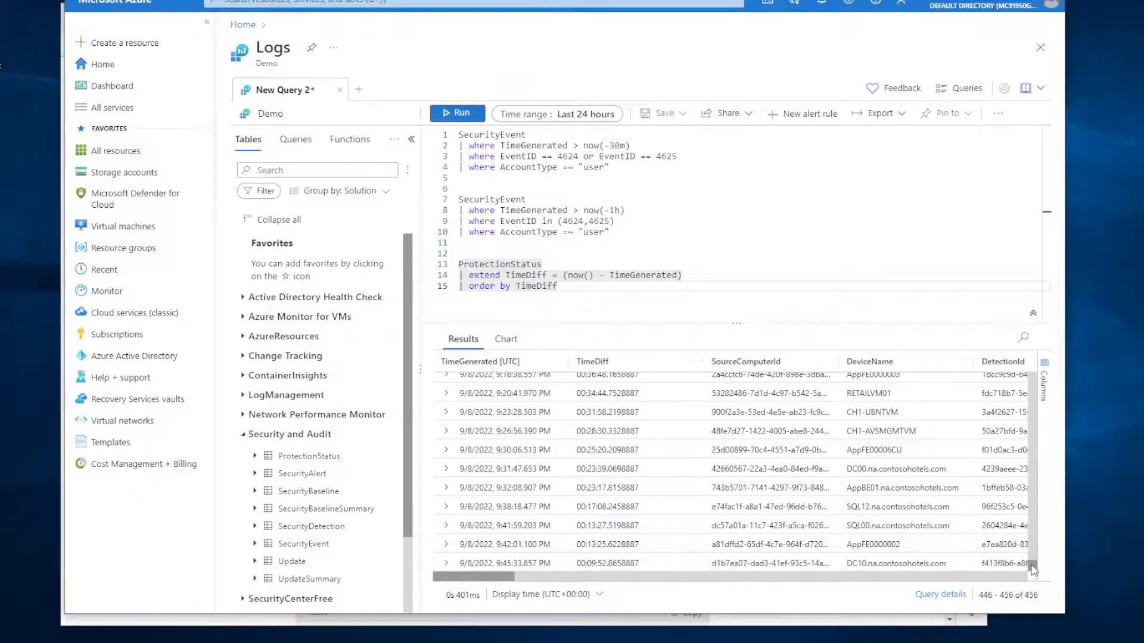
drag(1033, 567, 1044, 374)
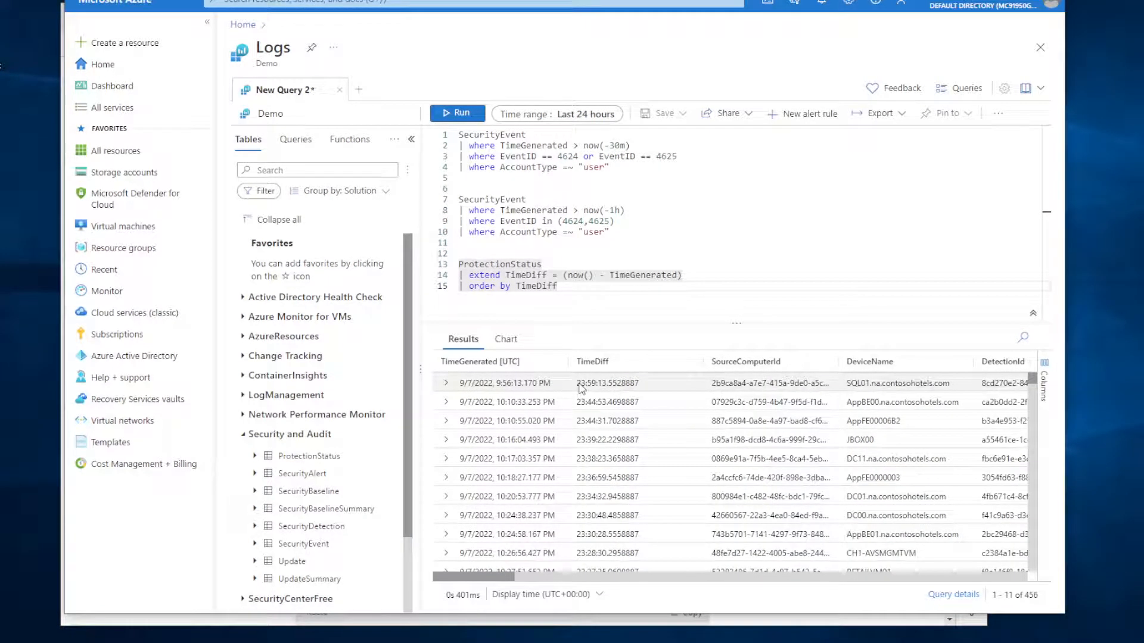
Make the TimeDiff ordering ascending with asc and rerun the ProtectionStatus query.
click(583, 285)
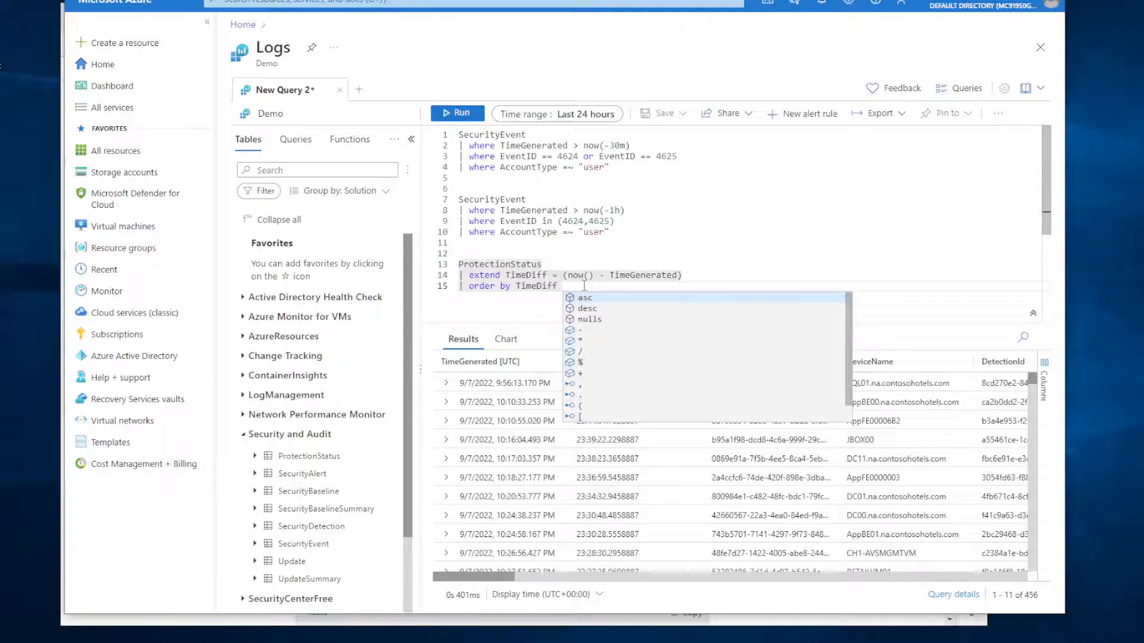
text(asc)
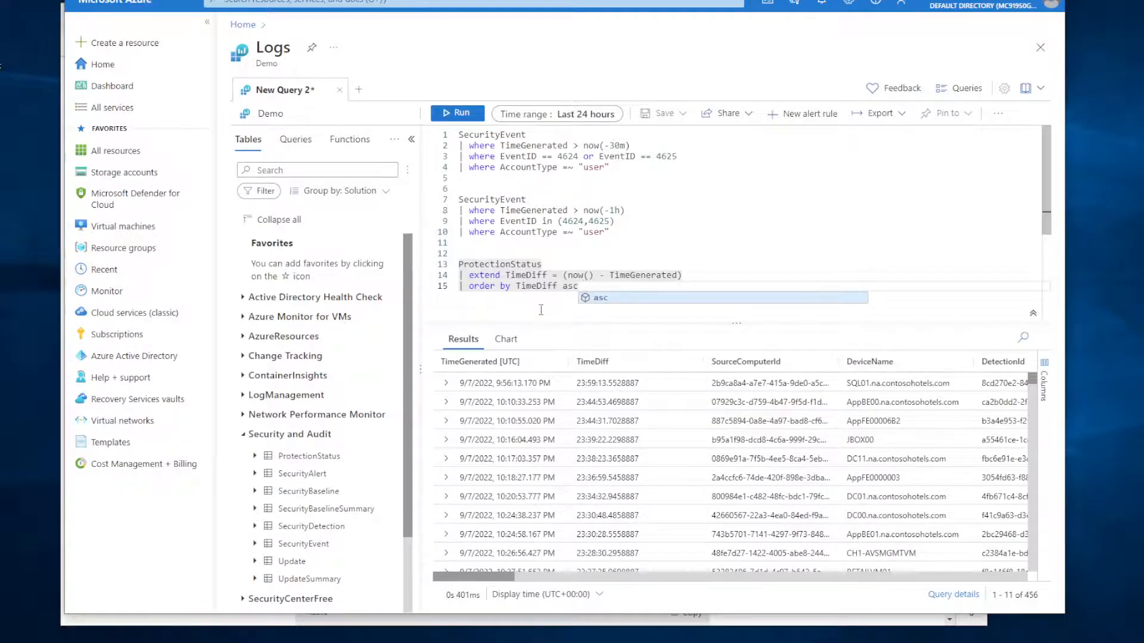
click(458, 113)
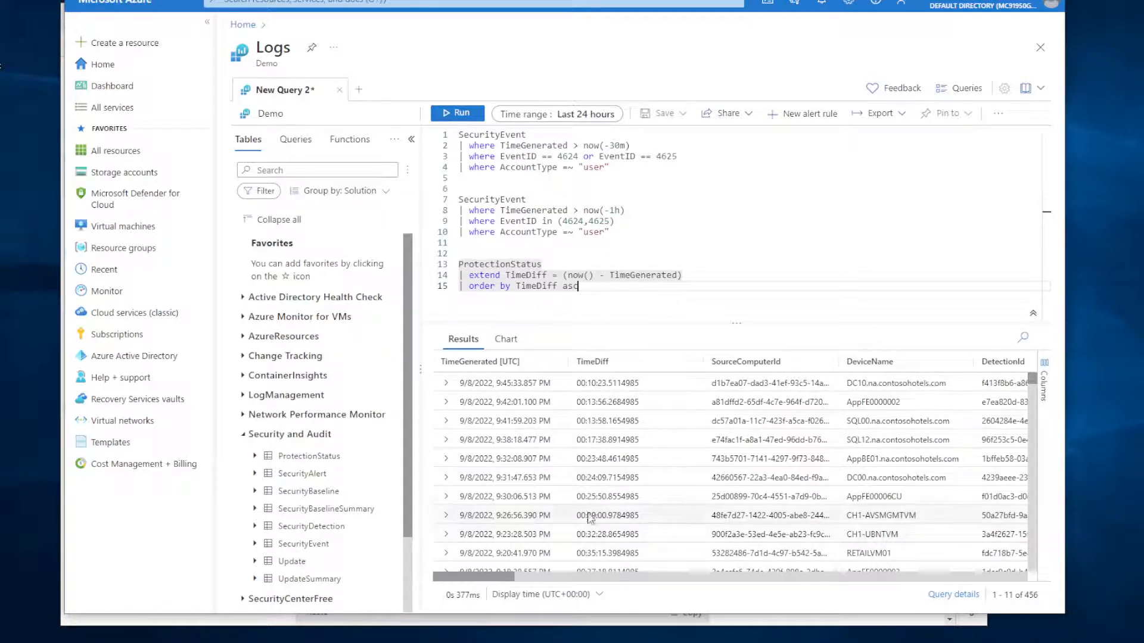
mouse_move(479, 576)
mouse_down()
mouse_move(950, 585)
mouse_move(482, 581)
mouse_up()
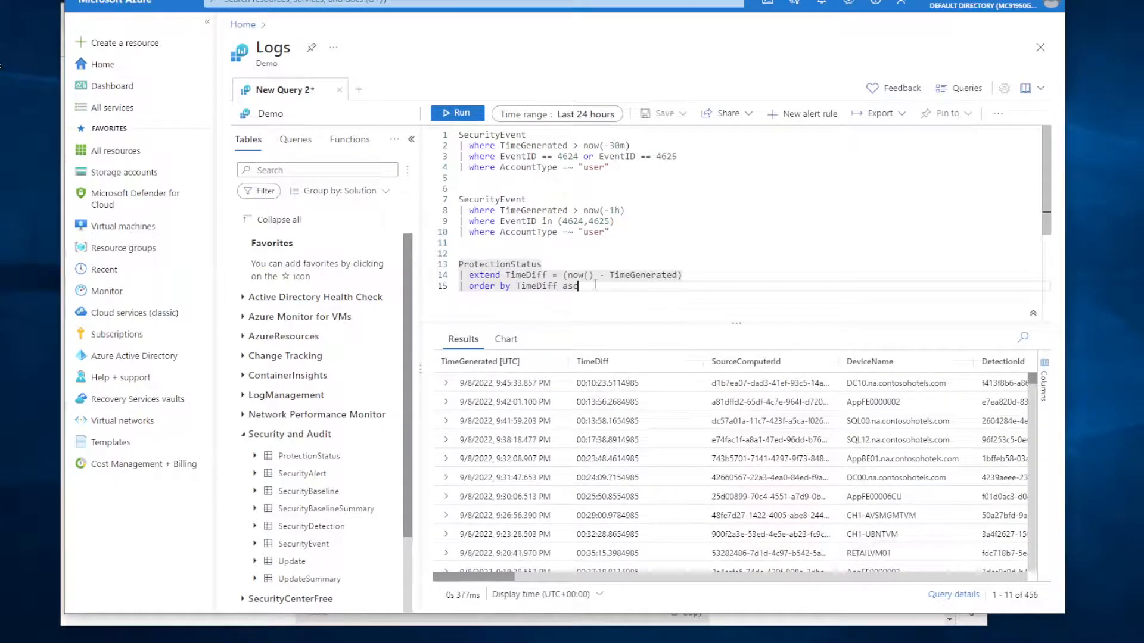
Replace the order by clause with project TimeGenerated,TimeDiff,DeviceName and run the ProtectionStatus query.
drag(579, 286, 468, 285)
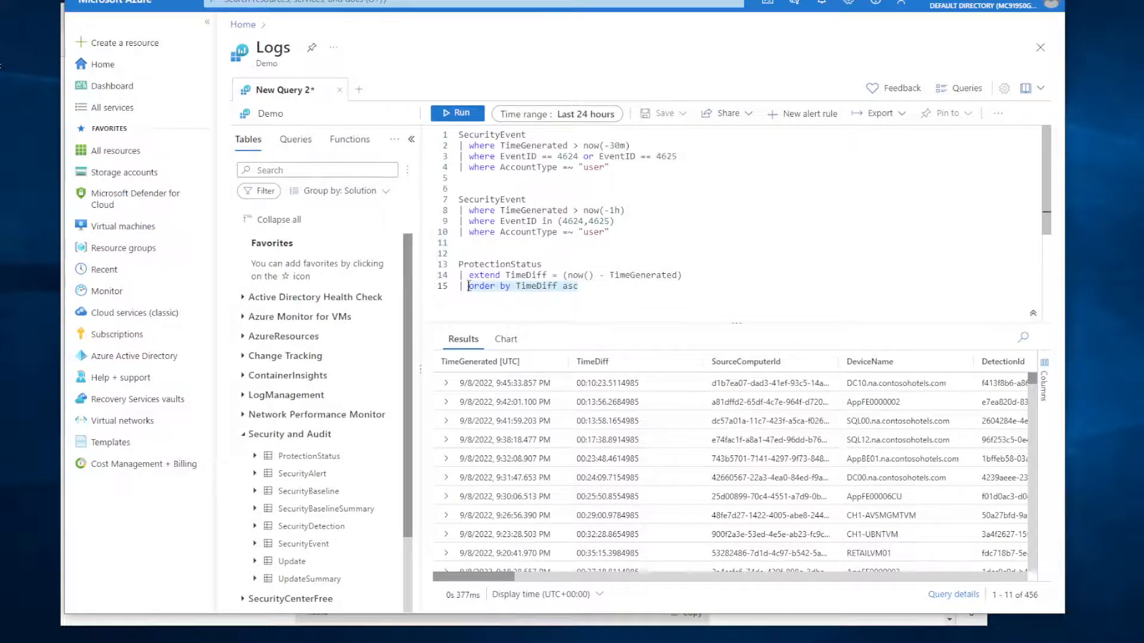
key(BackSpace)
text(project)
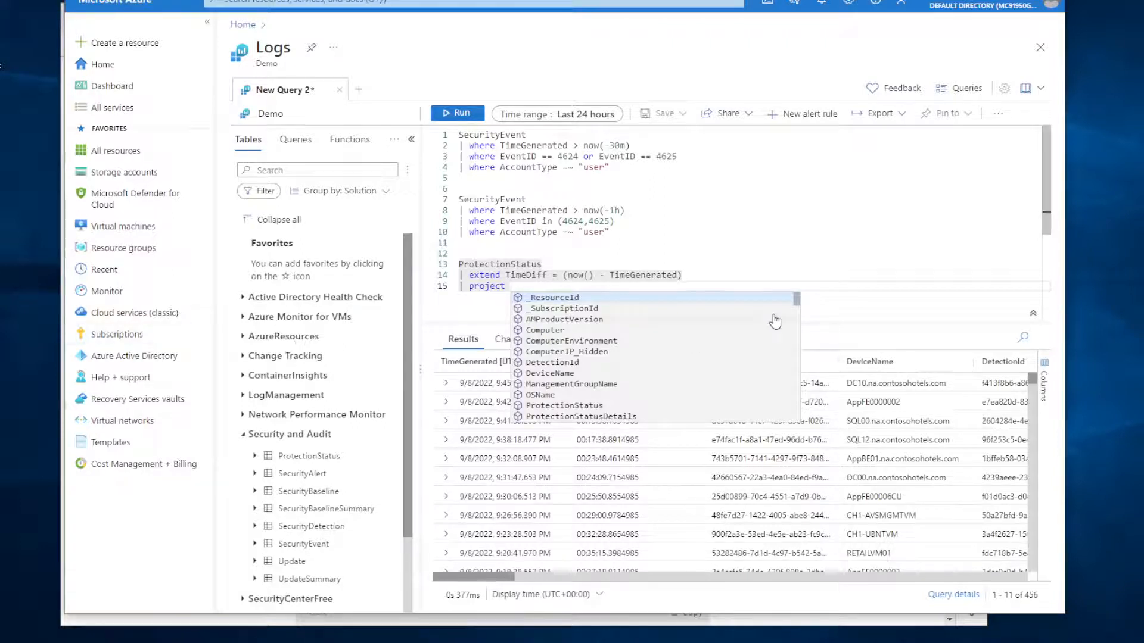
text(time)
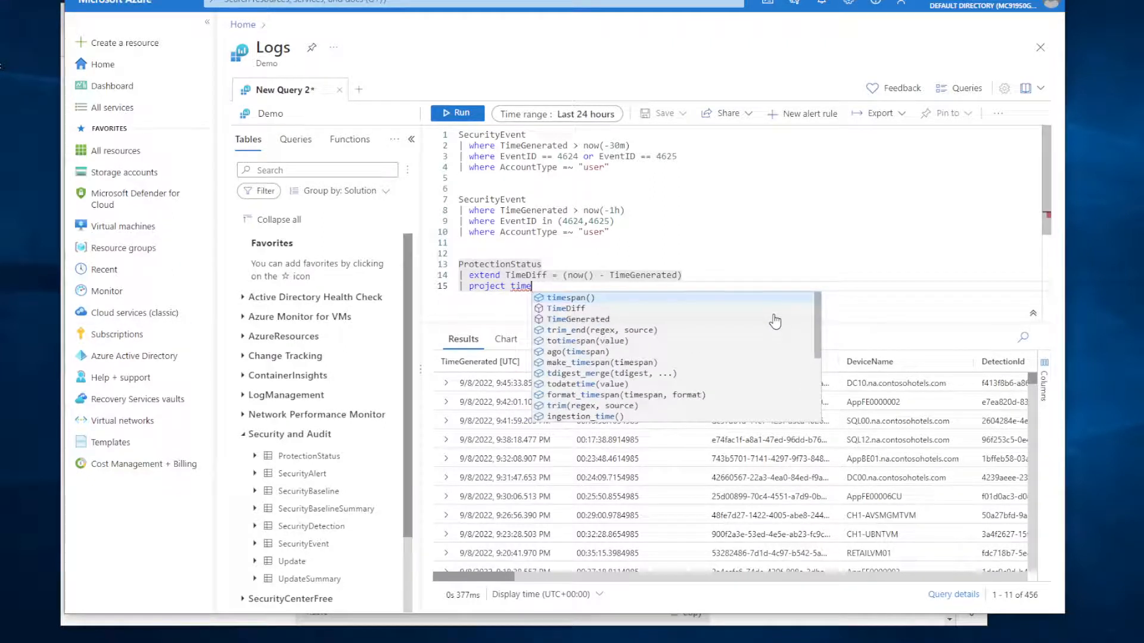
key(Down)
key(Down)
key(Return)
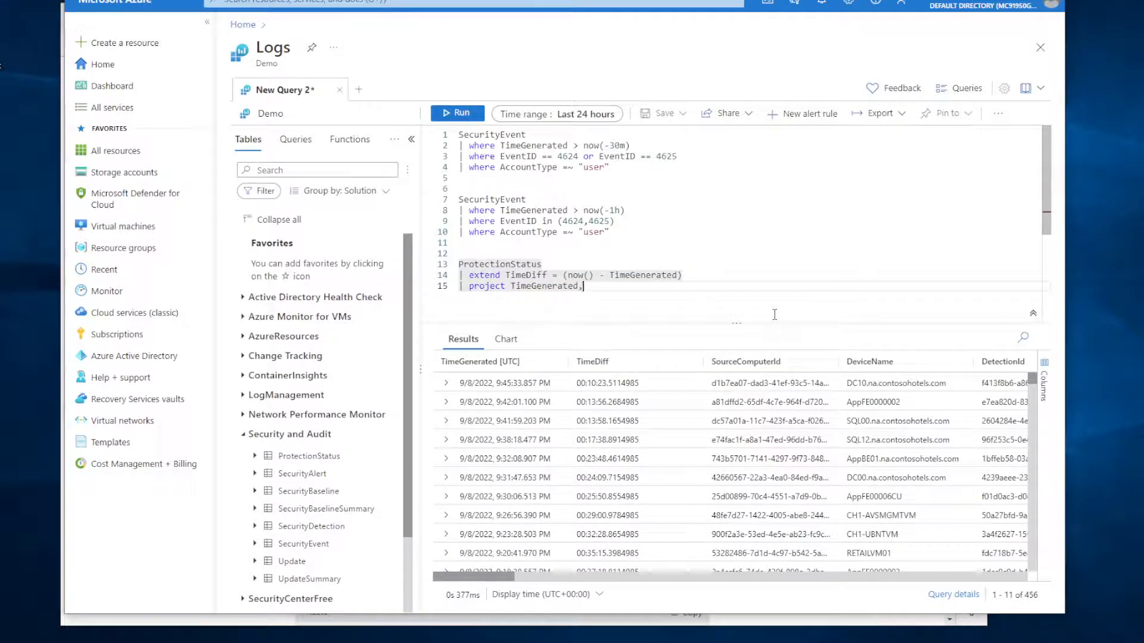
text(time)
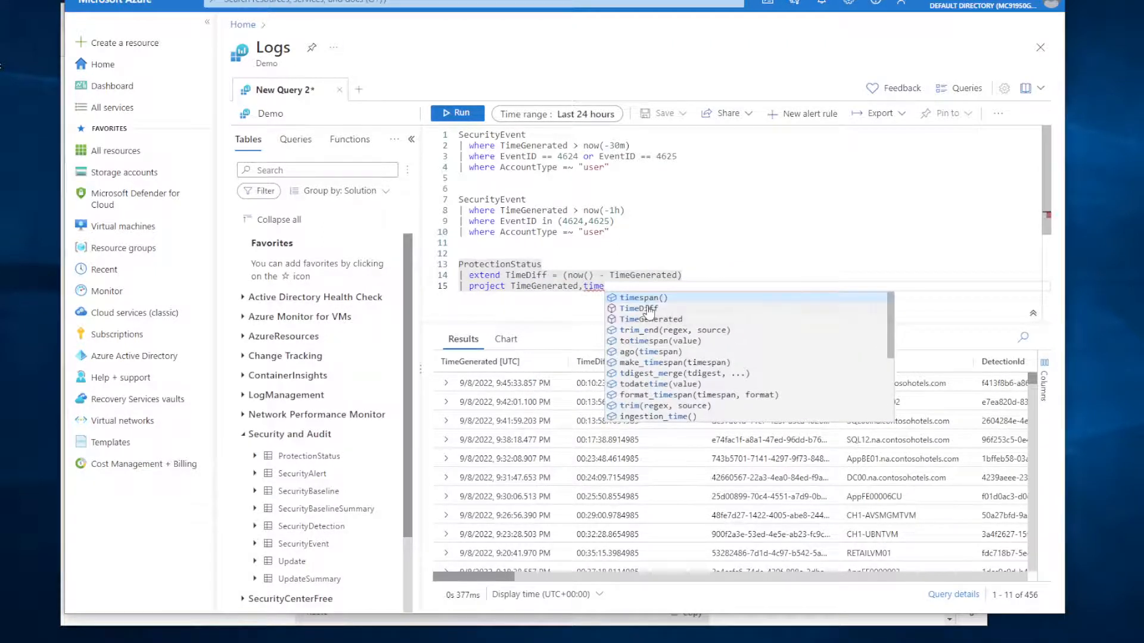
click(649, 309)
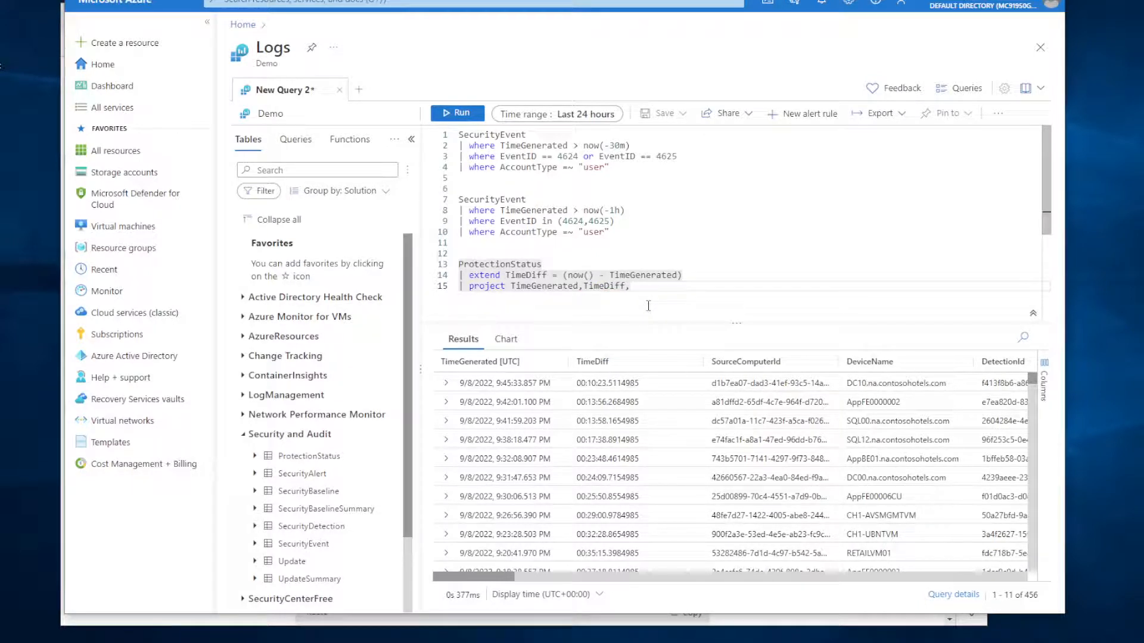
text(device)
key(Return)
click(460, 115)
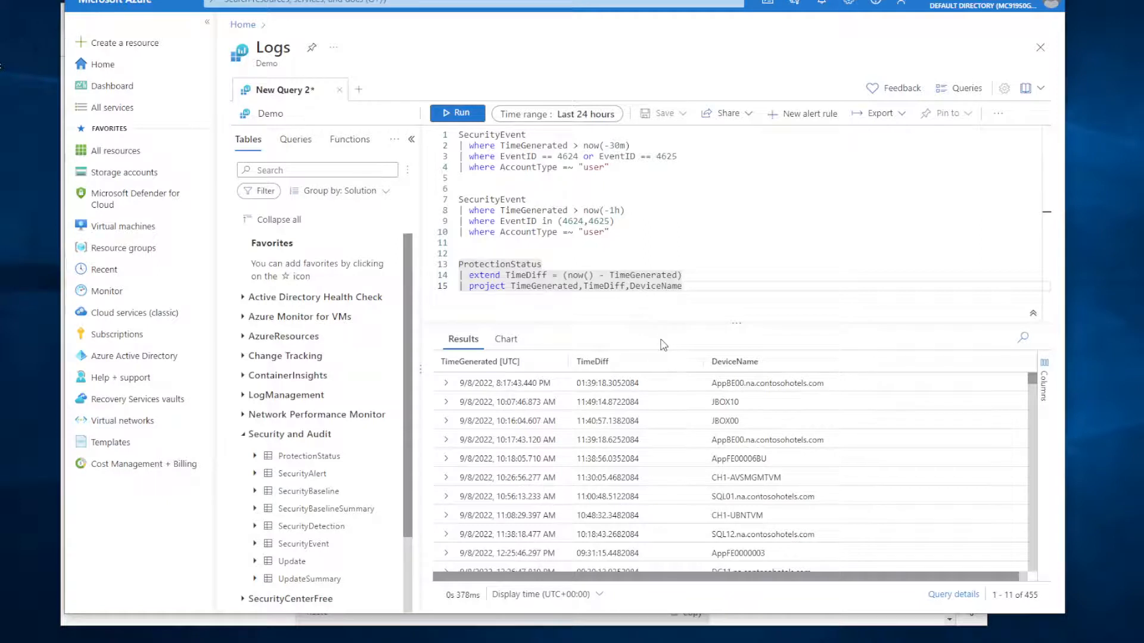
Rename the projected DeviceName column with Computer = DeviceName and rerun the query.
click(631, 287)
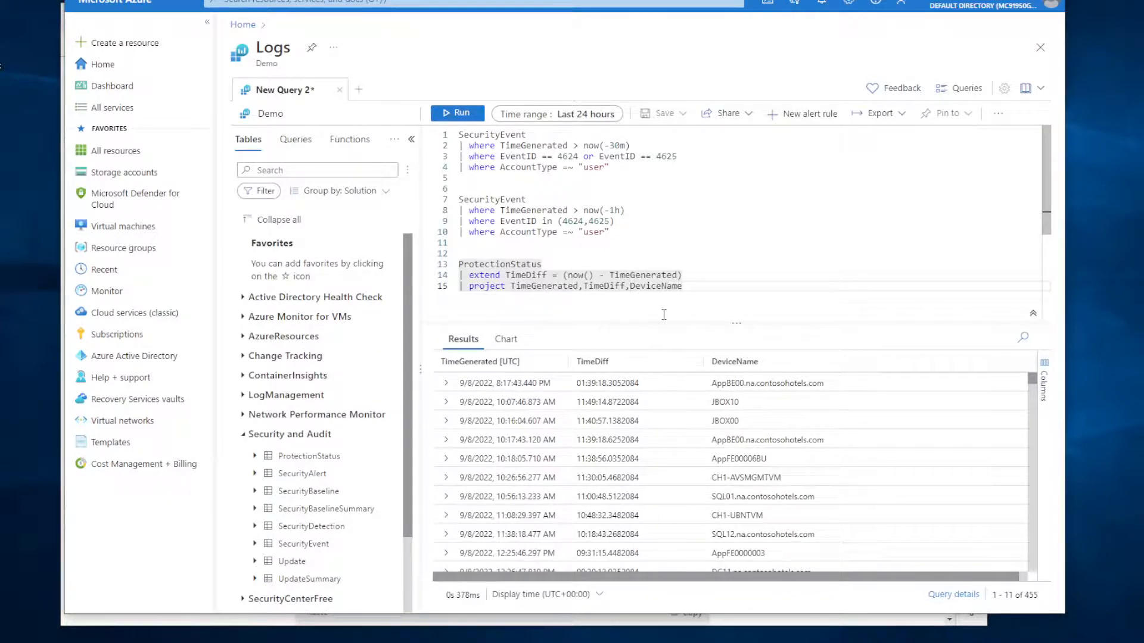
text(Computer =)
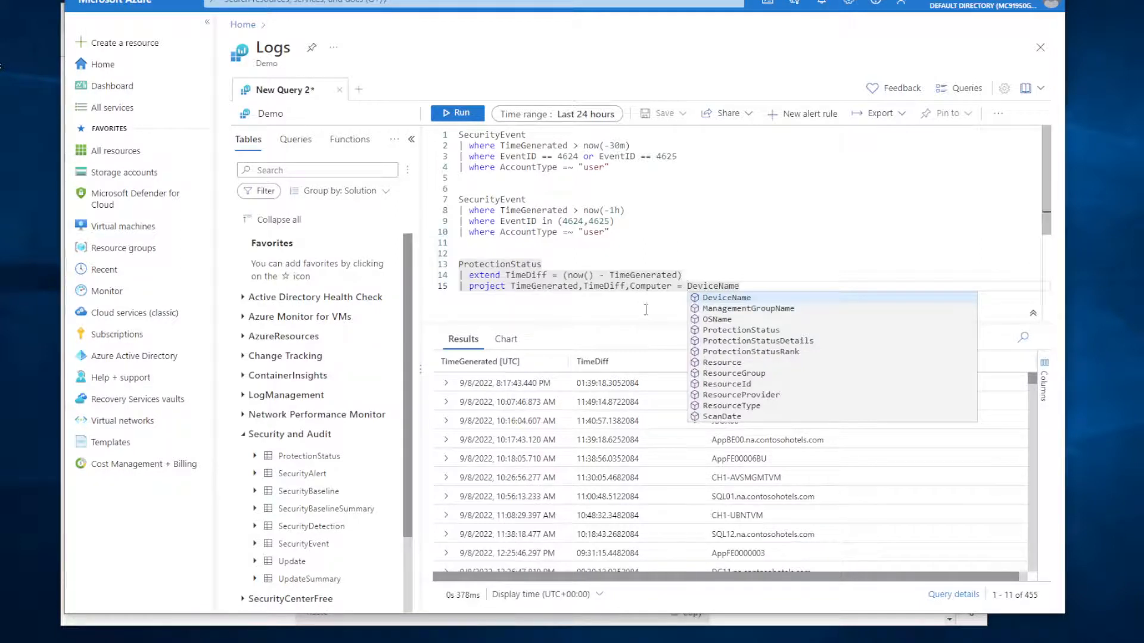
click(635, 308)
click(457, 113)
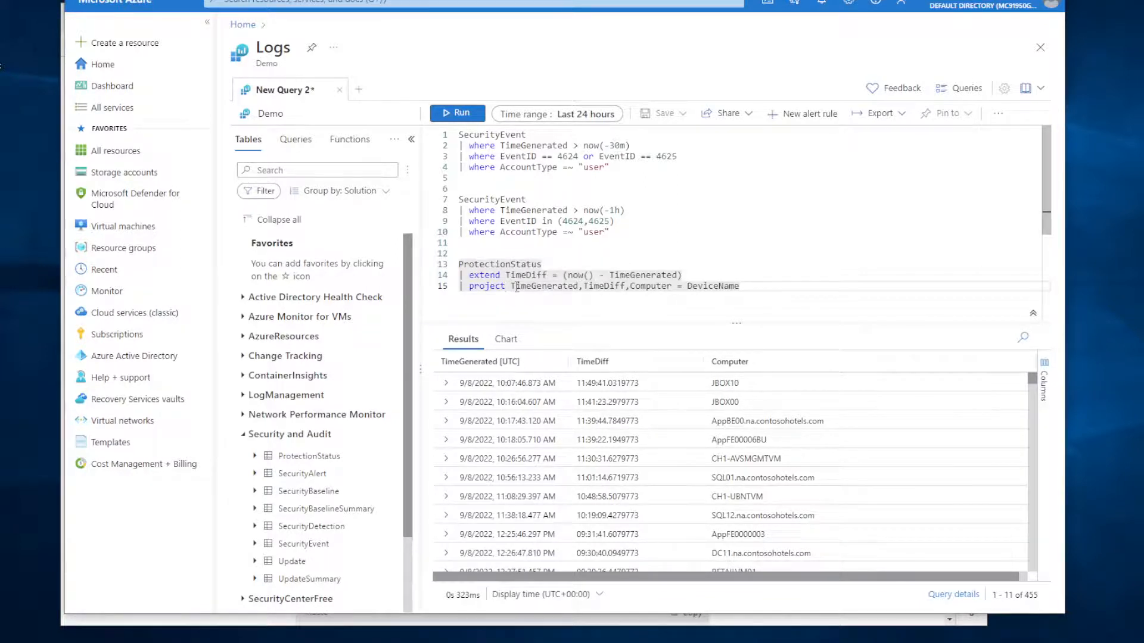
Duplicate the ProtectionStatus query below the original, separated by a blank line.
drag(762, 286, 468, 268)
key(ctrl+c)
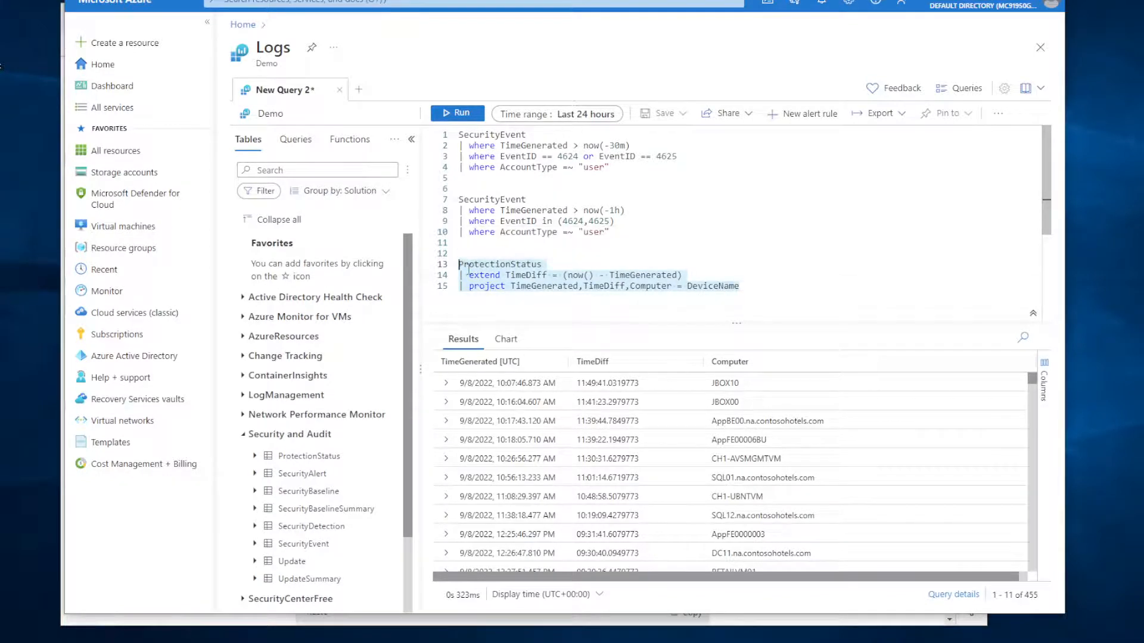
click(774, 285)
key(Return)
key(Return)
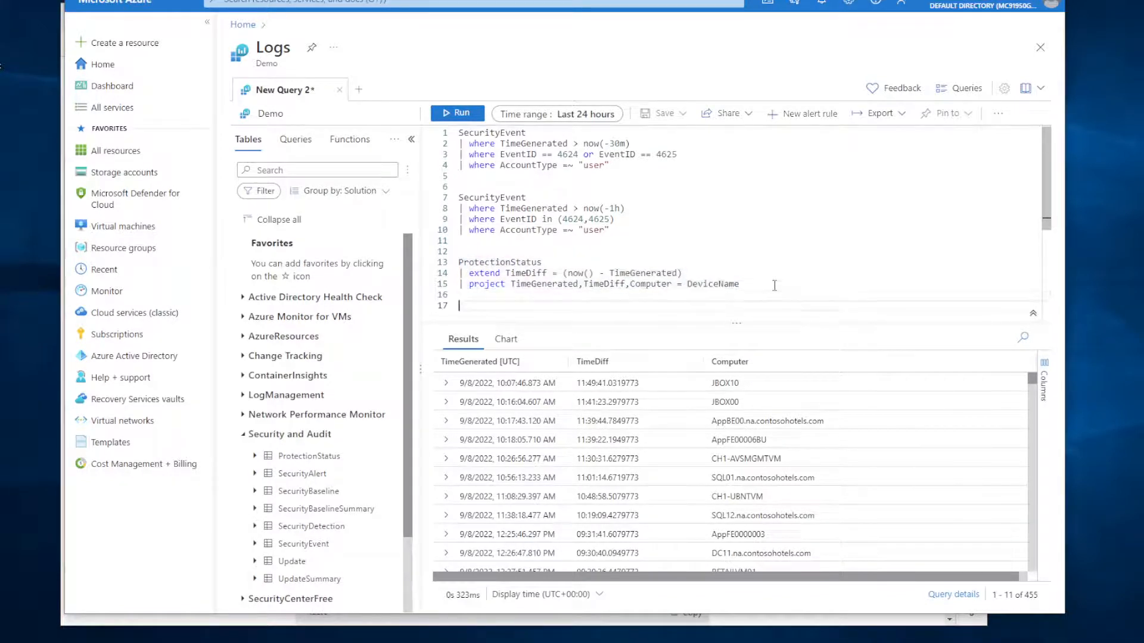
key(ctrl+v)
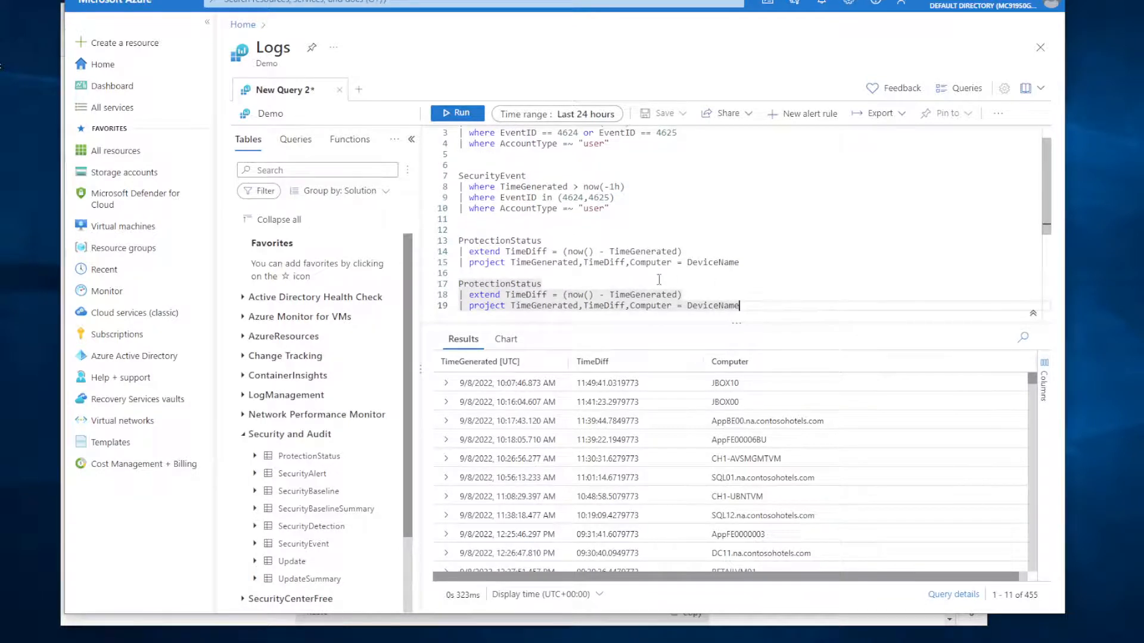
click(588, 272)
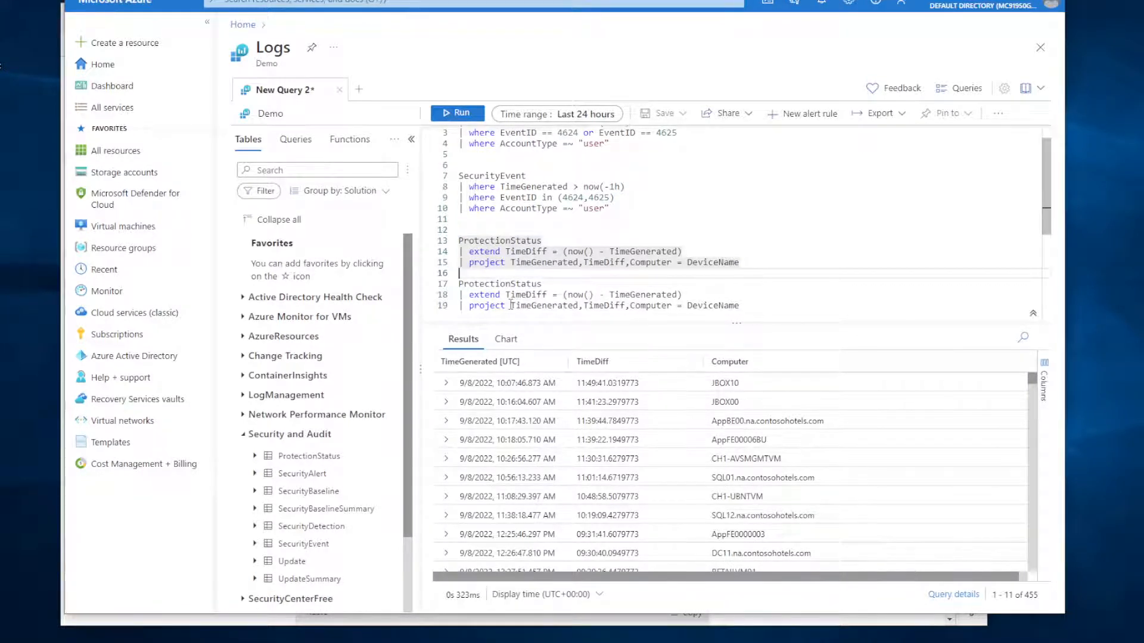
Remove the project line from the copied ProtectionStatus query, run it and look through the returned columns.
drag(507, 305, 764, 309)
key(BackSpace)
key(BackSpace)
key(BackSpace)
key(BackSpace)
key(BackSpace)
key(BackSpace)
key(BackSpace)
key(BackSpace)
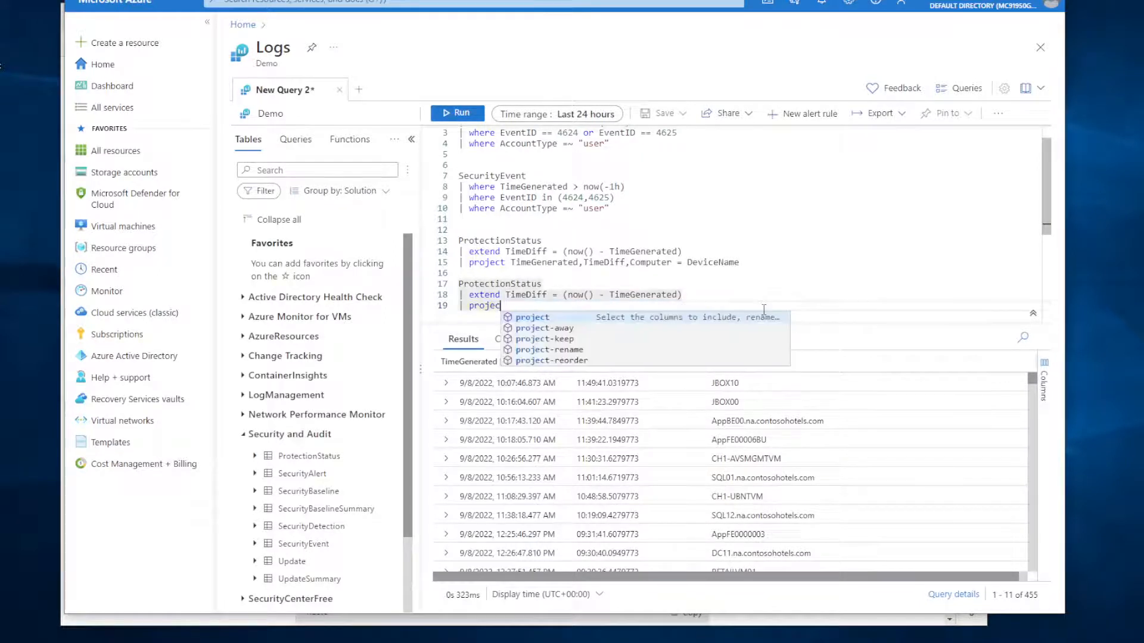
key(BackSpace)
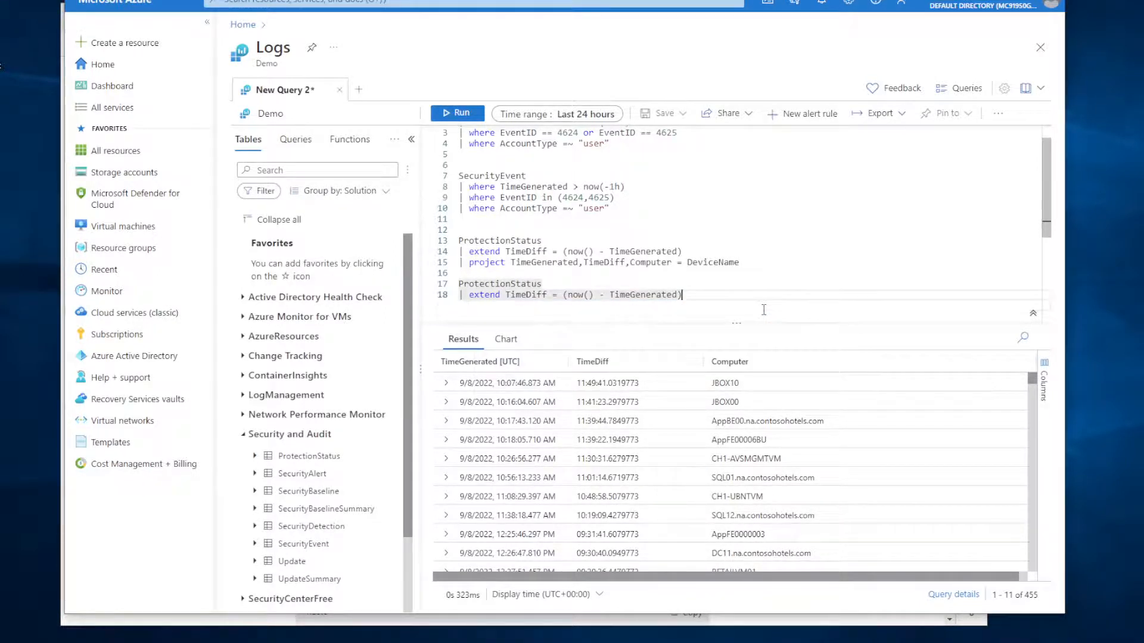
click(451, 114)
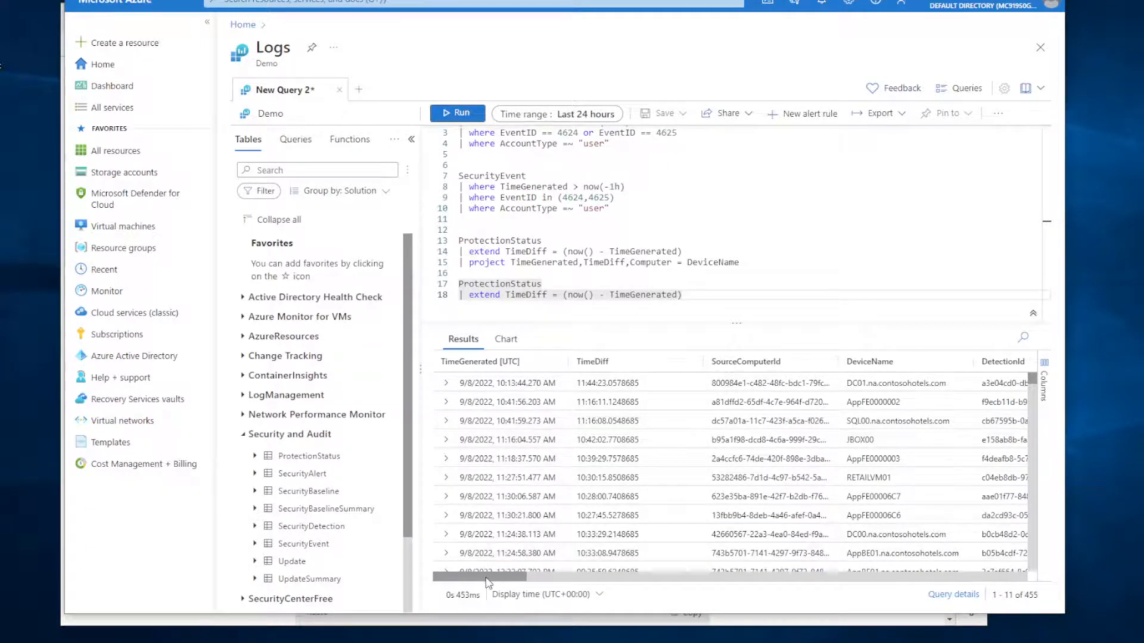
mouse_move(489, 581)
mouse_down()
mouse_move(572, 581)
mouse_move(482, 583)
mouse_up()
drag(482, 583, 533, 582)
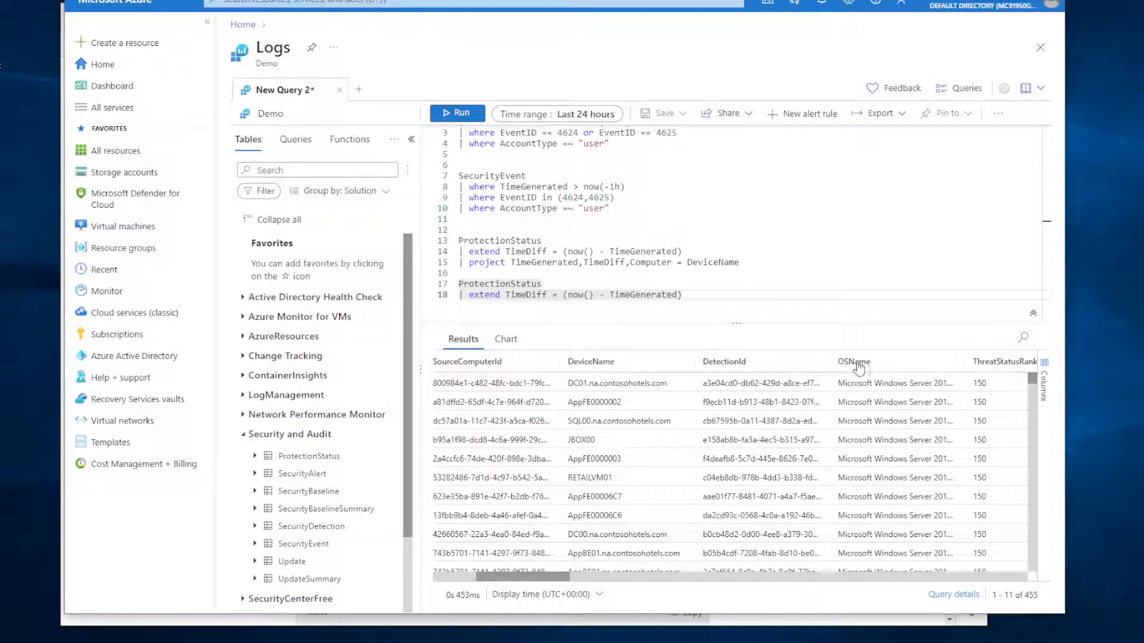
Add the line | project-away OSName to the second ProtectionStatus query, run it and check the result columns.
click(704, 293)
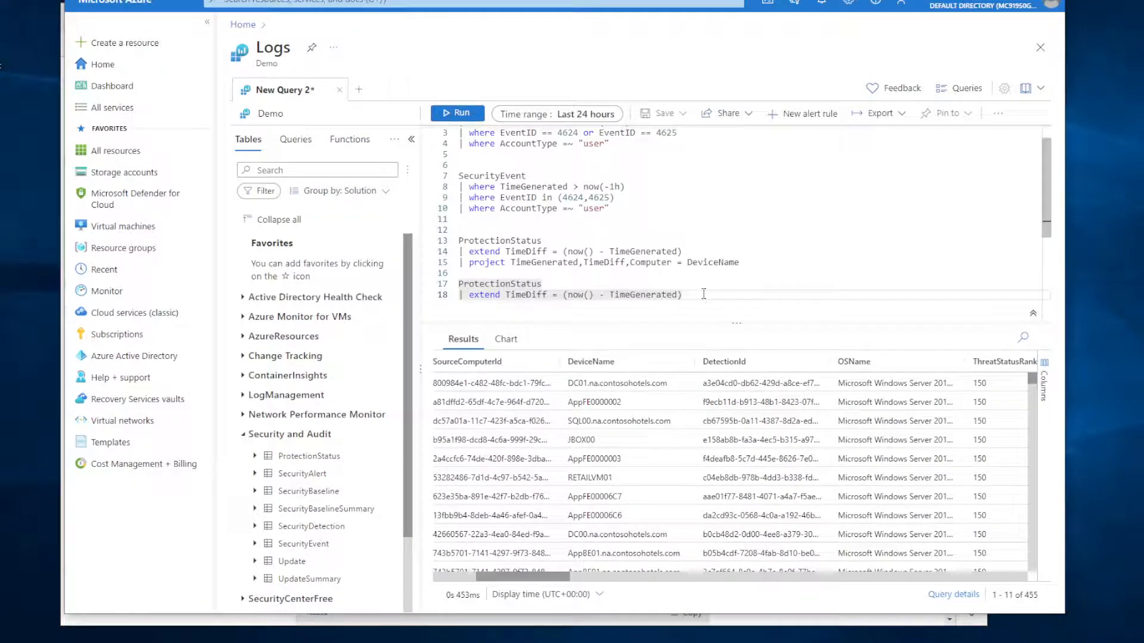
key(Return)
text(| pr)
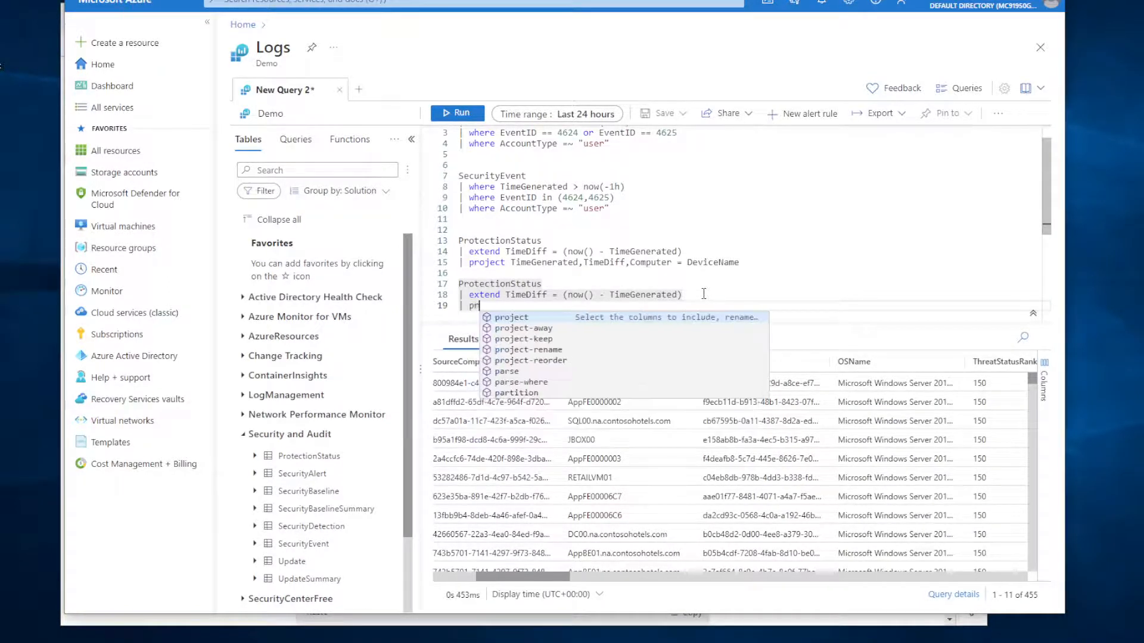
text(oject-away )
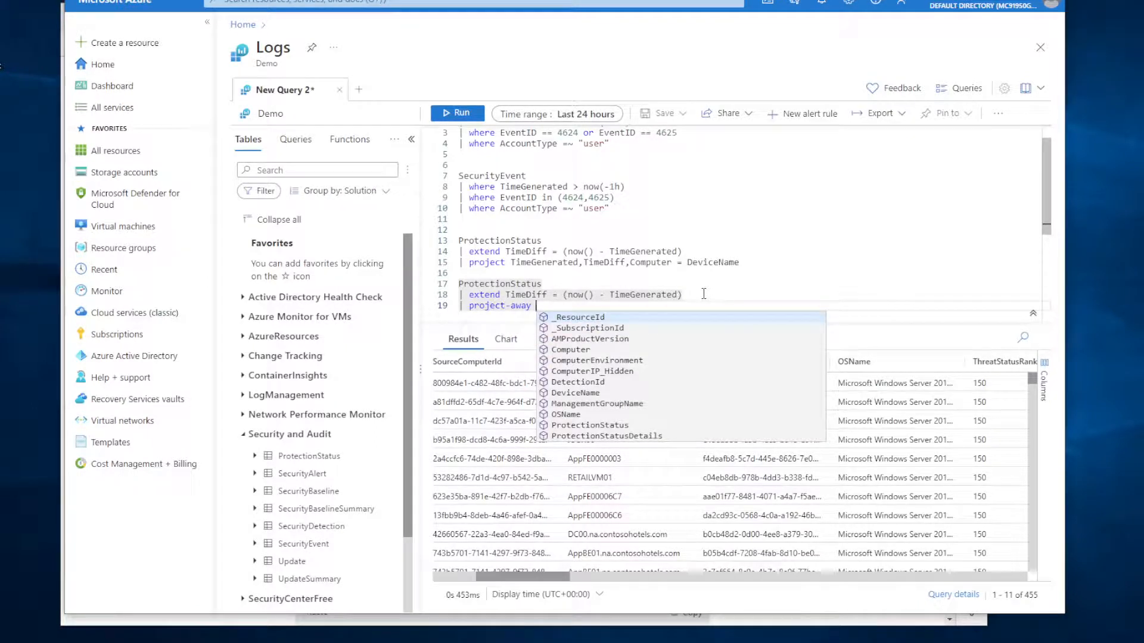
text(os)
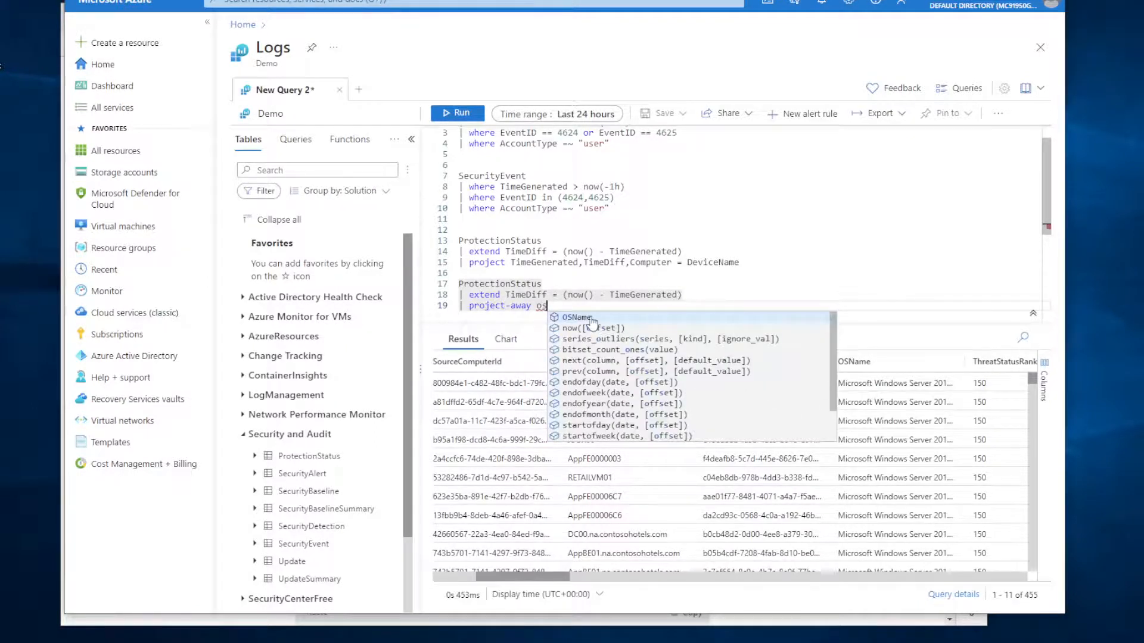
click(592, 320)
click(453, 114)
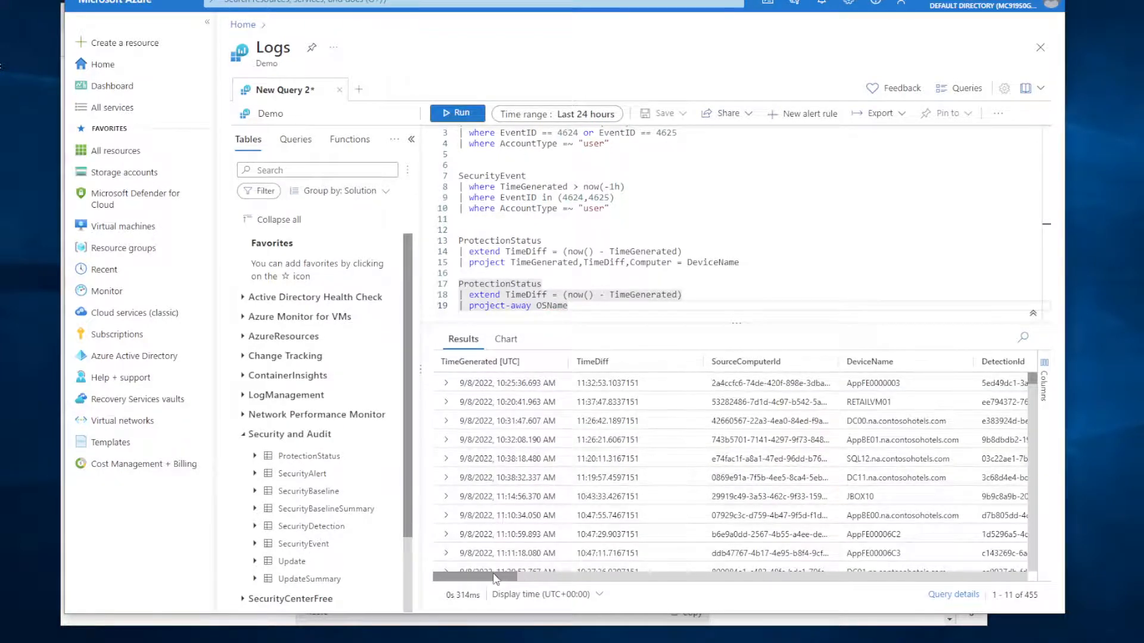
drag(493, 579, 548, 578)
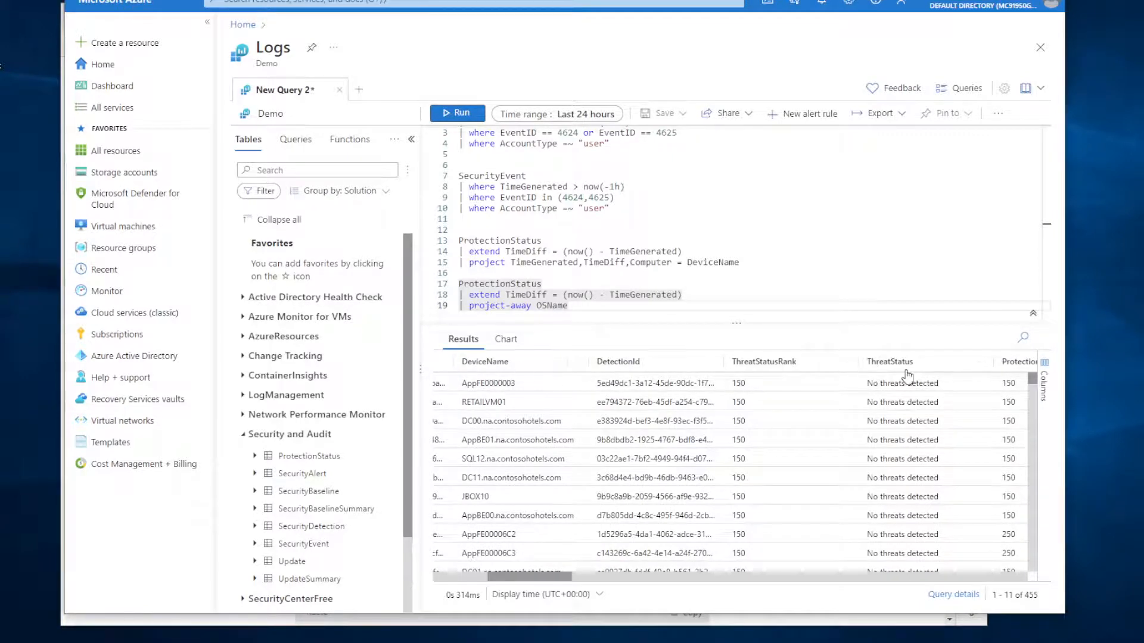
drag(547, 577, 477, 577)
drag(486, 262, 739, 263)
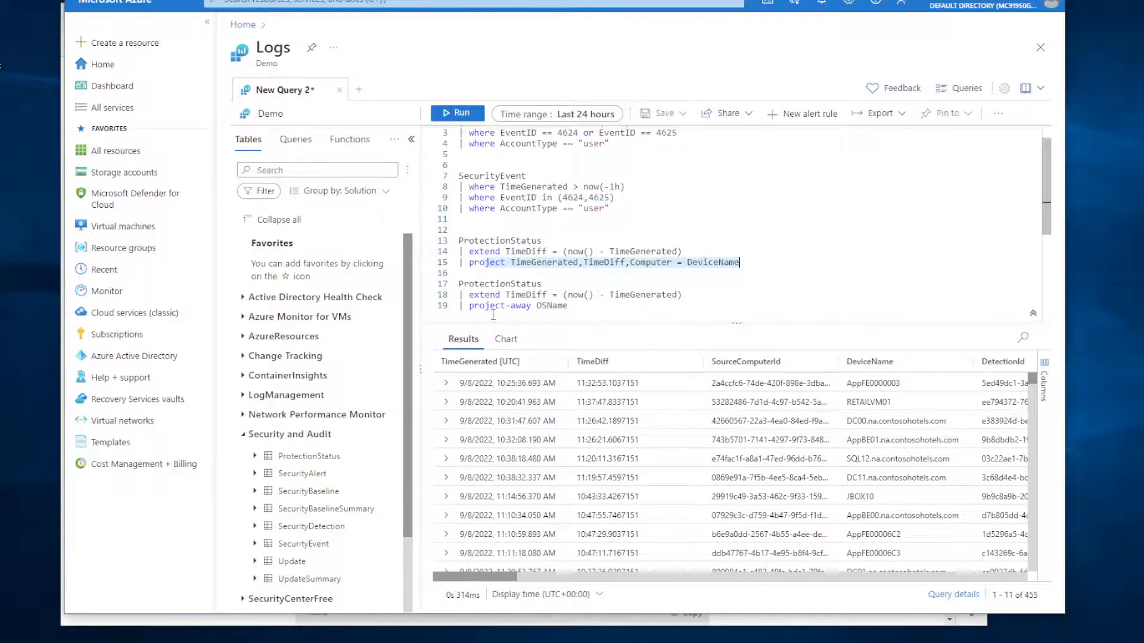
drag(469, 306, 696, 318)
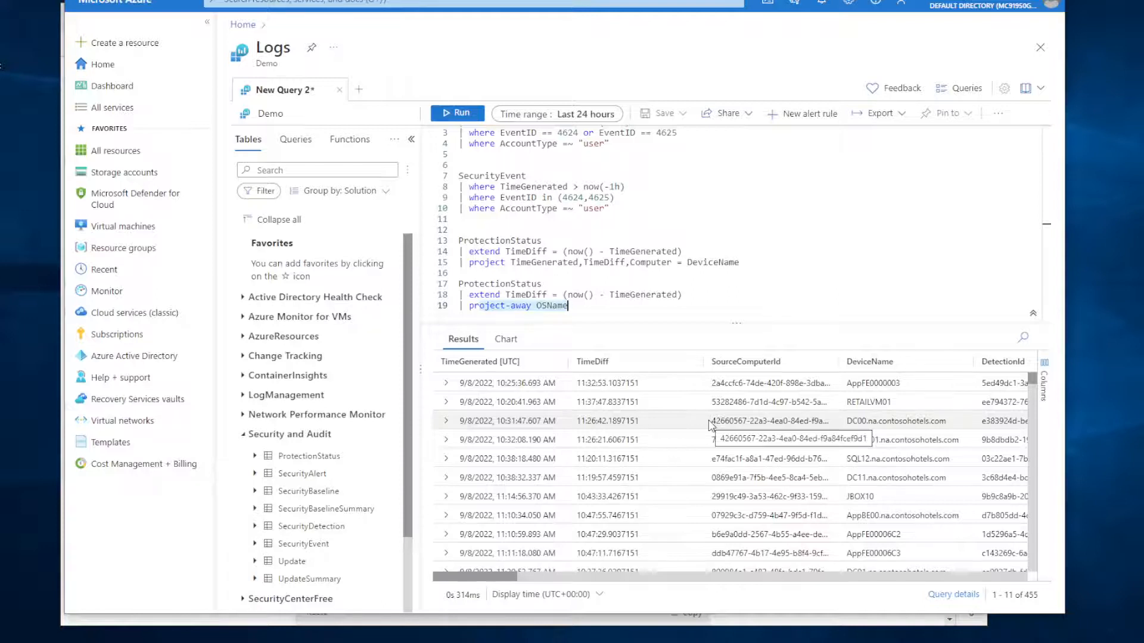
drag(491, 264, 652, 264)
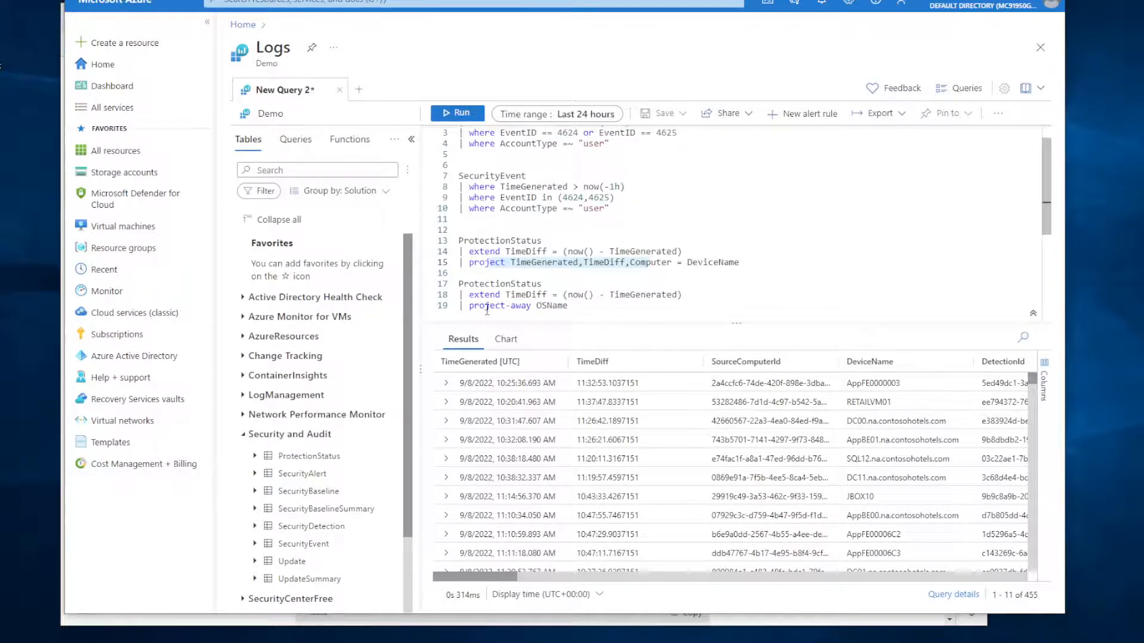
drag(469, 306, 565, 306)
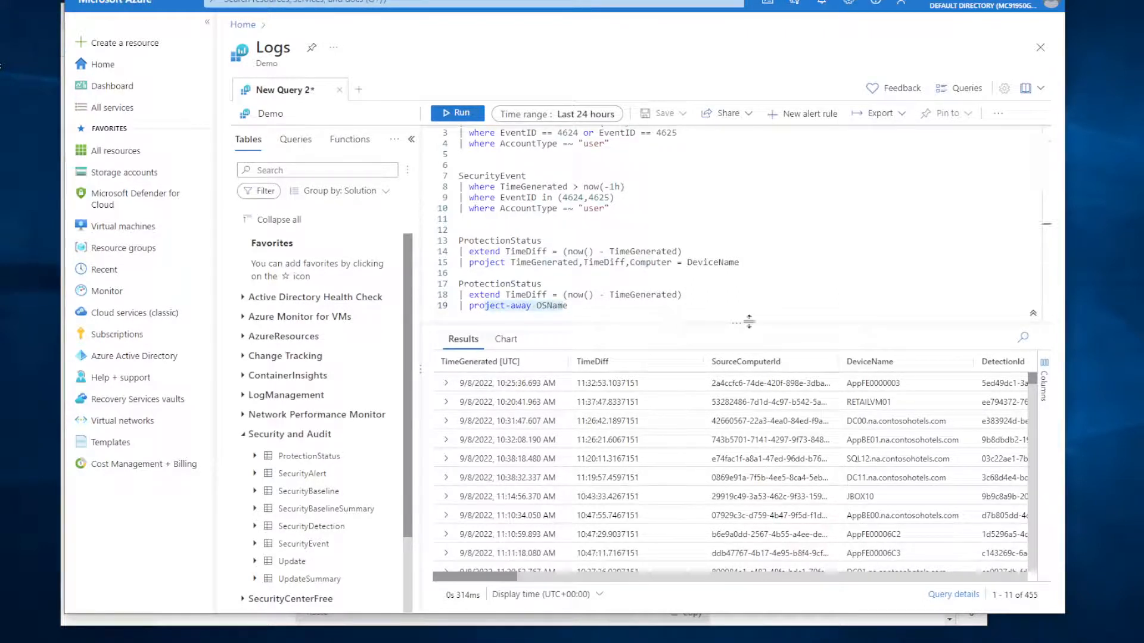
click(794, 303)
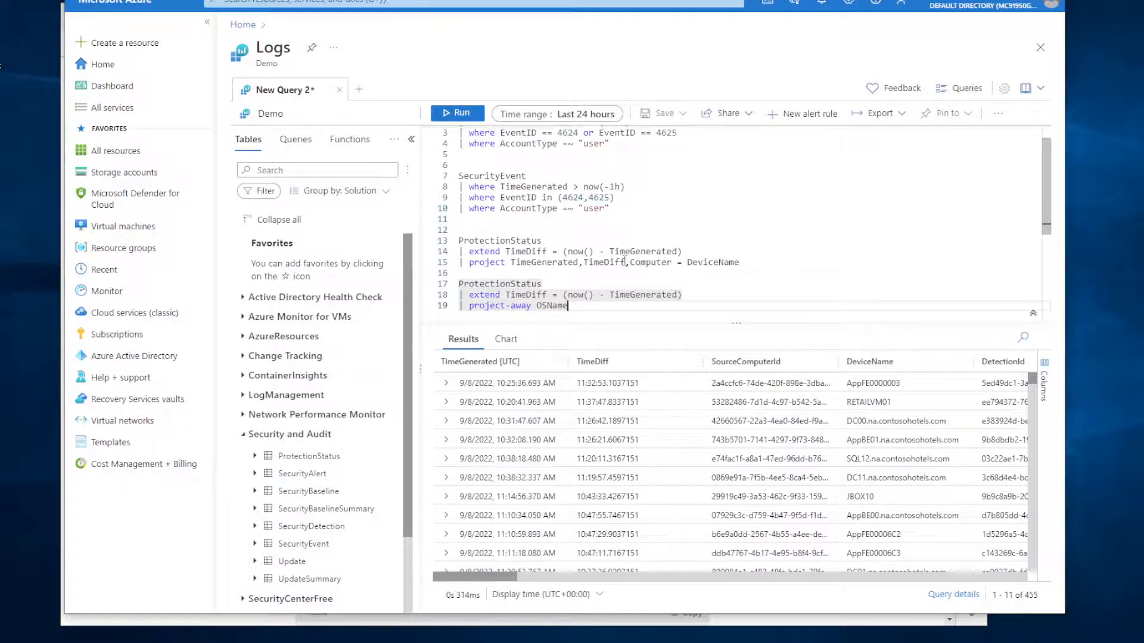
Delete both ProtectionStatus queries and the surplus blank lines, leaving only the two SecurityEvent queries.
scroll(624, 256, up, 1)
scroll(607, 302, down, 1)
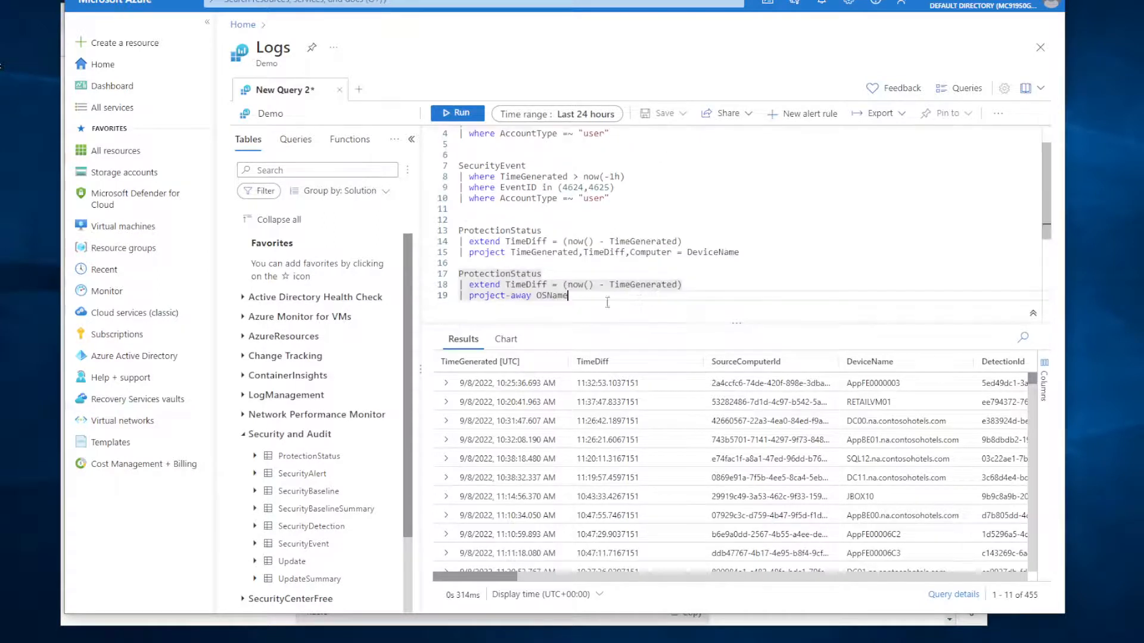
drag(583, 299, 456, 233)
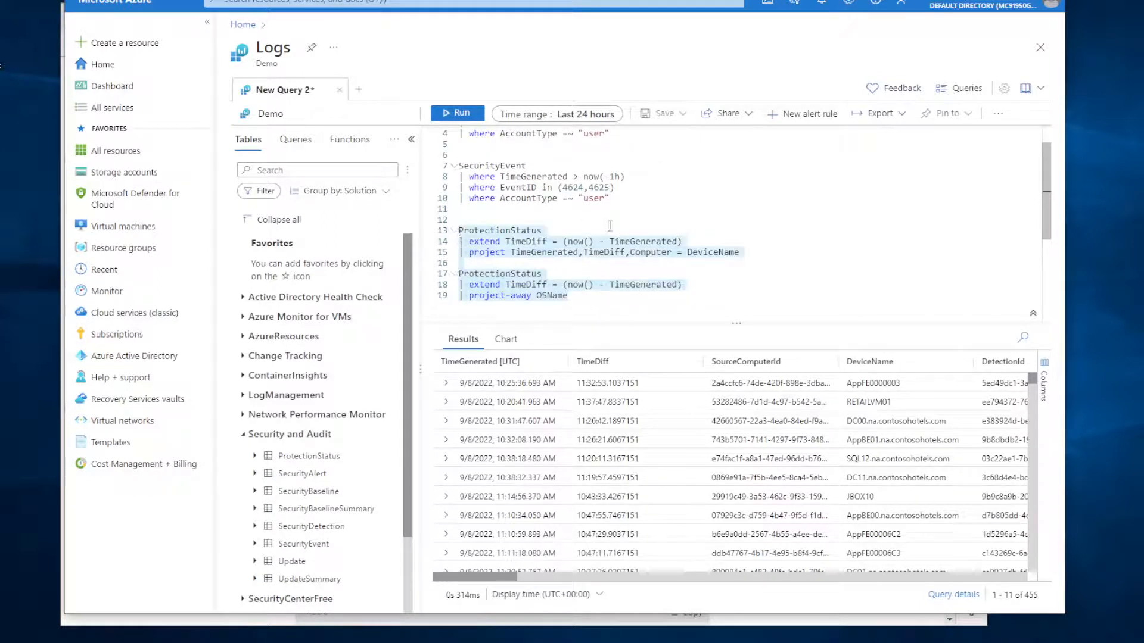
key(Delete)
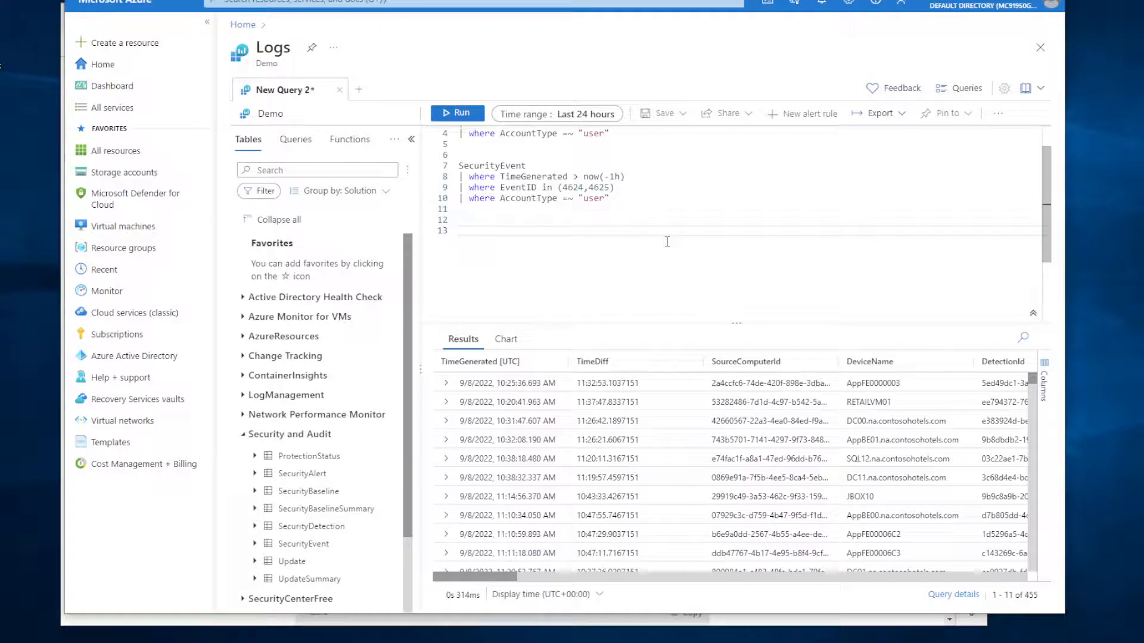
key(BackSpace)
key(BackSpace)
scroll(672, 286, up, 1)
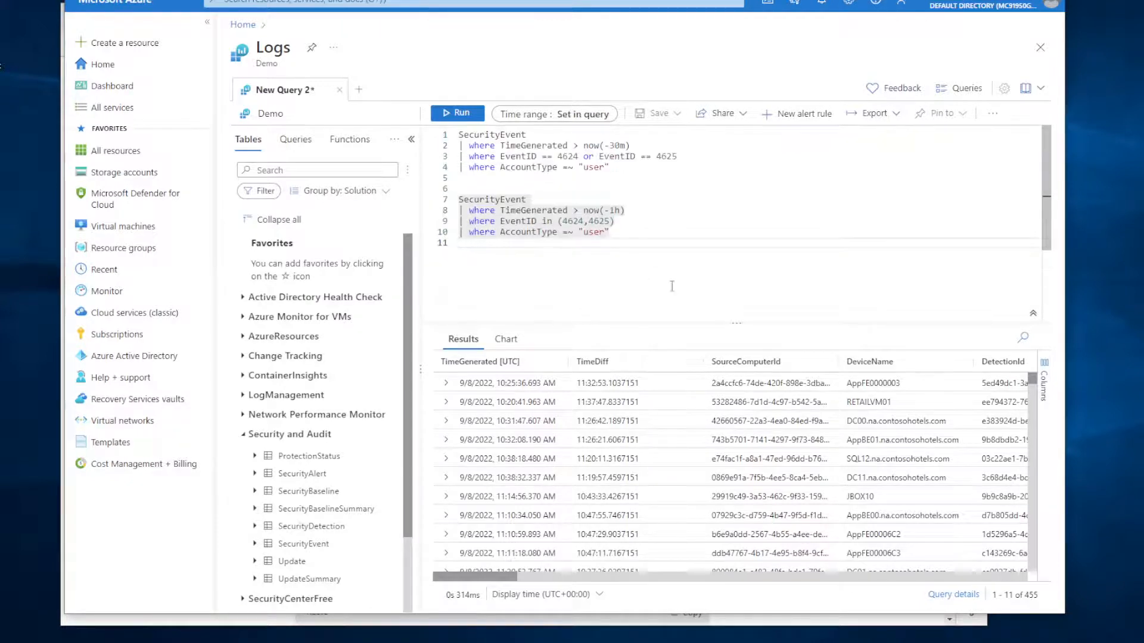
Run the SecurityEvent query covering the last hour and review its =~ operator in the AccountType filter.
click(682, 236)
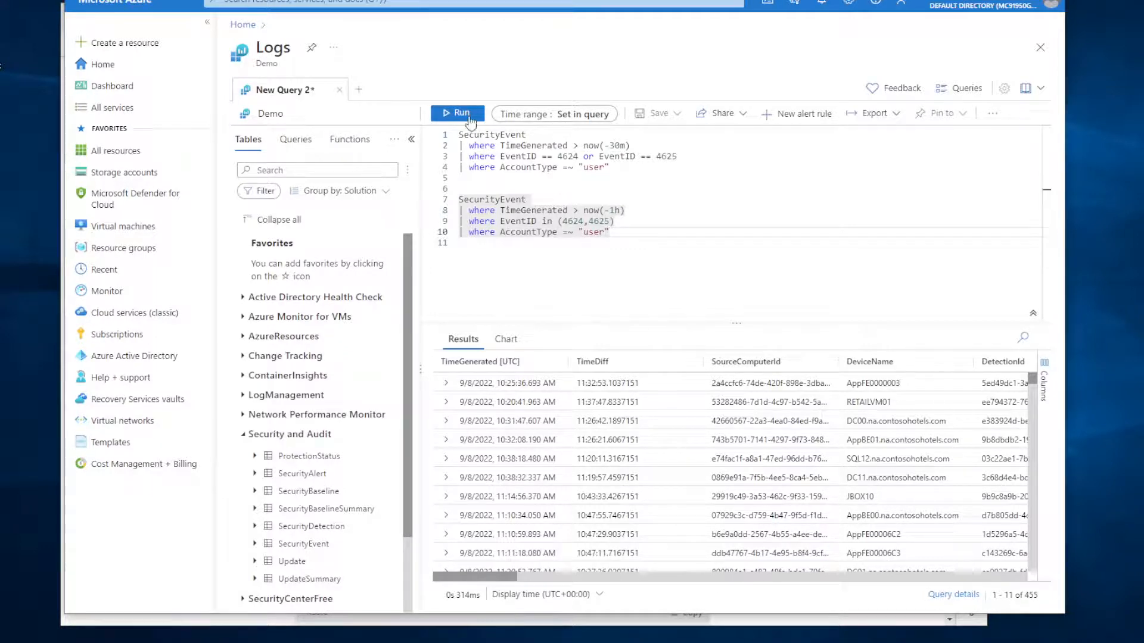
key(shift+Return)
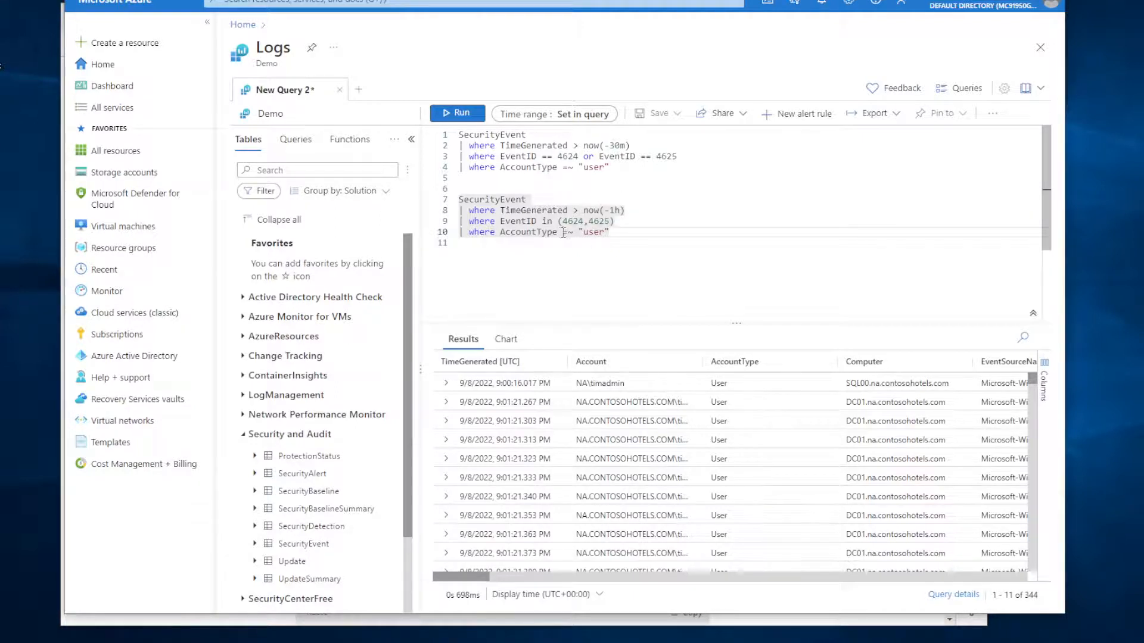
drag(563, 232, 578, 233)
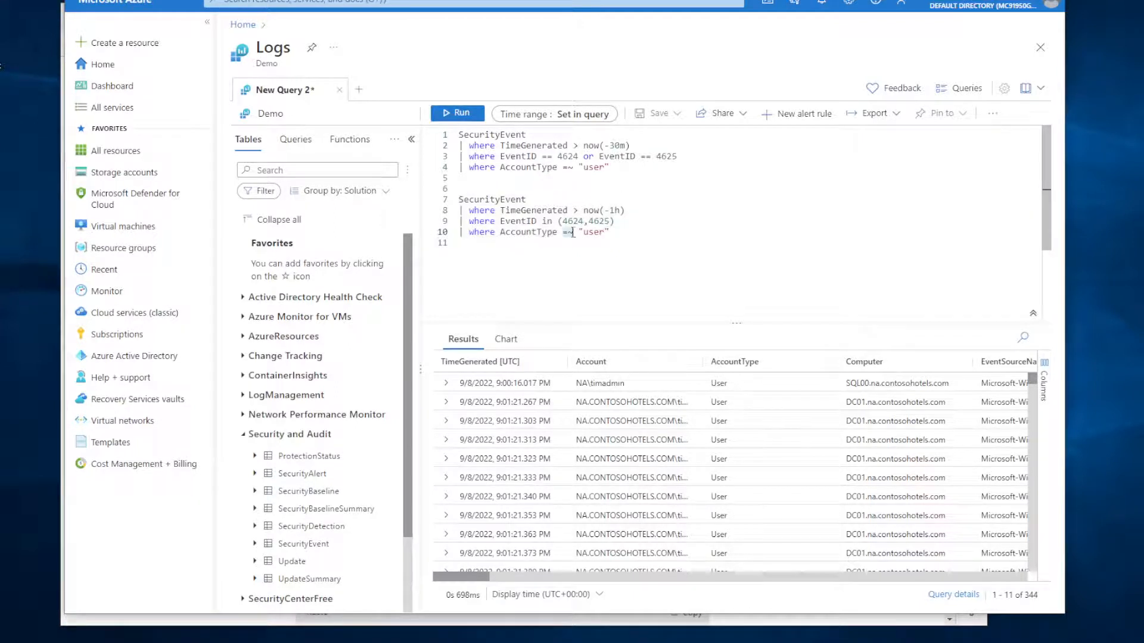
Add the line | summarize count() by EventID to the second SecurityEvent query and run it.
click(615, 231)
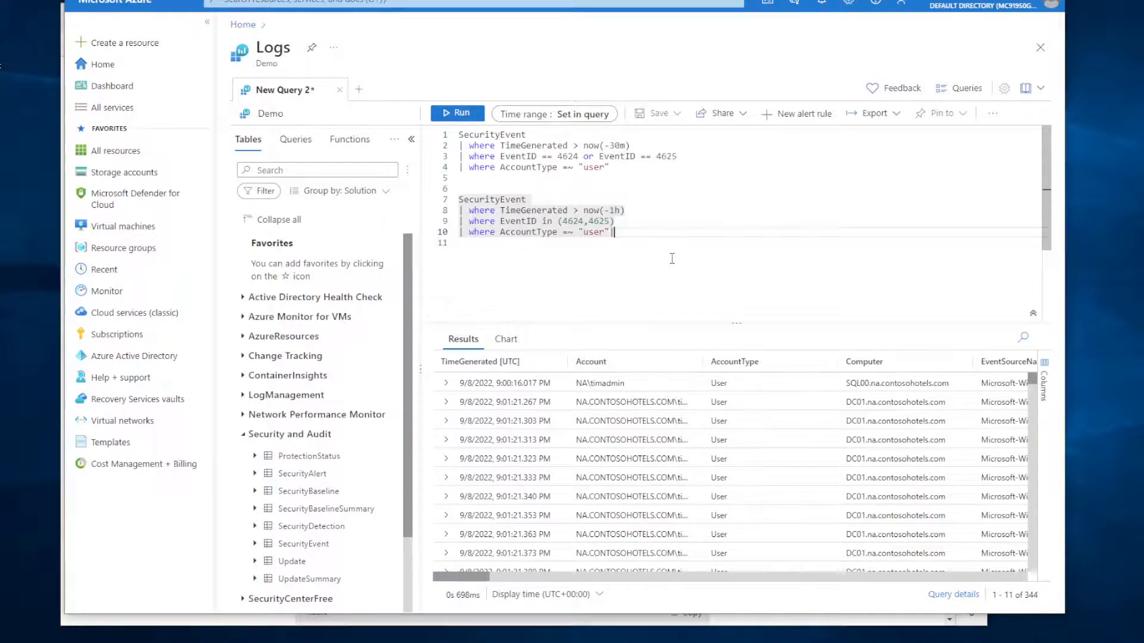
key(Return)
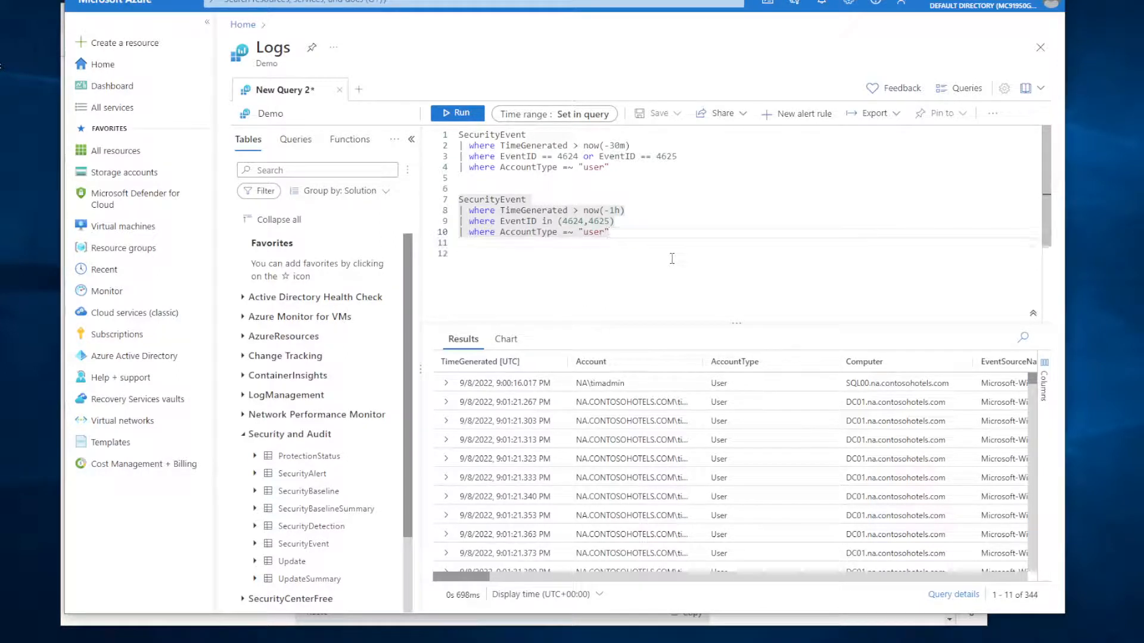
text(| summar)
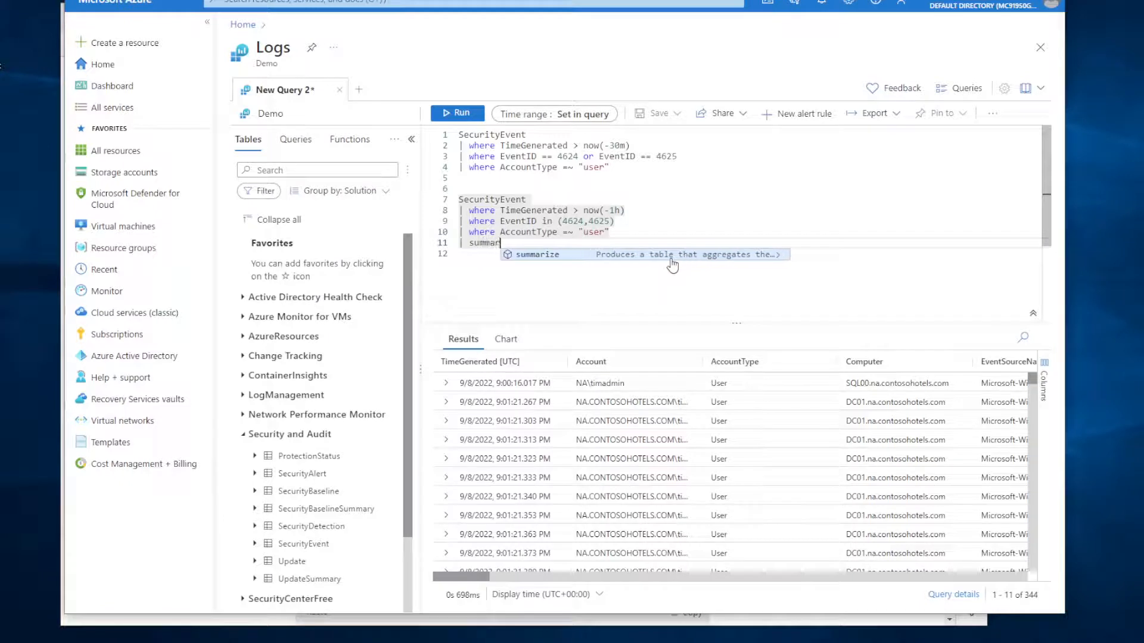
text(ize ciour)
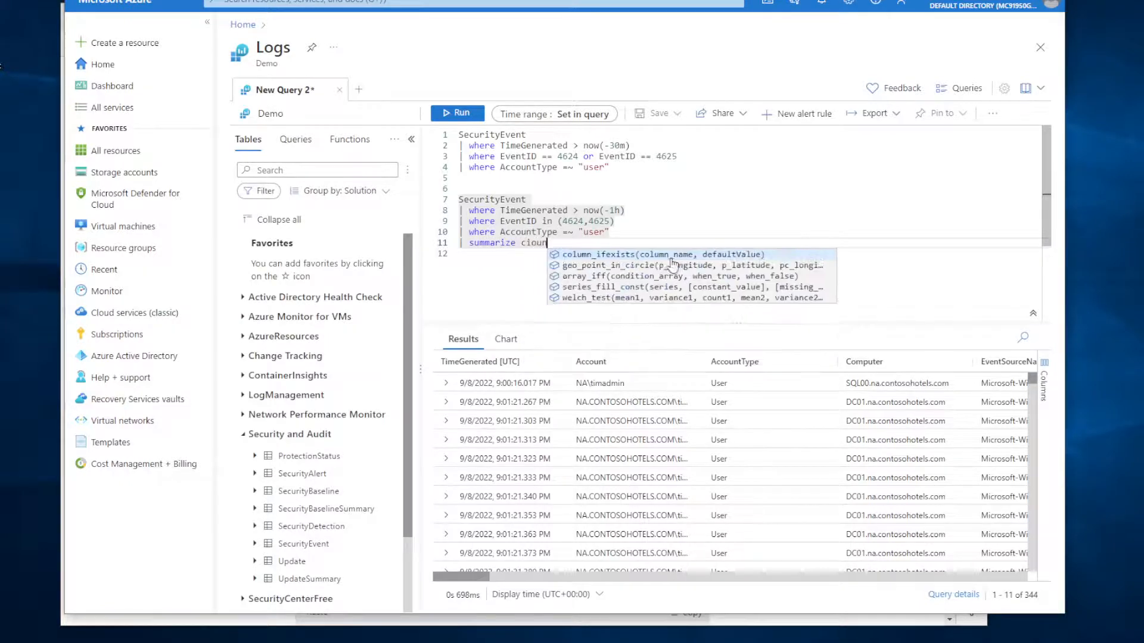
key(BackSpace)
key(BackSpace)
key(BackSpace)
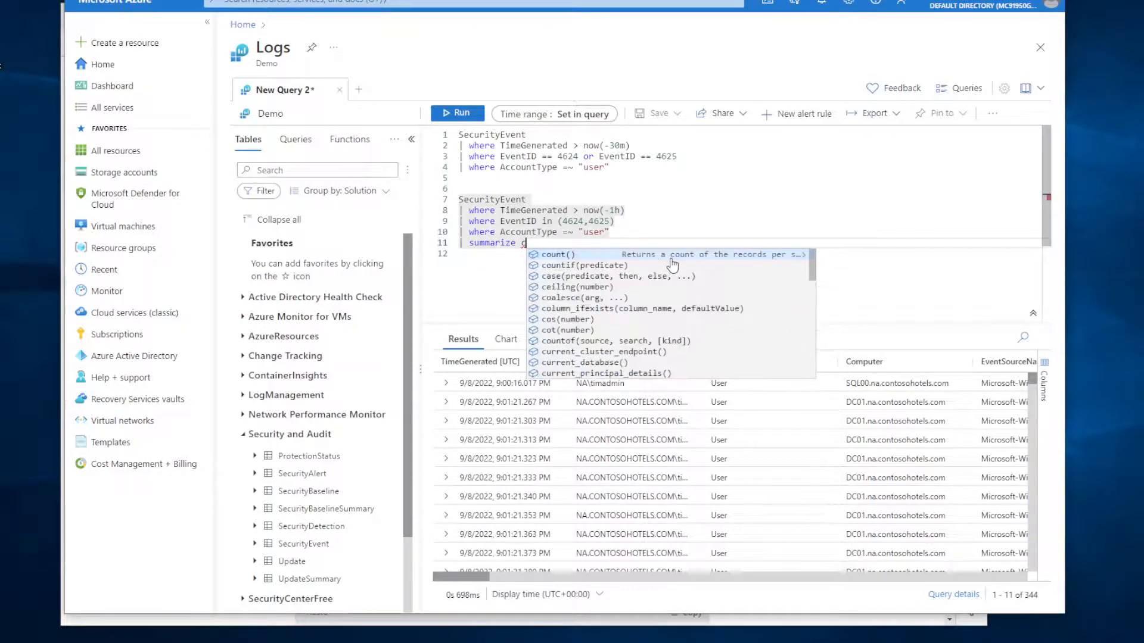
text(ount)
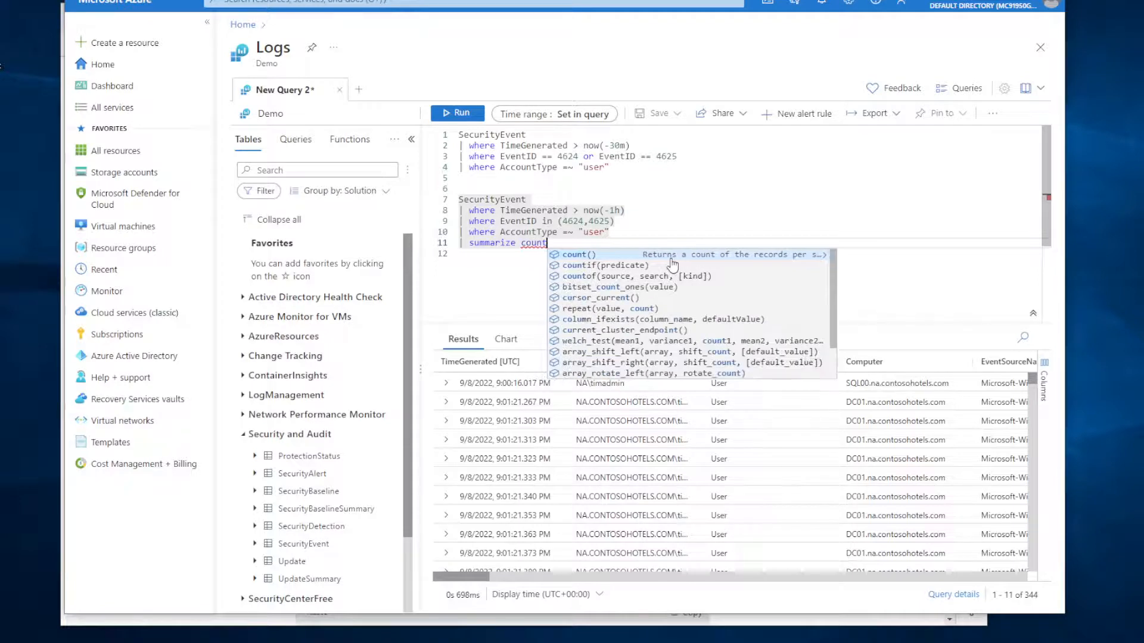
text(())
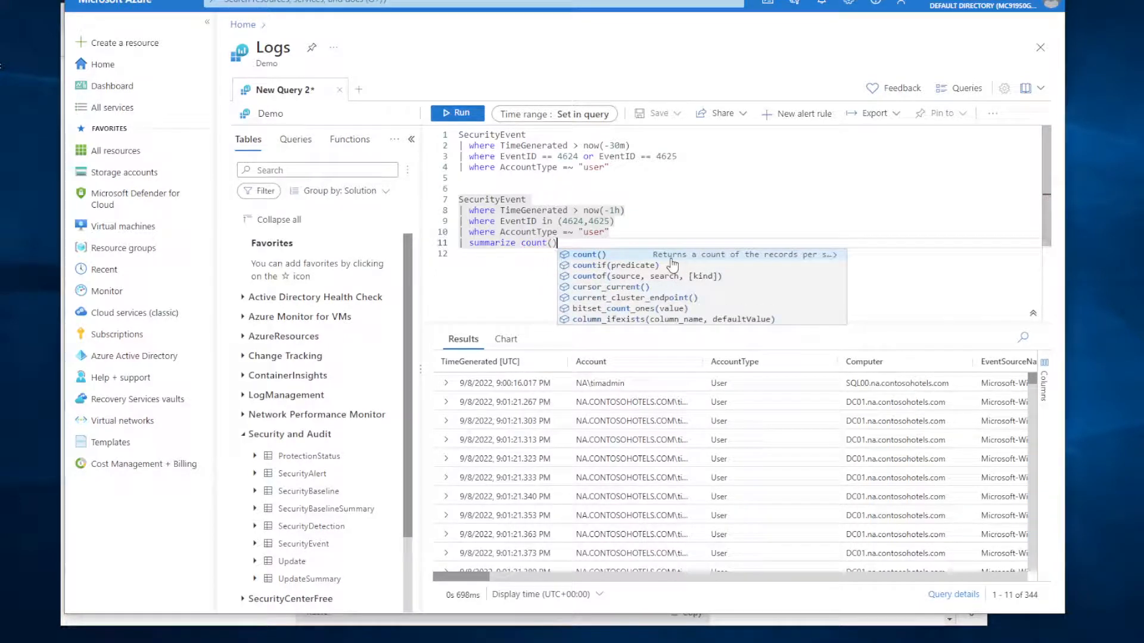
text( by )
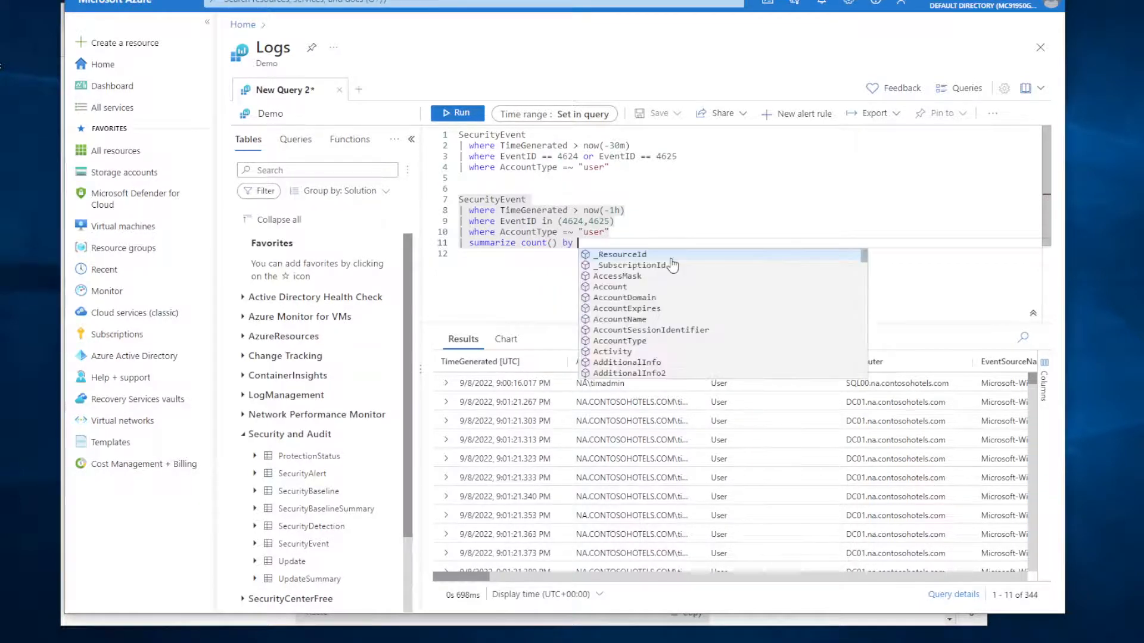
text(even)
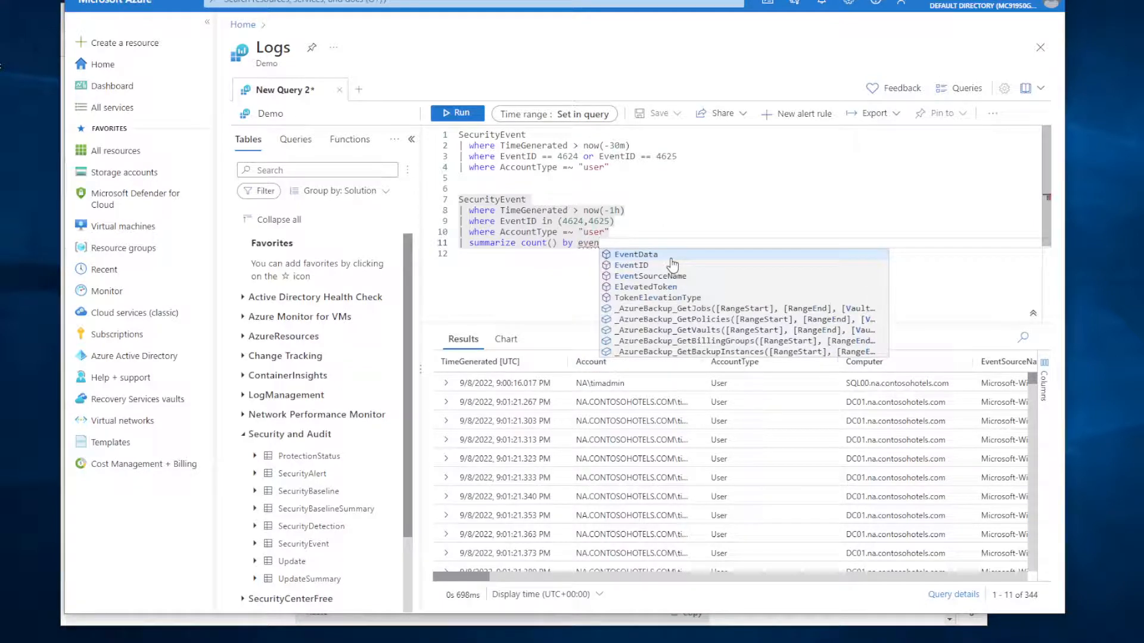
click(649, 269)
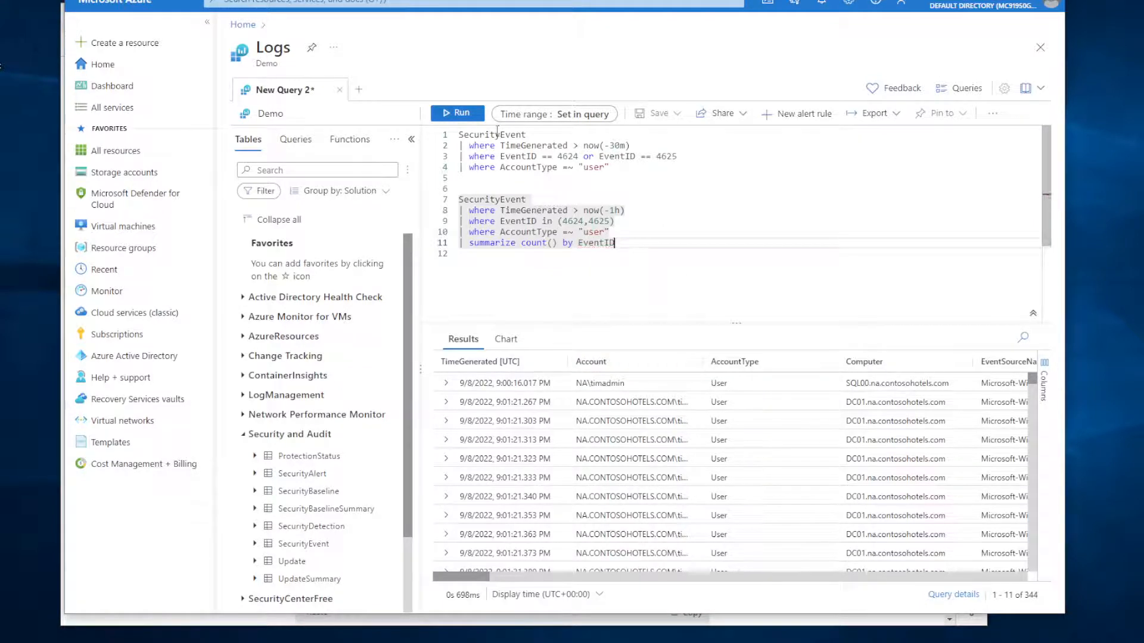
click(459, 114)
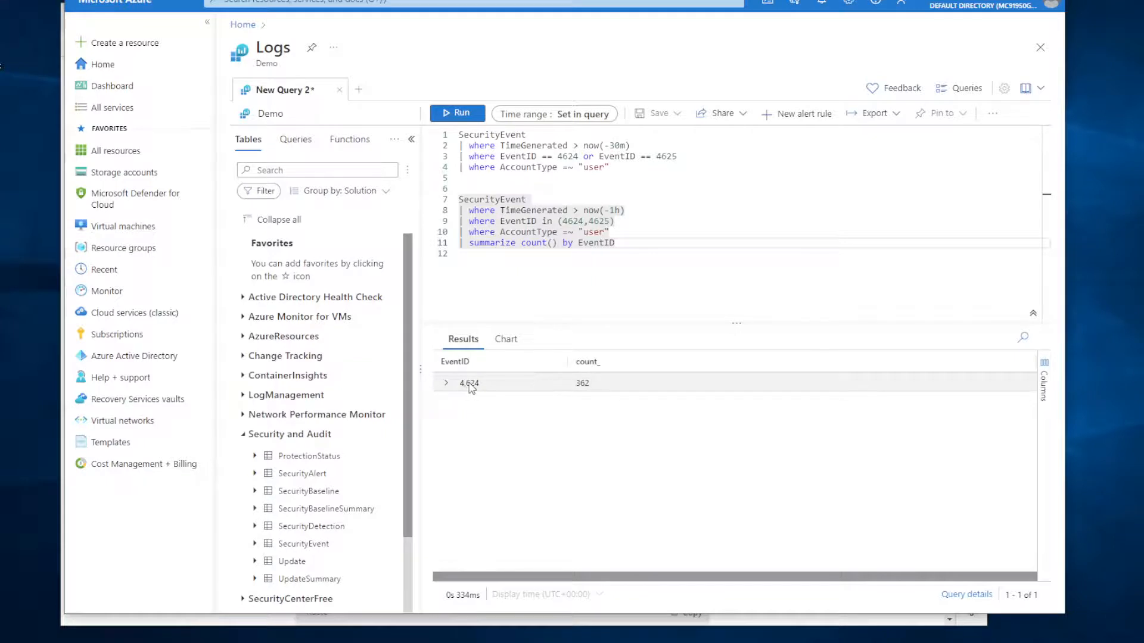
Change the second SecurityEvent query's time filter to now(-1d), run it and review the count for each EventID.
drag(631, 210, 604, 210)
click(620, 211)
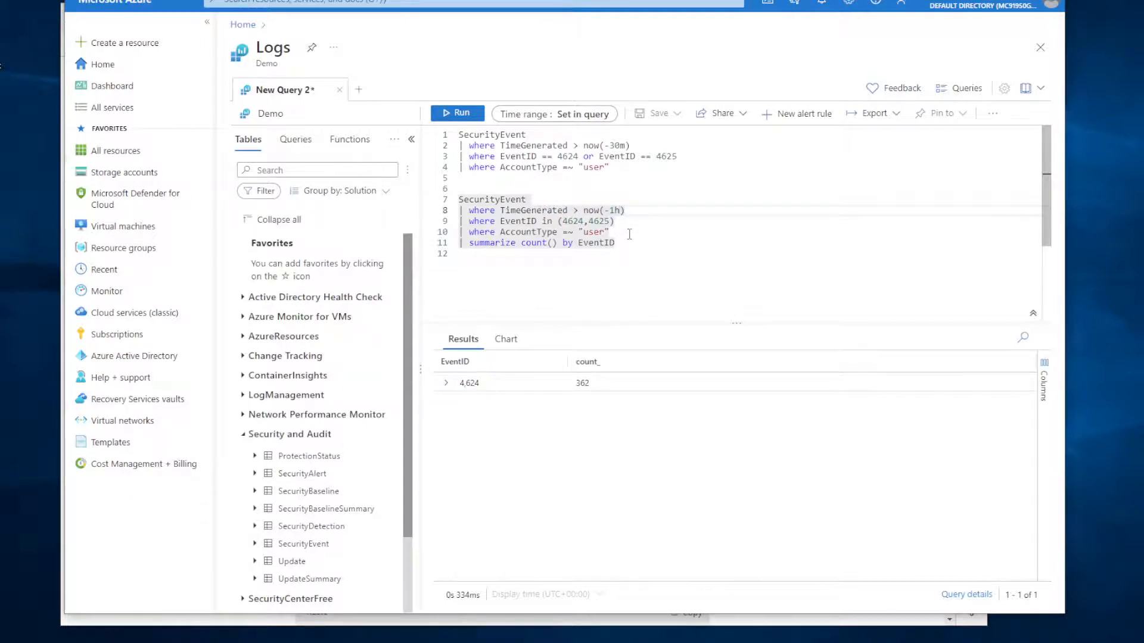
click(459, 113)
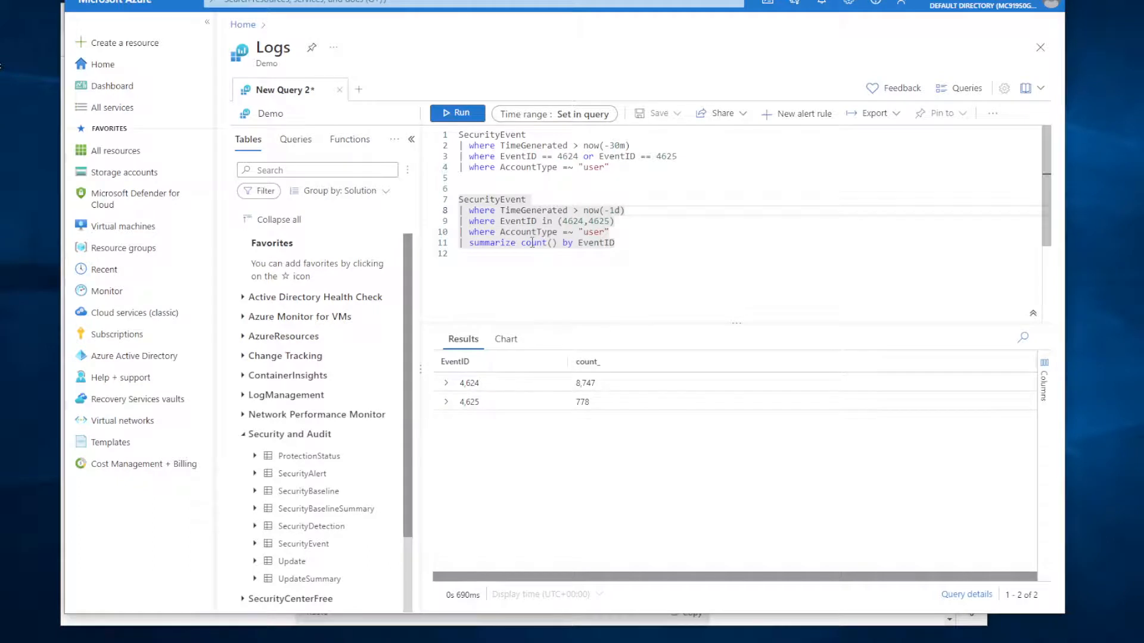
click(616, 243)
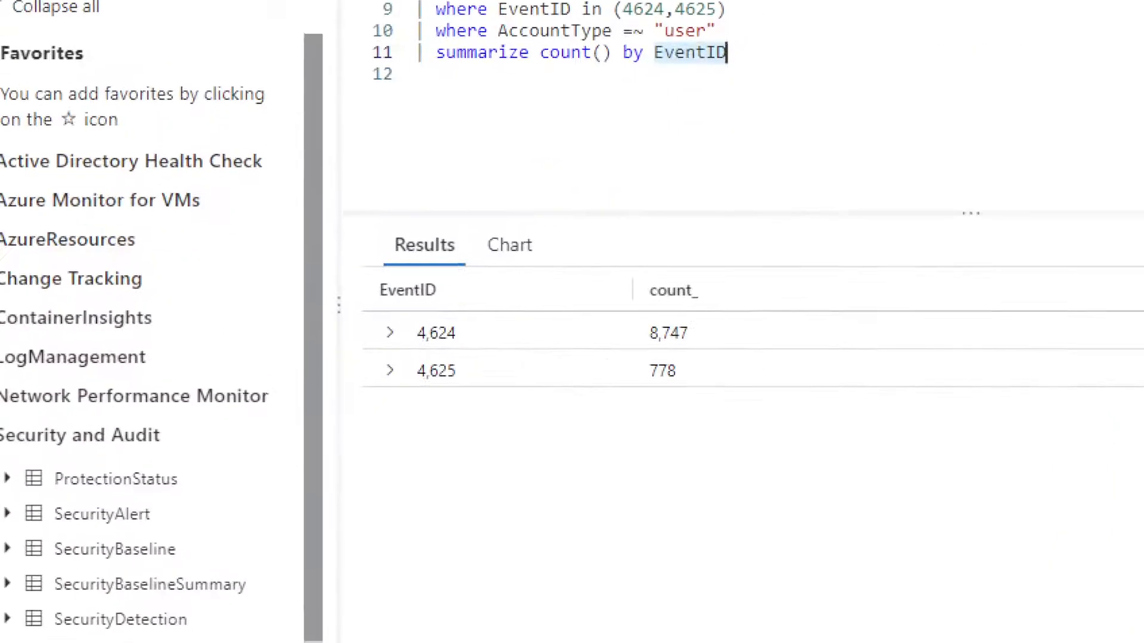
mouse_move(391, 352)
mouse_down()
mouse_move(480, 326)
mouse_move(395, 349)
mouse_up()
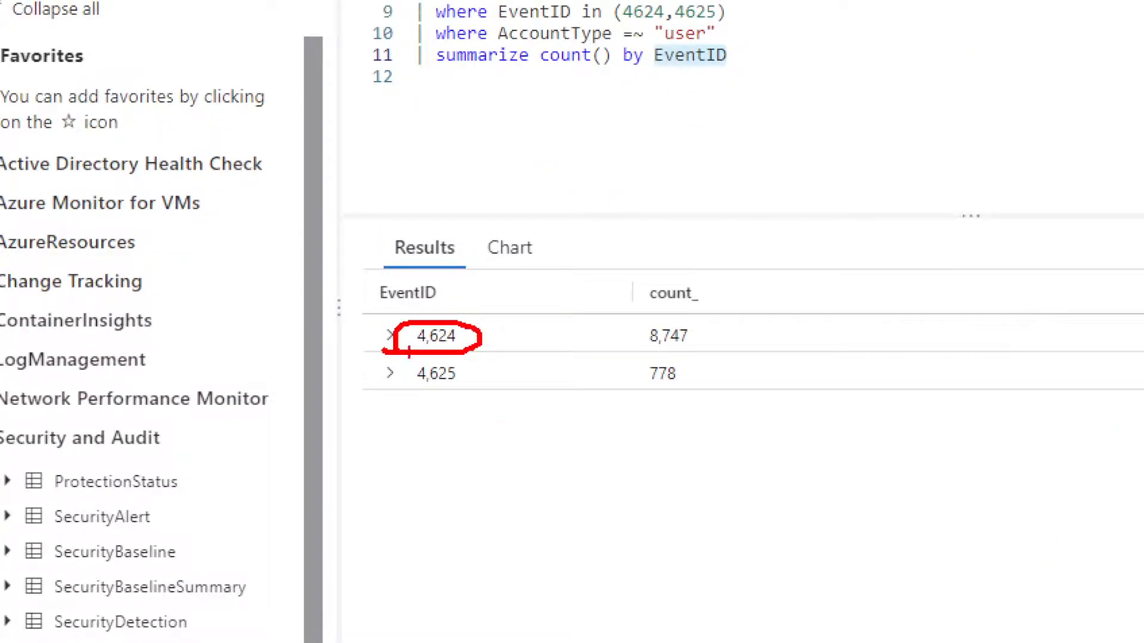
mouse_move(684, 355)
mouse_down()
mouse_move(621, 348)
mouse_move(663, 357)
mouse_up()
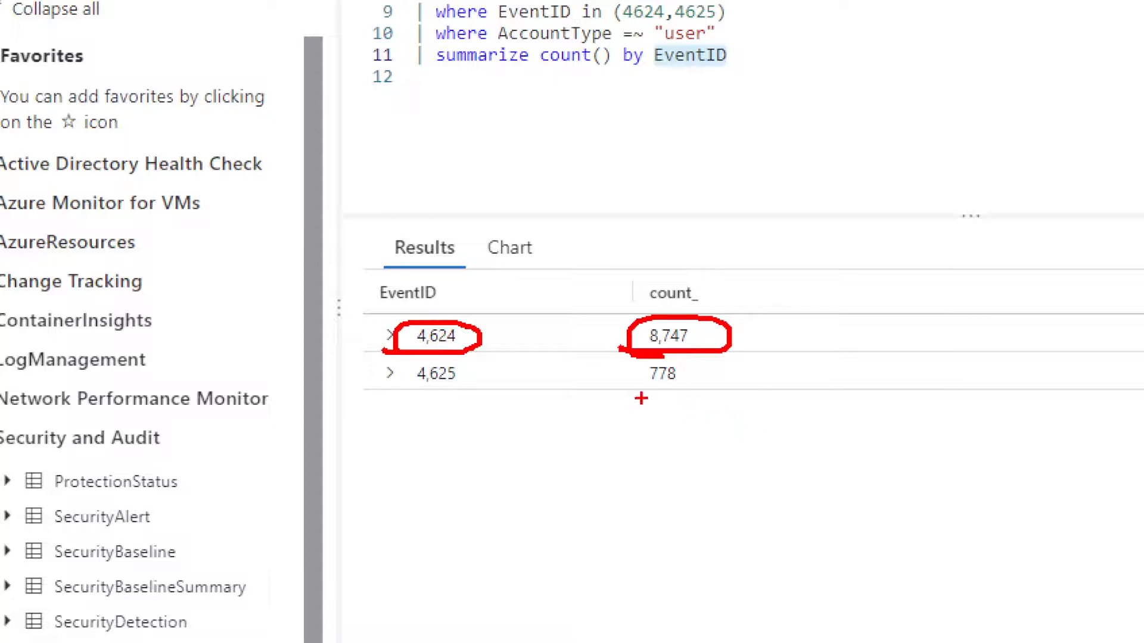
mouse_move(640, 394)
mouse_down()
mouse_move(619, 386)
mouse_move(622, 363)
mouse_move(641, 390)
mouse_up()
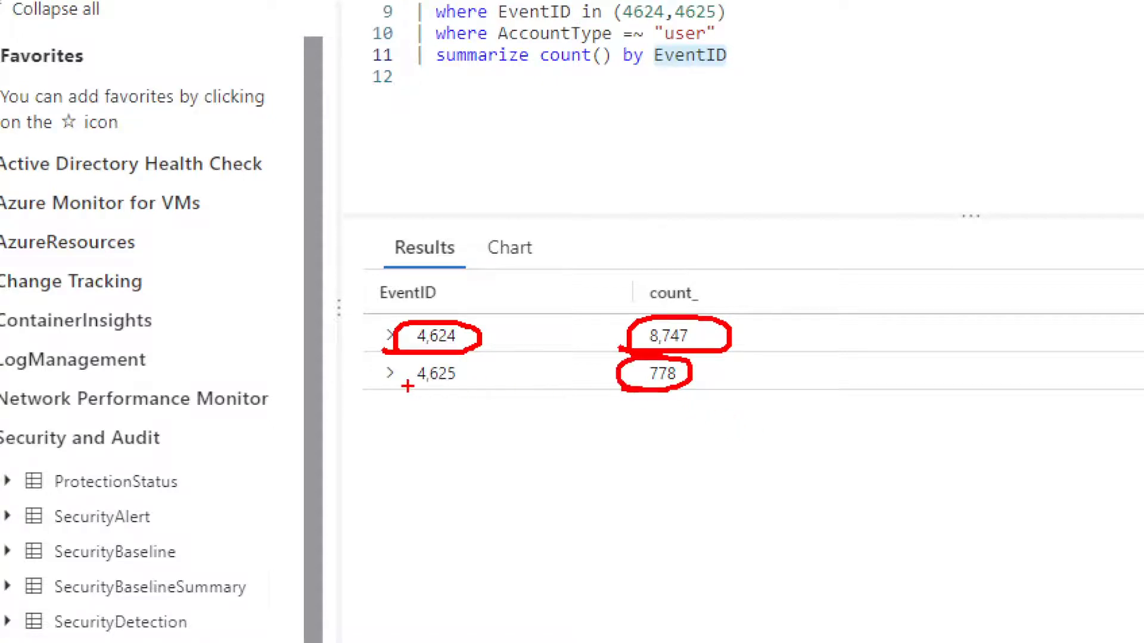
mouse_move(409, 387)
mouse_down()
mouse_move(417, 365)
mouse_move(412, 387)
mouse_up()
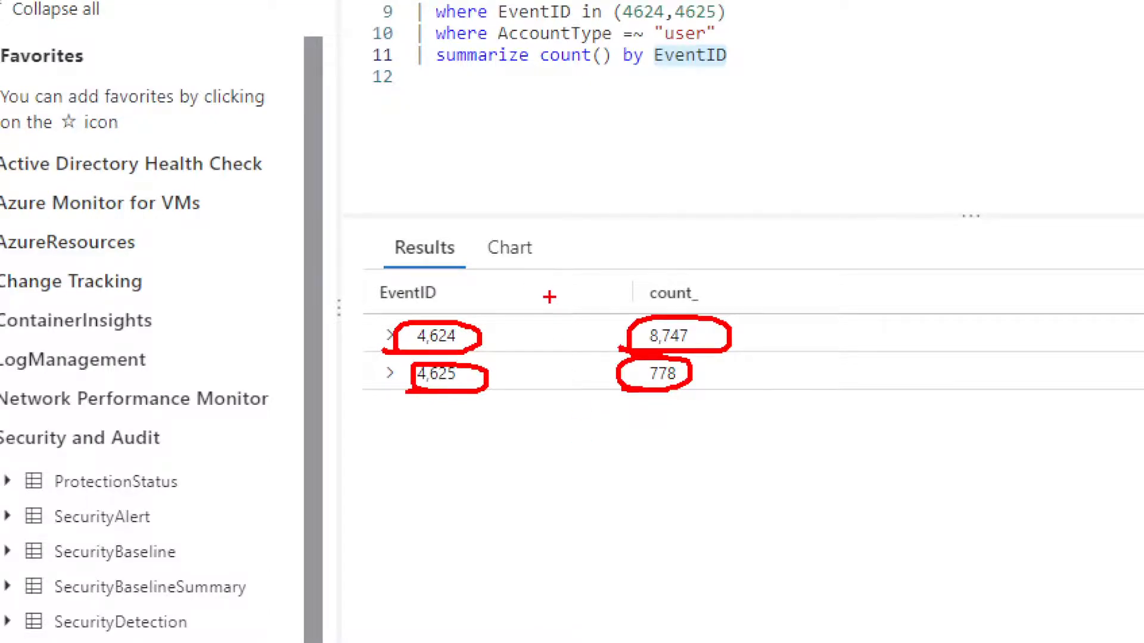
key(Escape)
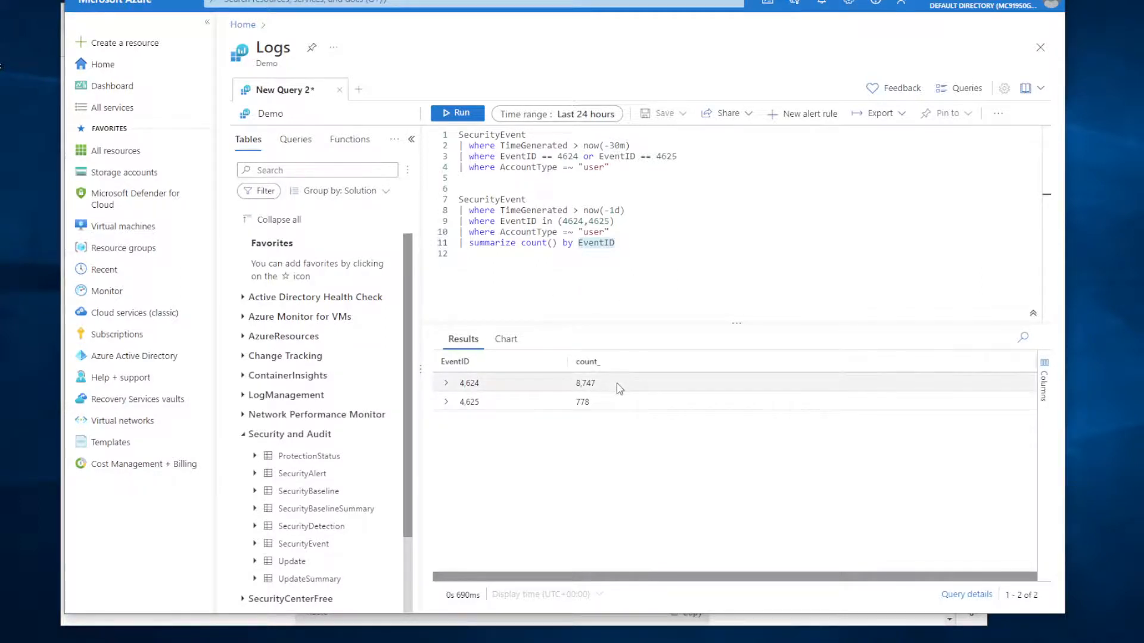
Remove the summarize line from the second SecurityEvent query, run it and look through the EventID column of the returned rows.
drag(615, 242, 460, 243)
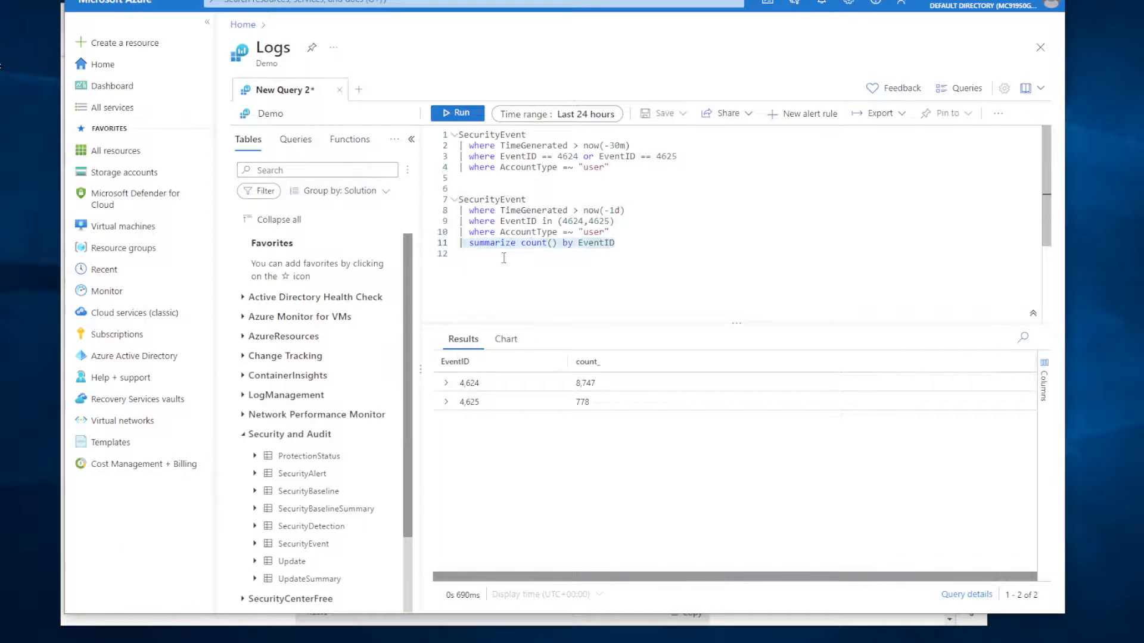
key(Delete)
key(shift+Return)
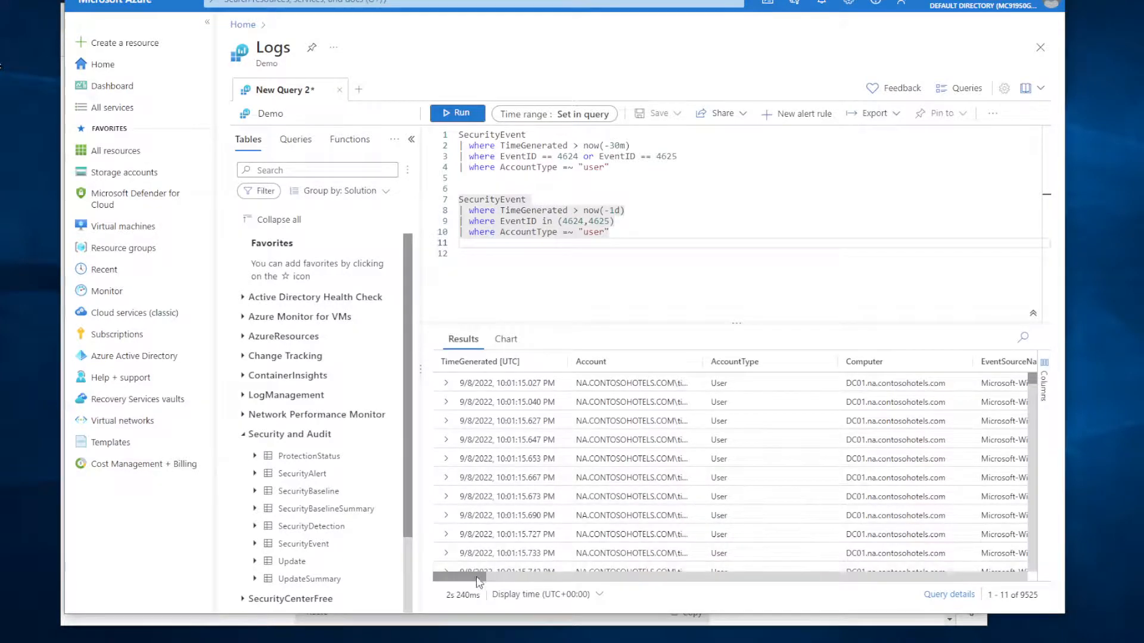
drag(477, 578, 538, 578)
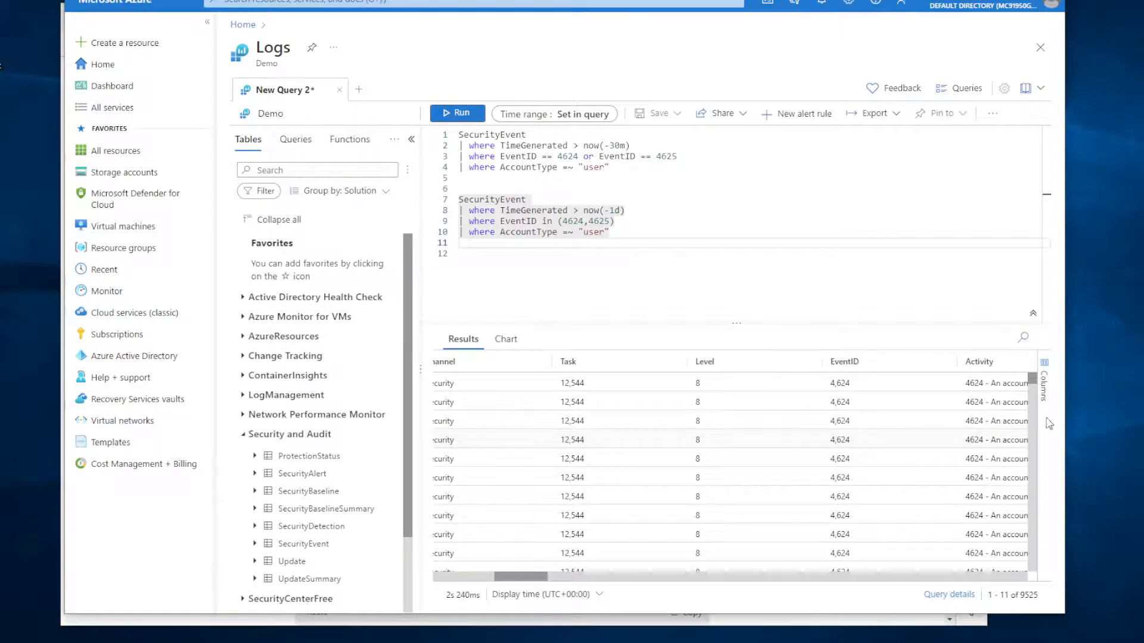
drag(1032, 380, 1032, 395)
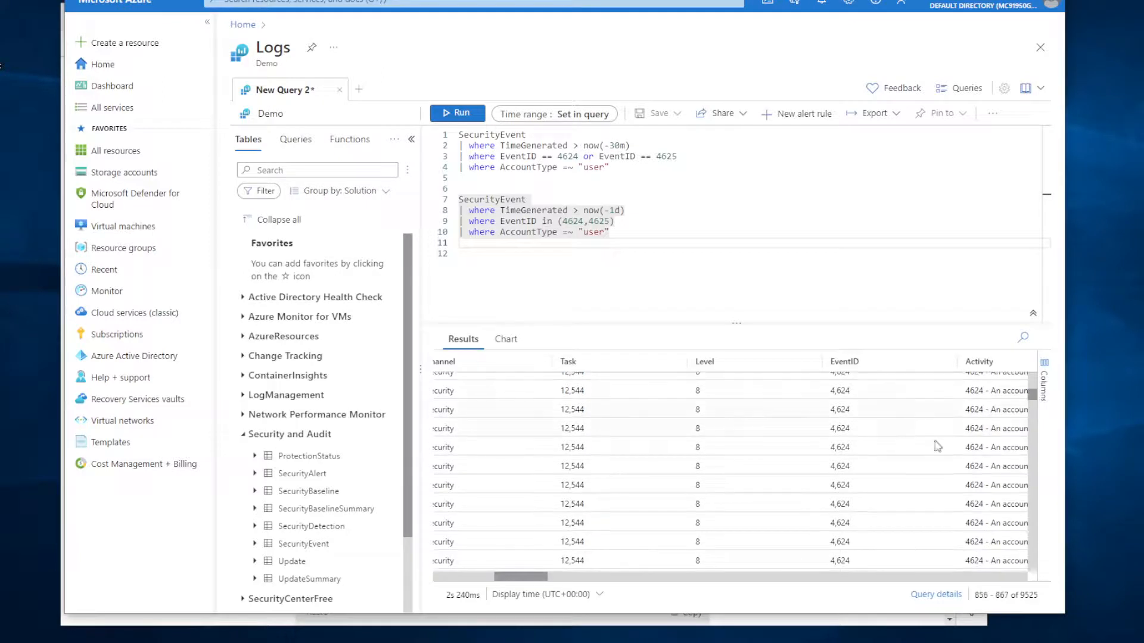
scroll(853, 471, down, 3)
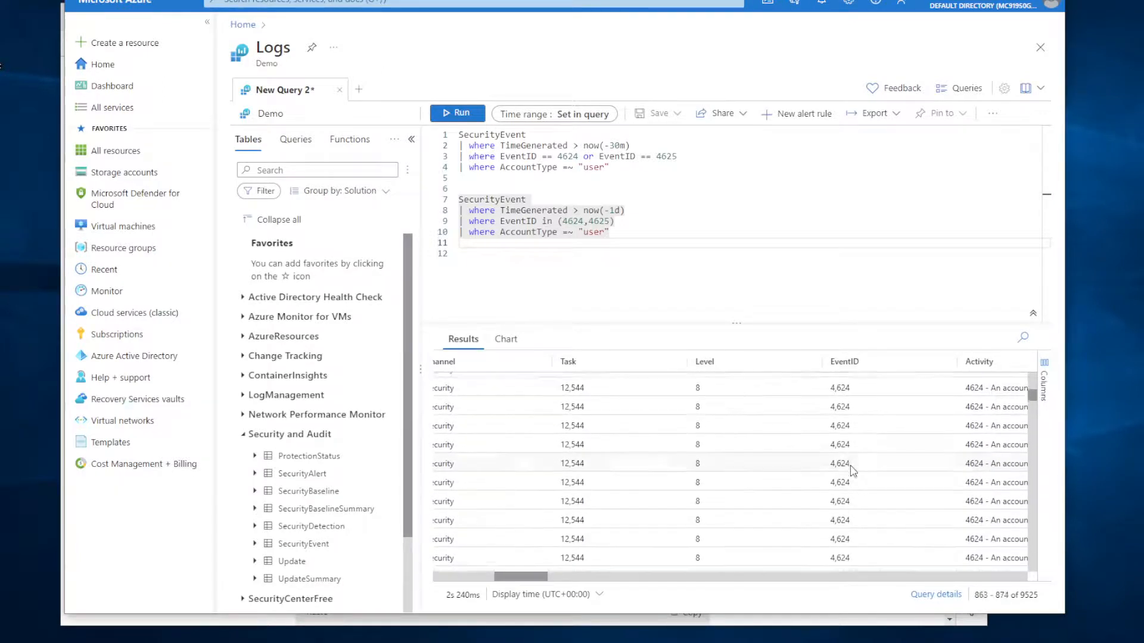
scroll(853, 471, up, 20)
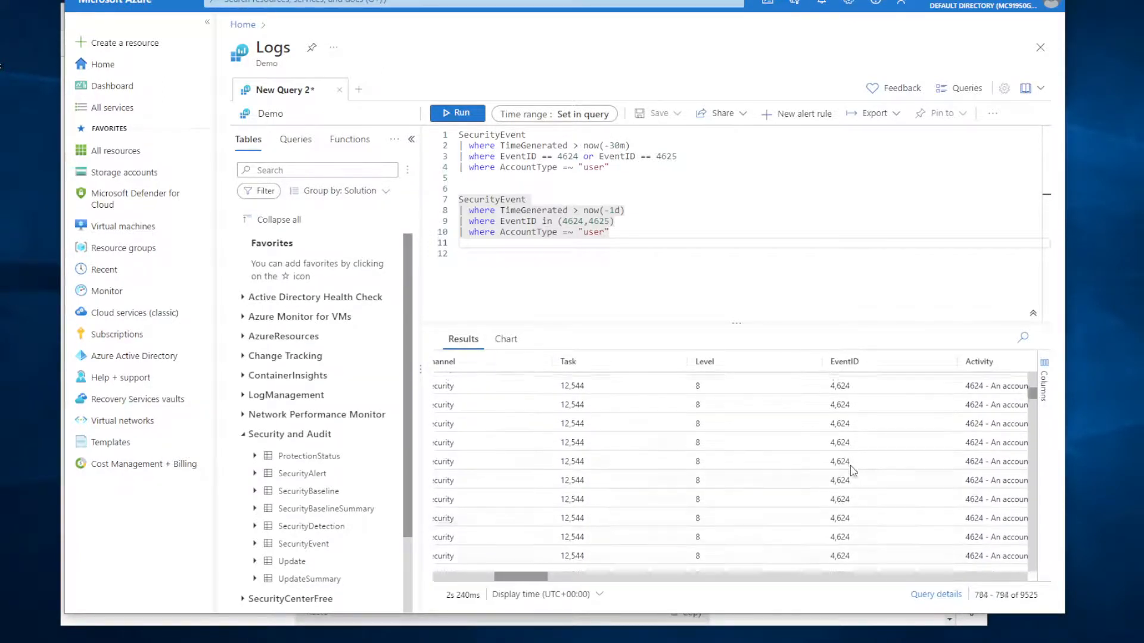
scroll(853, 471, up, 2)
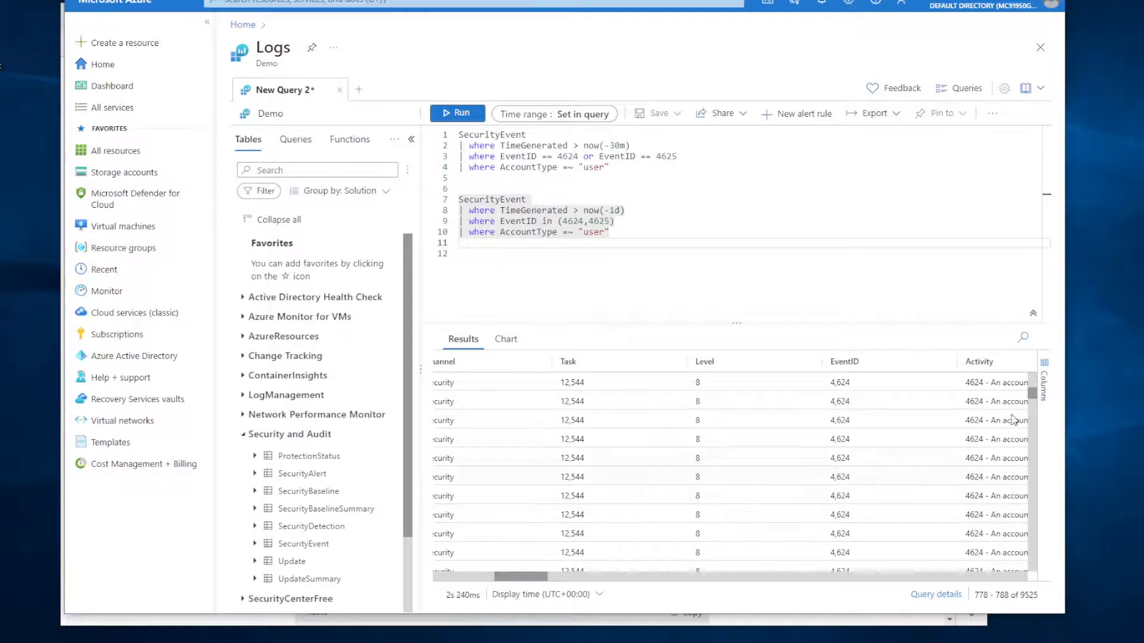
drag(1033, 392, 1036, 376)
drag(506, 577, 445, 577)
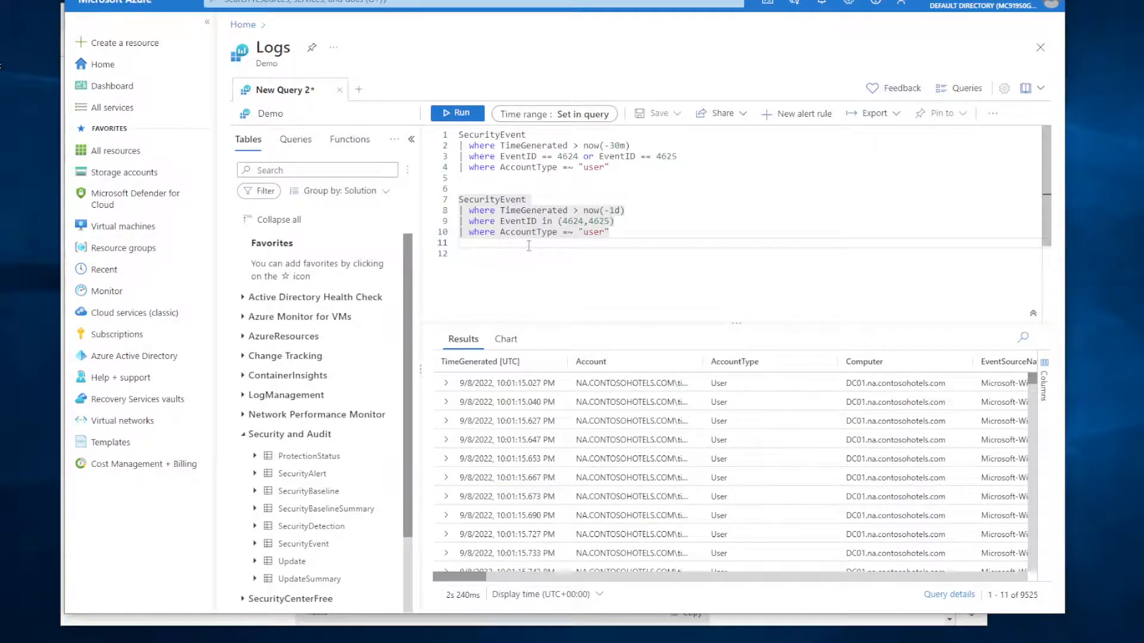
Put | summarize count() by EventID back at the end of the one-day SecurityEvent query and rerun it.
text(| summari)
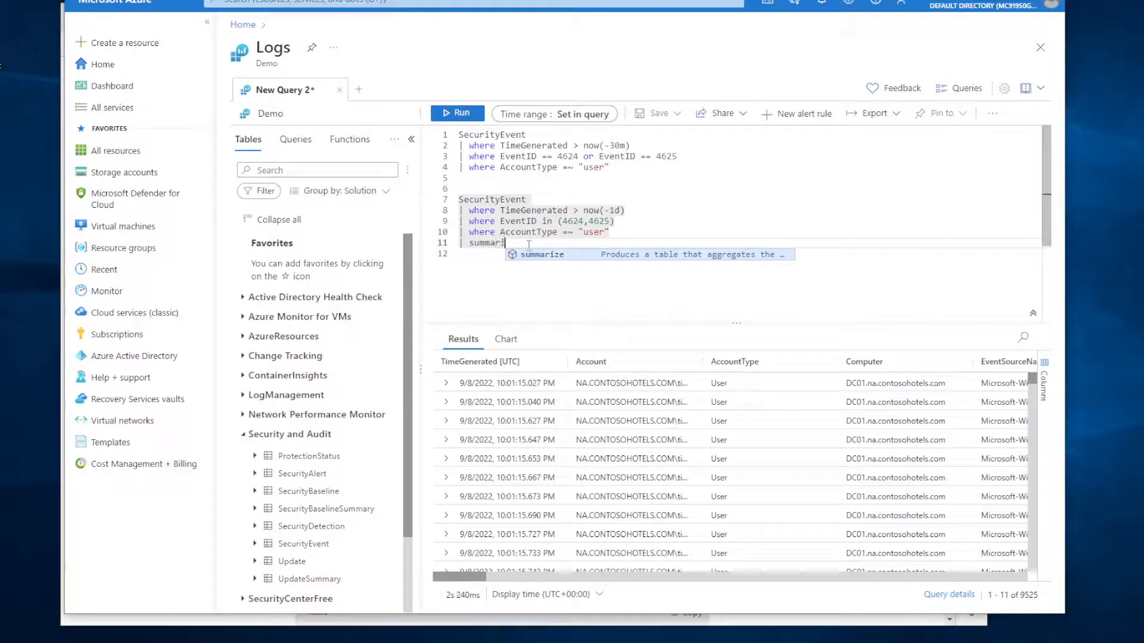
text(ze count()
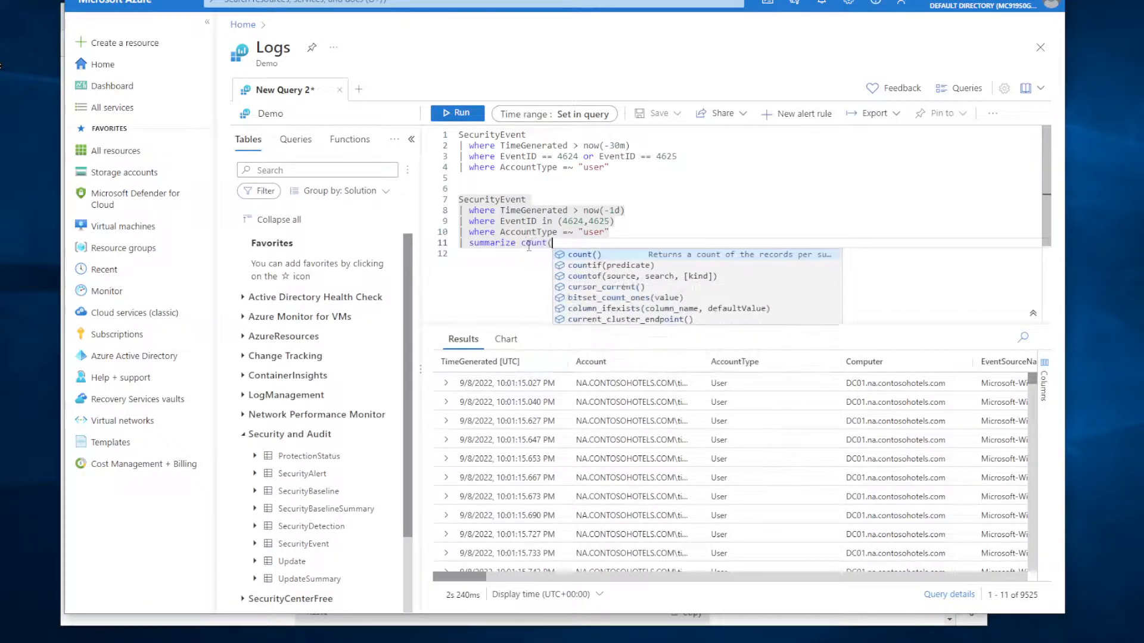
text() by event)
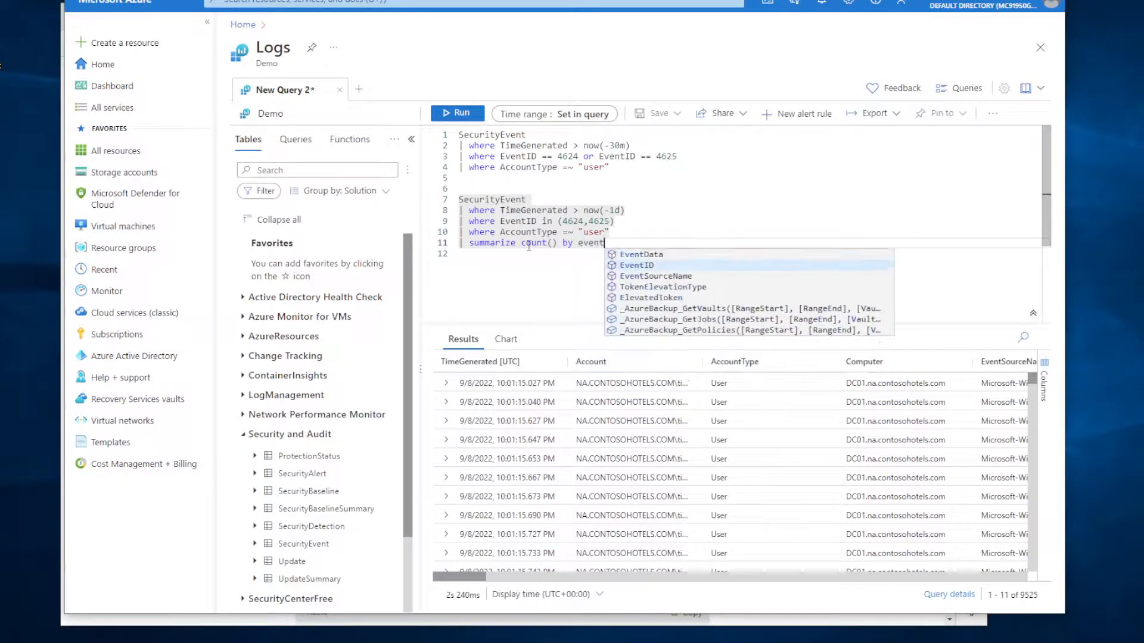
key(Tab)
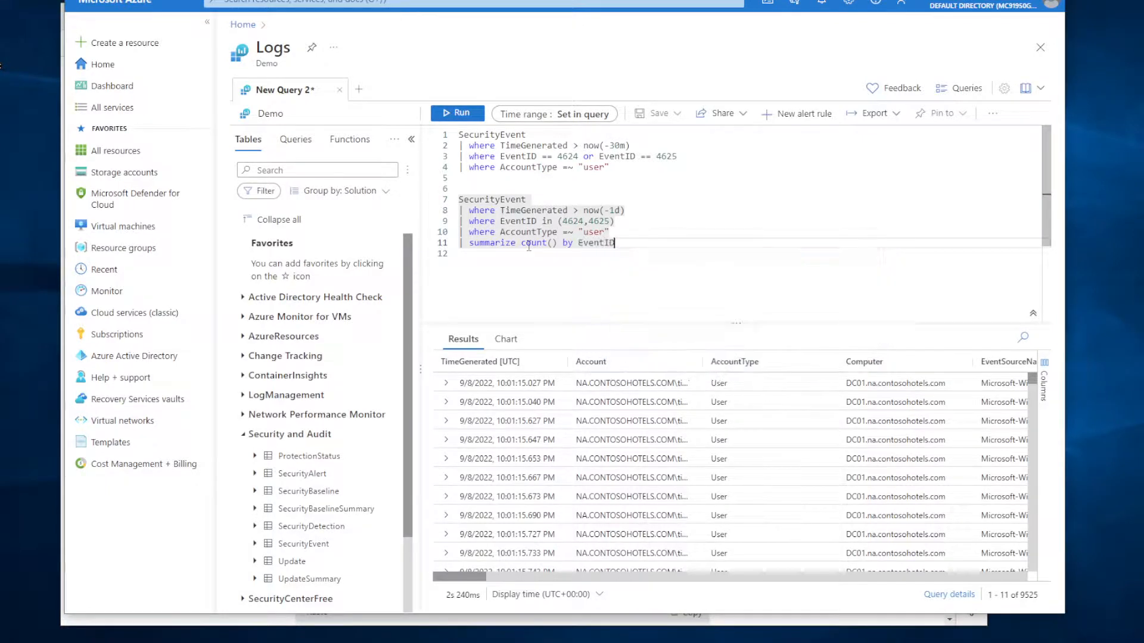
key(shift+Return)
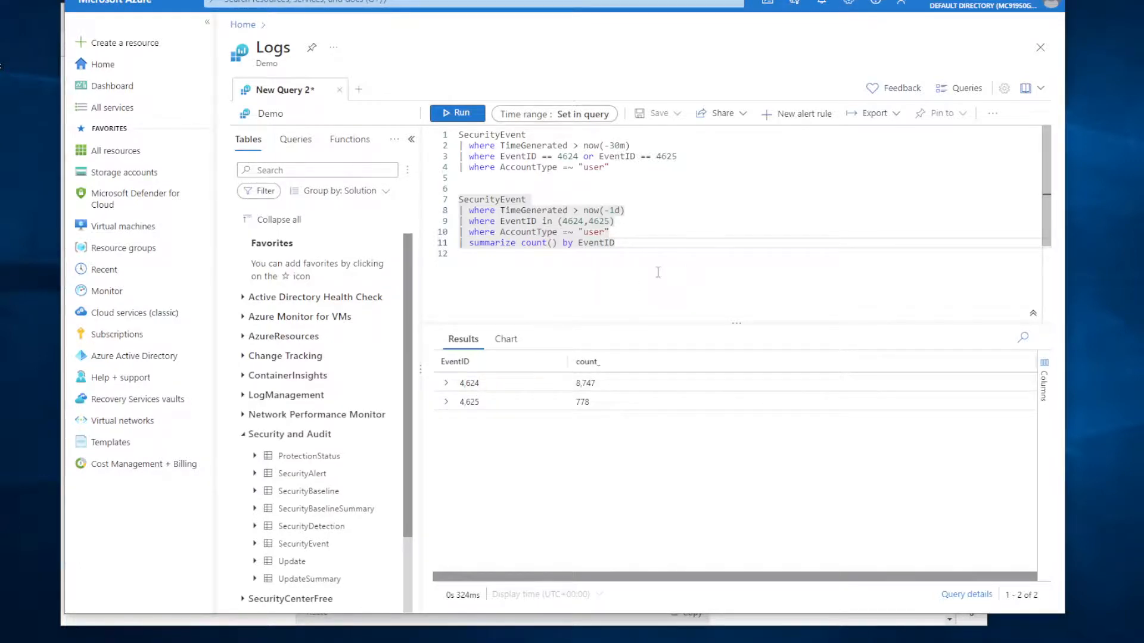
Undo the recent query edits until the deleted ProtectionStatus queries are restored below the two SecurityEvent queries.
click(470, 255)
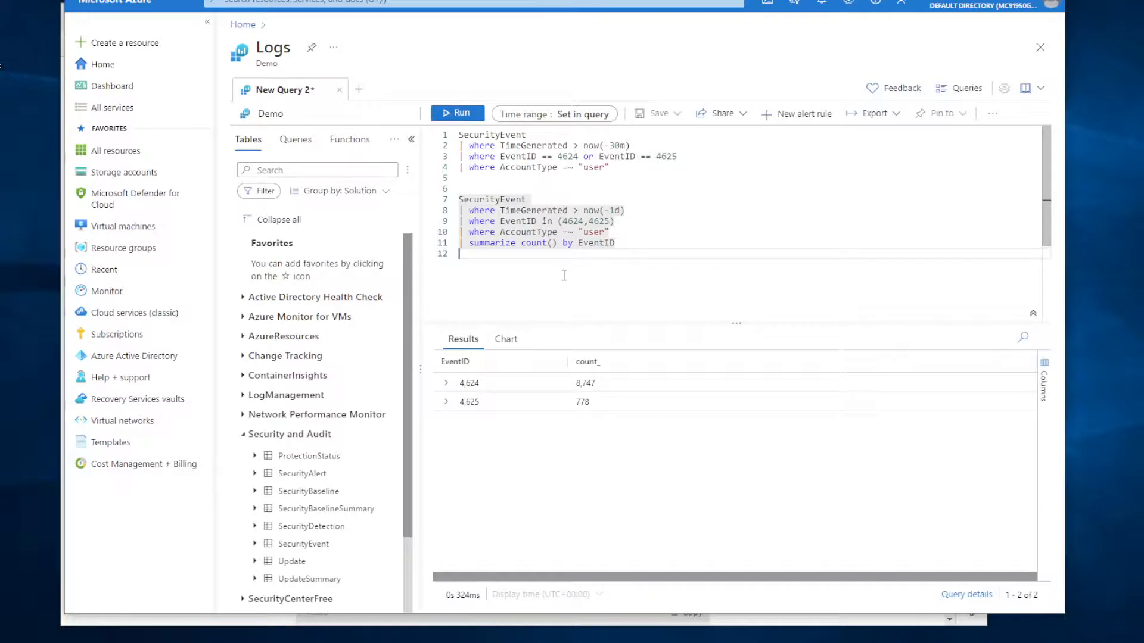
key(Return)
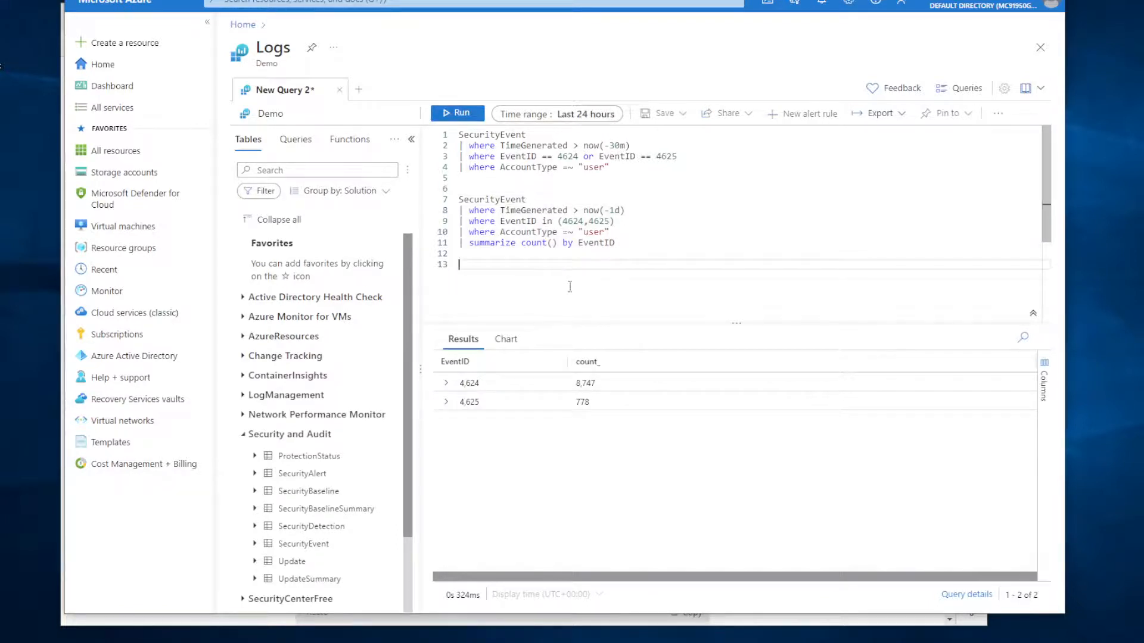
key(ctrl+z)
key(ctrl+z)
key(ctrl+z)
key(ctrl+z)
key(ctrl+z)
key(ctrl+z)
key(ctrl+z)
key(ctrl+z)
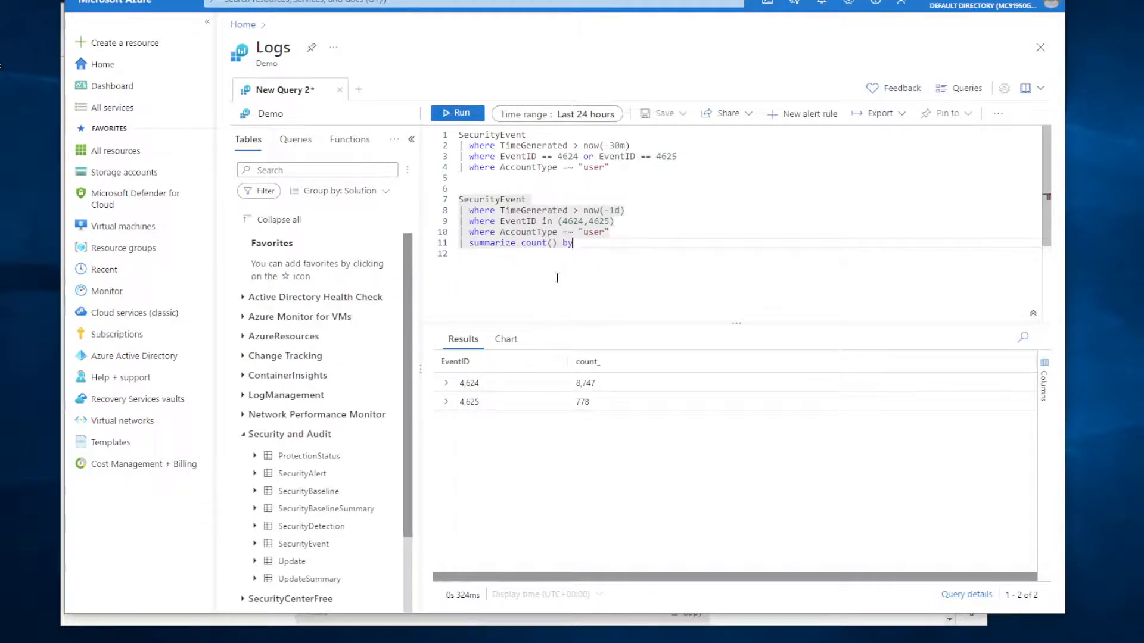
key(ctrl+z)
key(ctrl+z)
key(ctrl+z)
key(ctrl+z)
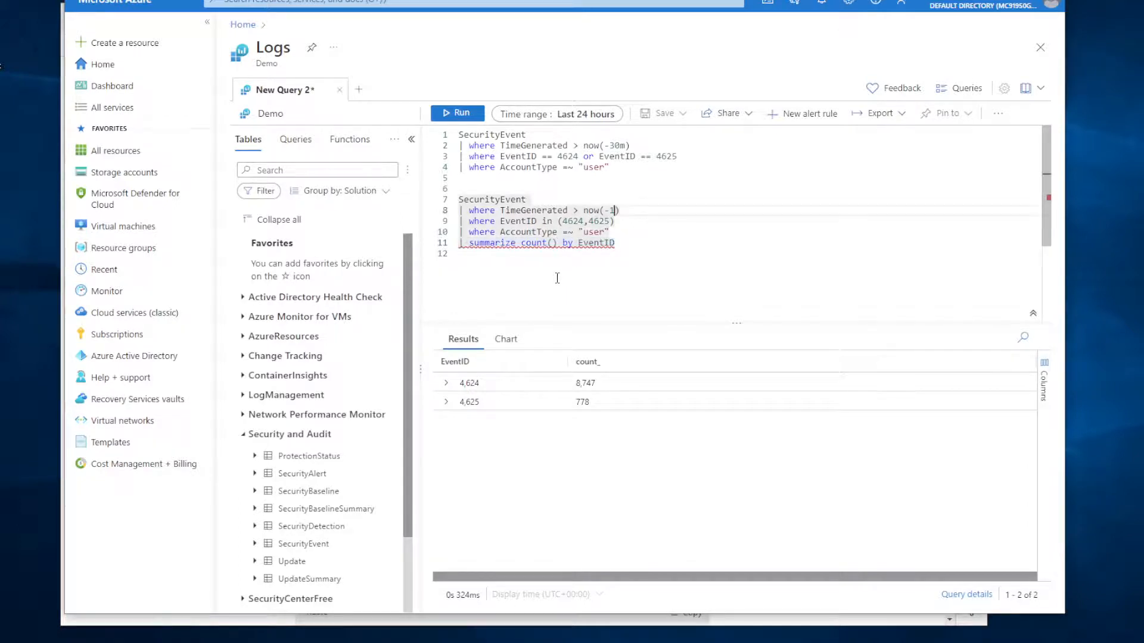
key(ctrl+z)
key(ctrl+z)
key(ctrl+z)
key(ctrl+z)
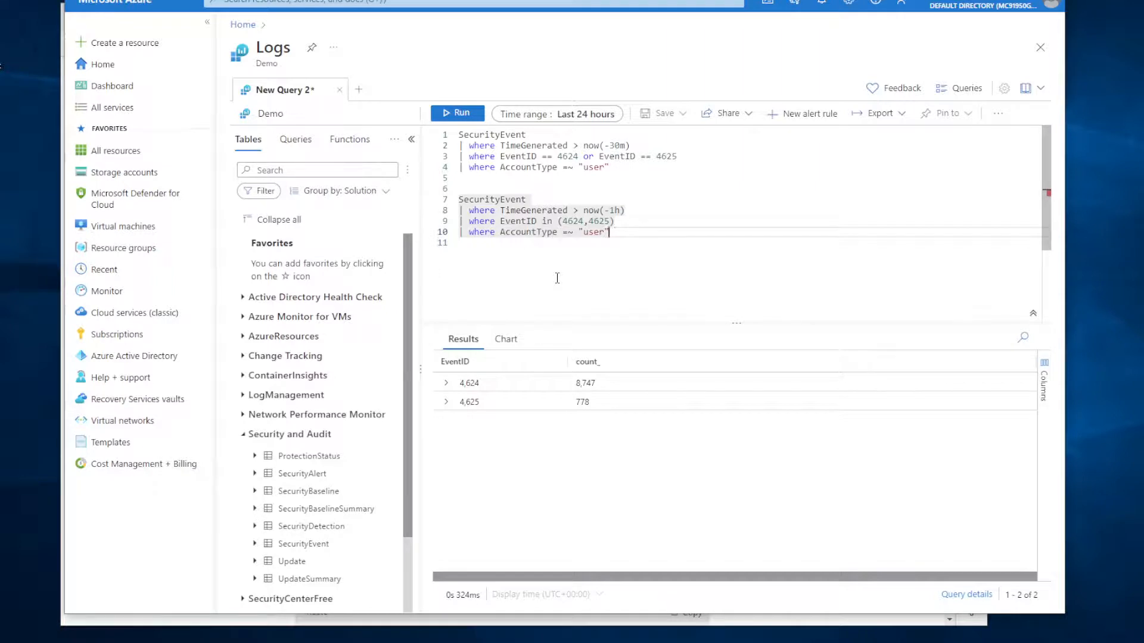
key(ctrl+z)
key(ctrl+z)
key(ctrl+z)
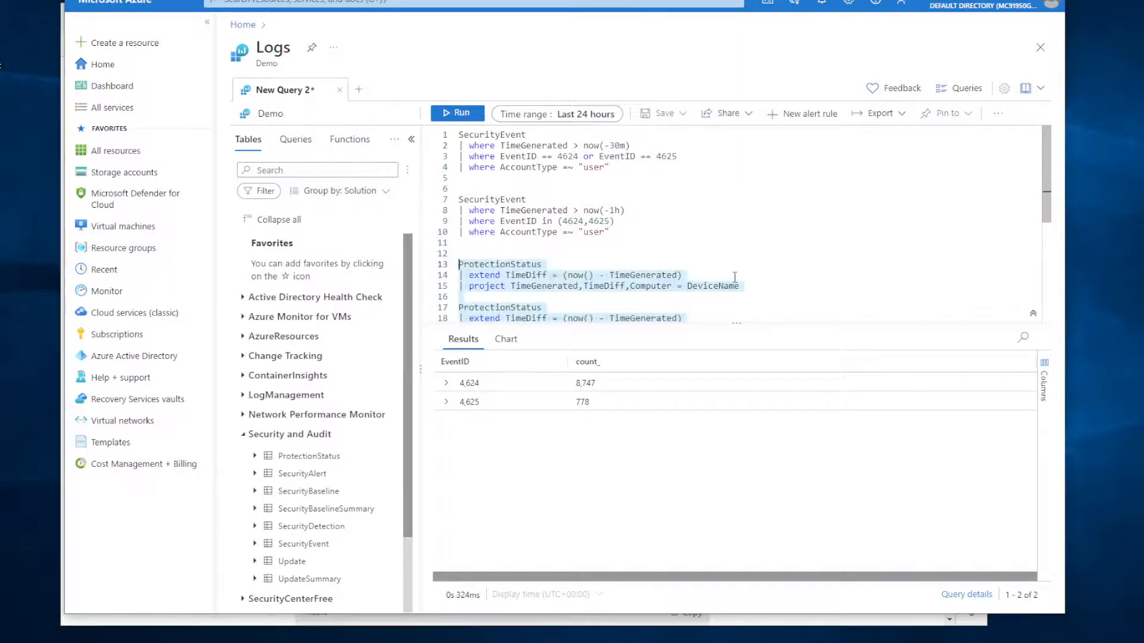
Undo further until the second ProtectionStatus query, ending in project-away OSName, is removed and only the first one remains.
key(ctrl+z)
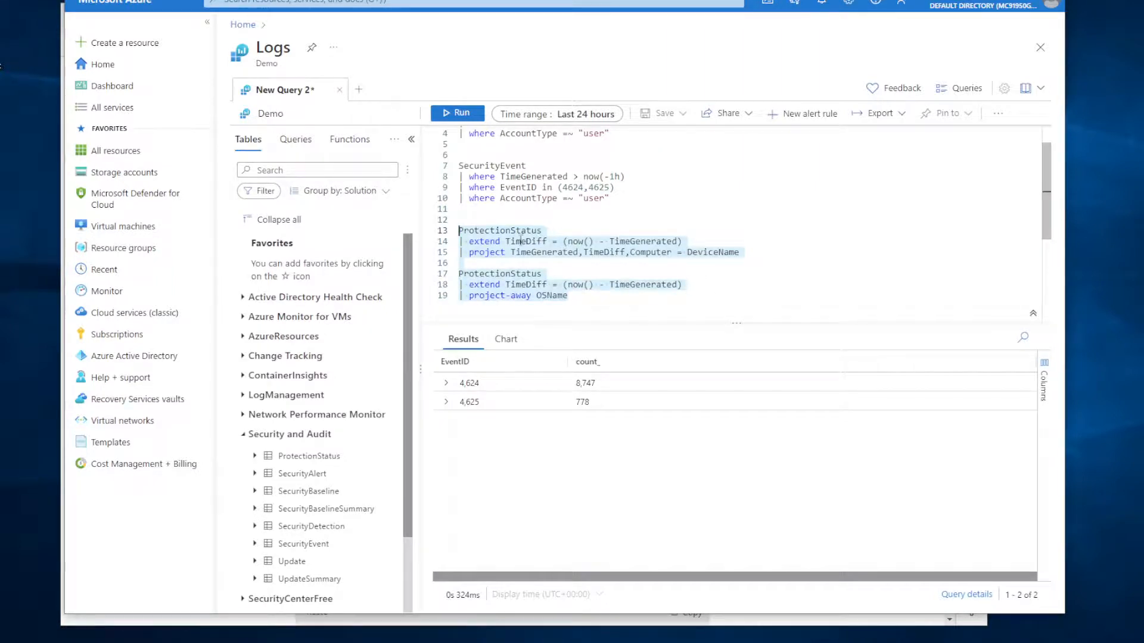
key(ctrl+z)
key(ctrl+z)
key(ctrl+z)
key(ctrl+z)
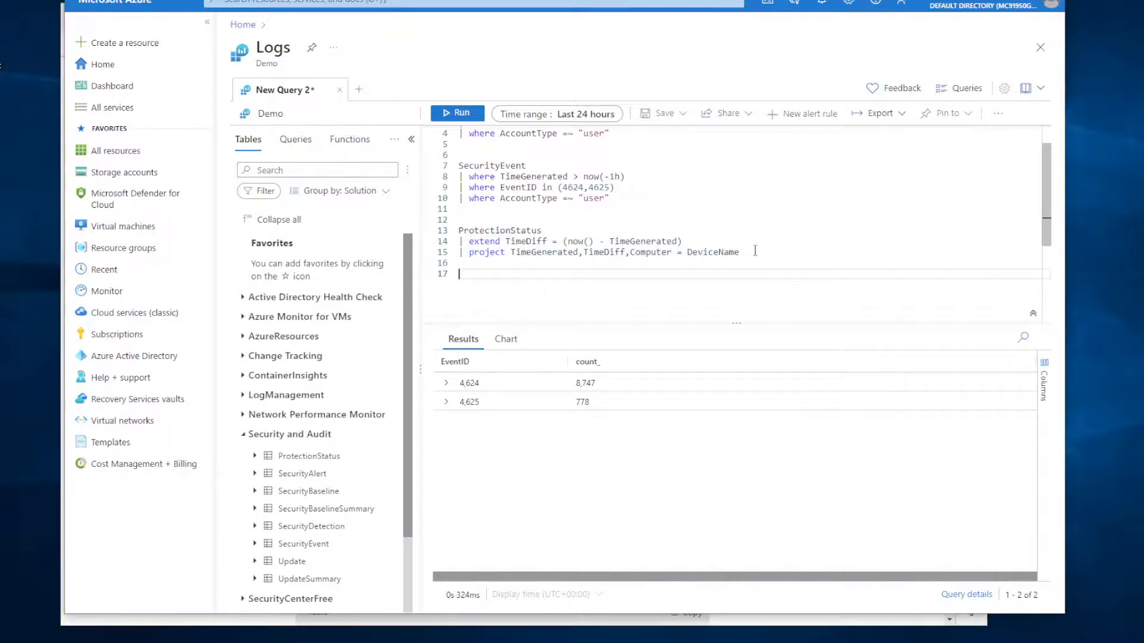
Delete the project line from the ProtectionStatus query, run it and check the DeviceName column for repeated devices such as JBOX00.
drag(741, 252, 460, 246)
key(BackSpace)
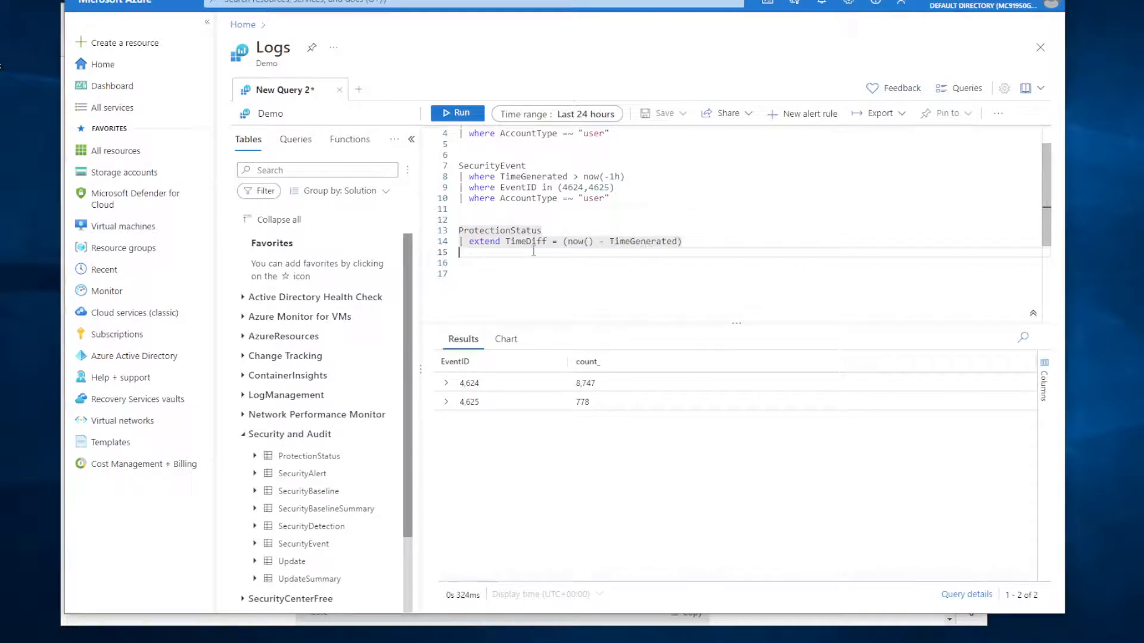
click(460, 114)
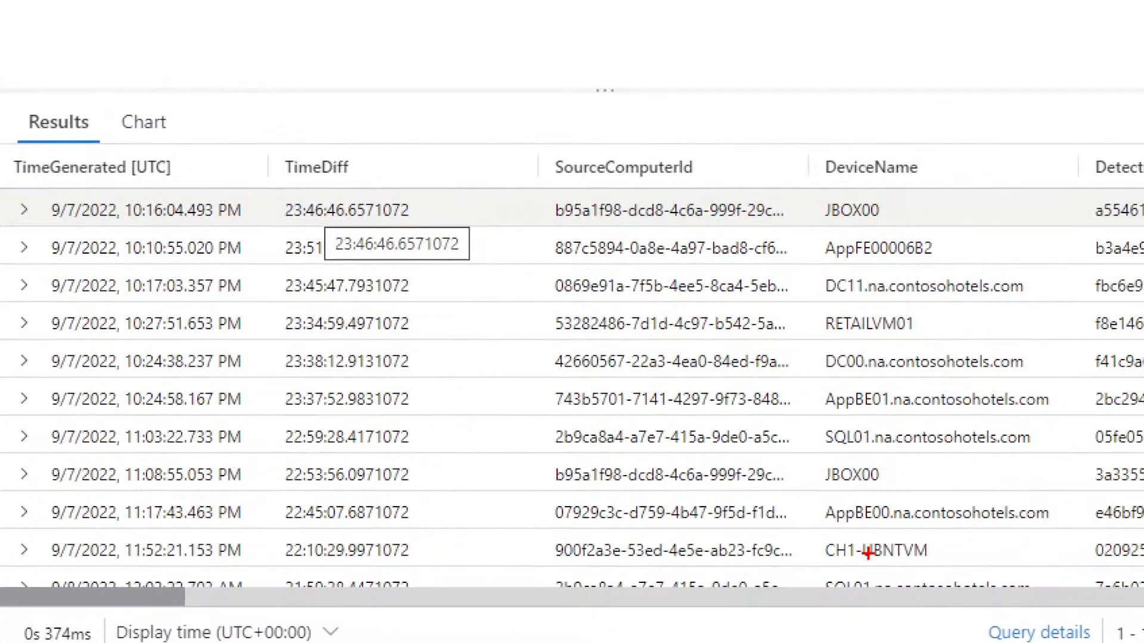
mouse_move(813, 224)
mouse_down()
mouse_move(911, 202)
mouse_move(861, 232)
mouse_up()
mouse_move(813, 485)
mouse_down()
mouse_move(859, 456)
mouse_move(860, 497)
mouse_up()
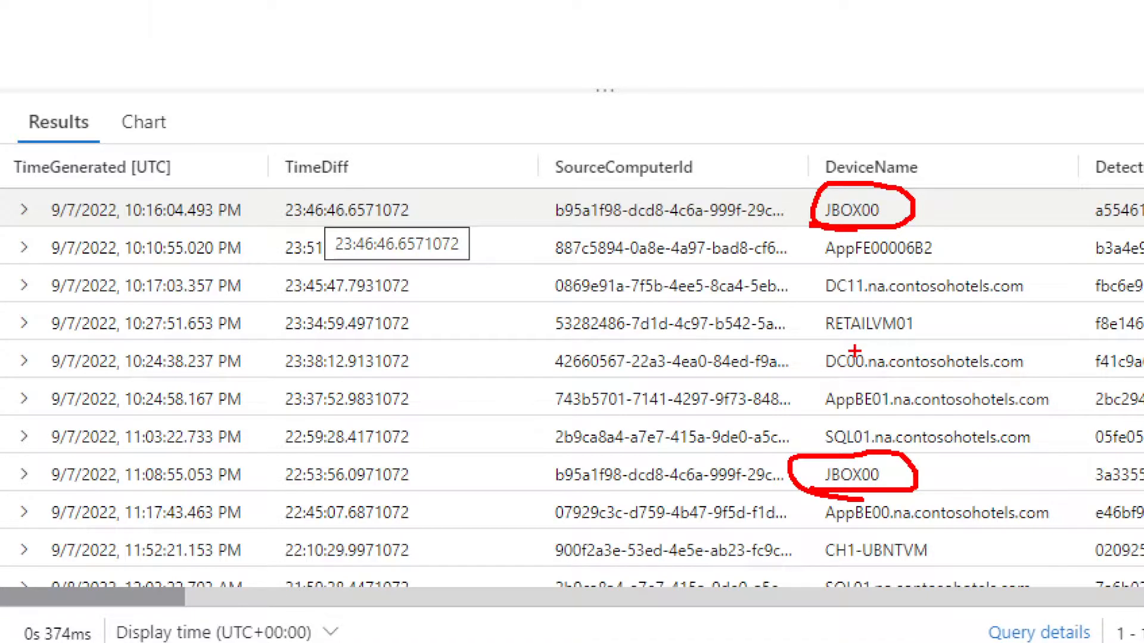
key(Escape)
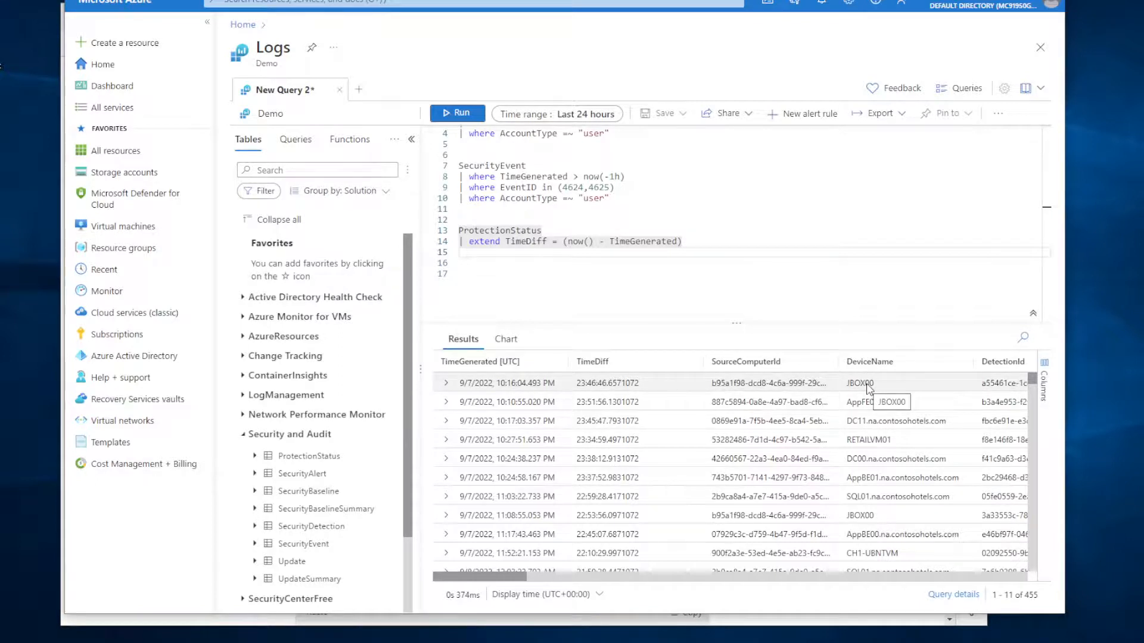
Add the line | summarize arg_max(TimeGenerated,*) below the extend line of the ProtectionStatus query.
click(728, 246)
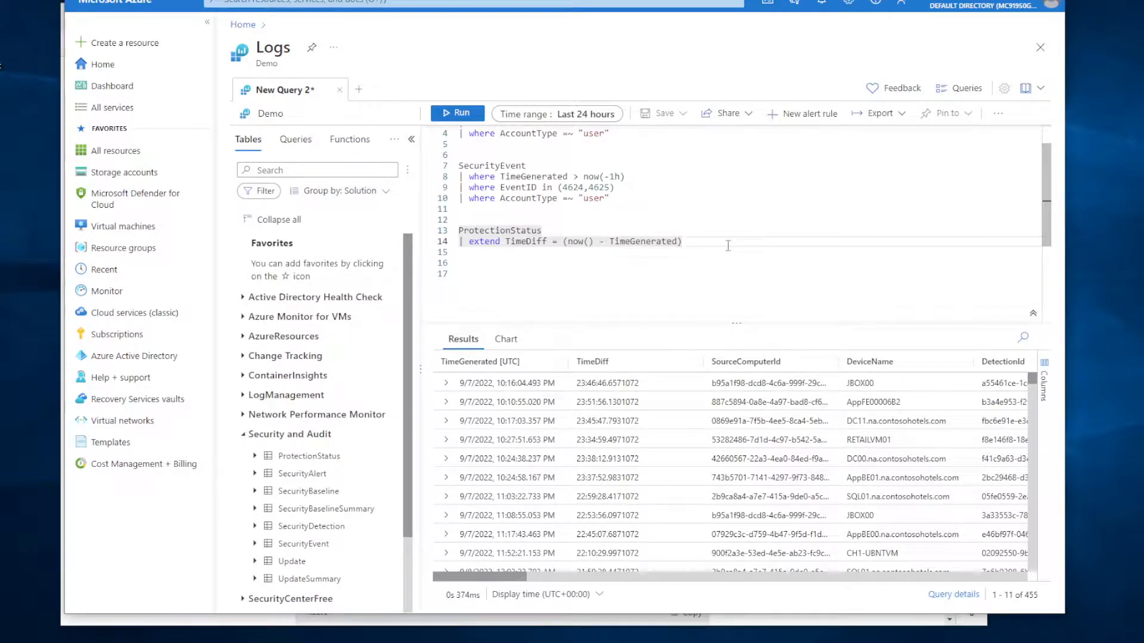
key(Return)
text(| )
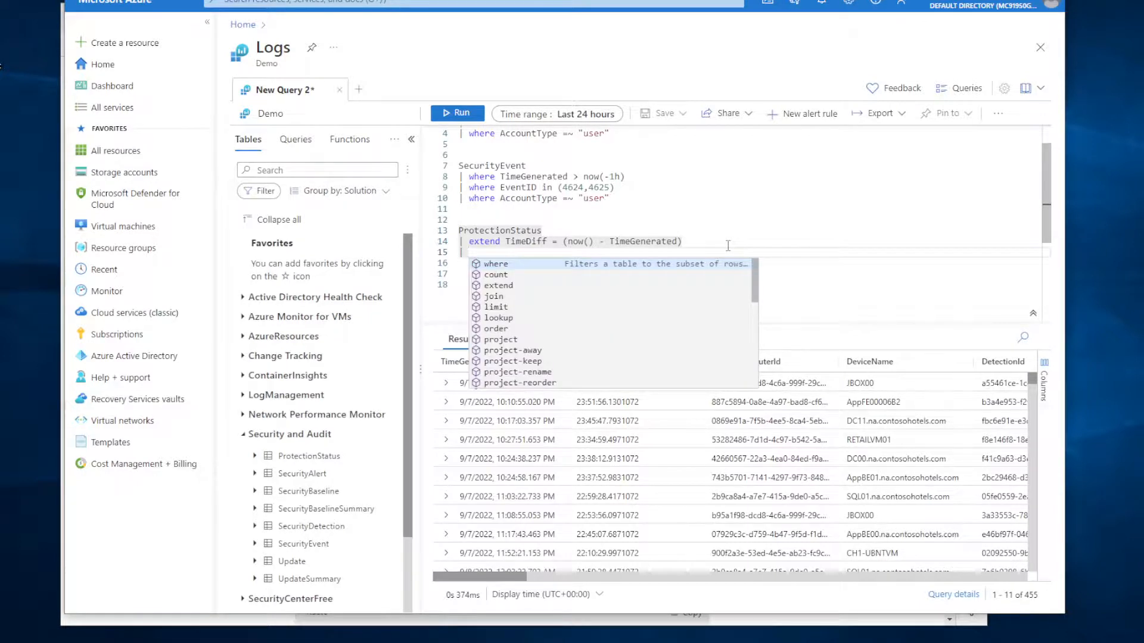
text(summarize )
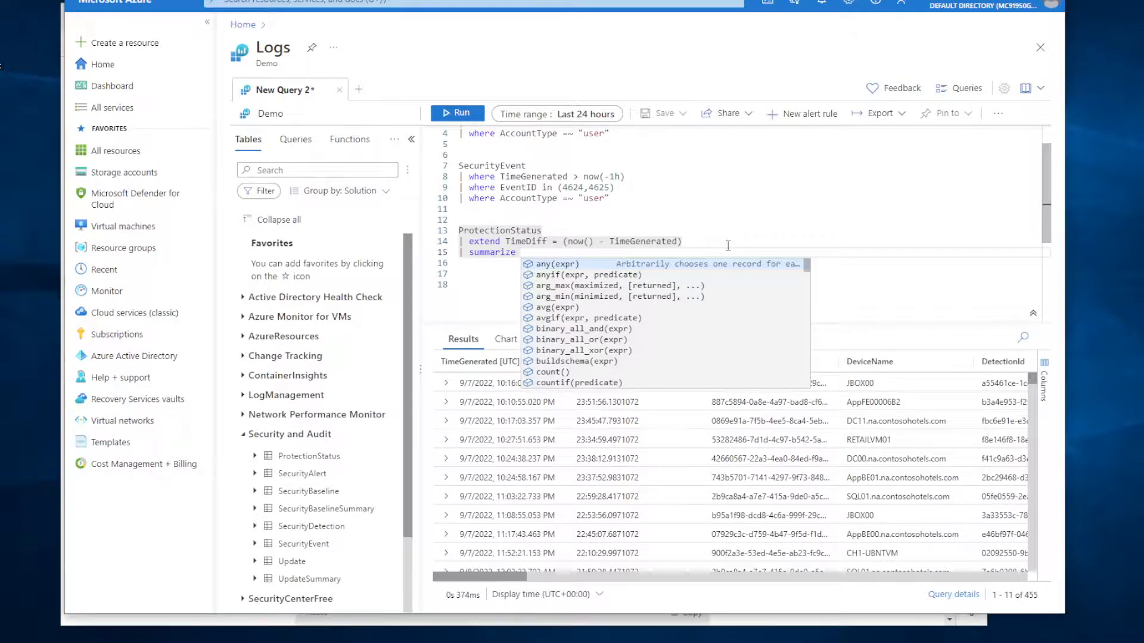
text(arg_)
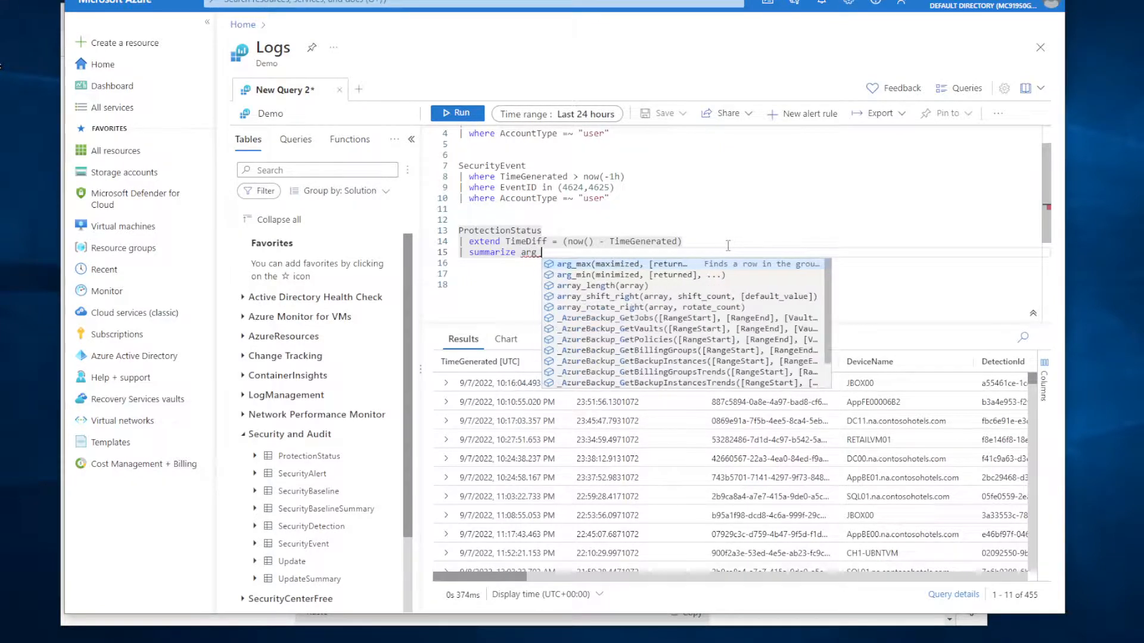
click(602, 266)
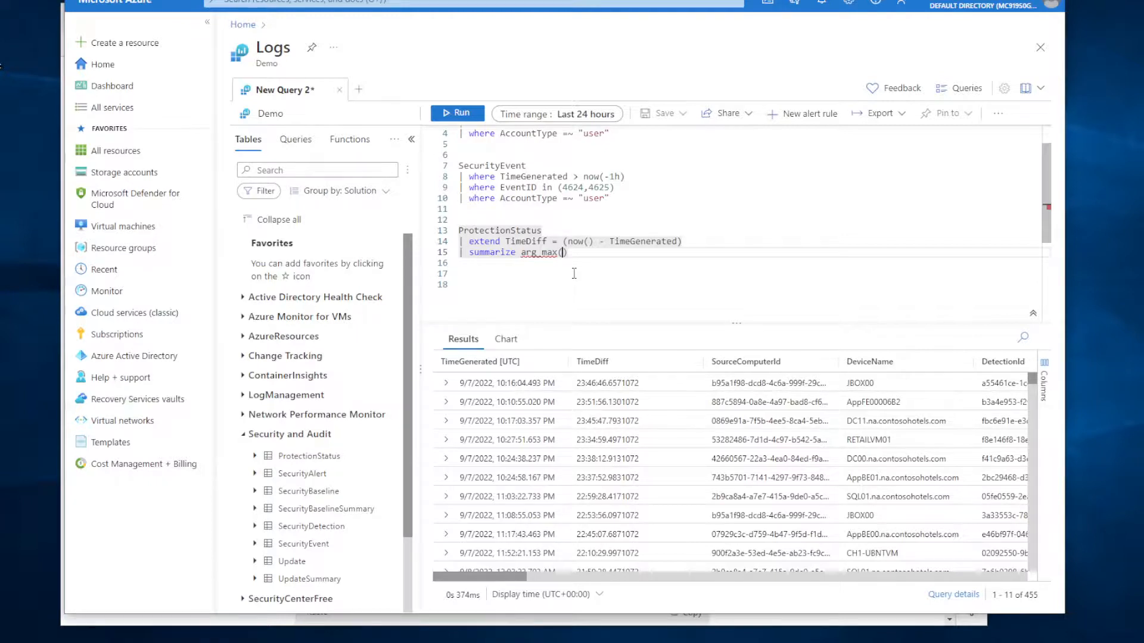
text(time)
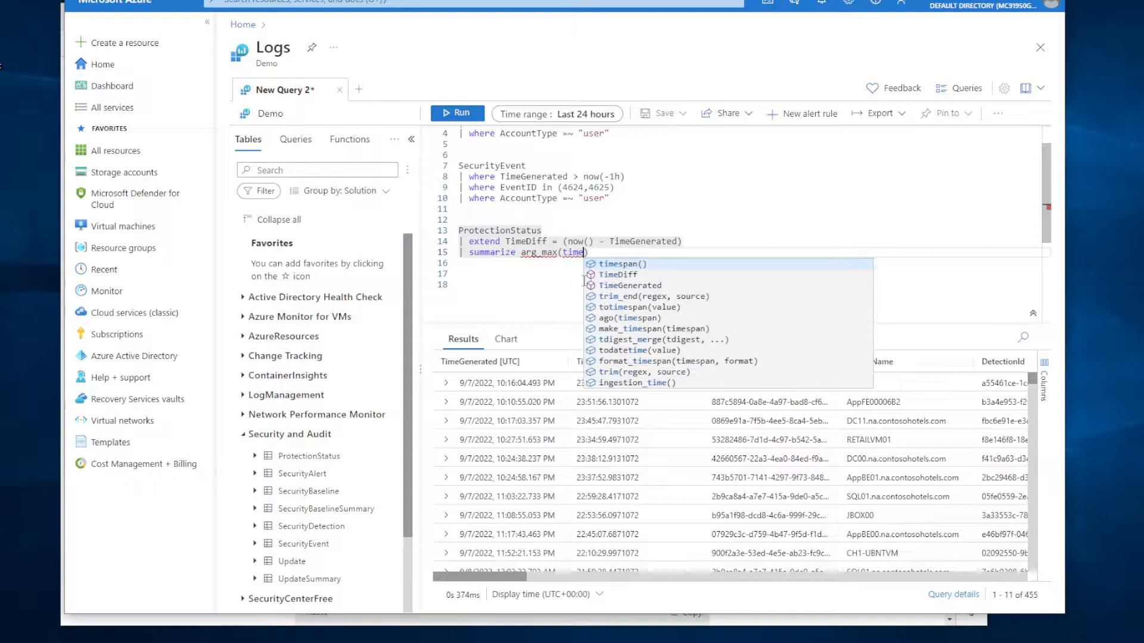
click(638, 285)
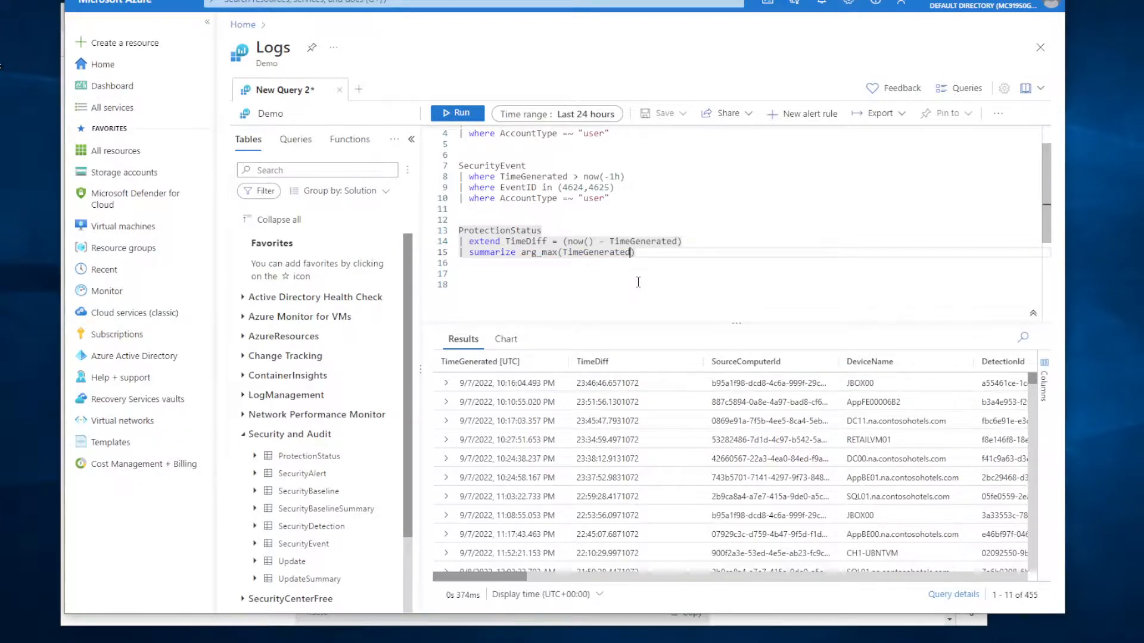
text(,*)
drag(564, 252, 621, 252)
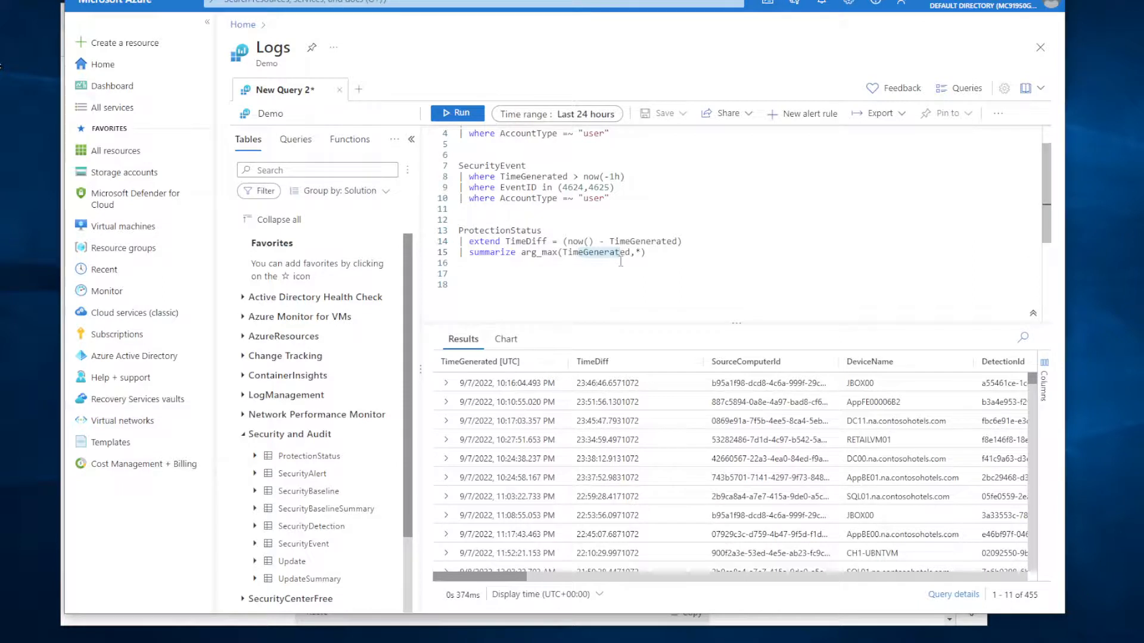
Group the arg_max summarize line by DeviceName, run the ProtectionStatus query and look across the result columns.
click(670, 253)
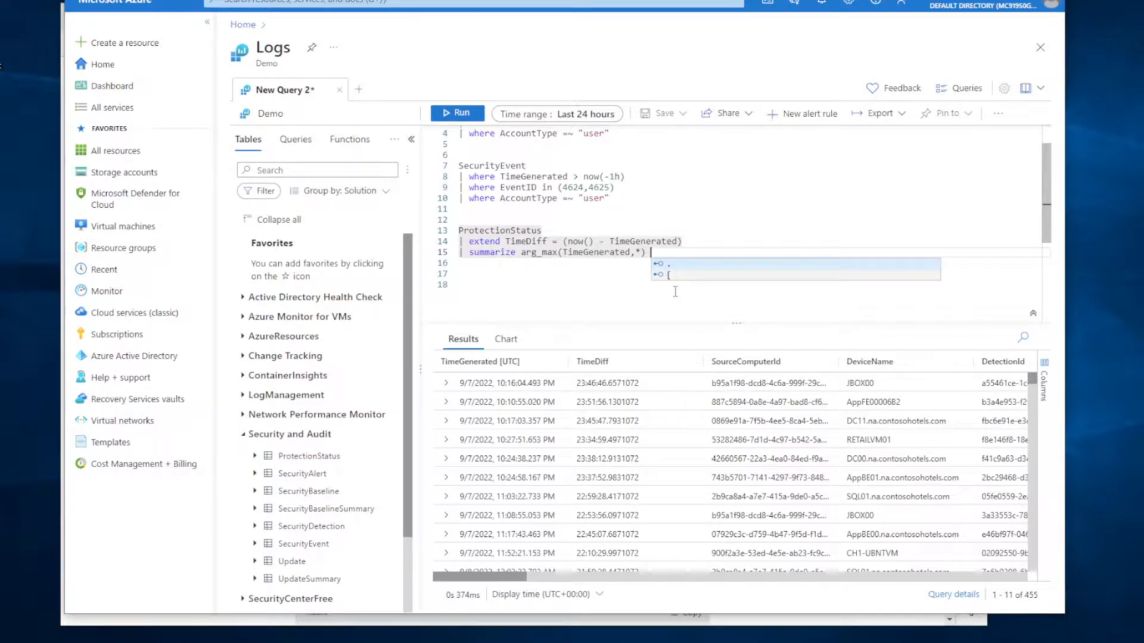
text(by )
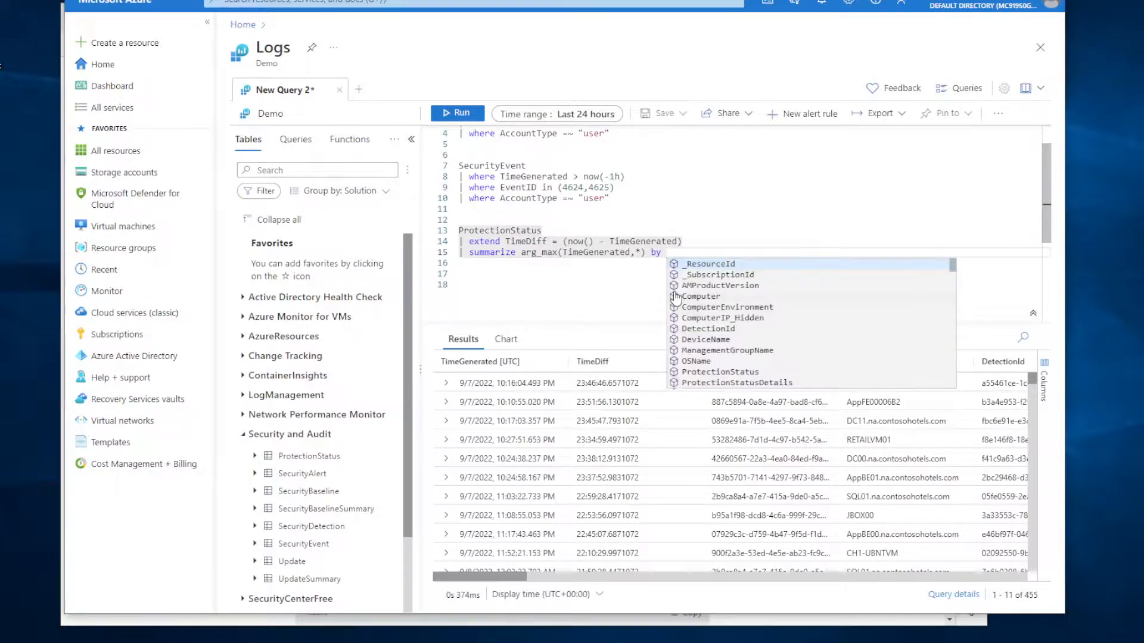
text(device)
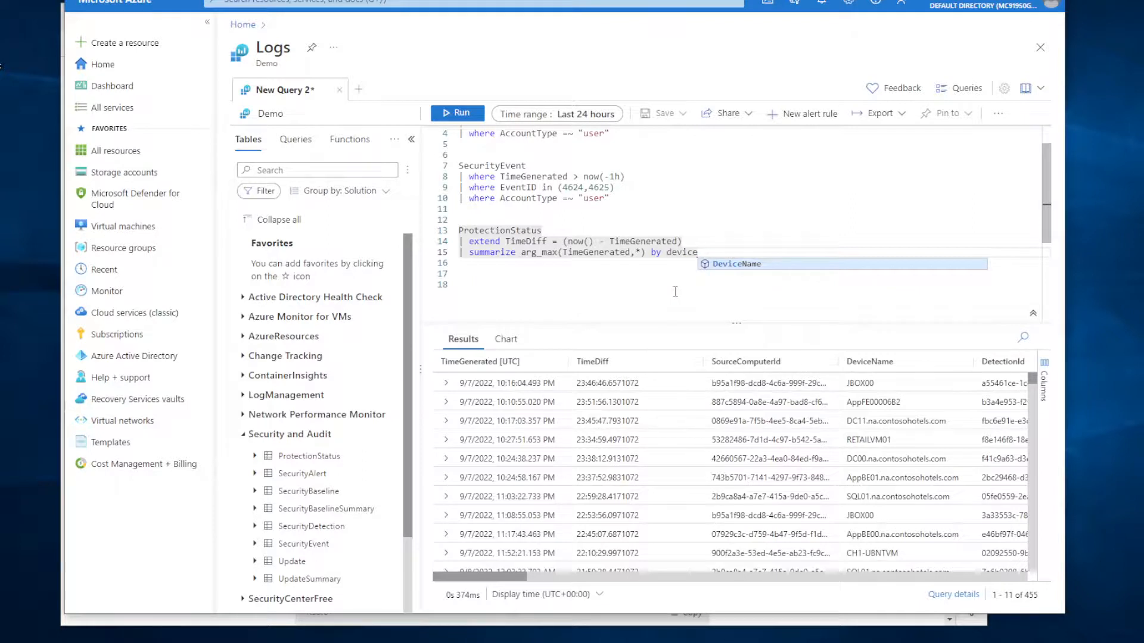
click(733, 265)
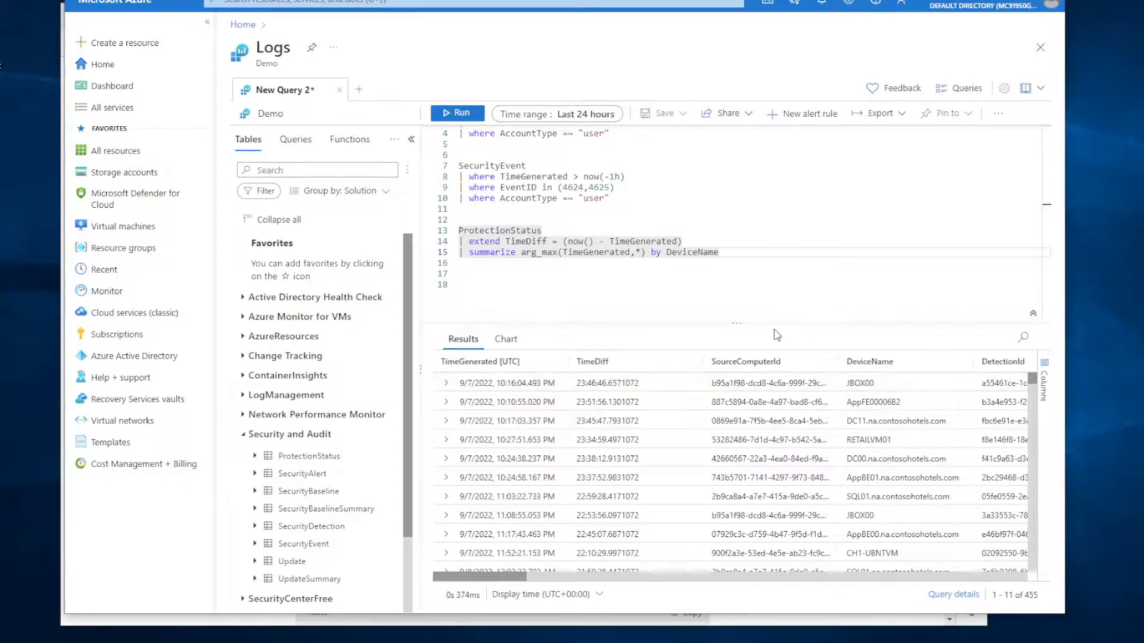
click(455, 112)
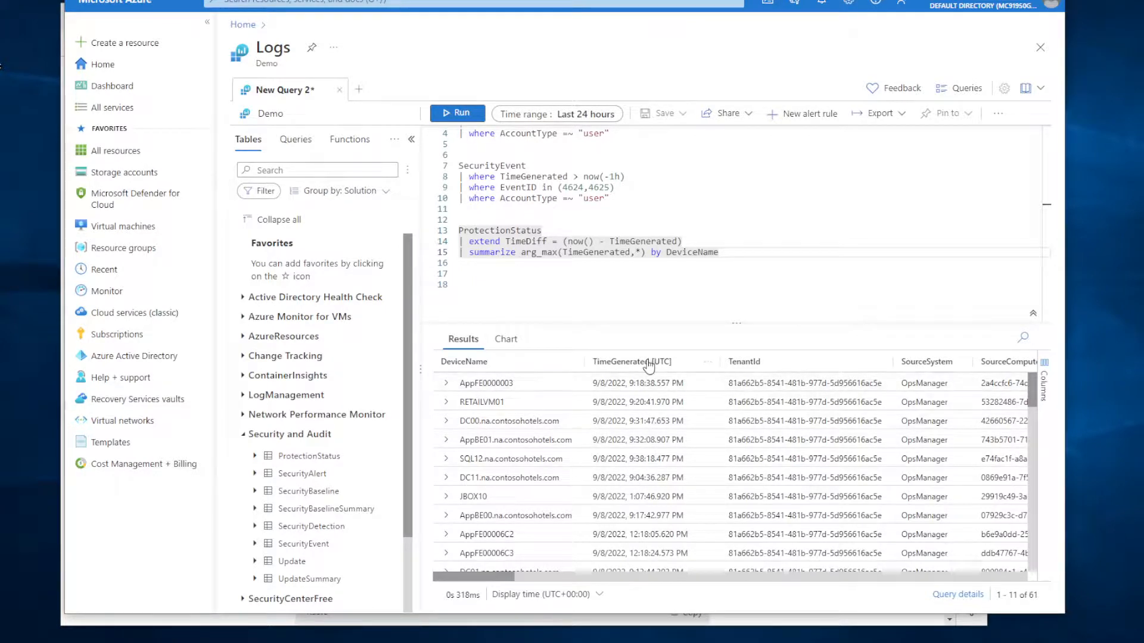
drag(499, 578, 417, 585)
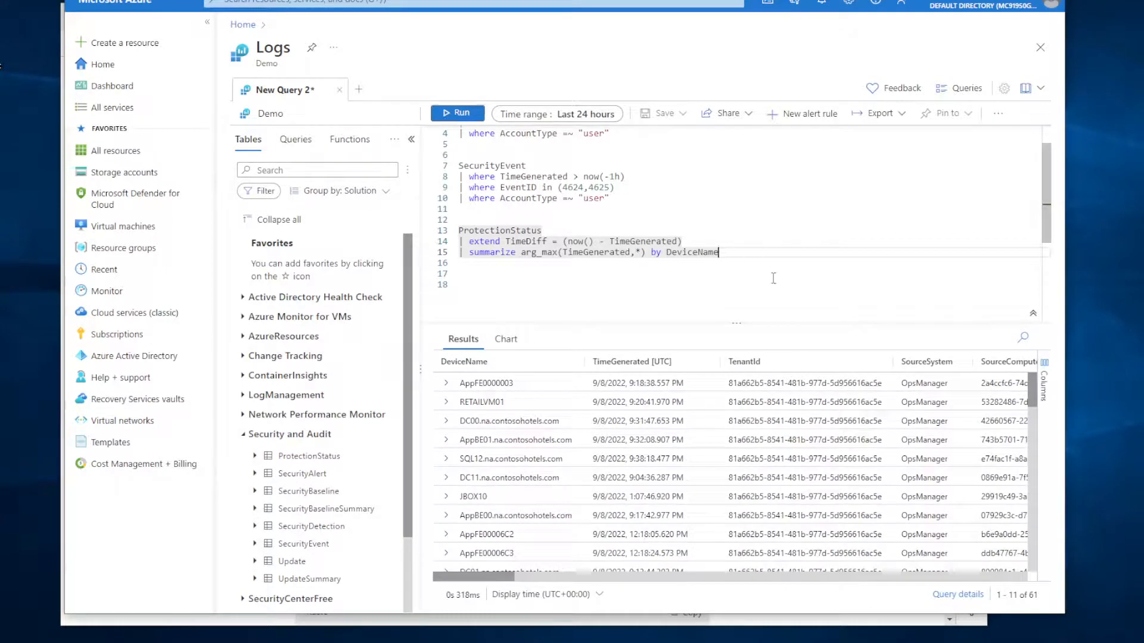
Add | project DeviceName,TimeDiff to the end of the ProtectionStatus query, run it and look through each device's time difference.
key(Return)
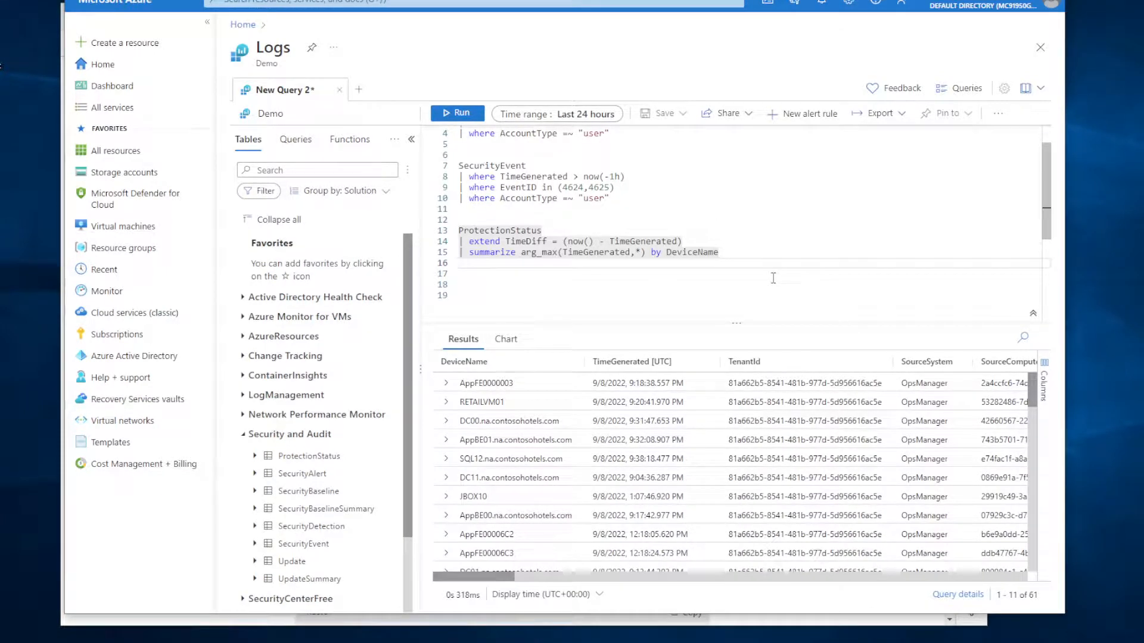
text(| pro)
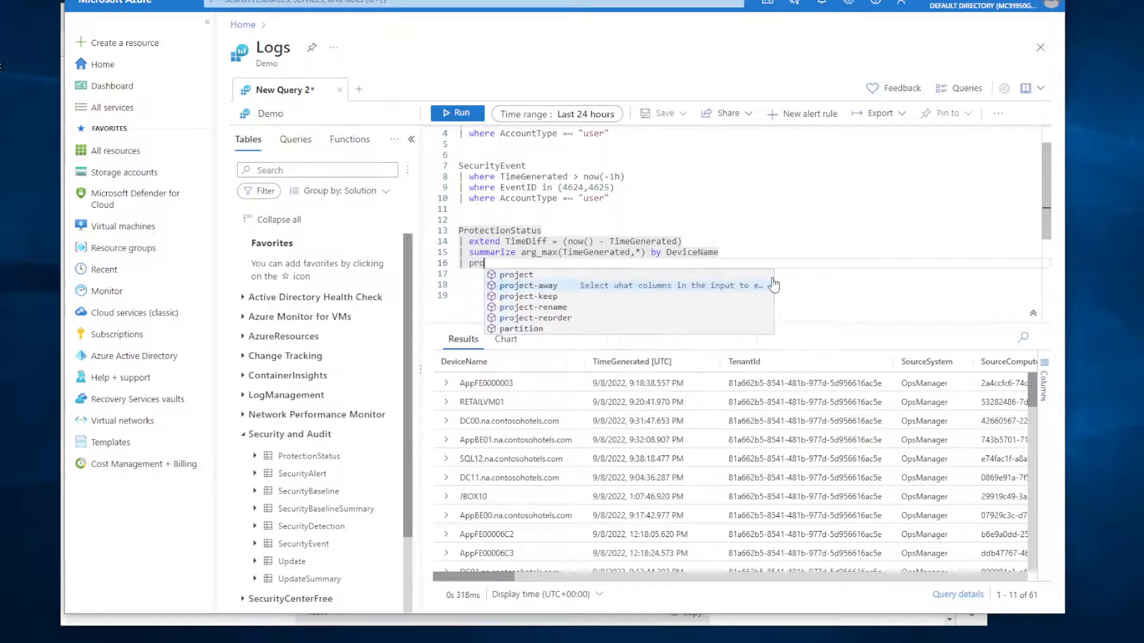
text(ject )
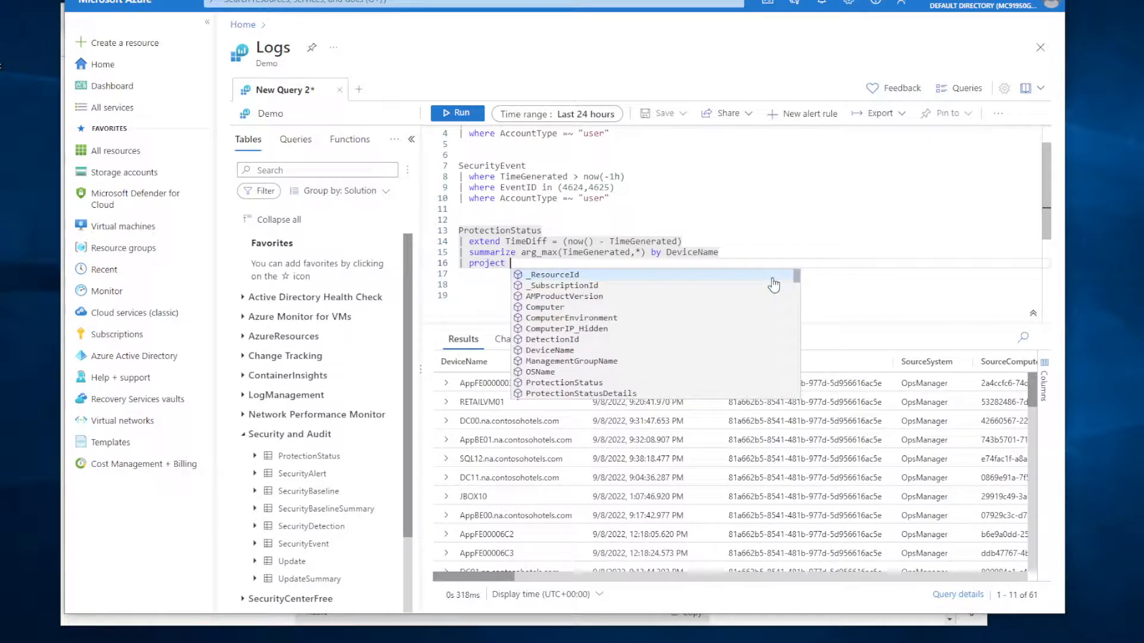
text(DeviceName)
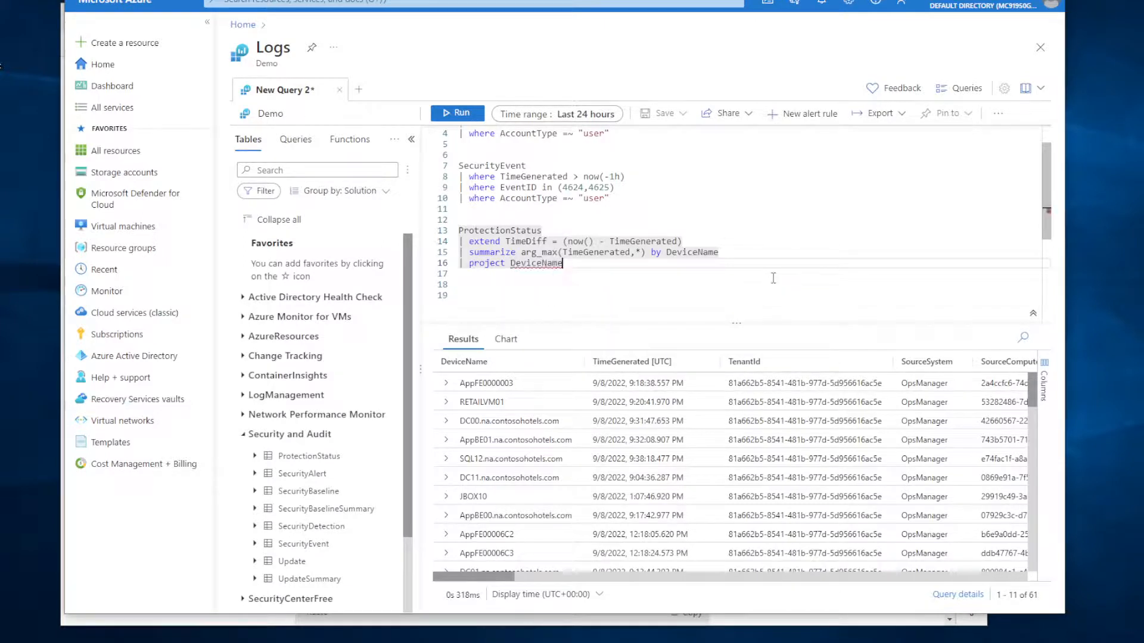
text(,time)
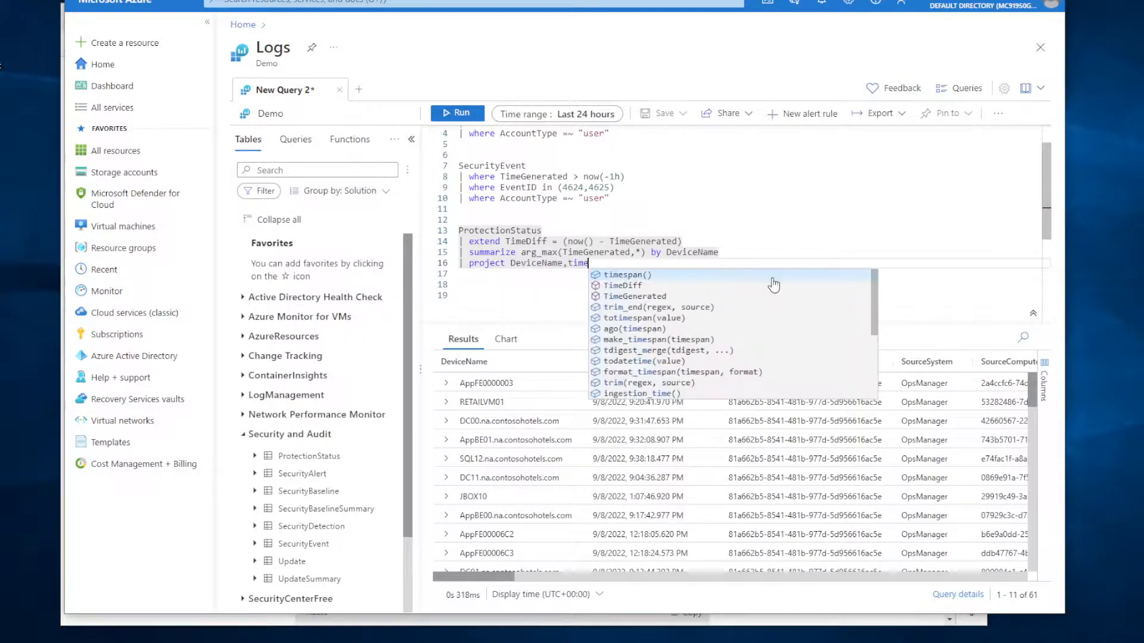
click(623, 286)
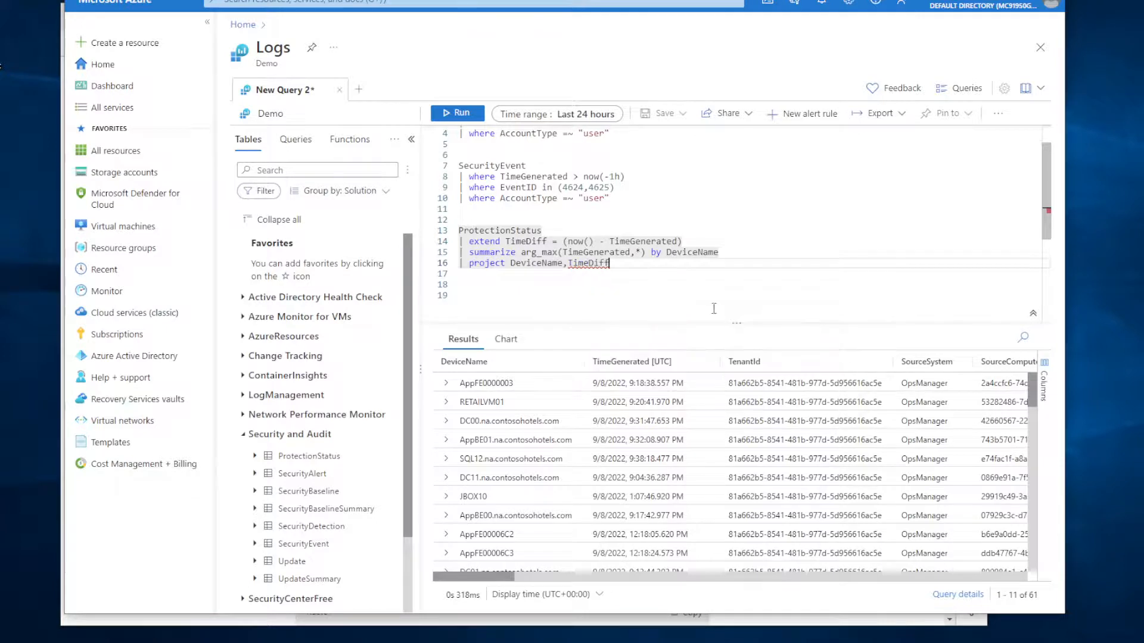
click(460, 113)
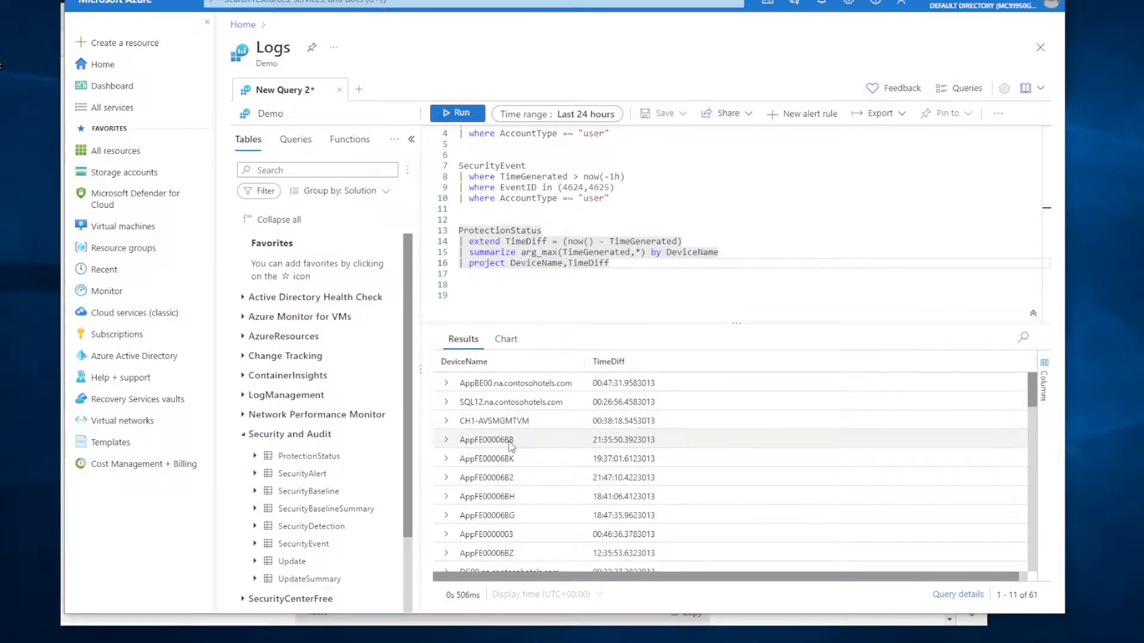
scroll(511, 445, down, 6)
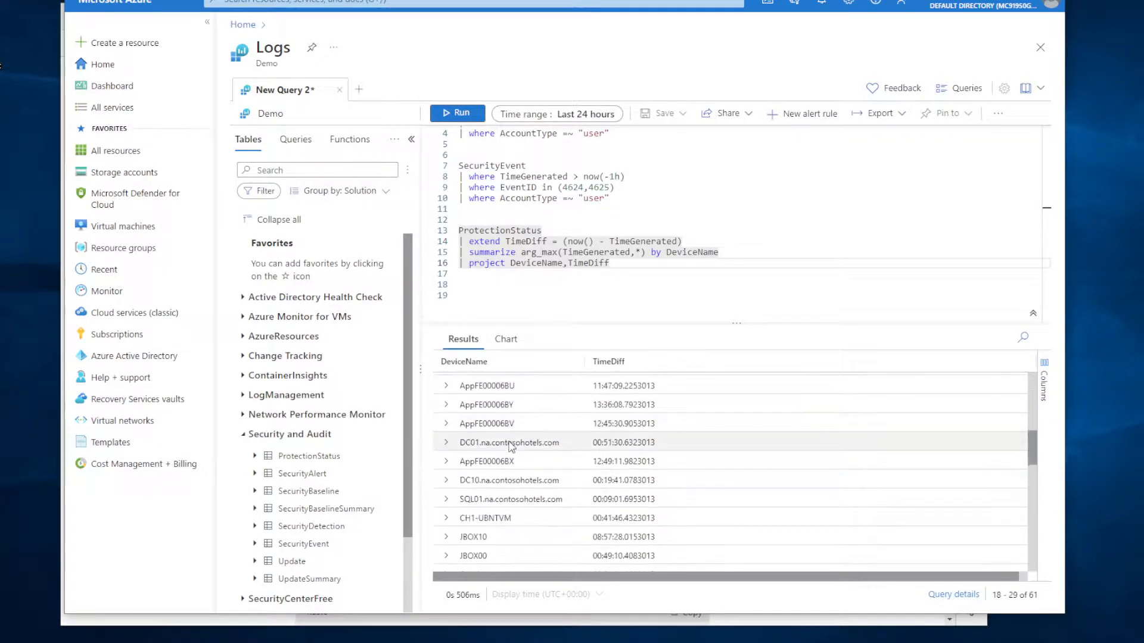
scroll(512, 446, down, 1)
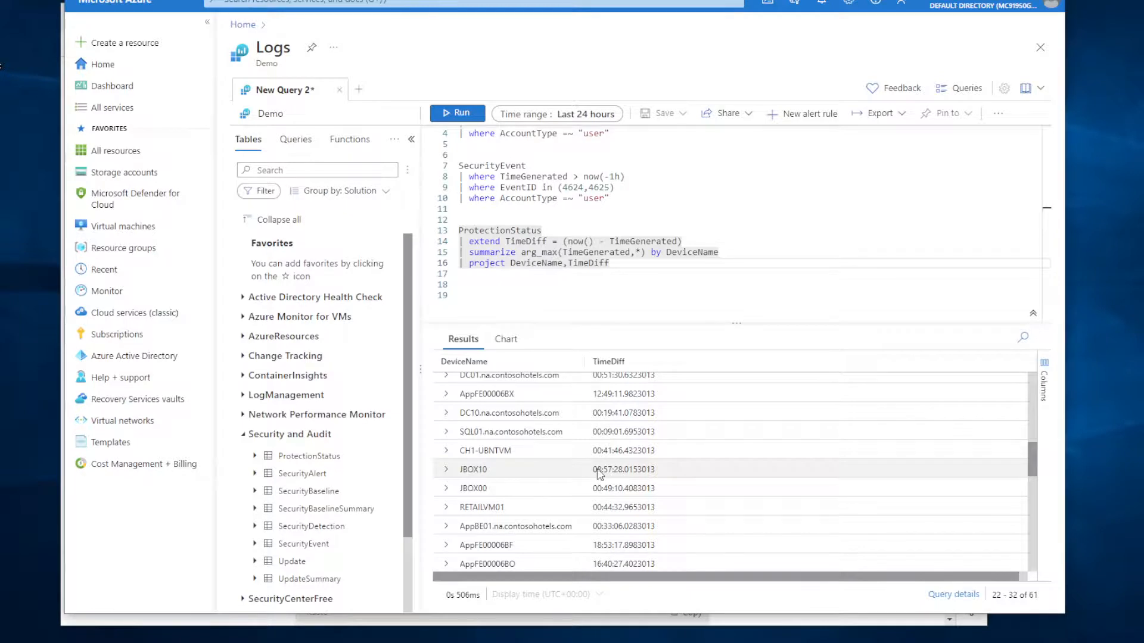
Add the line | order by TimeDiff below the project line of the ProtectionStatus query.
scroll(546, 470, up, 7)
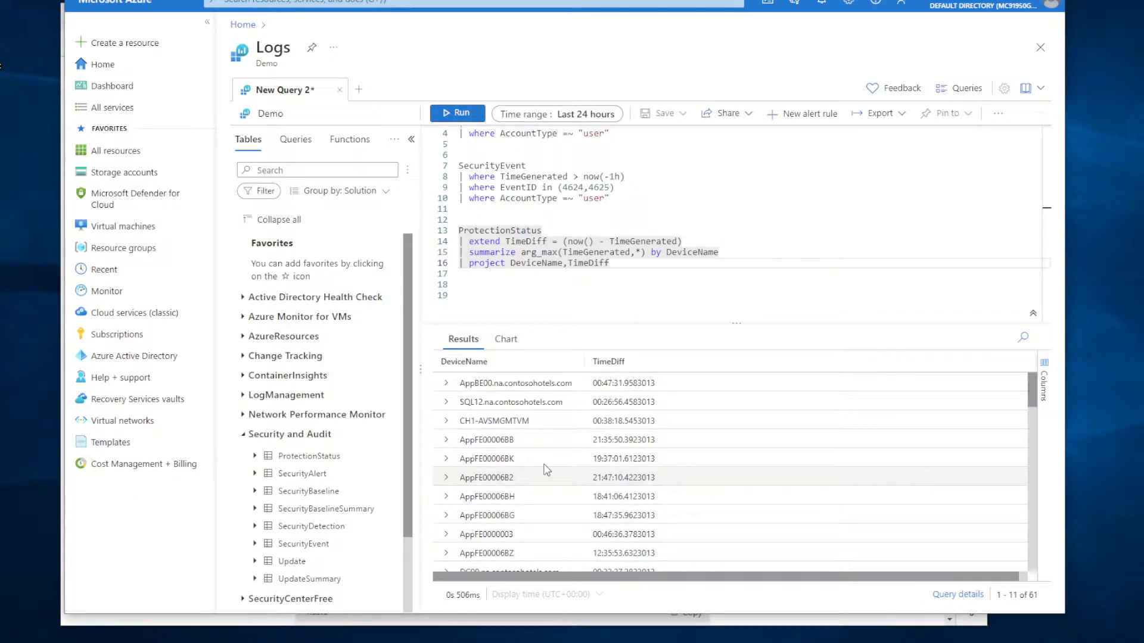
click(626, 266)
key(Return)
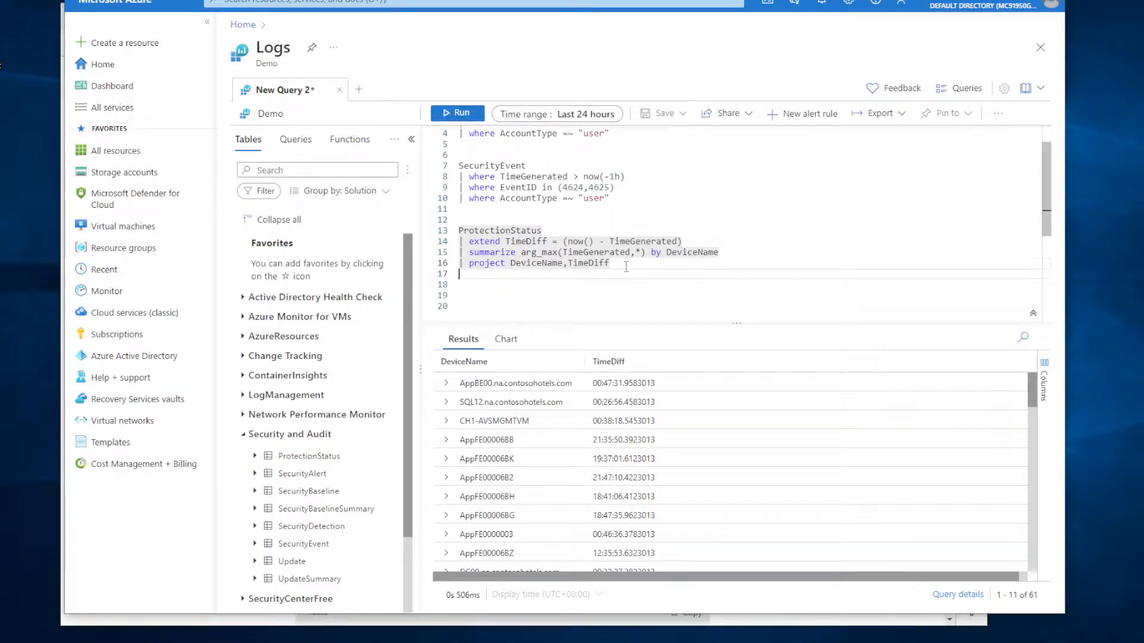
text(| )
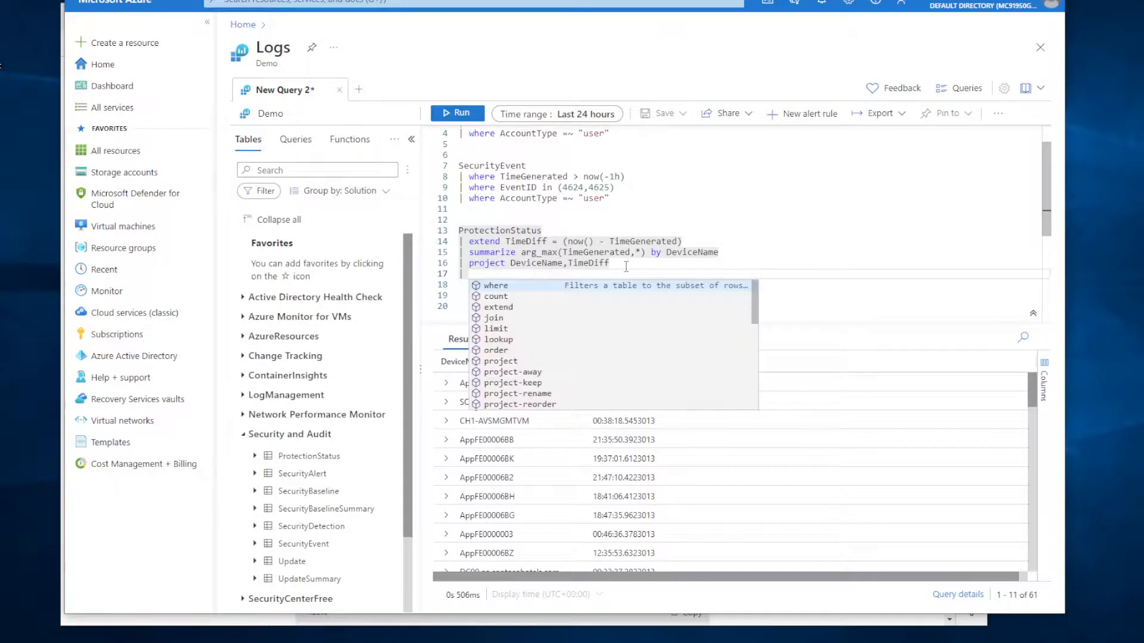
text(order)
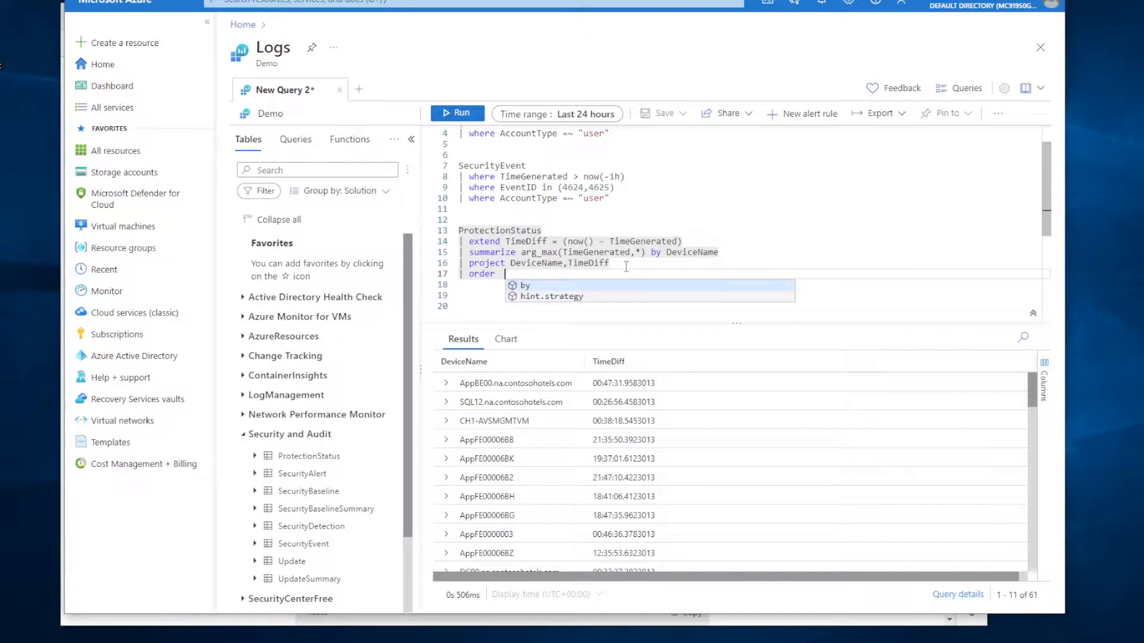
key(BackSpace)
key(BackSpace)
key(BackSpace)
key(BackSpace)
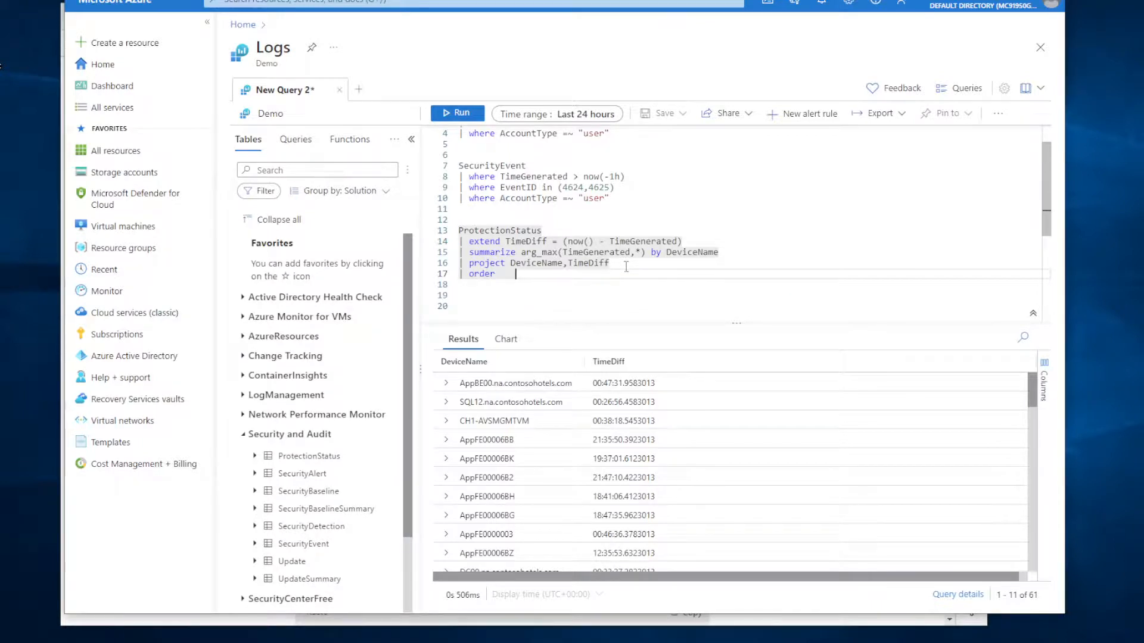
text(by time)
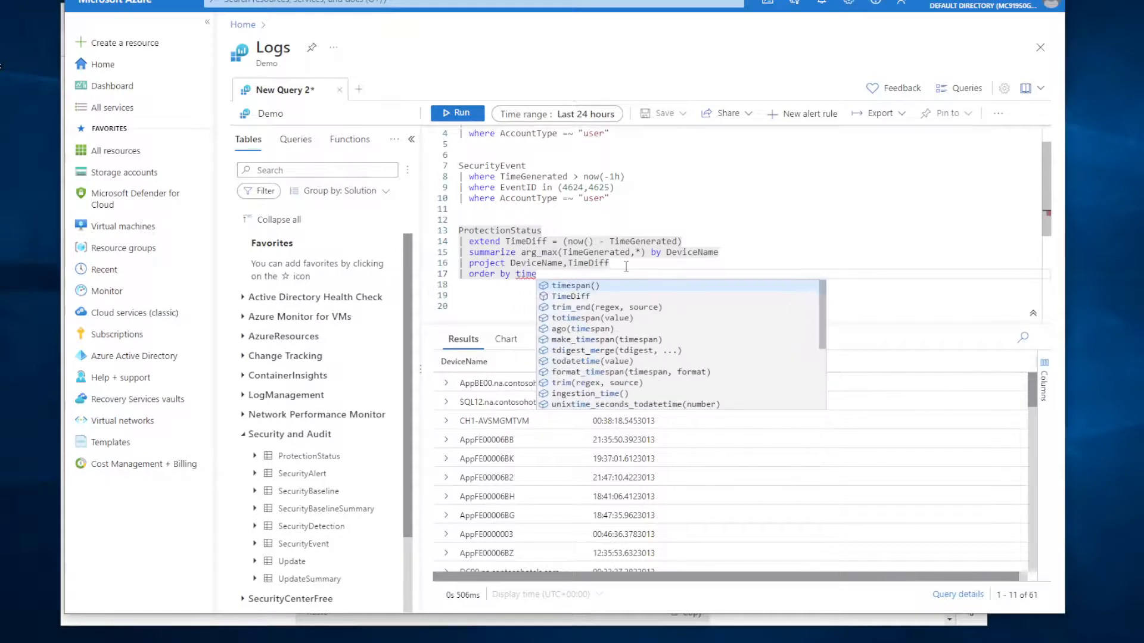
key(Down)
key(Tab)
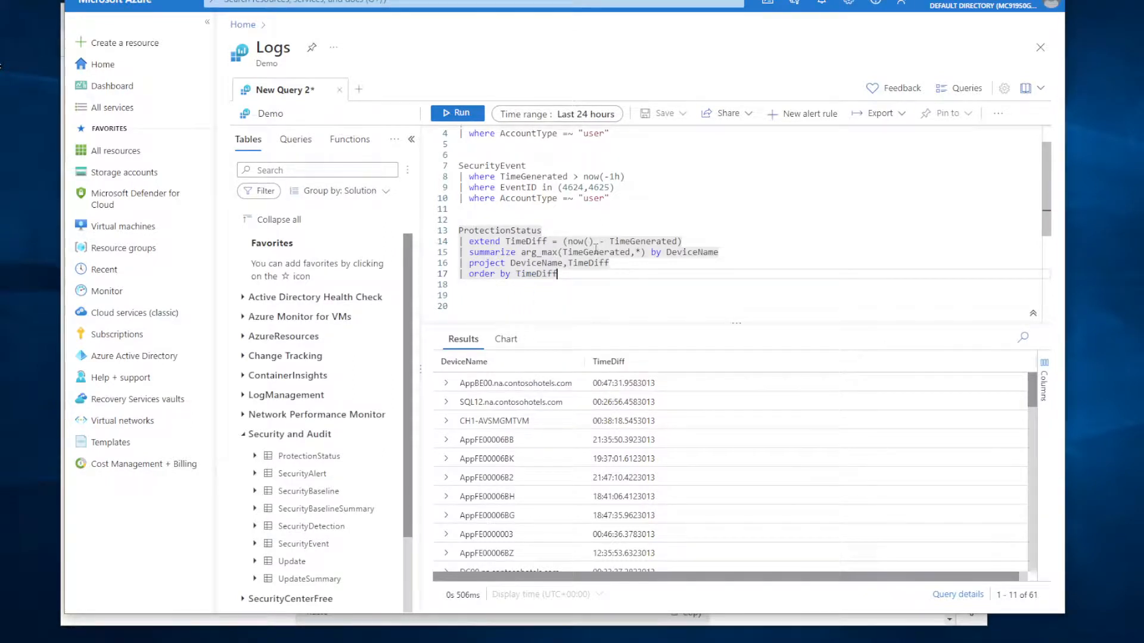
Run the ProtectionStatus query and look through the ordered time differences from the first device to the last and back.
key(shift+Return)
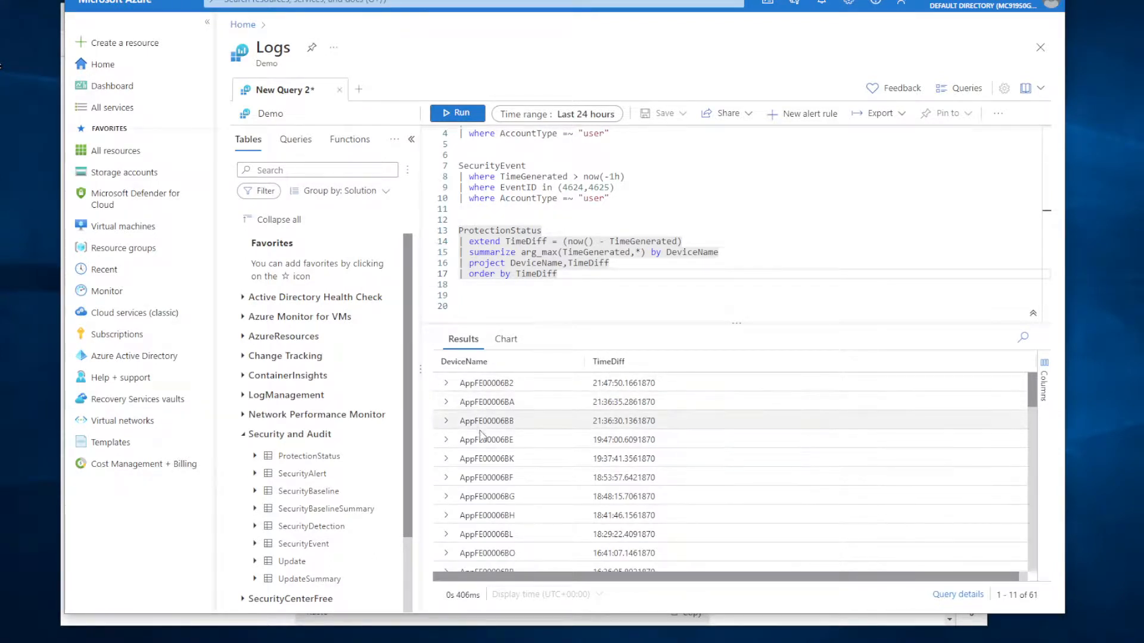
scroll(536, 468, down, 1)
scroll(536, 468, down, 8)
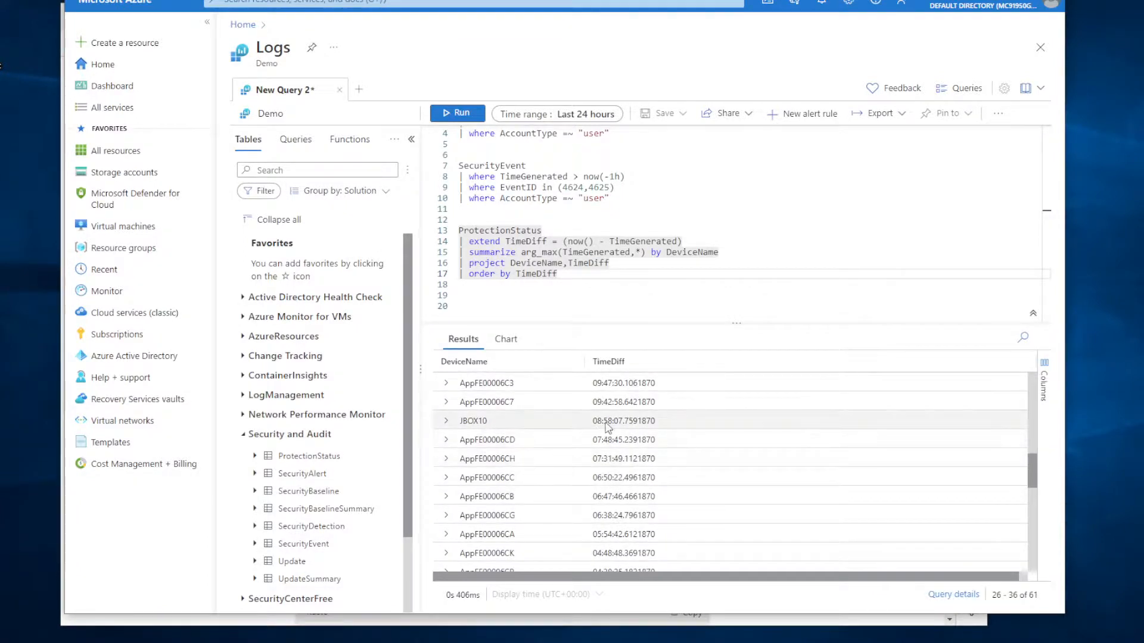
scroll(543, 439, down, 7)
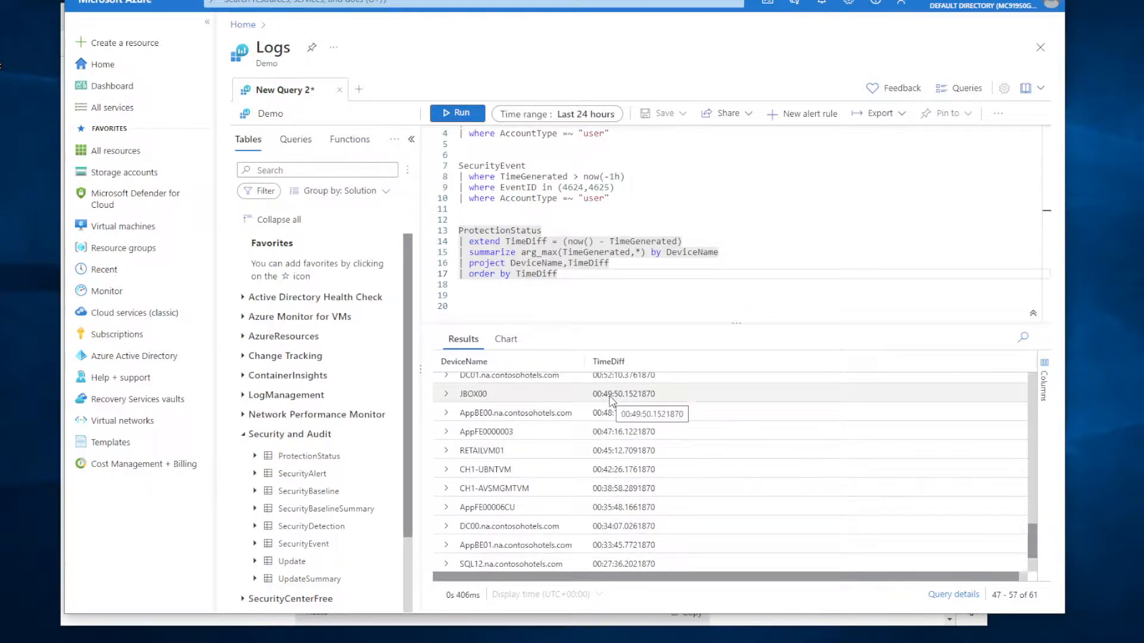
scroll(572, 524, down, 2)
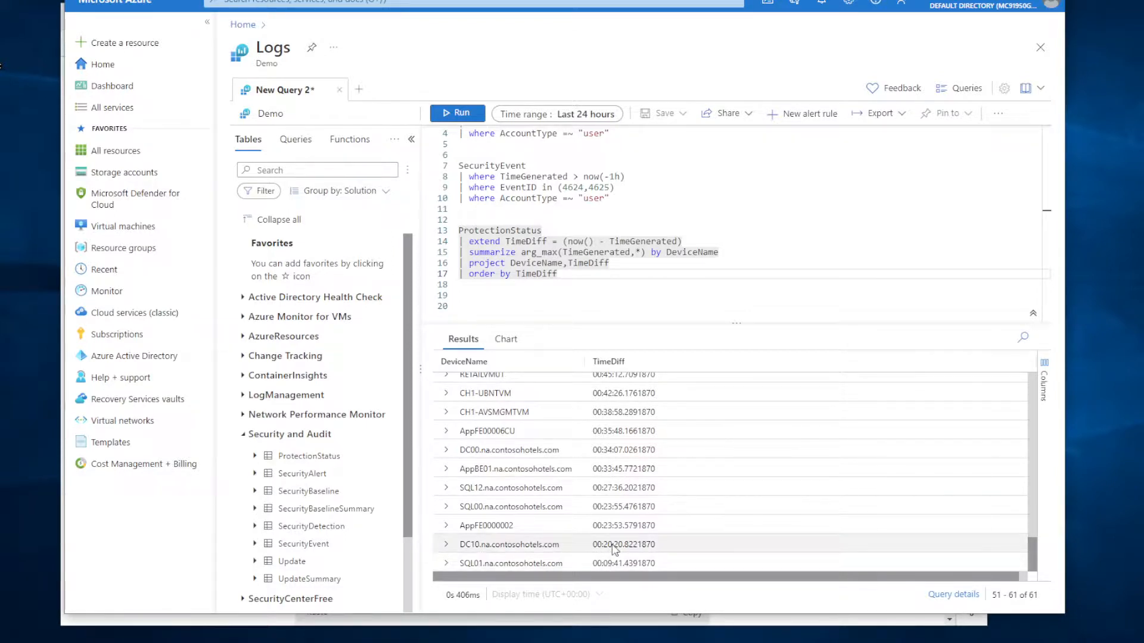
scroll(642, 495, up, 10)
scroll(642, 491, up, 5)
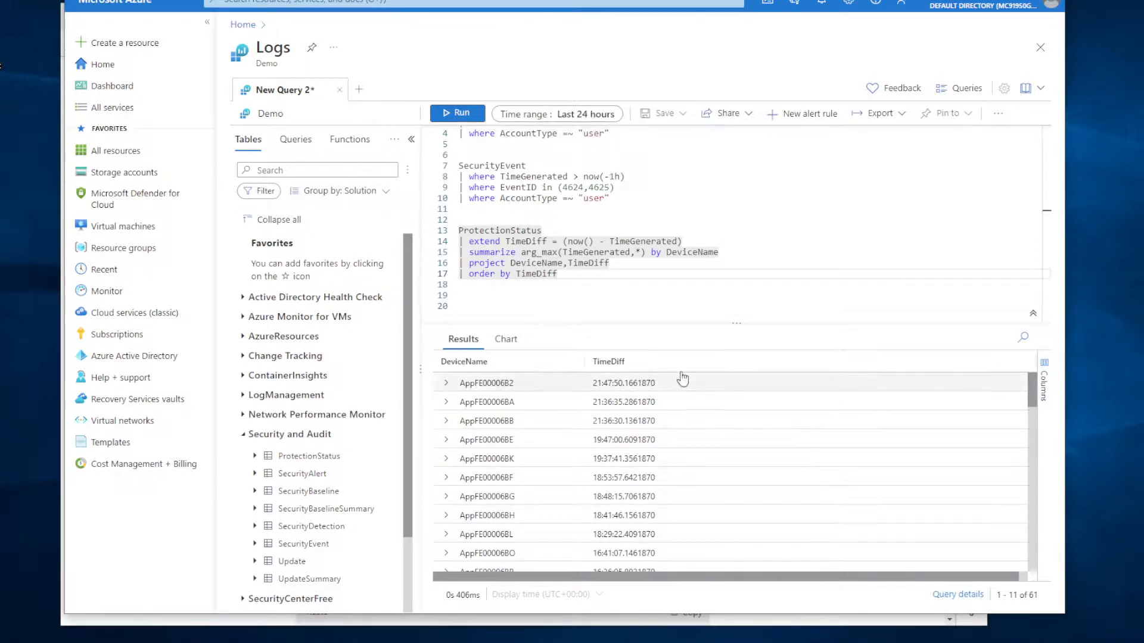
Review the ProtectionStatus query line by line, highlighting TimeDiff, arg_max, TimeGenerated, the projected columns and order by TimeDiff.
click(548, 241)
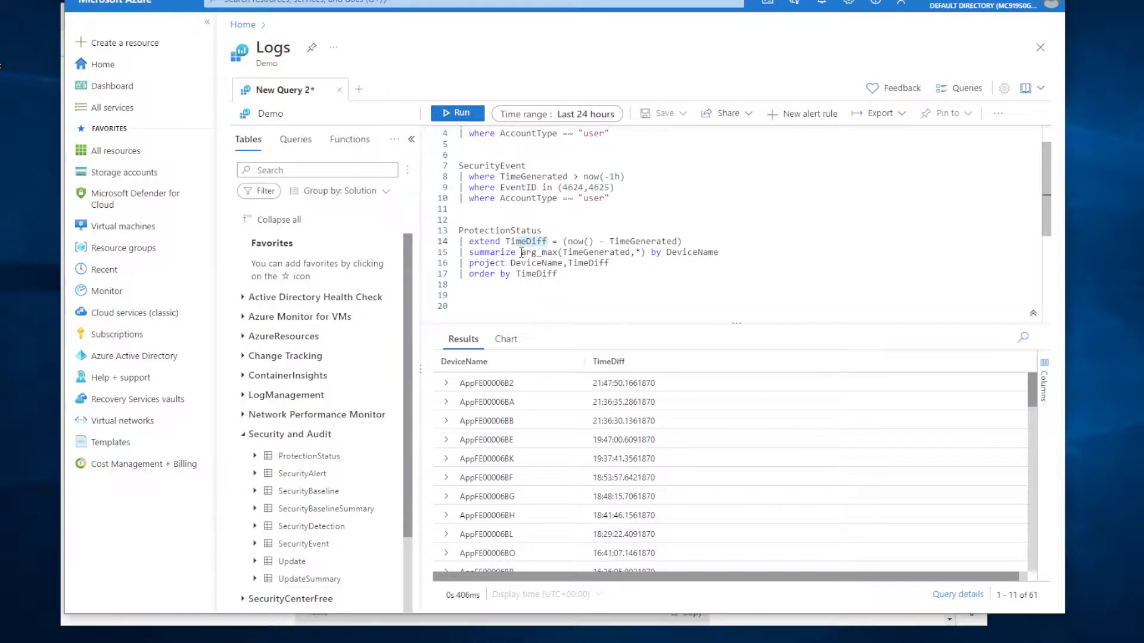
click(557, 252)
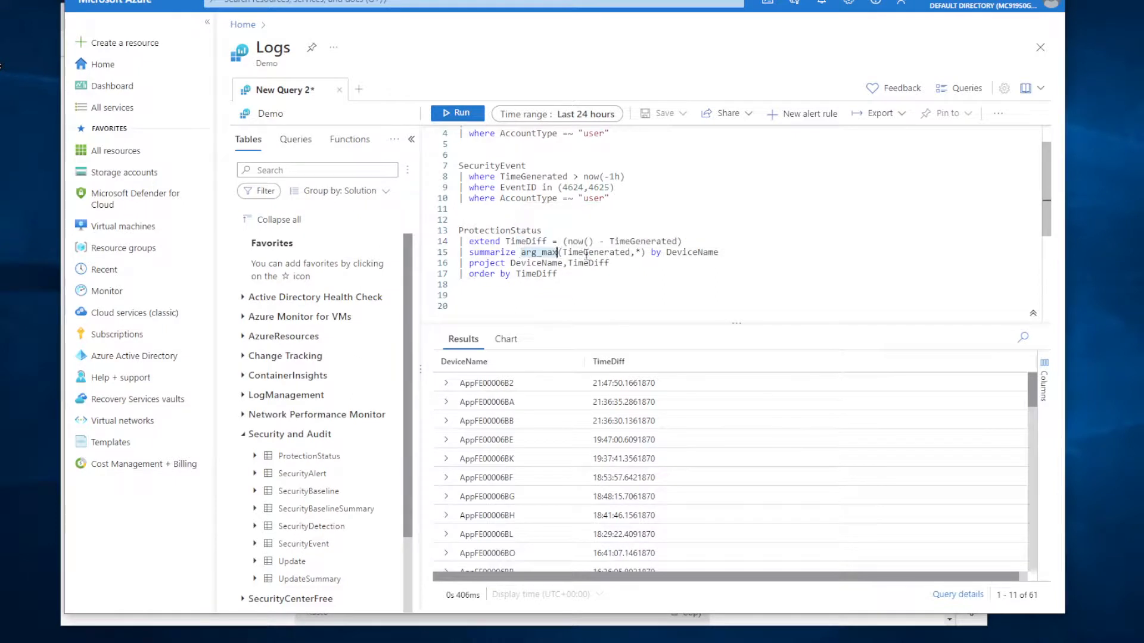
drag(583, 253, 629, 253)
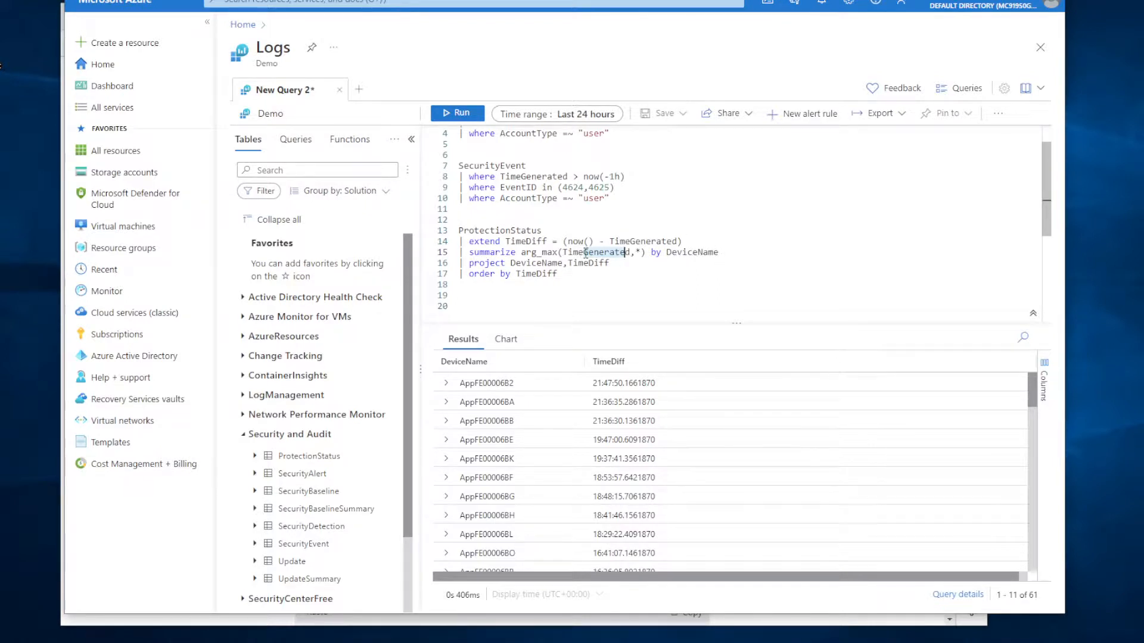
drag(572, 253, 616, 253)
drag(525, 262, 606, 264)
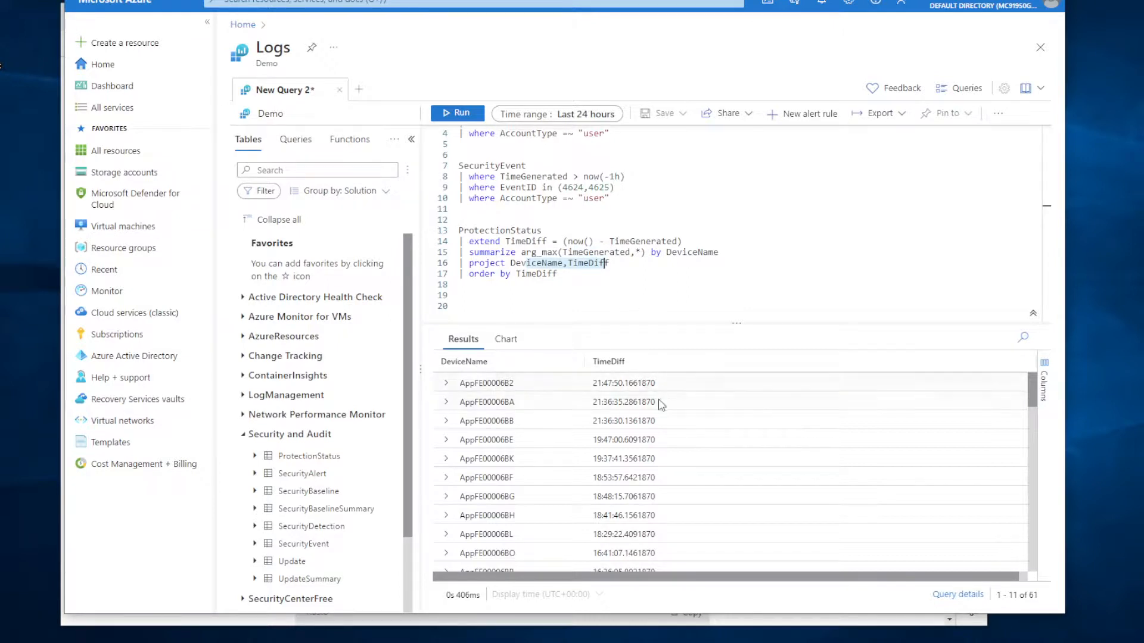
drag(480, 274, 558, 274)
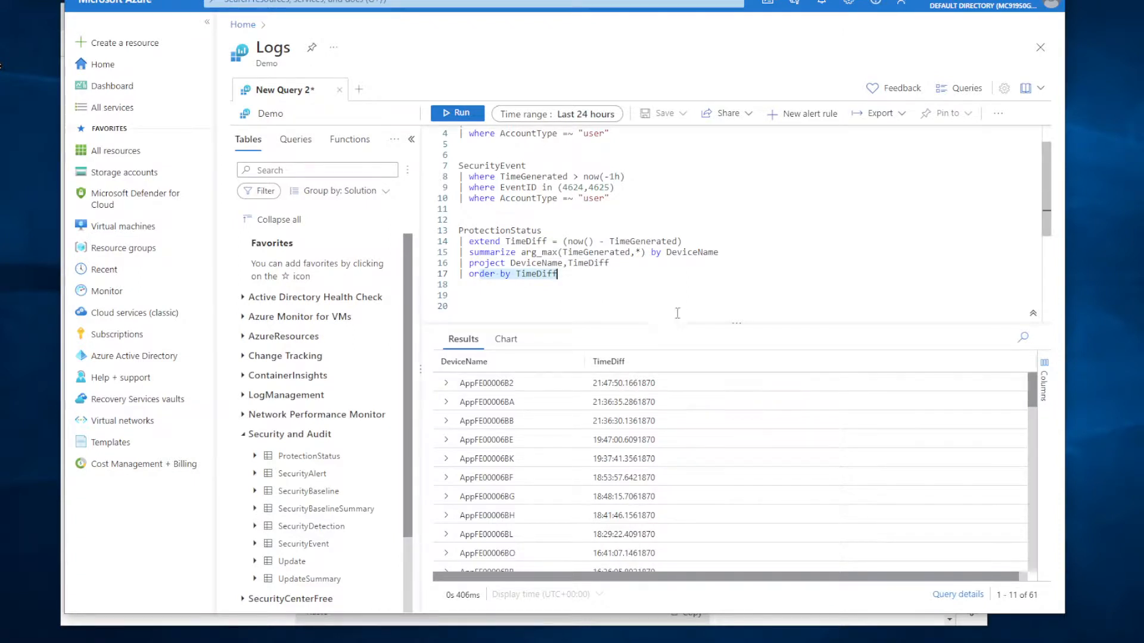
click(623, 275)
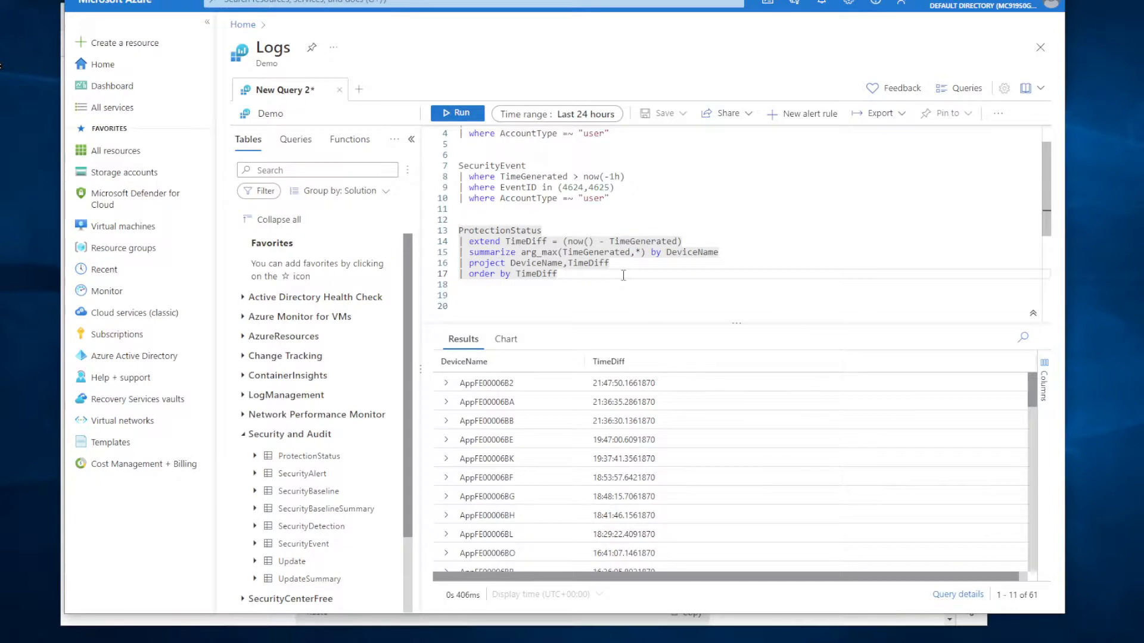
Place the text cursor on the empty line 11 between the second SecurityEvent query and the ProtectionStatus query.
scroll(554, 253, up, 1)
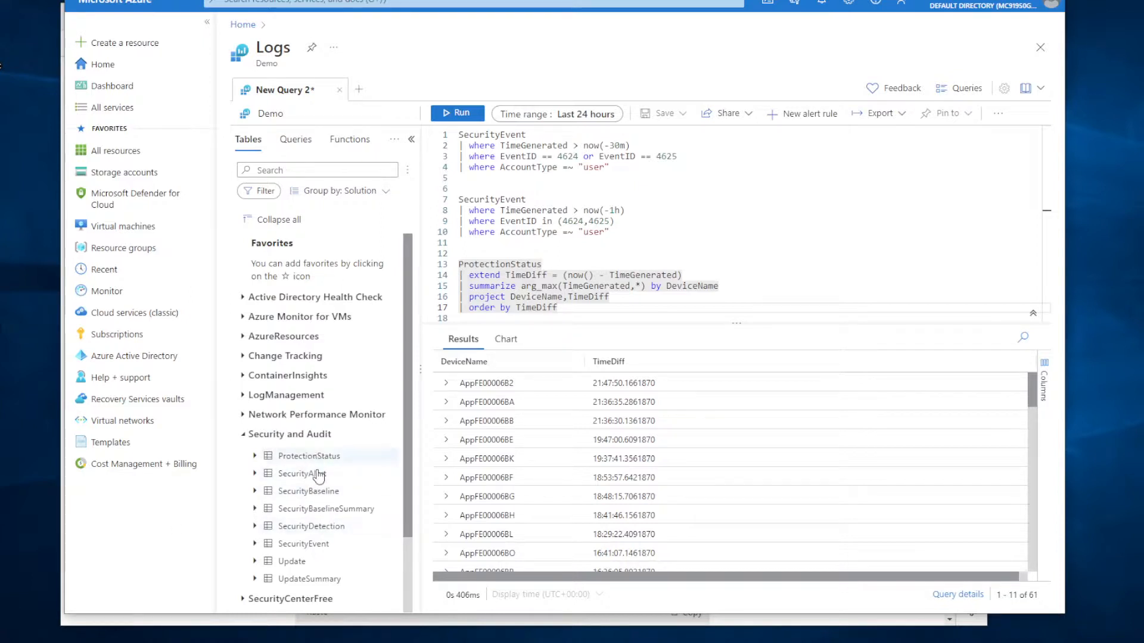
mouse_move(319, 520)
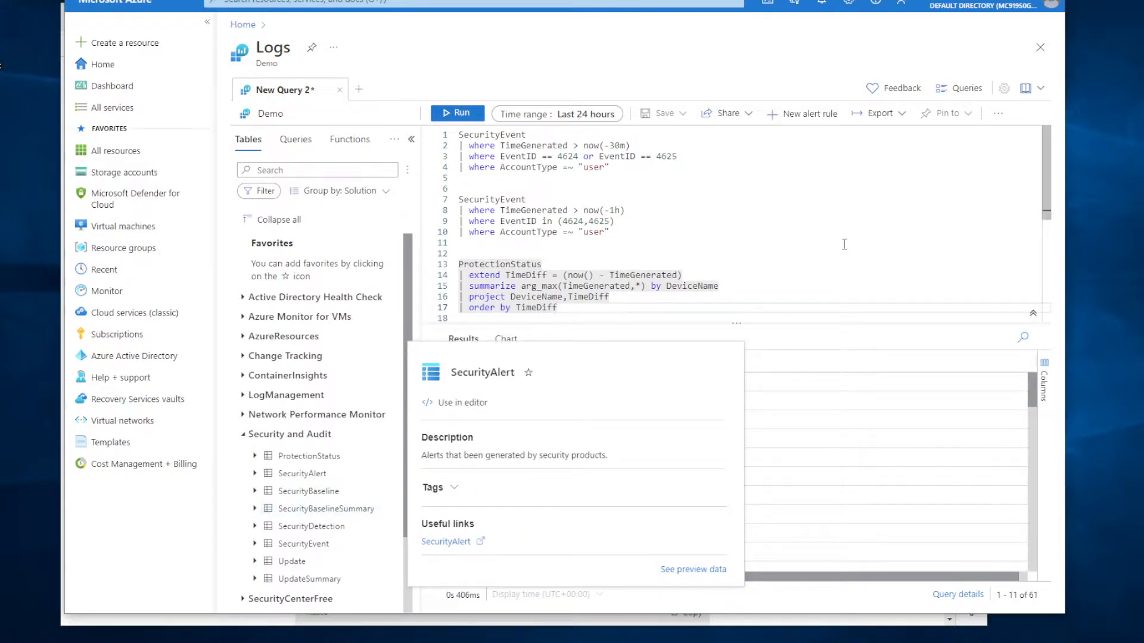
click(477, 244)
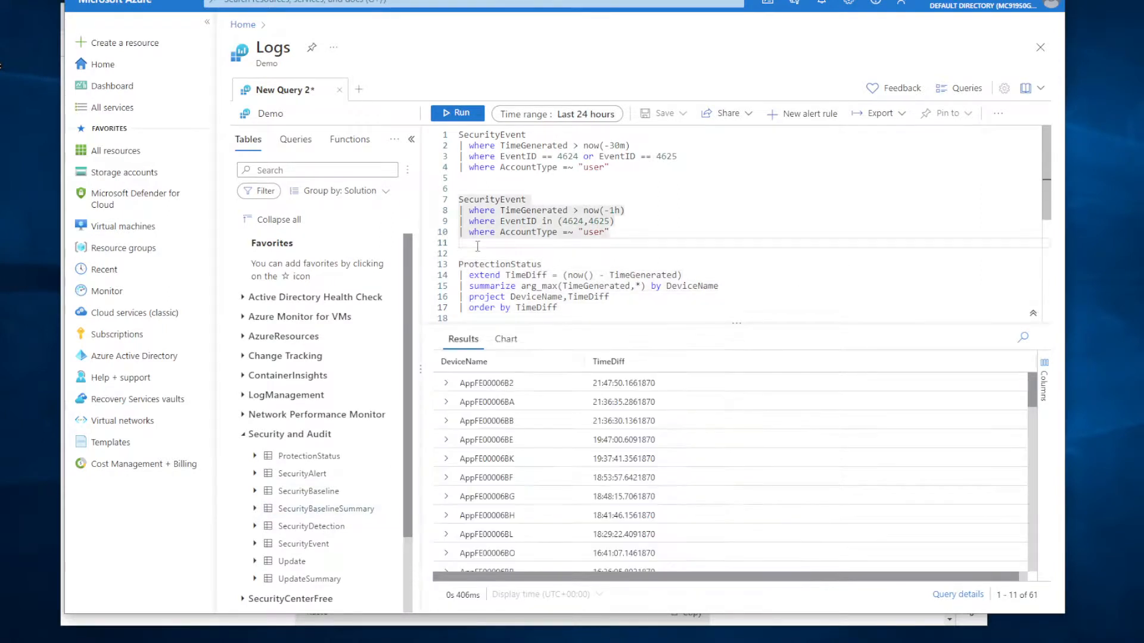